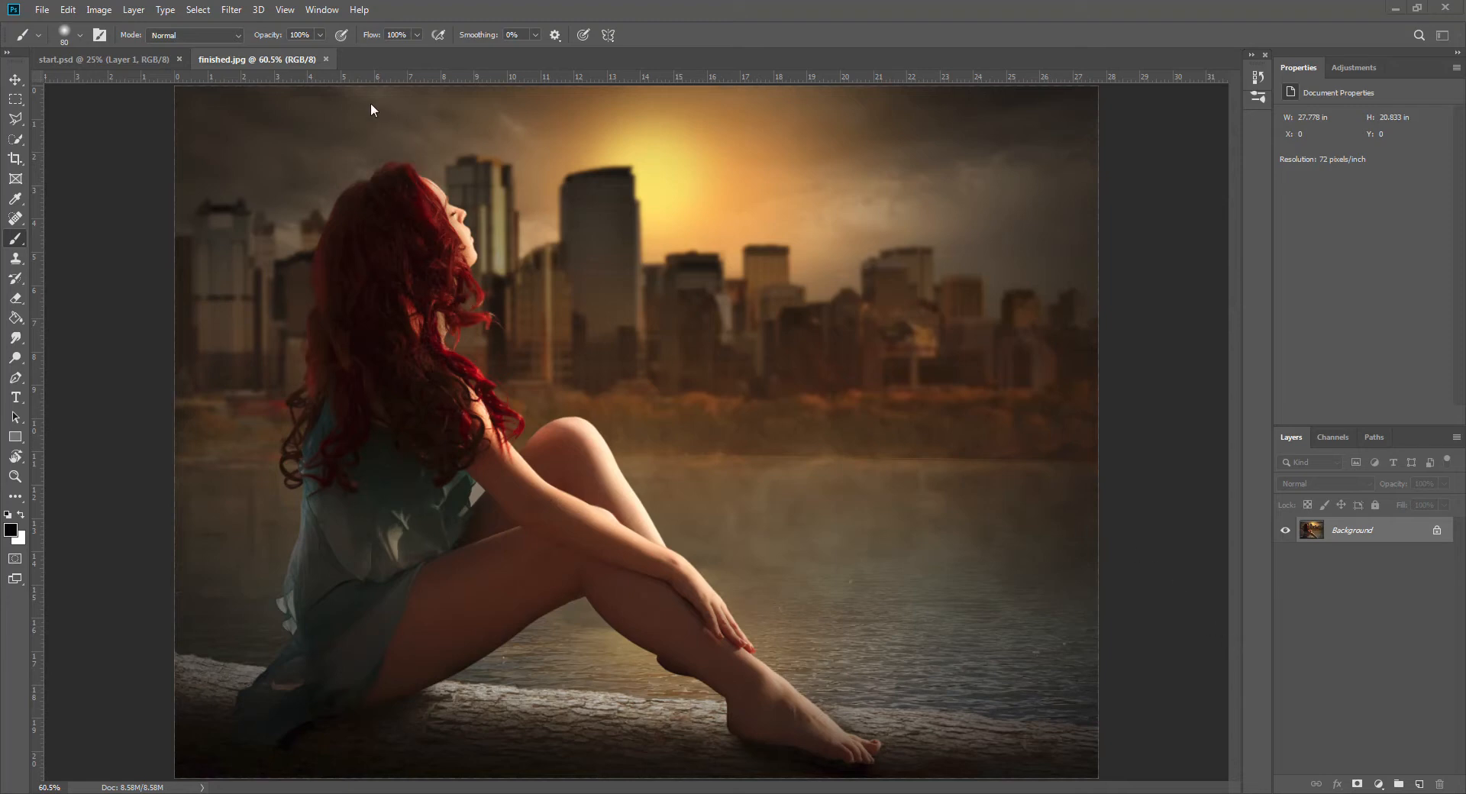
# Step: Close finished.jpg and open the lake photo 01 Lake.jpg
pyautogui.press('space')
pyautogui.click(327, 59)
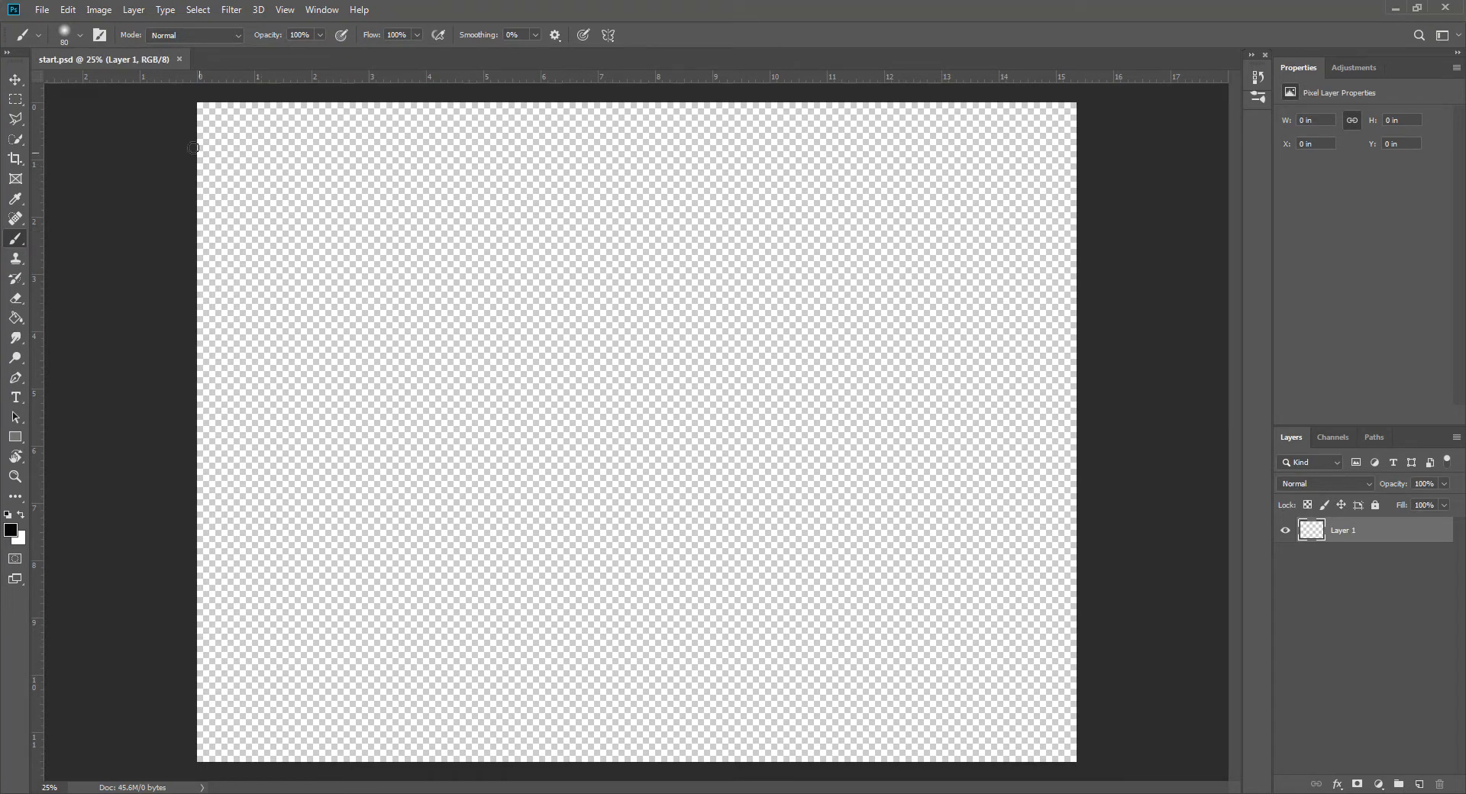
pyautogui.click(42, 10)
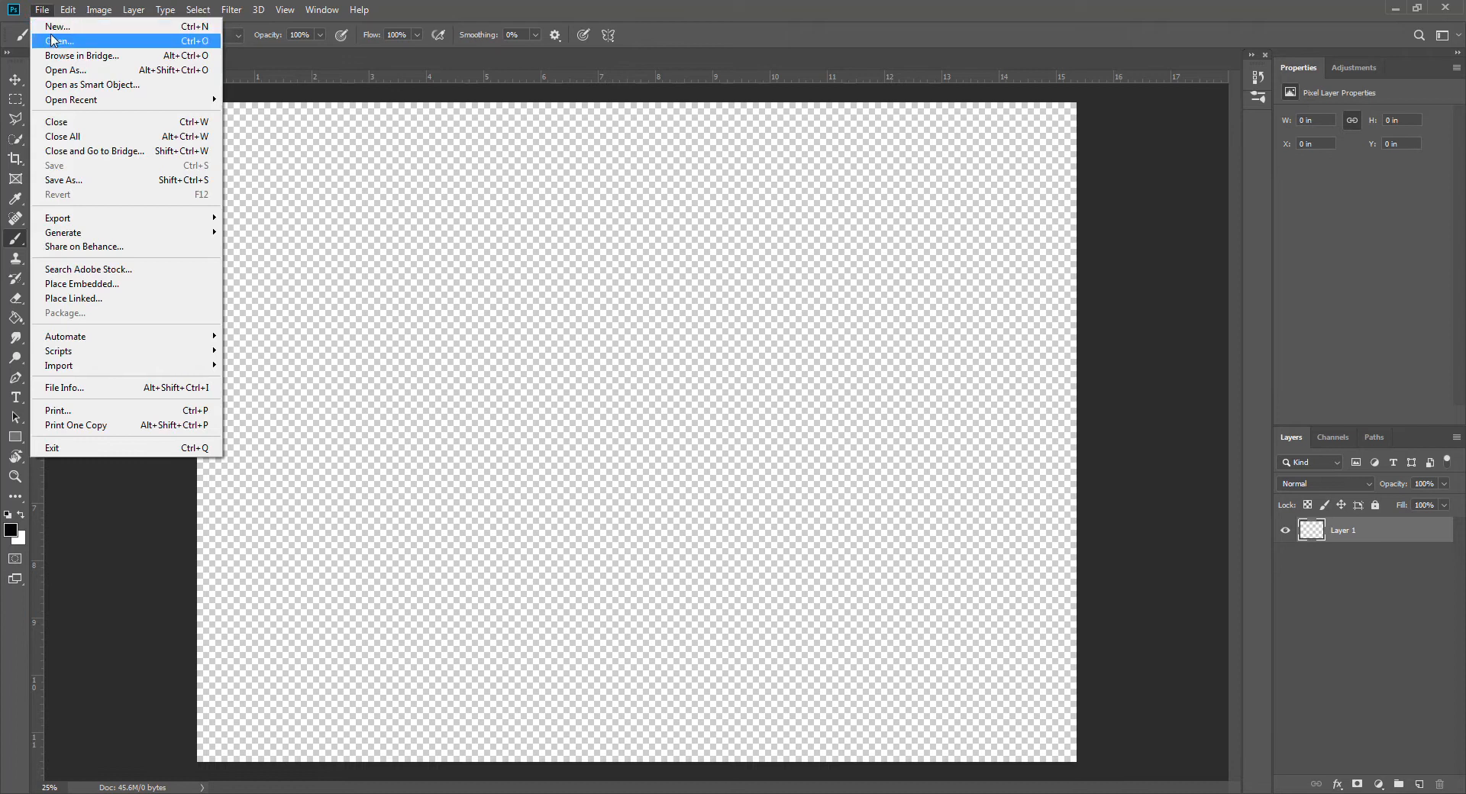
pyautogui.click(58, 42)
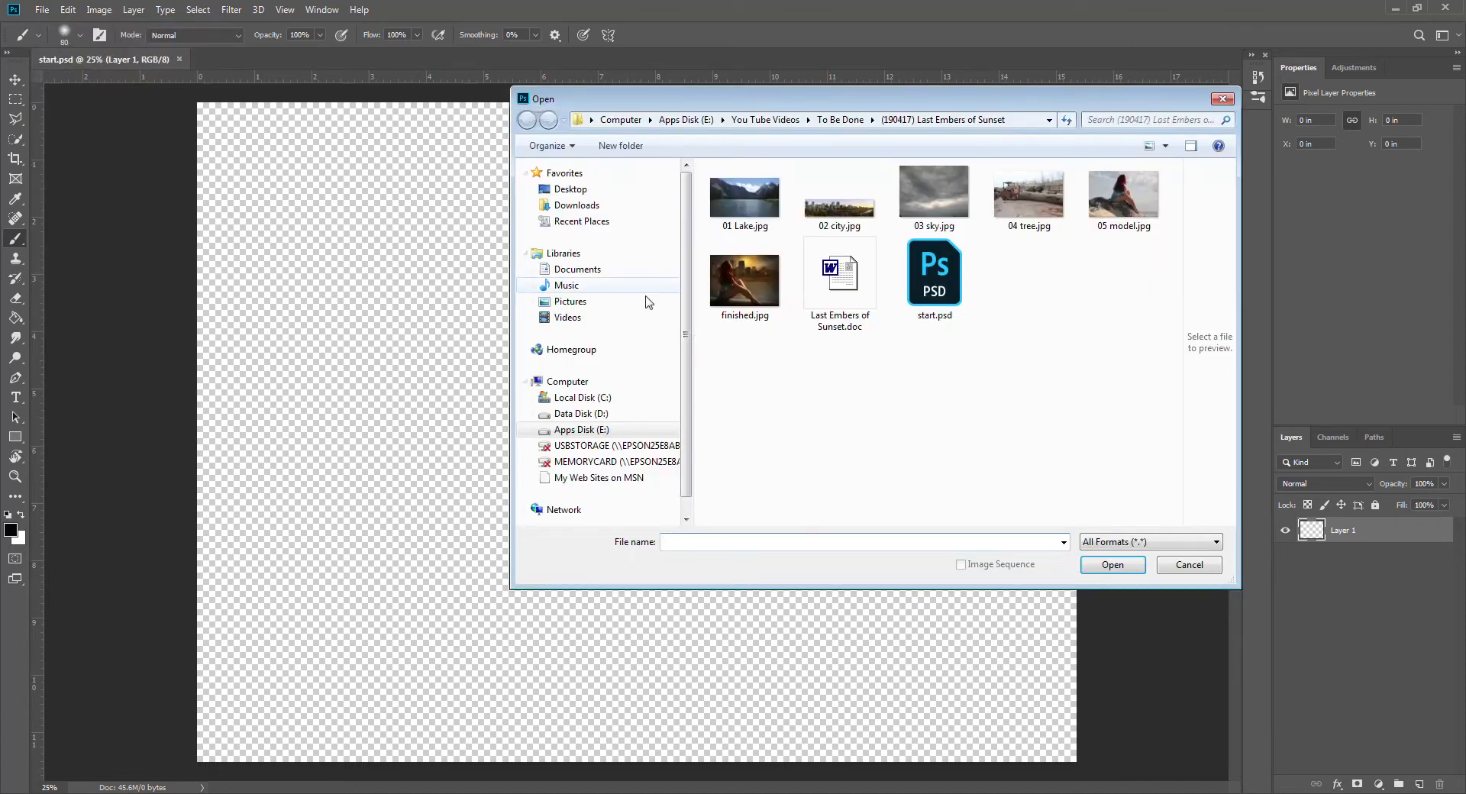
pyautogui.doubleClick(749, 211)
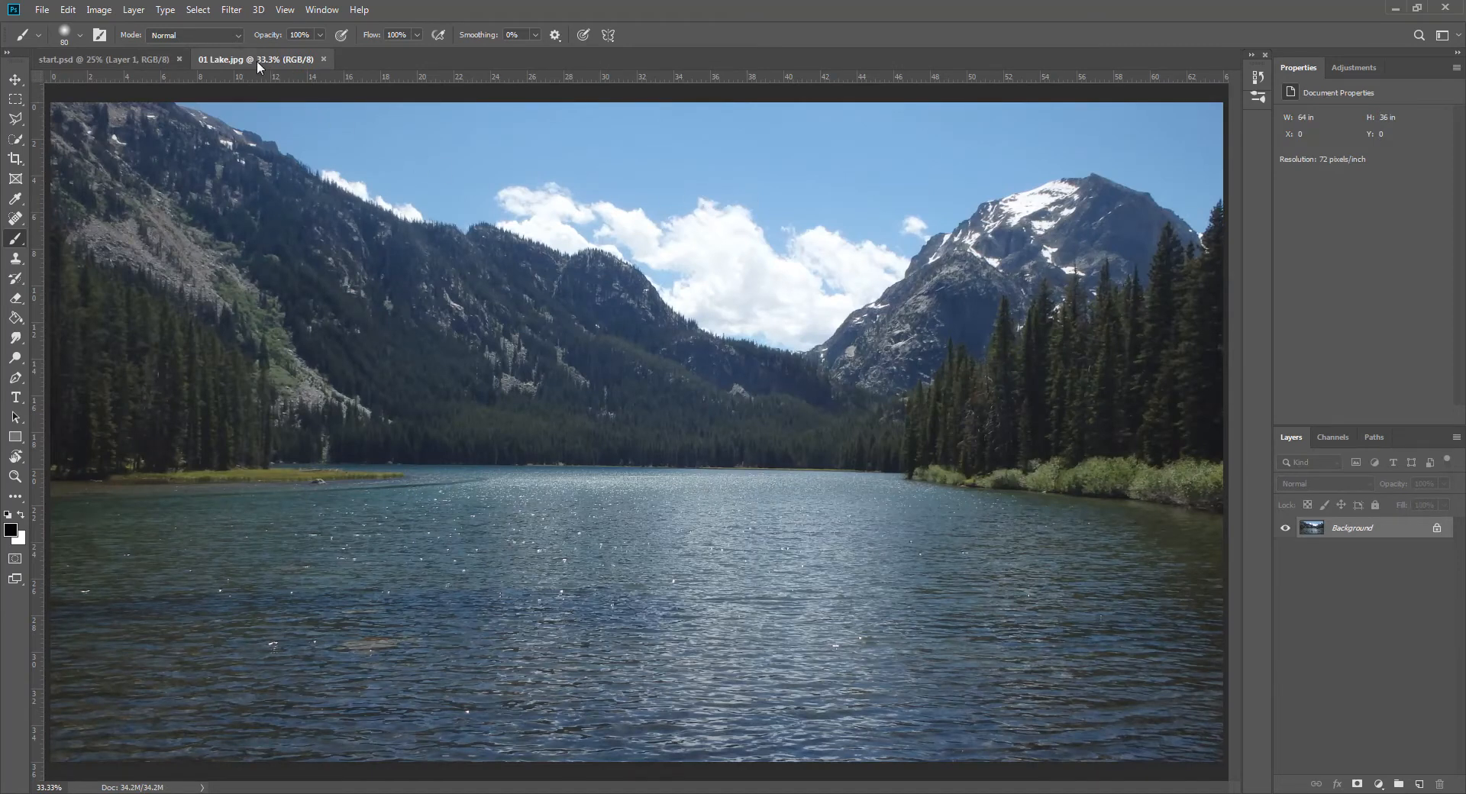
# Step: Copy the lake photo into start.psd as a new layer and close 01 Lake.jpg
pyautogui.moveTo(261, 61); pyautogui.dragTo(342, 673)
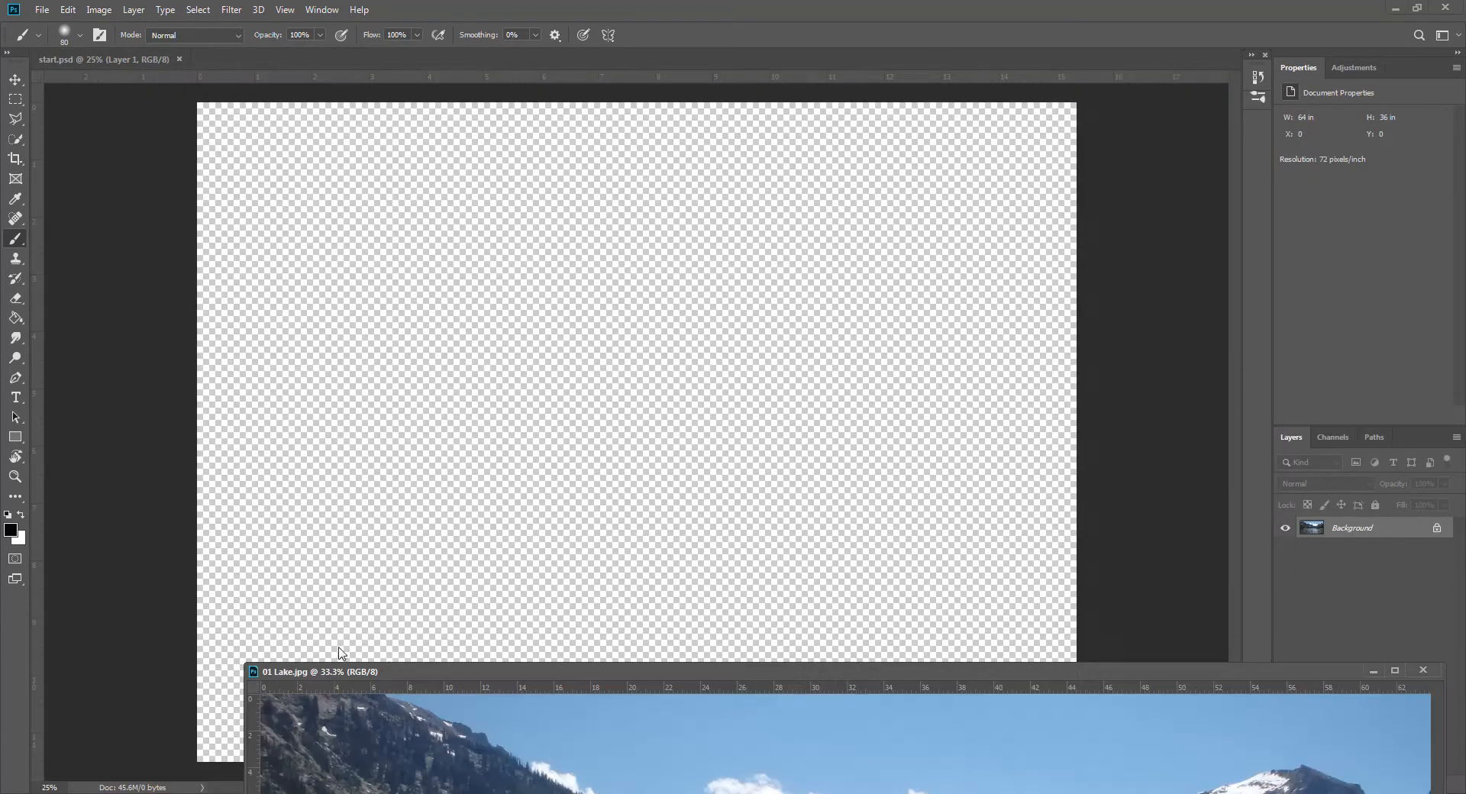
pyautogui.click(1352, 528)
pyautogui.moveTo(1352, 529); pyautogui.dragTo(655, 399)
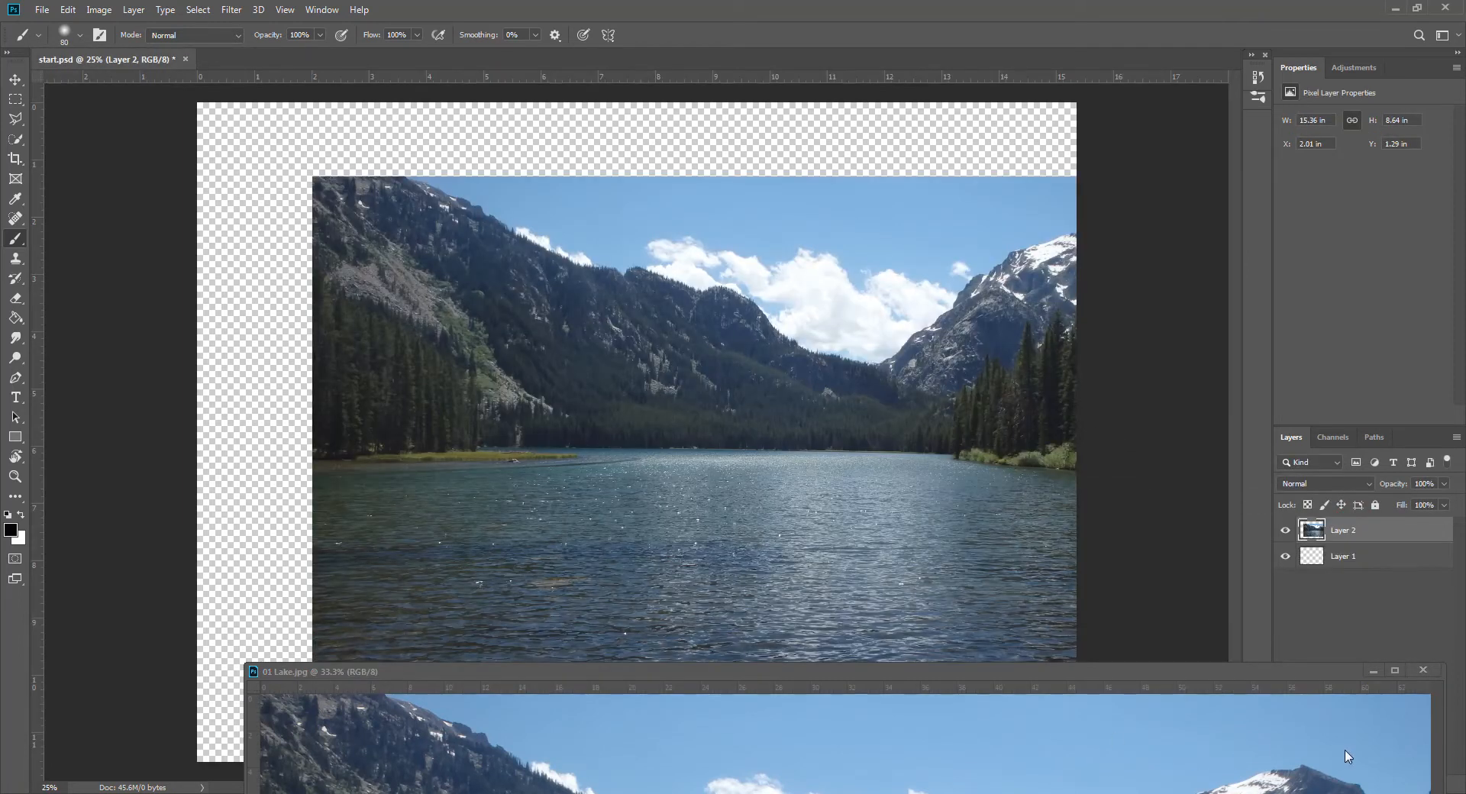
pyautogui.click(1423, 670)
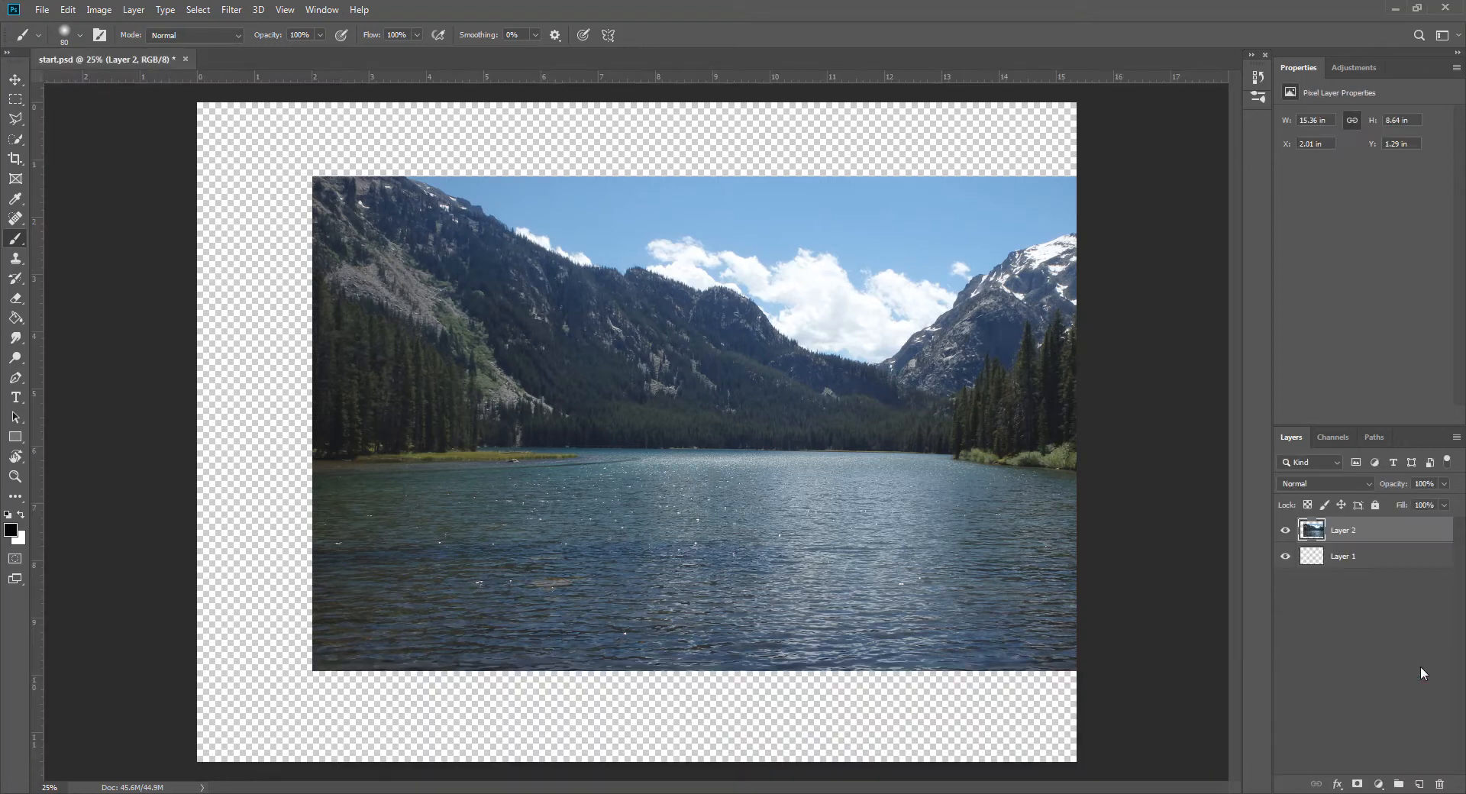
# Step: Align the lake layer with the canvas's lower edge and enlarge it proportionally to about 161% so it covers the whole canvas
pyautogui.click(16, 81)
pyautogui.moveTo(860, 337); pyautogui.dragTo(743, 426)
pyautogui.scroll(3, 715, 258)
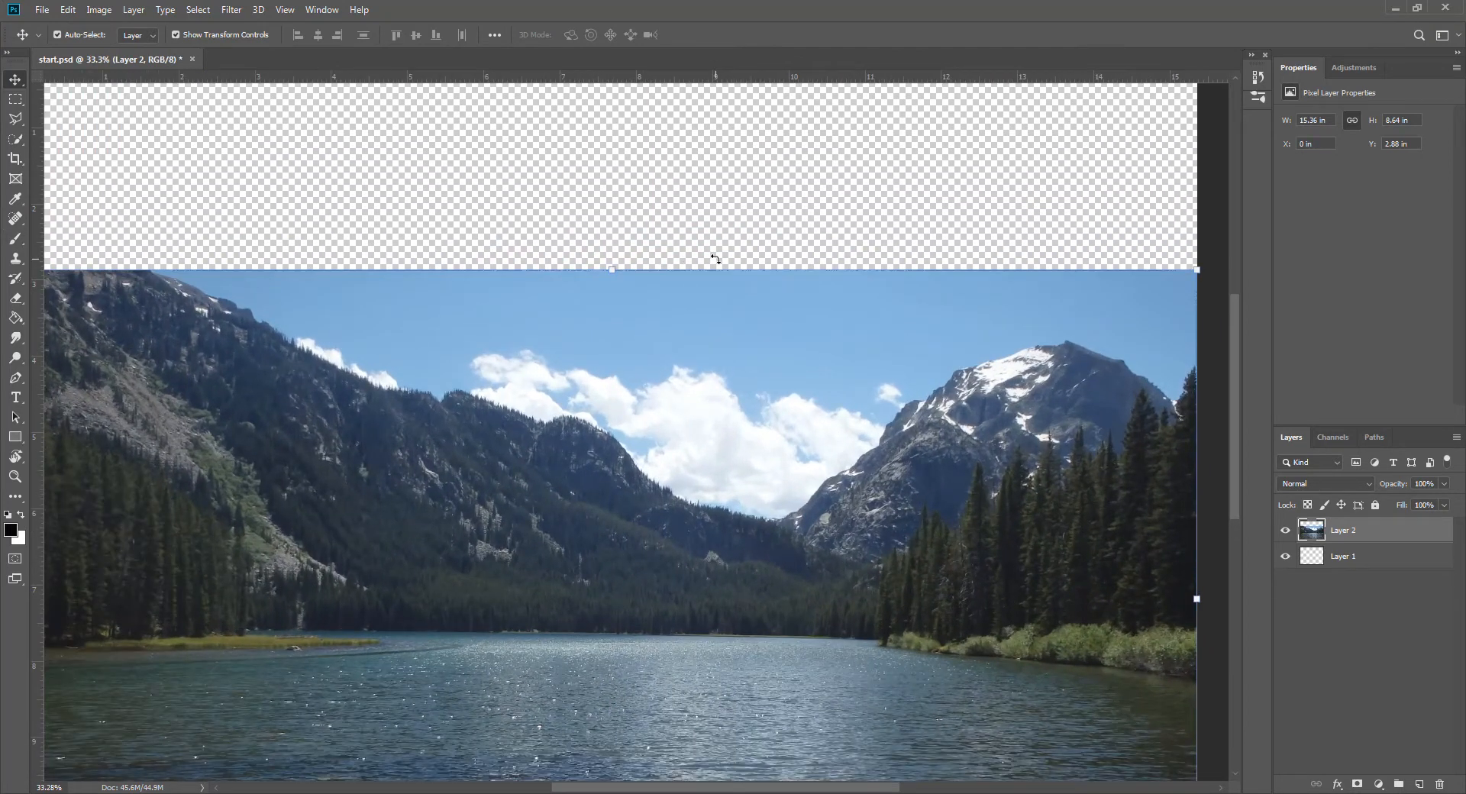
pyautogui.scroll(-7, 712, 261)
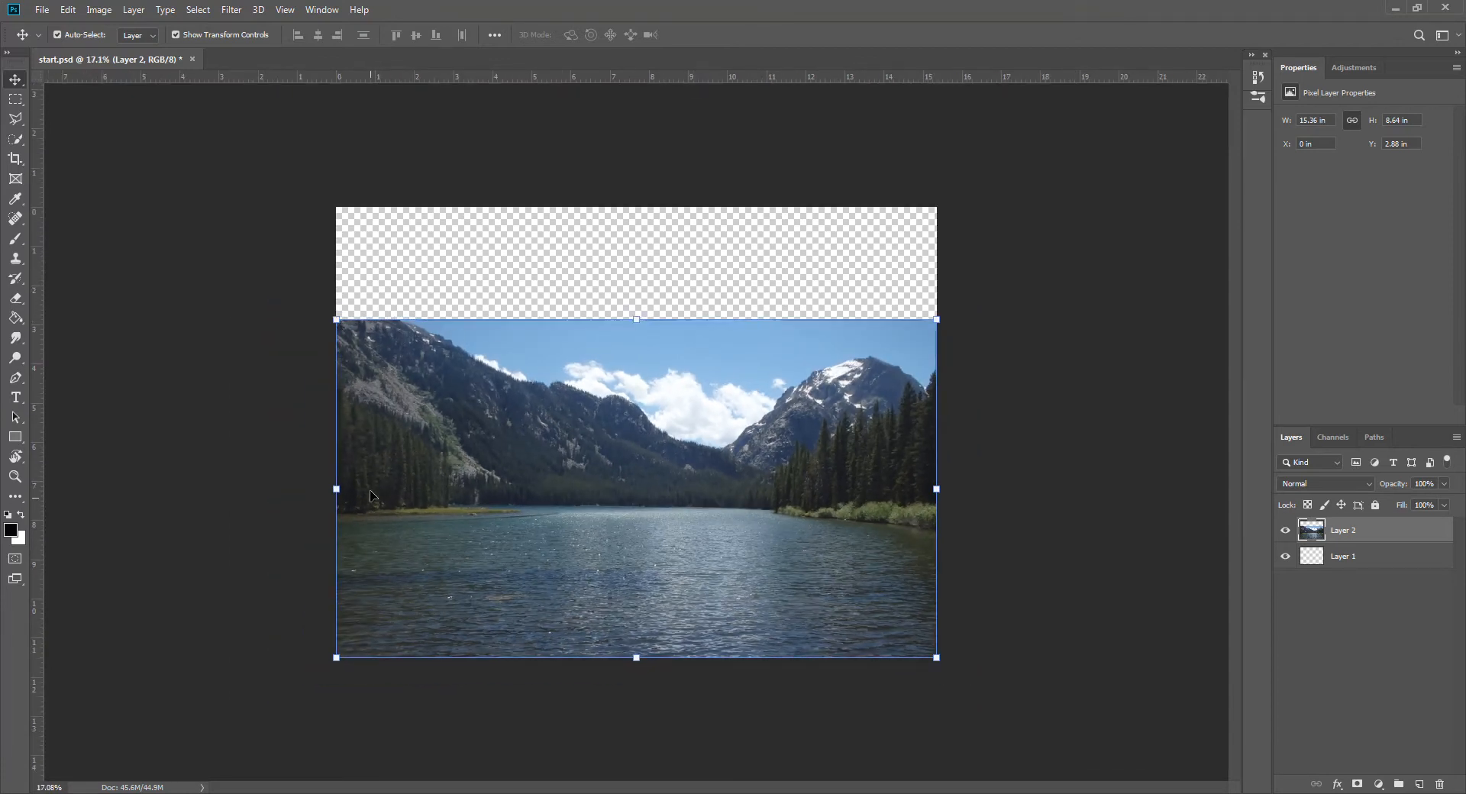
pyautogui.moveTo(336, 320); pyautogui.dragTo(213, 179)
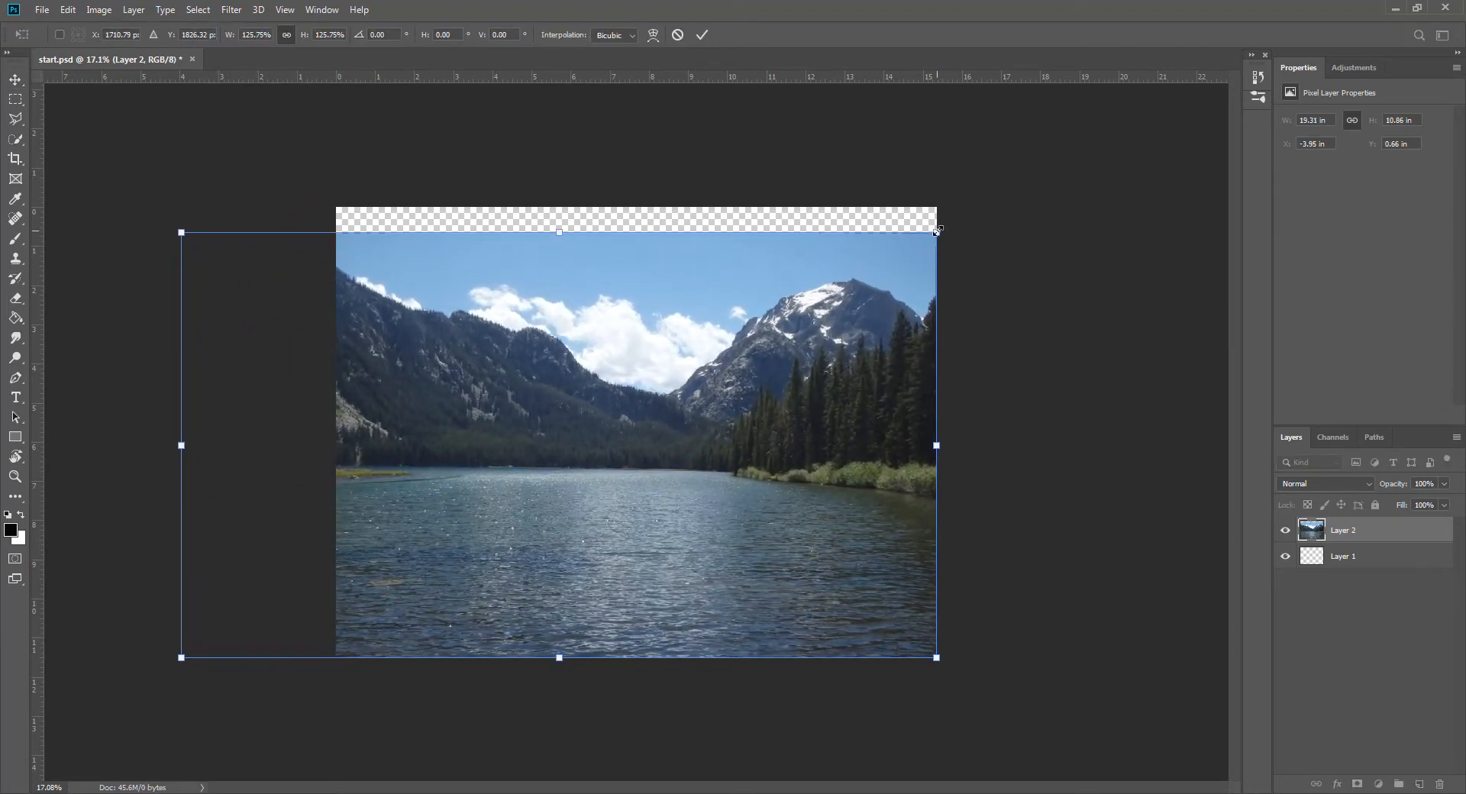
pyautogui.moveTo(937, 231); pyautogui.dragTo(1122, 143)
pyautogui.moveTo(181, 133); pyautogui.dragTo(143, 105)
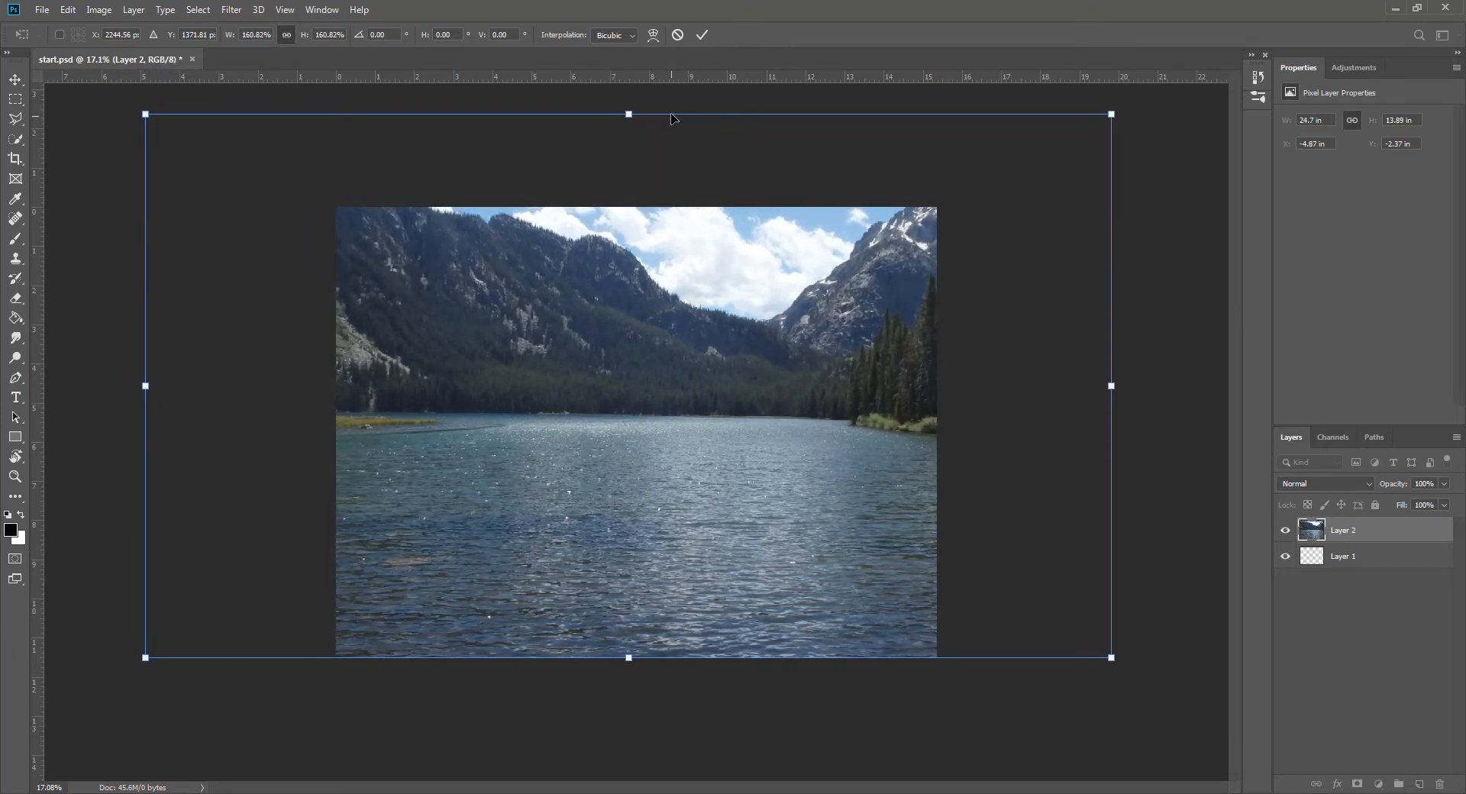
pyautogui.click(701, 36)
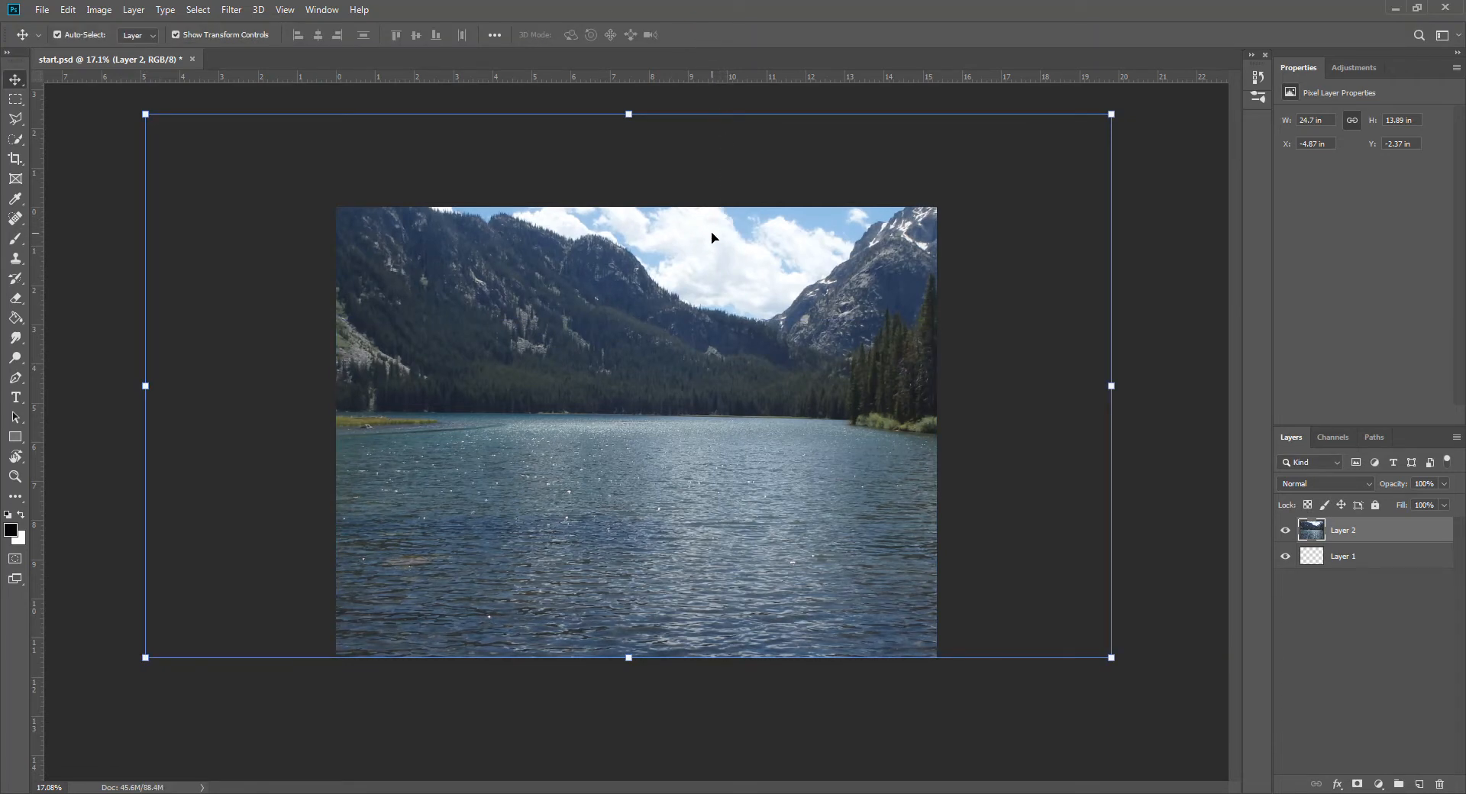
# Step: Add a Brightness/Contrast adjustment clipped to the lake layer with Brightness set to -60
pyautogui.scroll(-1, 653, 278)
pyautogui.scroll(1, 654, 283)
pyautogui.click(1381, 785)
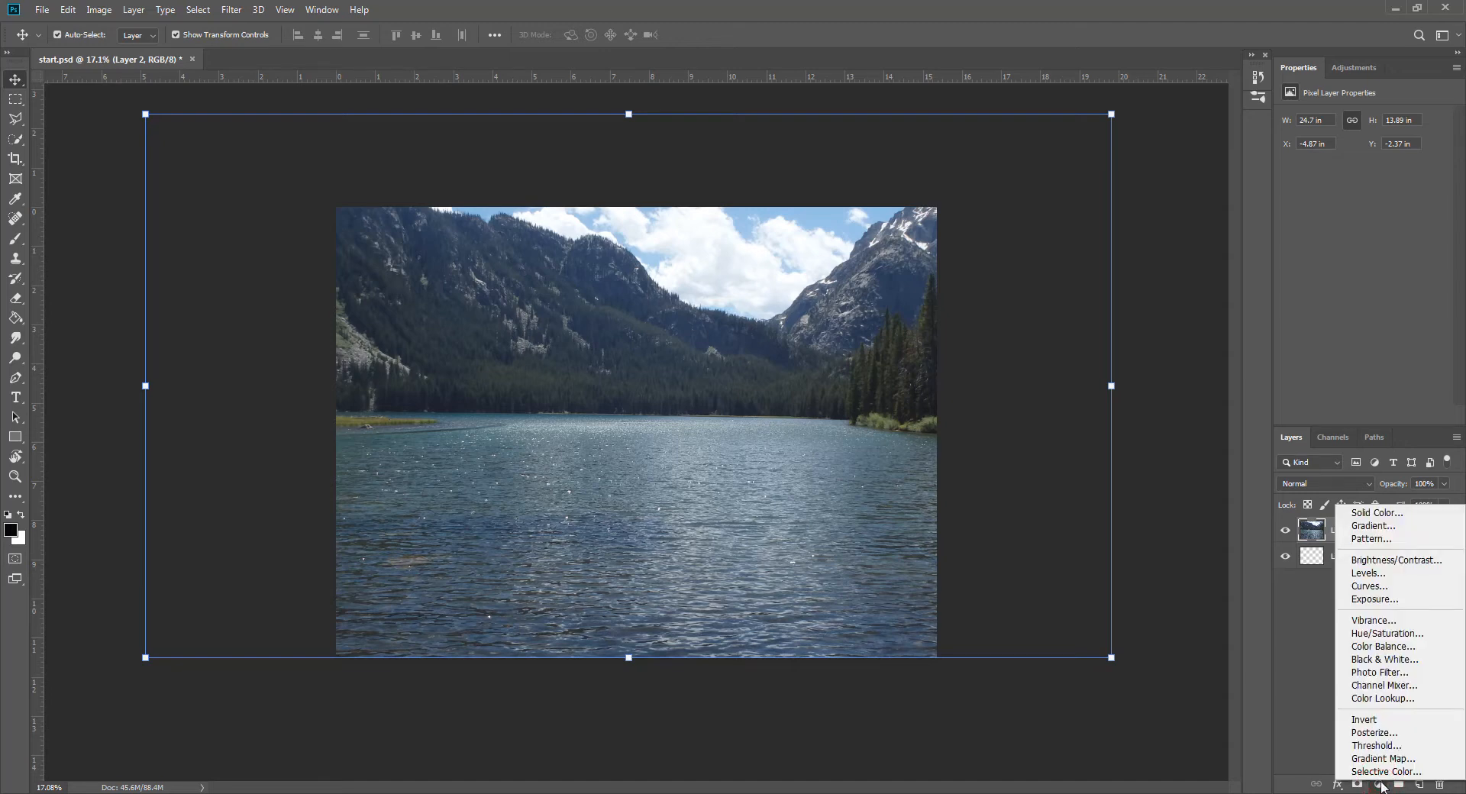
pyautogui.click(1384, 562)
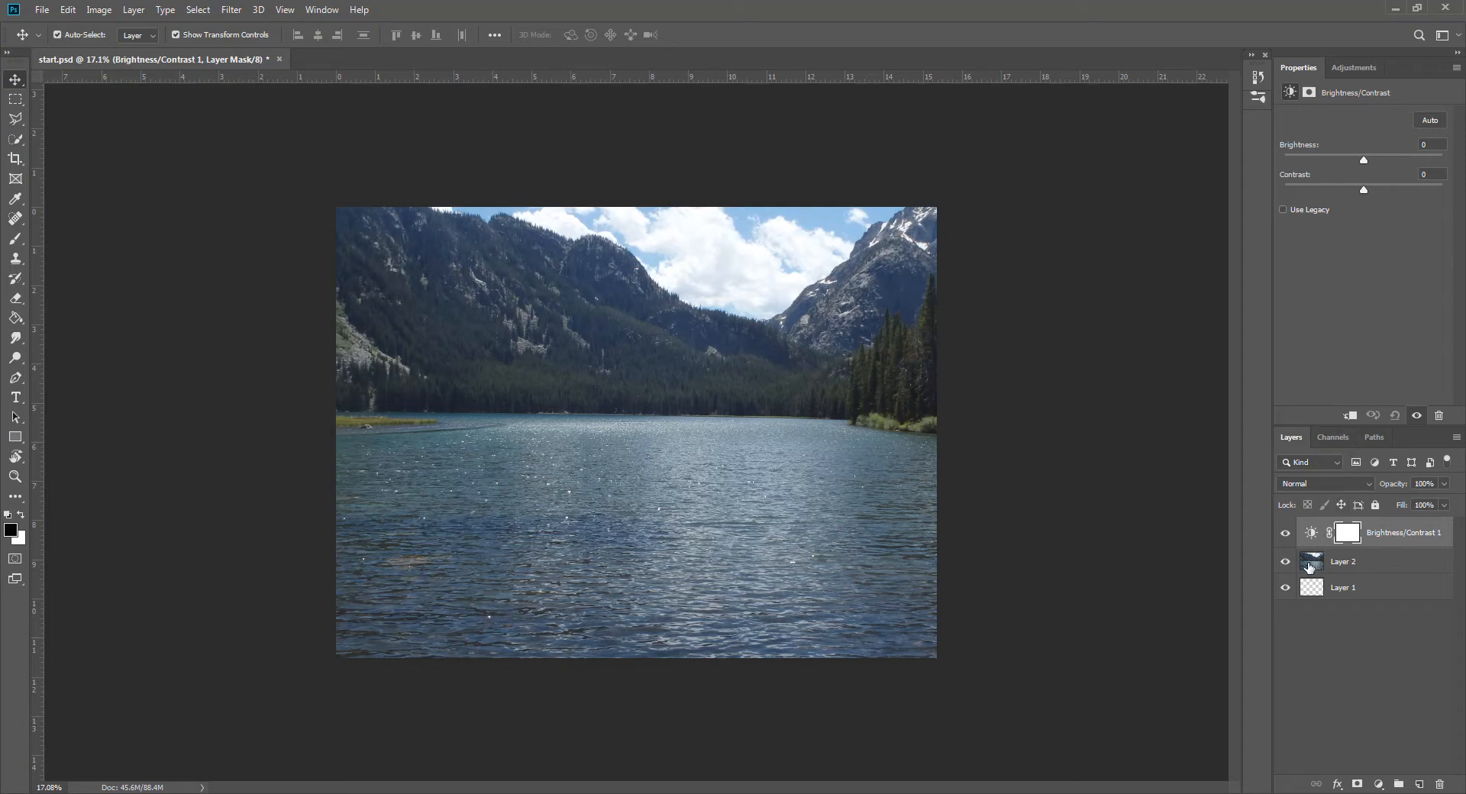
pyautogui.keyDown('alt'); pyautogui.click(1311, 545); pyautogui.keyUp('alt')
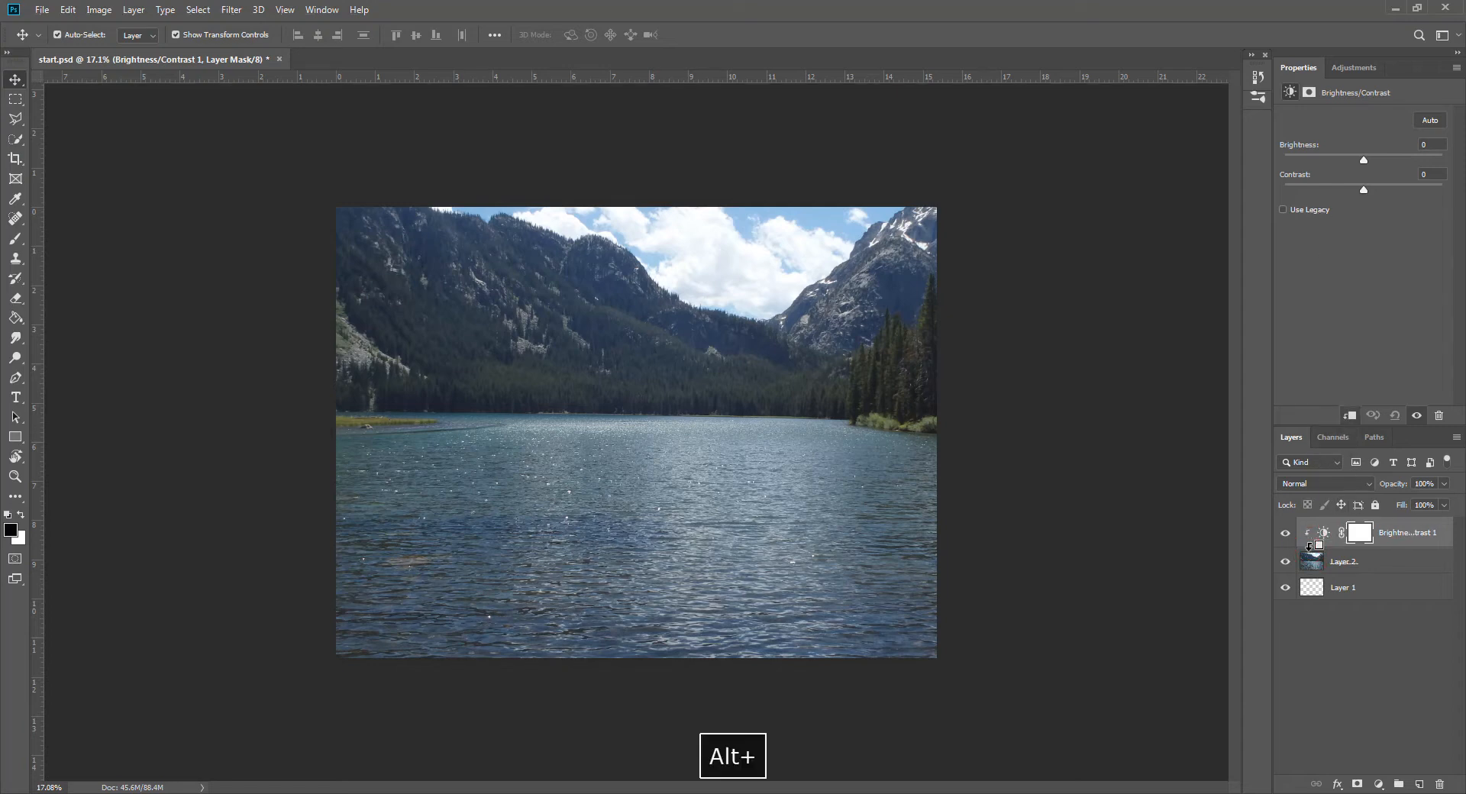
pyautogui.moveTo(1365, 165); pyautogui.dragTo(1344, 163)
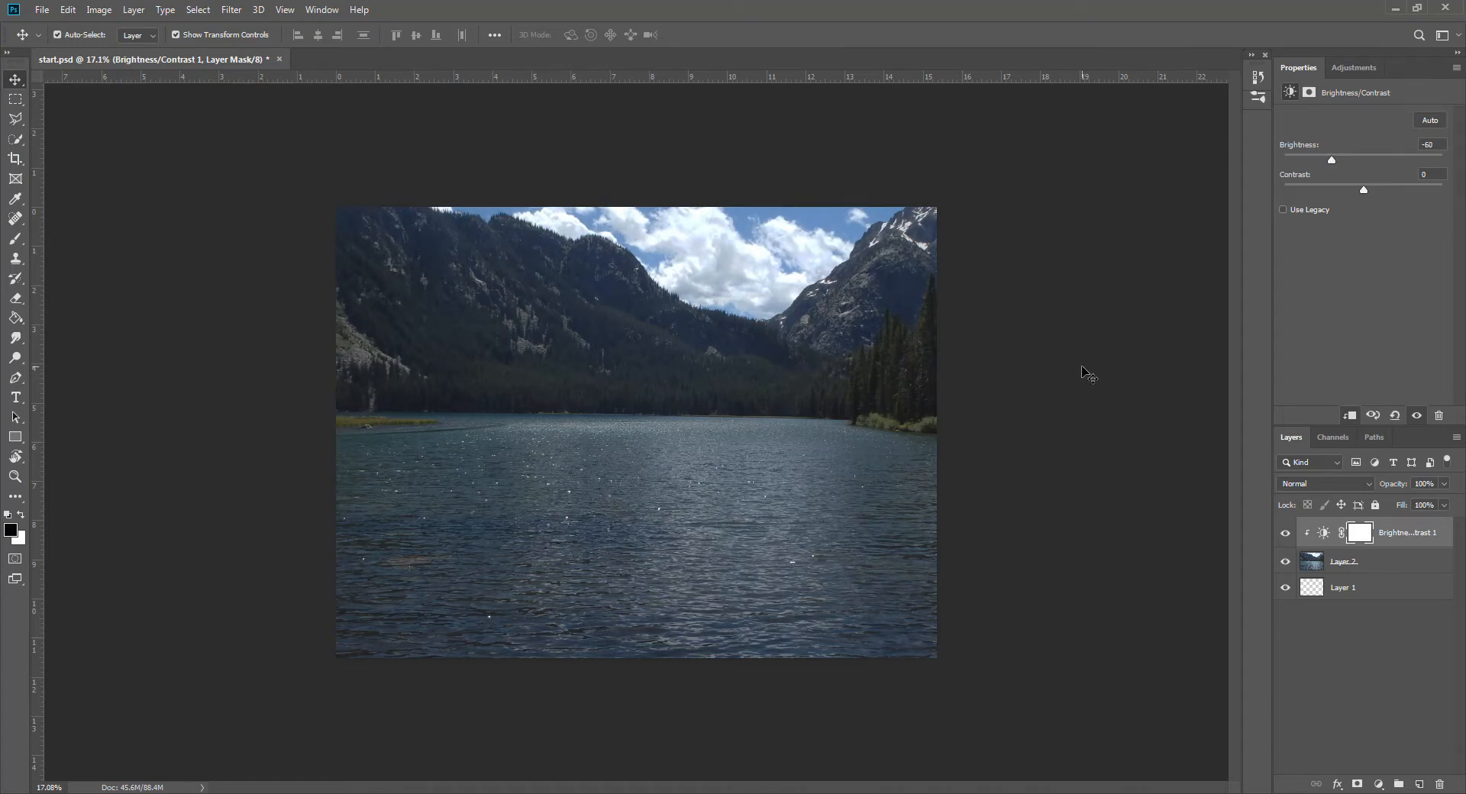
pyautogui.scroll(2, 1088, 375)
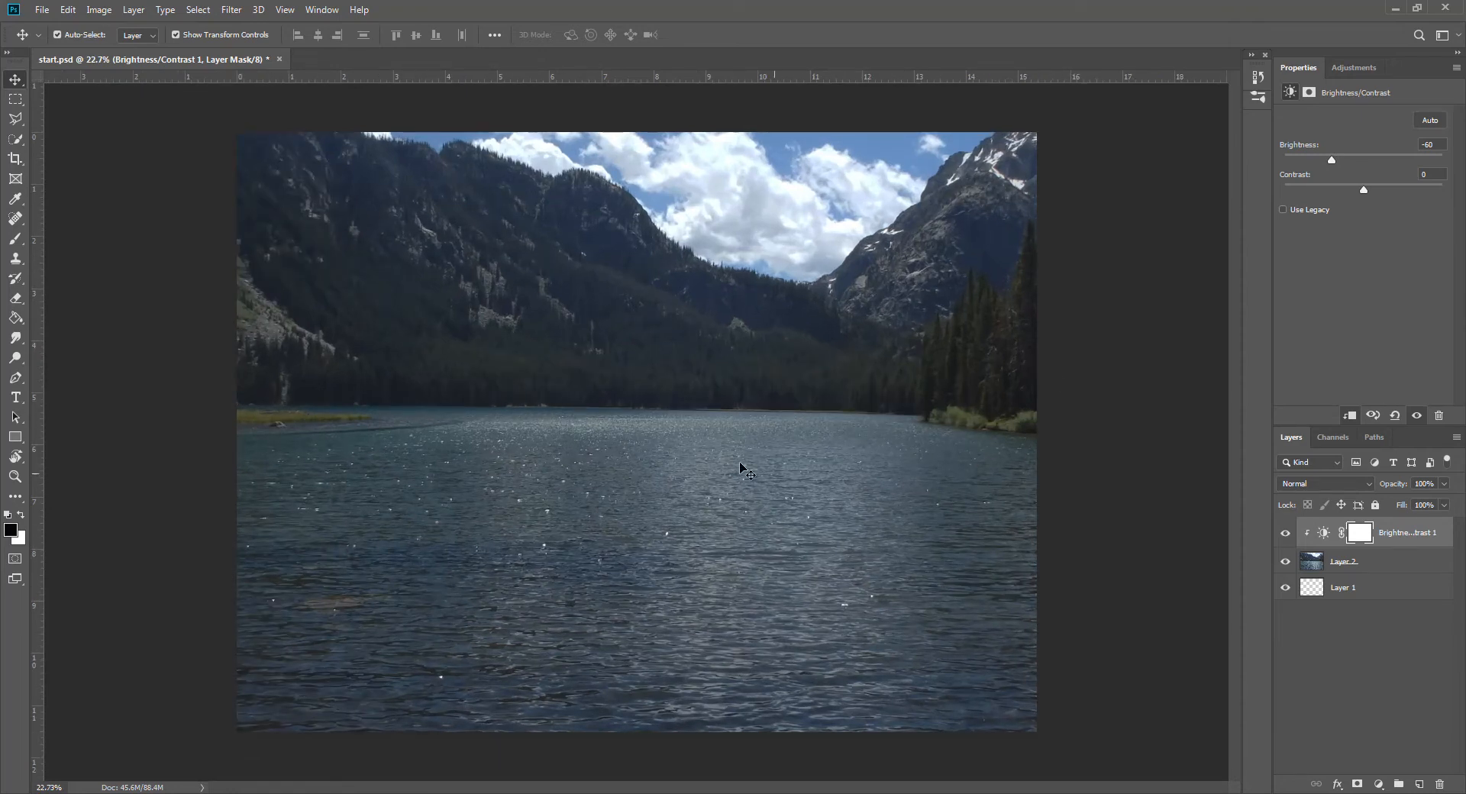
# Step: Open 02 city.jpg, copy it into start.psd as a new layer above the lake, and close the source file
pyautogui.click(42, 10)
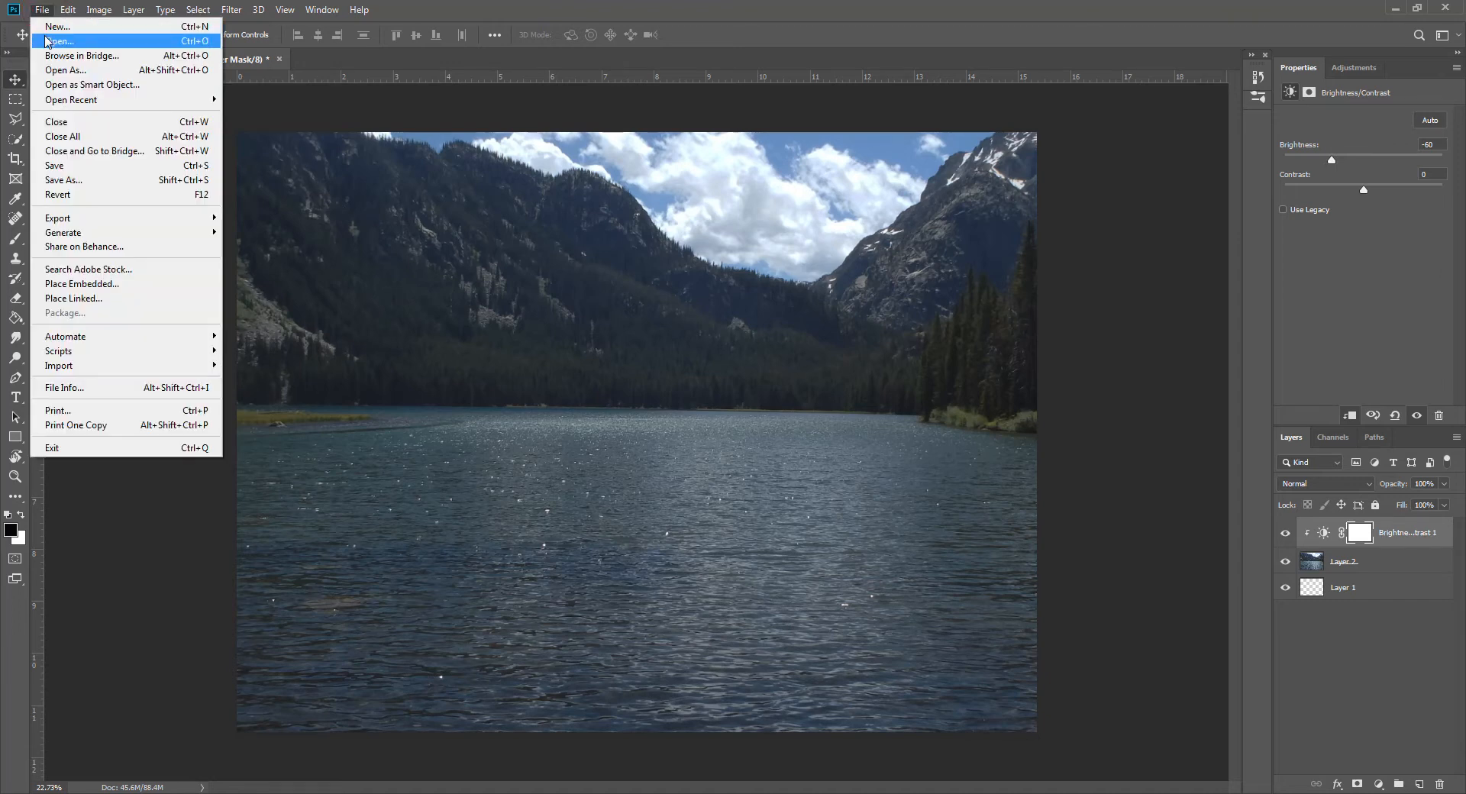
pyautogui.click(49, 45)
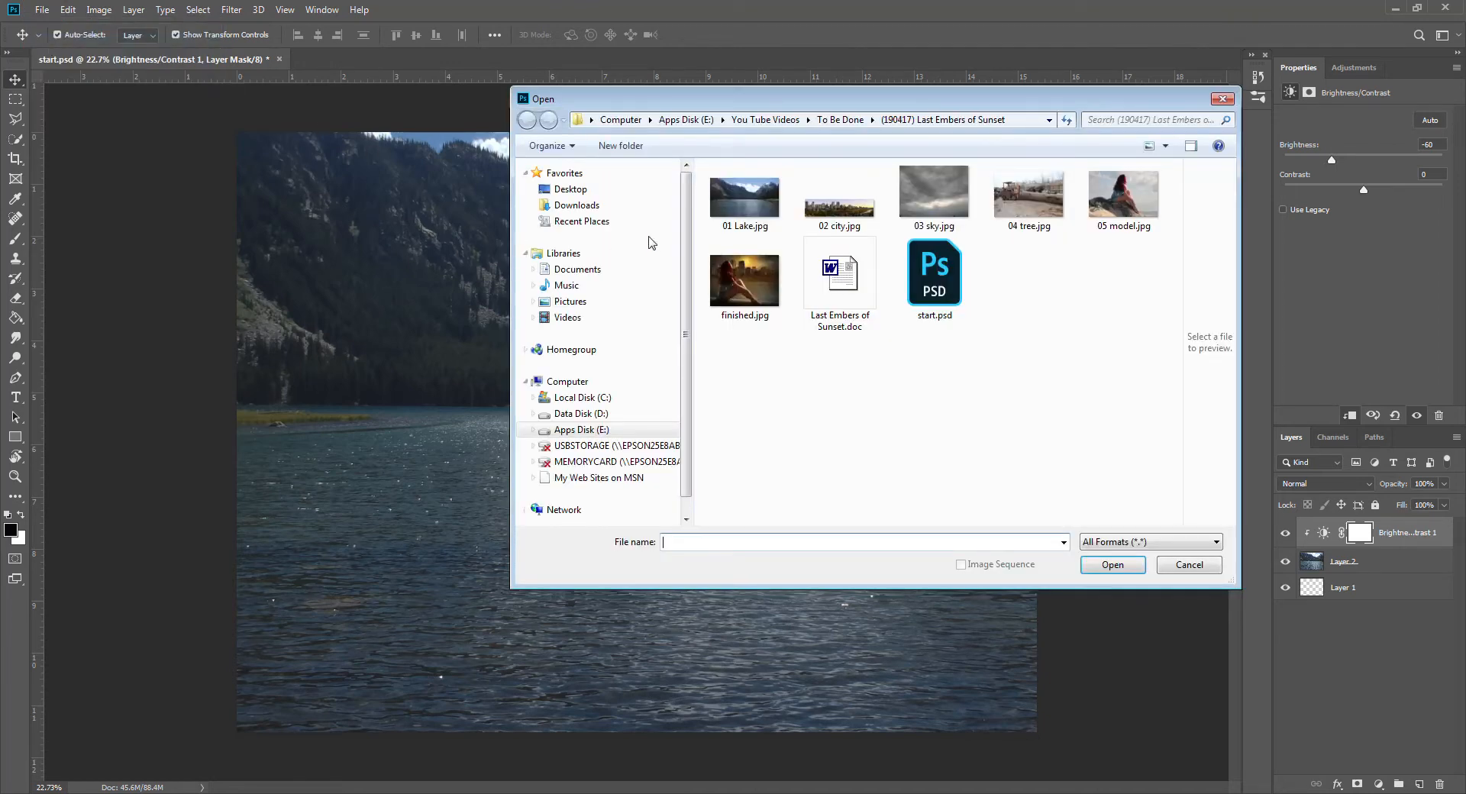
pyautogui.doubleClick(840, 216)
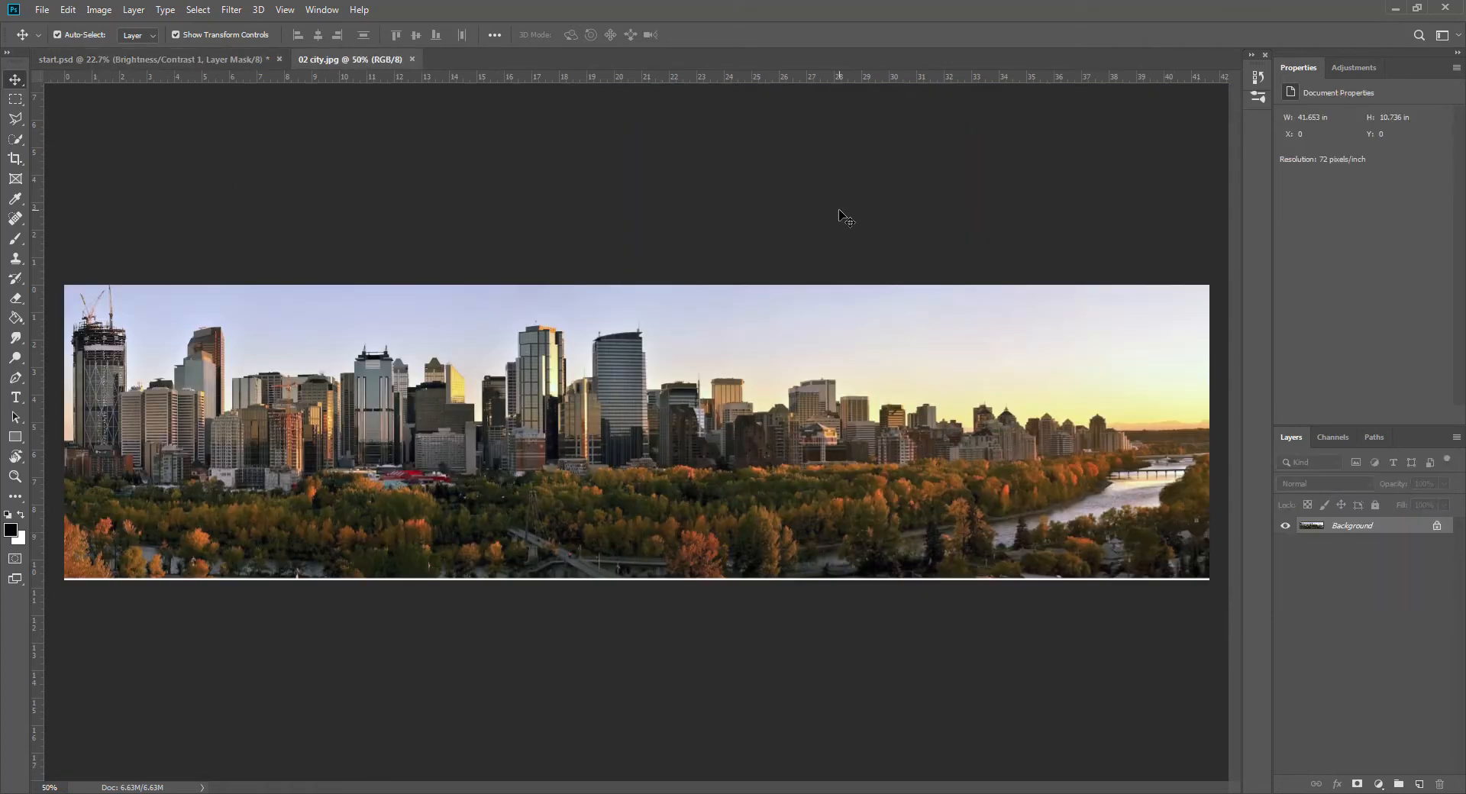
pyautogui.moveTo(376, 63); pyautogui.dragTo(389, 662)
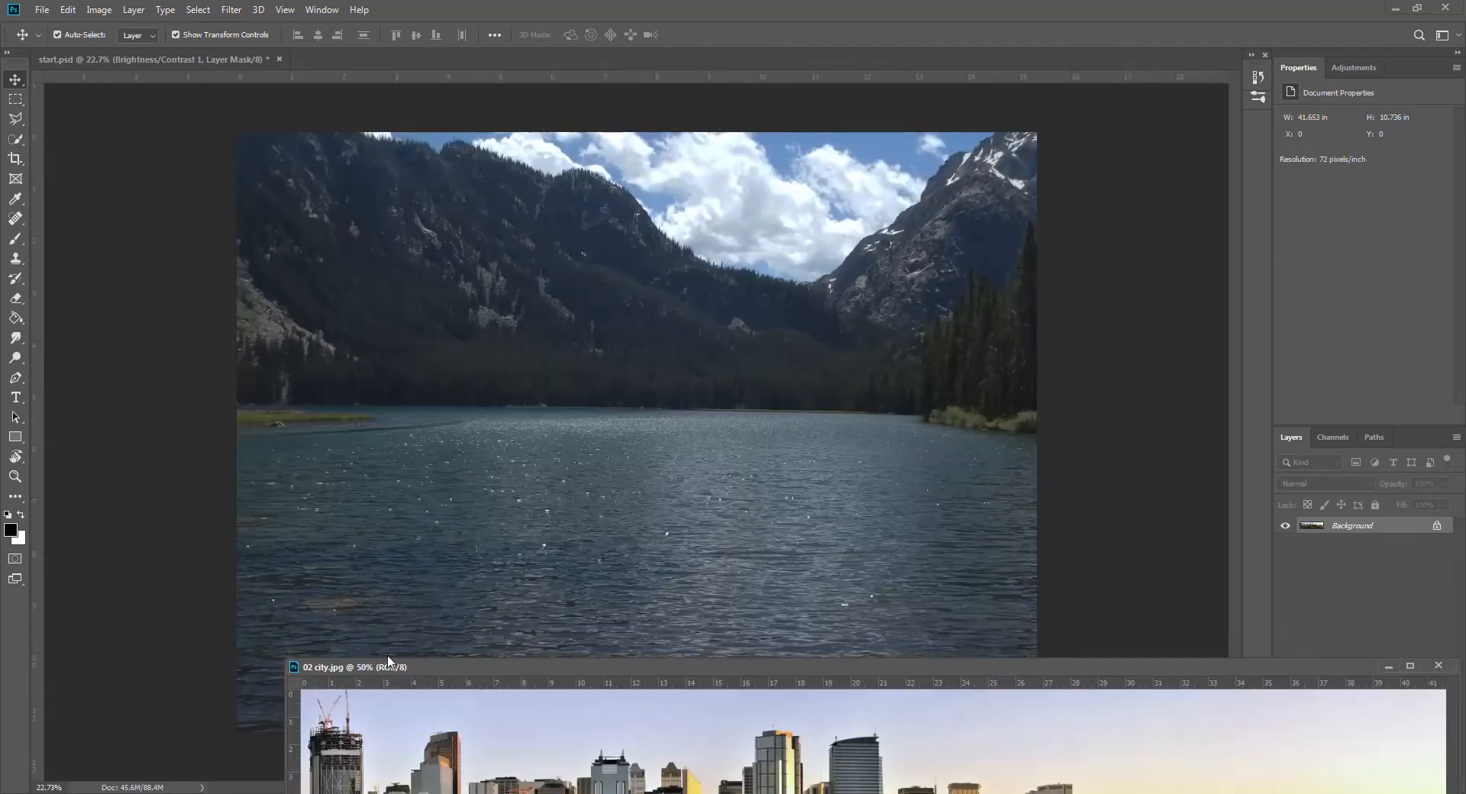
pyautogui.moveTo(1385, 529); pyautogui.dragTo(552, 411)
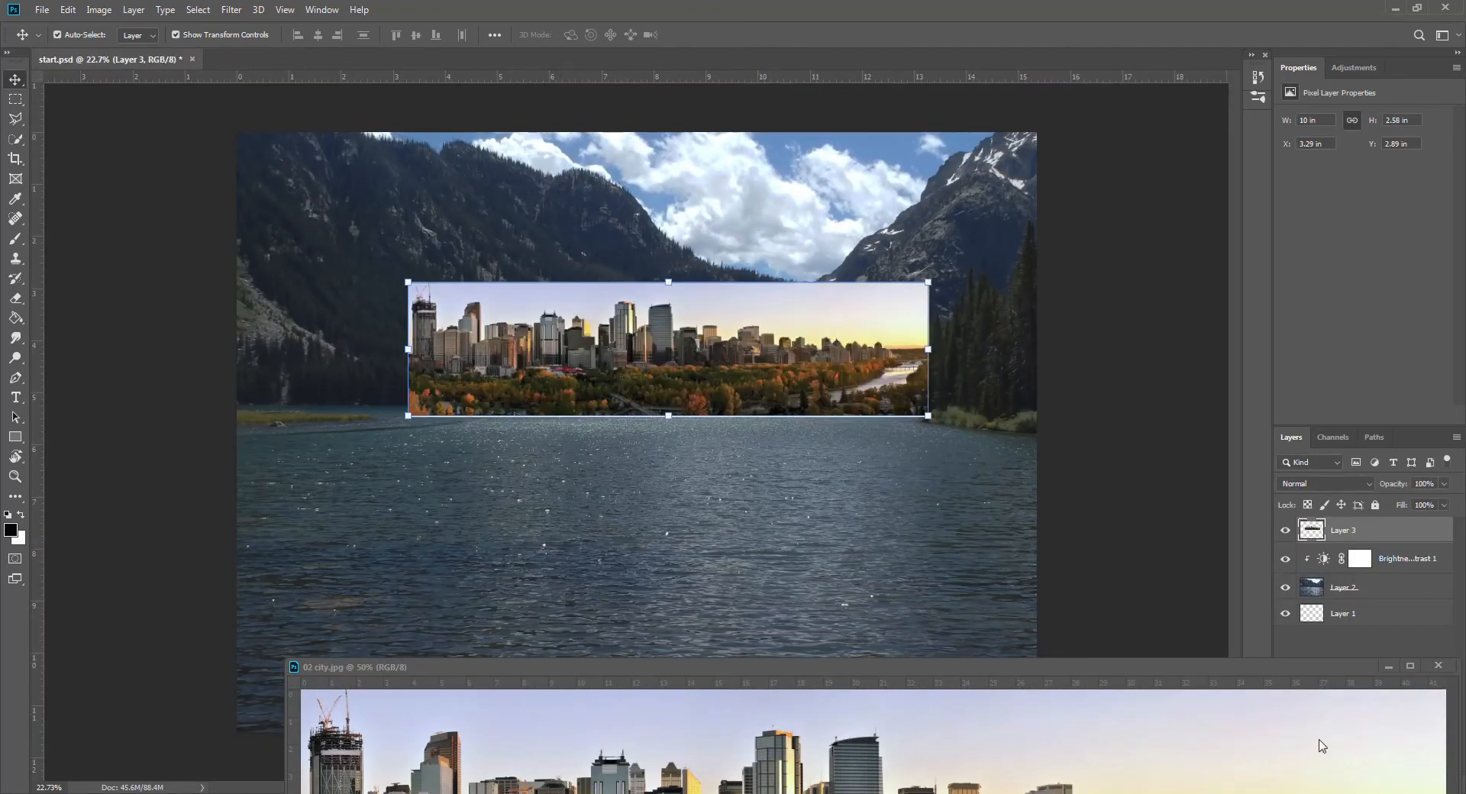
pyautogui.click(1439, 668)
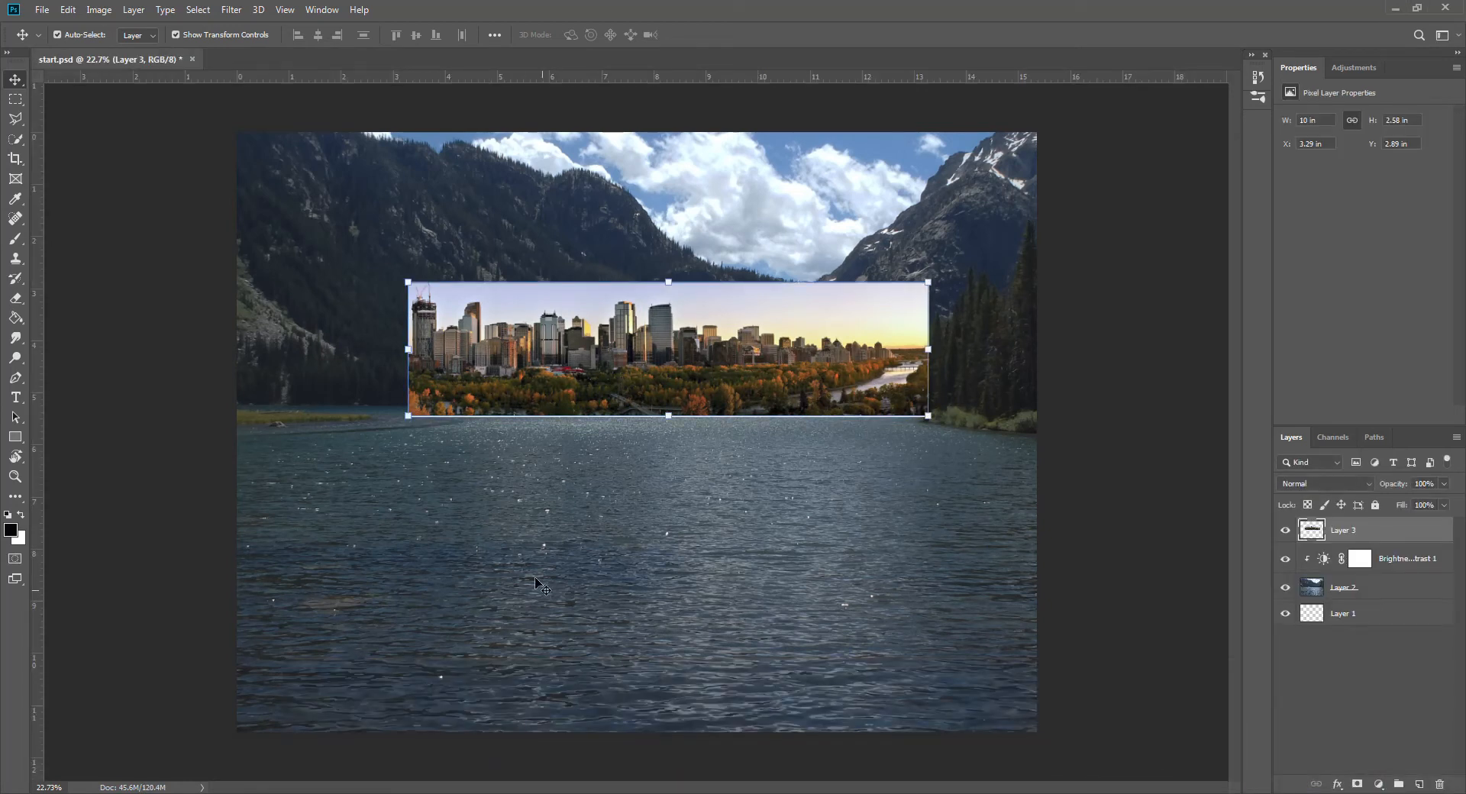
# Step: Scale the city layer proportionally to about 326% and position it flush with the canvas's upper edge, with the tall buildings near the middle
pyautogui.hotkey('ctrl', '-')
pyautogui.hotkey('ctrl', '-')
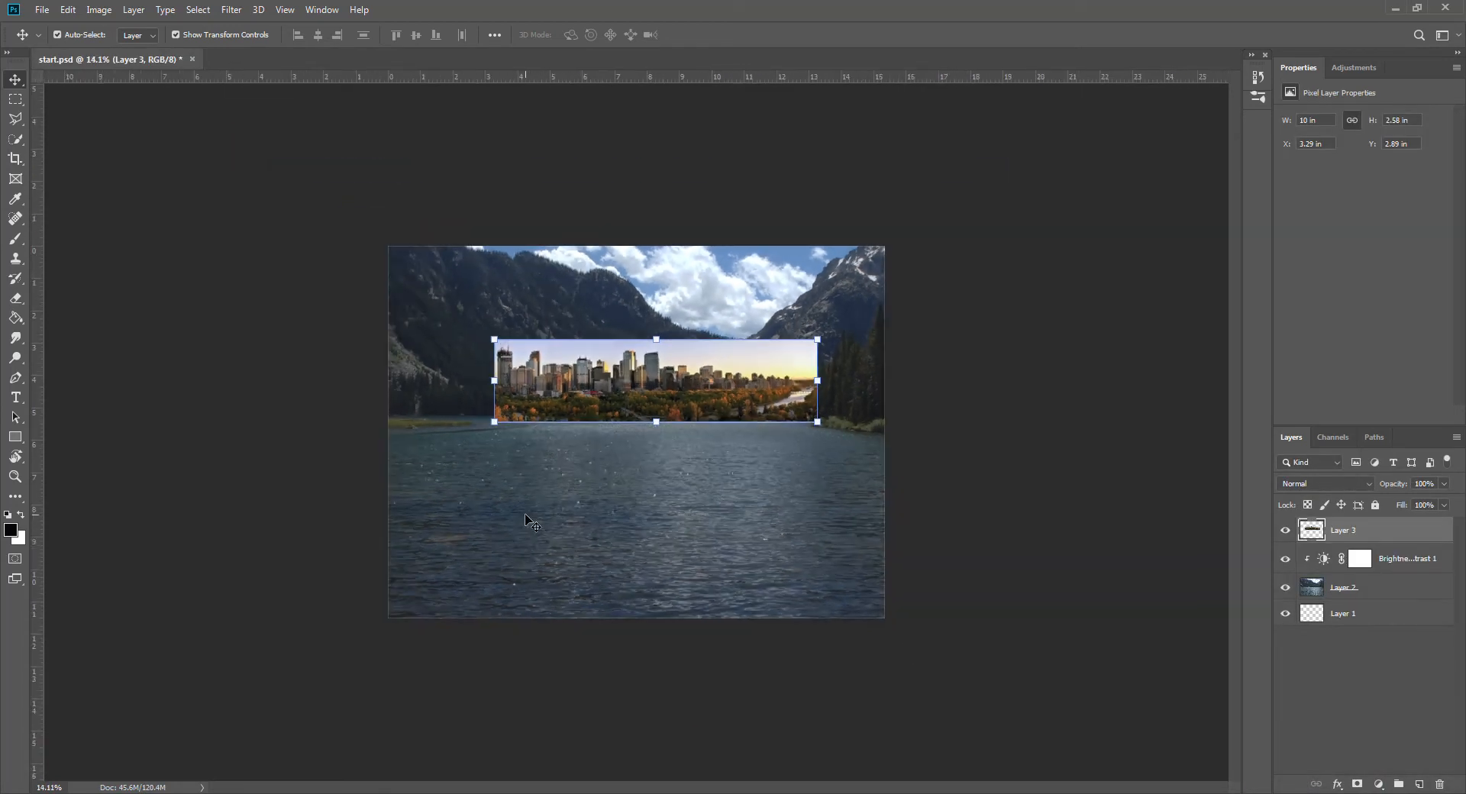
pyautogui.moveTo(494, 338); pyautogui.dragTo(190, 290)
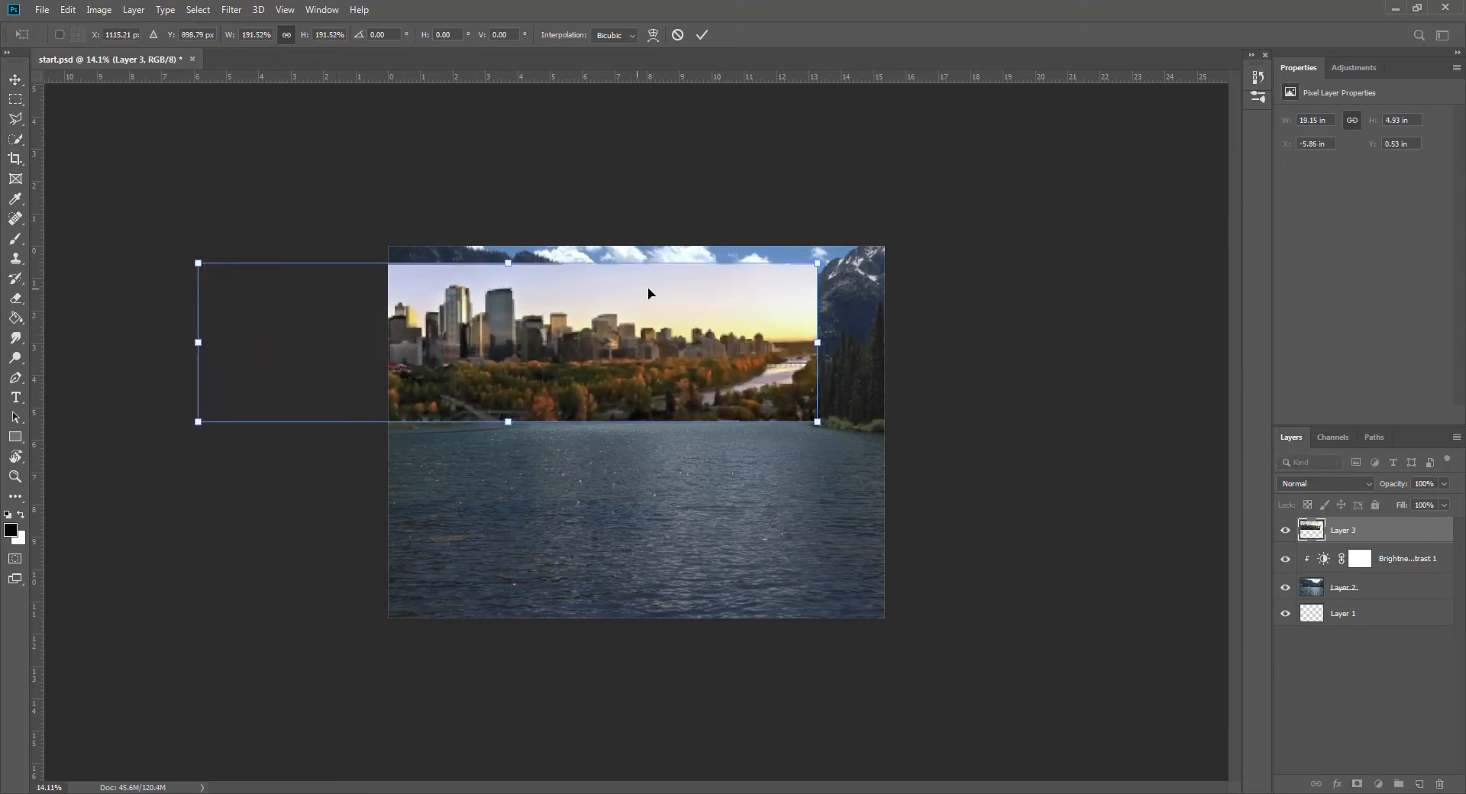
pyautogui.moveTo(812, 263); pyautogui.dragTo(1120, 263)
pyautogui.moveTo(644, 338); pyautogui.dragTo(638, 390)
pyautogui.moveTo(1100, 245); pyautogui.dragTo(1148, 233)
pyautogui.moveTo(715, 363); pyautogui.dragTo(690, 373)
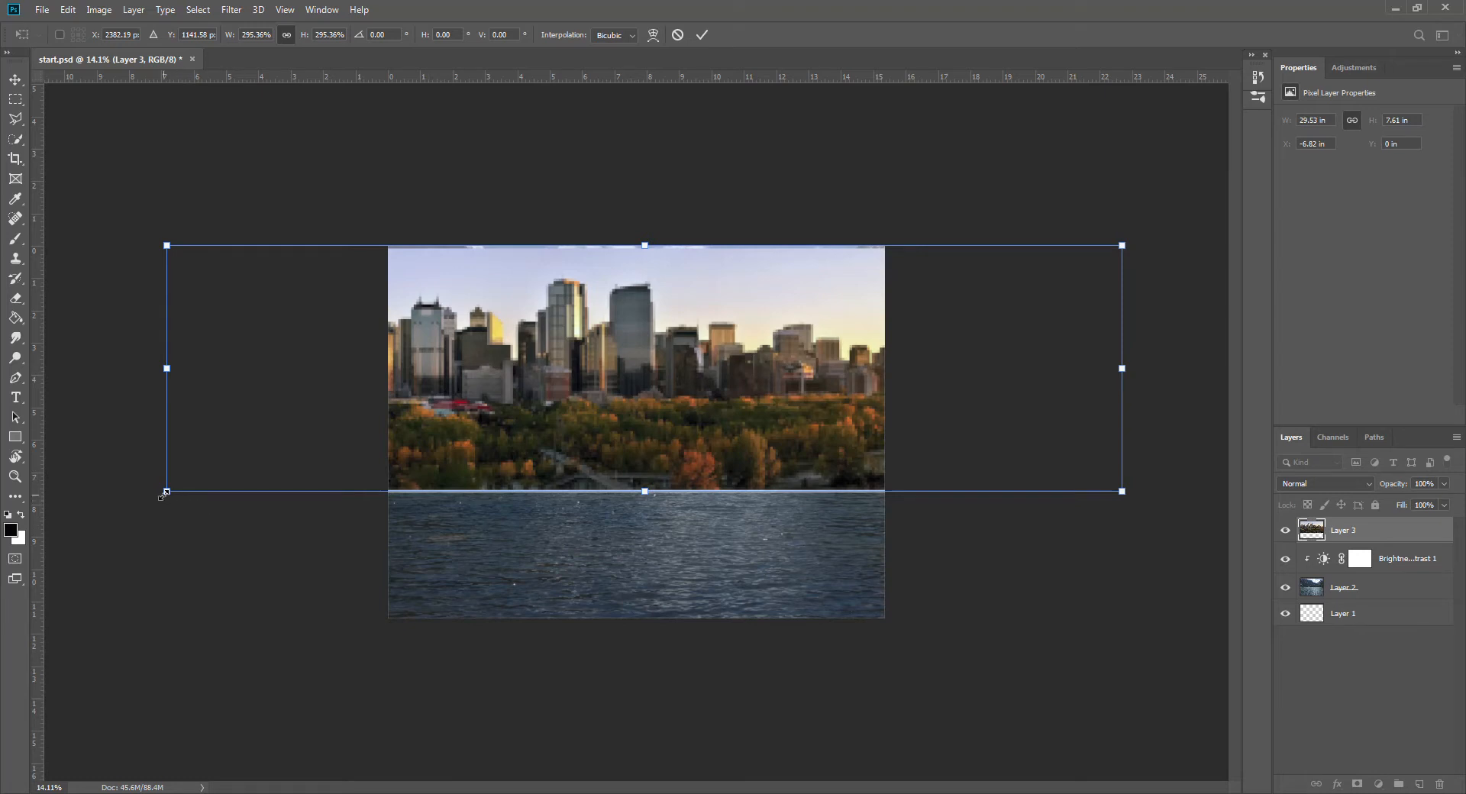
pyautogui.moveTo(165, 493); pyautogui.dragTo(79, 578)
pyautogui.moveTo(601, 425); pyautogui.dragTo(654, 426)
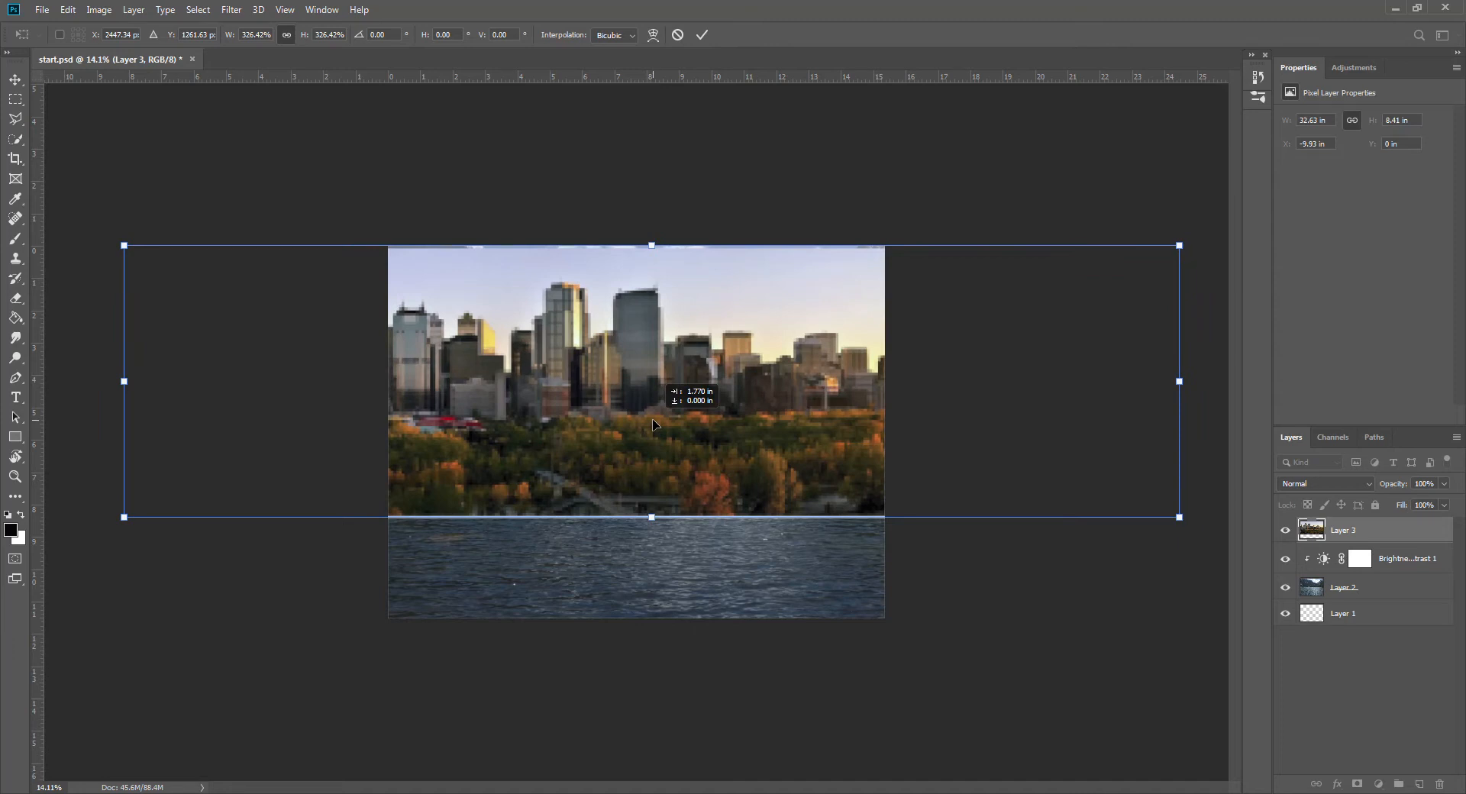
pyautogui.moveTo(654, 425); pyautogui.dragTo(655, 425)
pyautogui.click(702, 35)
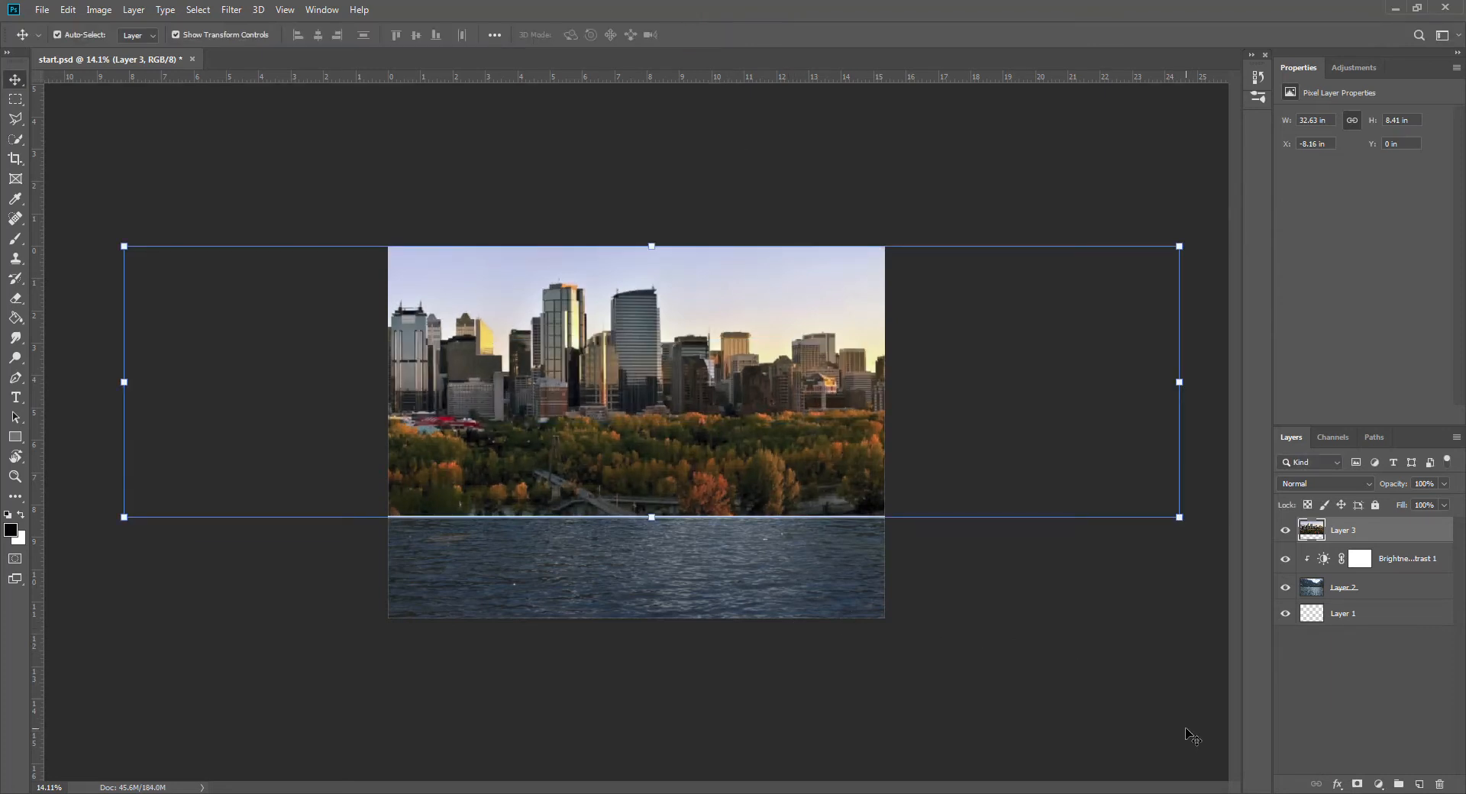
# Step: Add a layer mask to the city layer and paint black with a 600 px soft brush to hide the lower trees and reveal the lake
pyautogui.click(1358, 784)
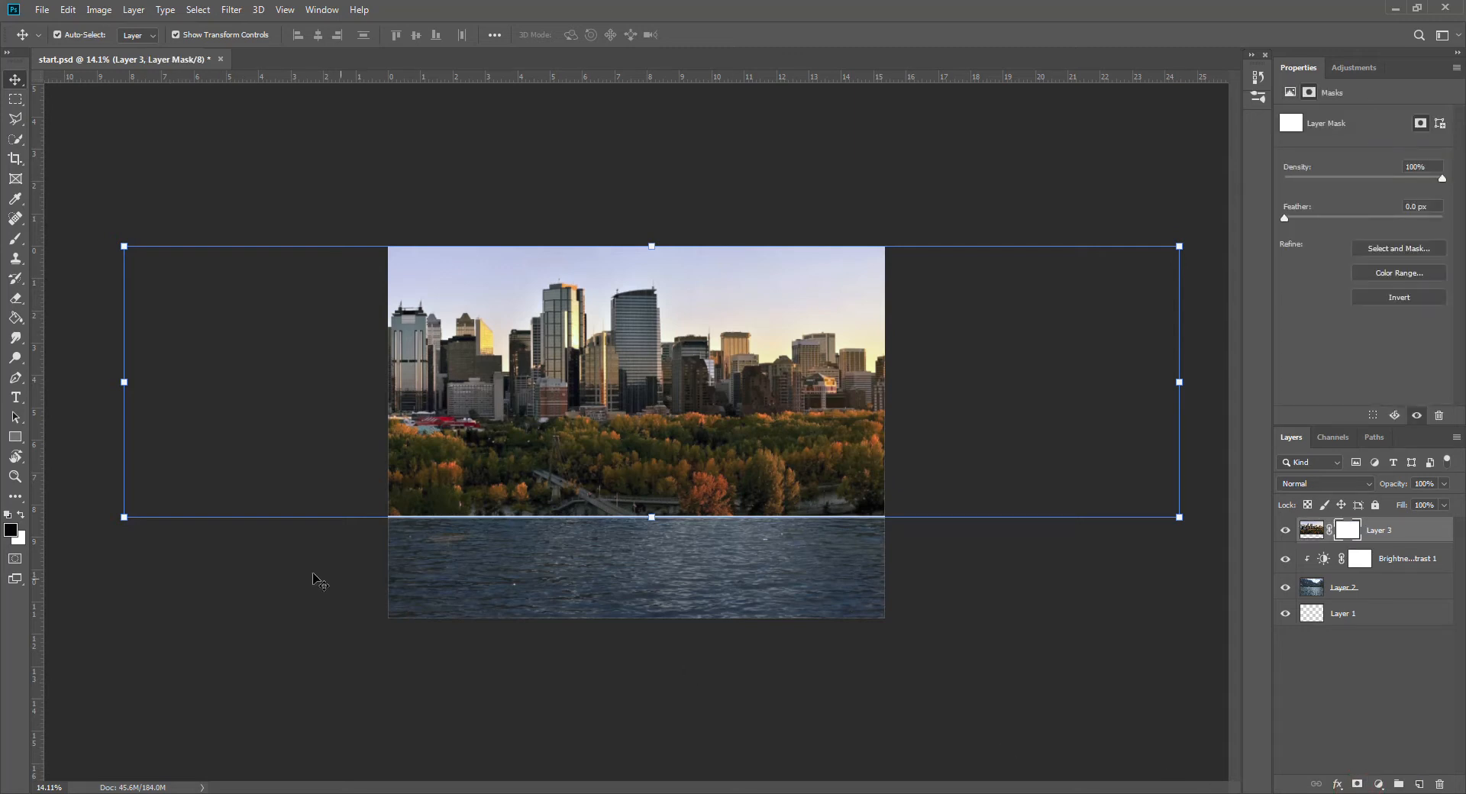
pyautogui.click(15, 239)
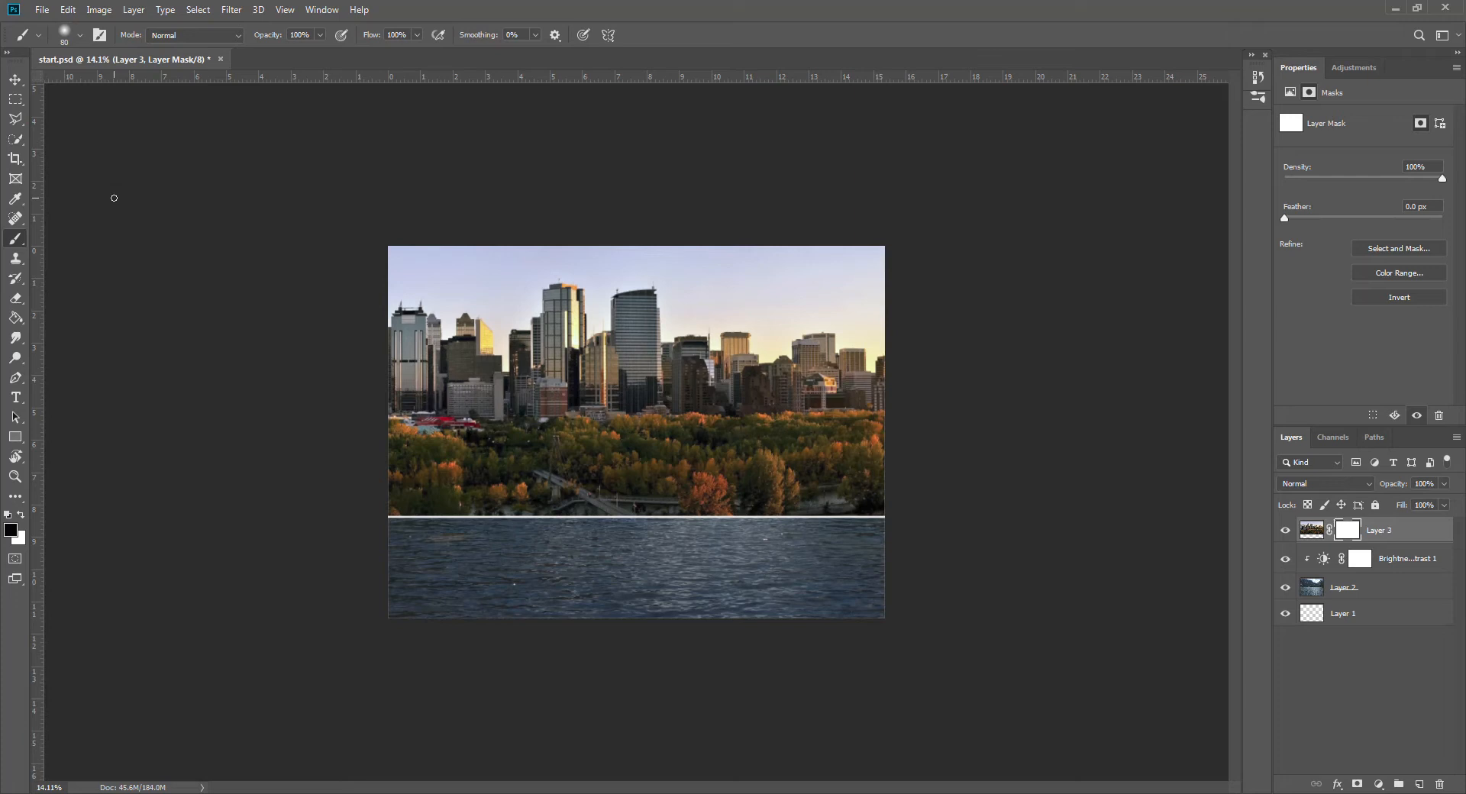
pyautogui.press(']')
pyautogui.press(']')
pyautogui.press(']')
pyautogui.press(']')
pyautogui.press(']')
pyautogui.press(']')
pyautogui.press(']')
pyautogui.press(']')
pyautogui.press(']')
pyautogui.press(']')
pyautogui.press(']')
pyautogui.press(']')
pyautogui.press(']')
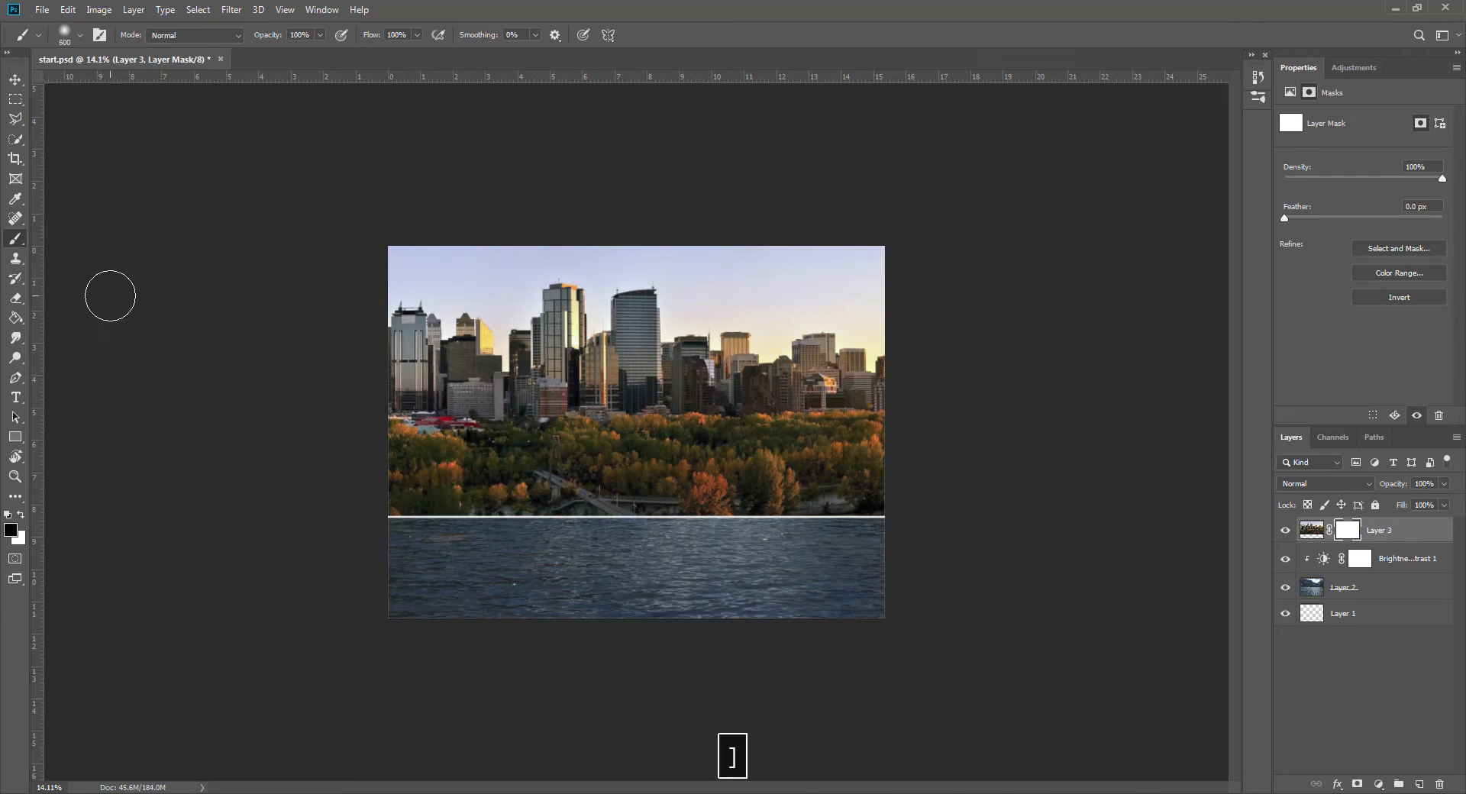
pyautogui.press('[')
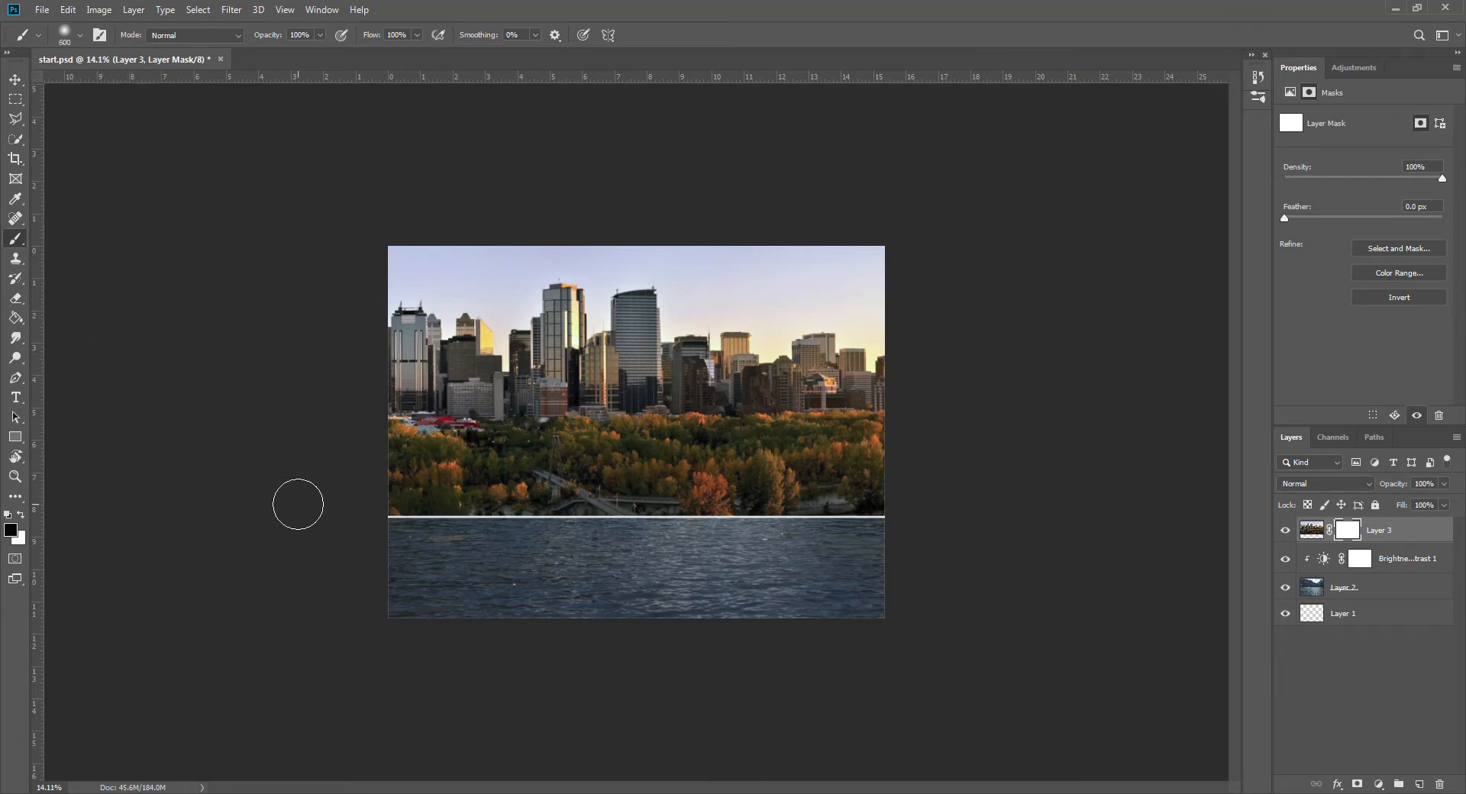
pyautogui.moveTo(382, 518)
pyautogui.mouseDown()
pyautogui.moveTo(933, 516)
pyautogui.moveTo(882, 499)
pyautogui.moveTo(456, 501)
pyautogui.moveTo(367, 487)
pyautogui.moveTo(402, 474)
pyautogui.moveTo(929, 465)
pyautogui.mouseUp()
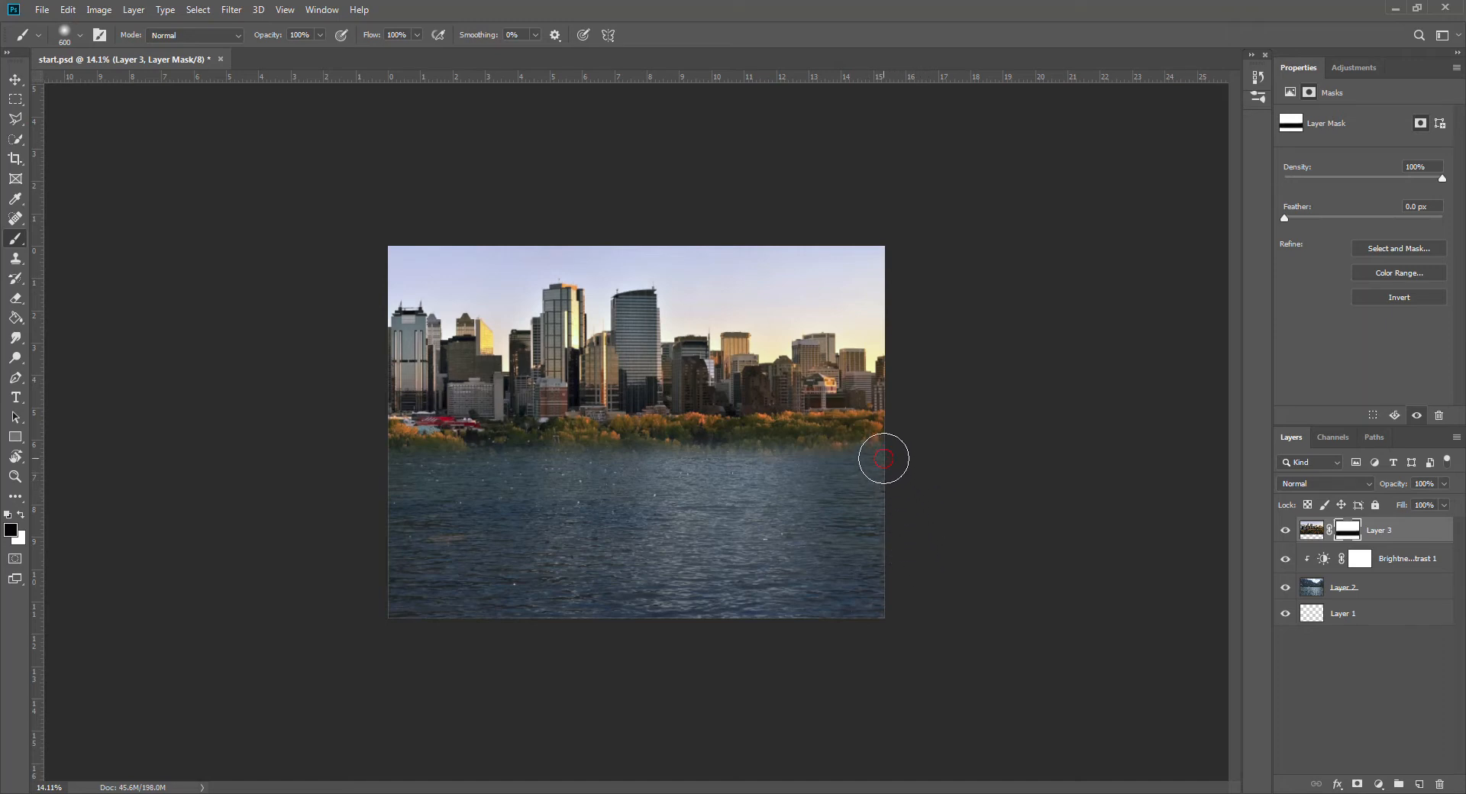
pyautogui.moveTo(877, 462); pyautogui.dragTo(365, 469)
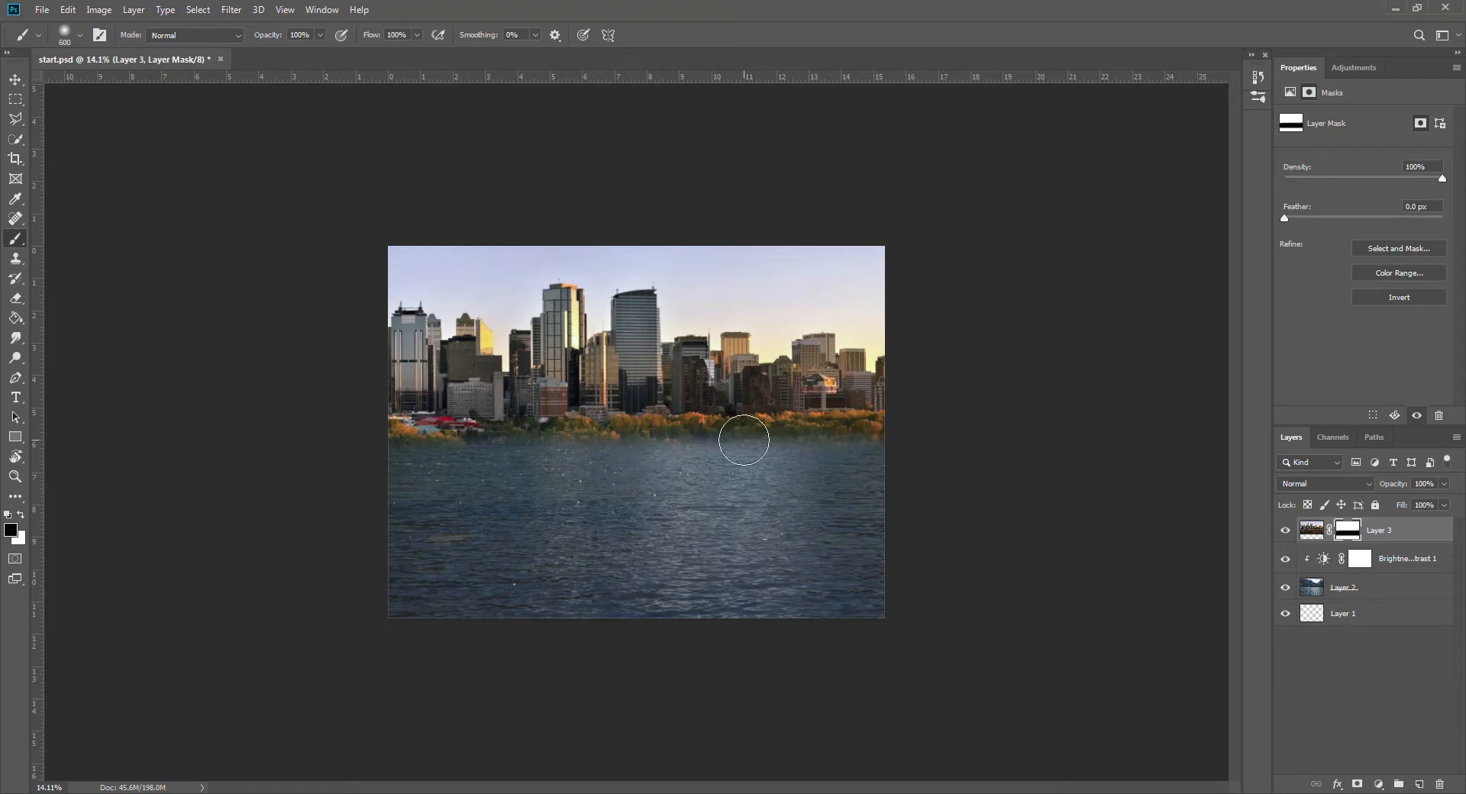
pyautogui.scroll(3, 747, 493)
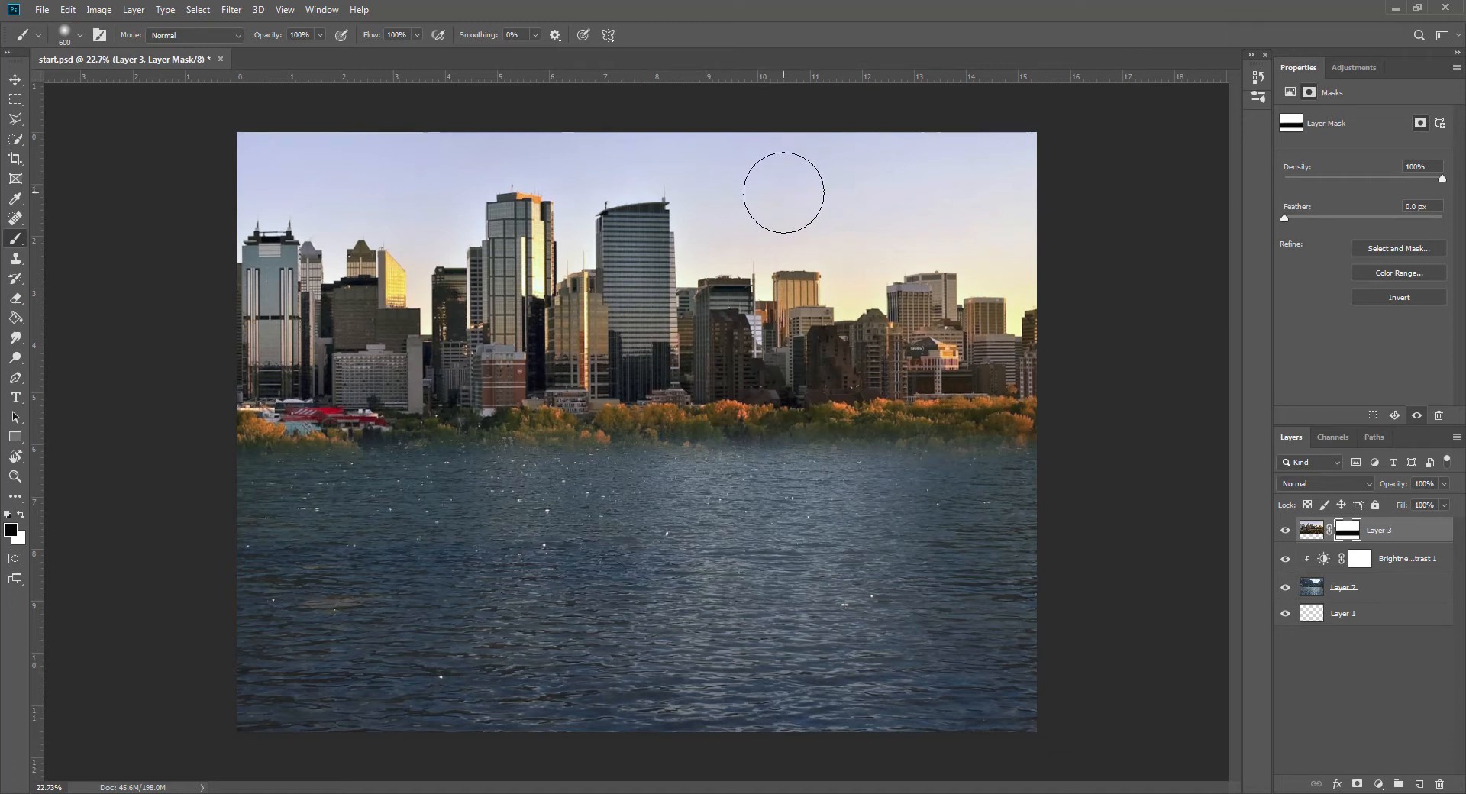
# Step: Select the whole sky on the city layer with the Quick Selection tool, subtracting any wrongly included building areas
pyautogui.click(1311, 529)
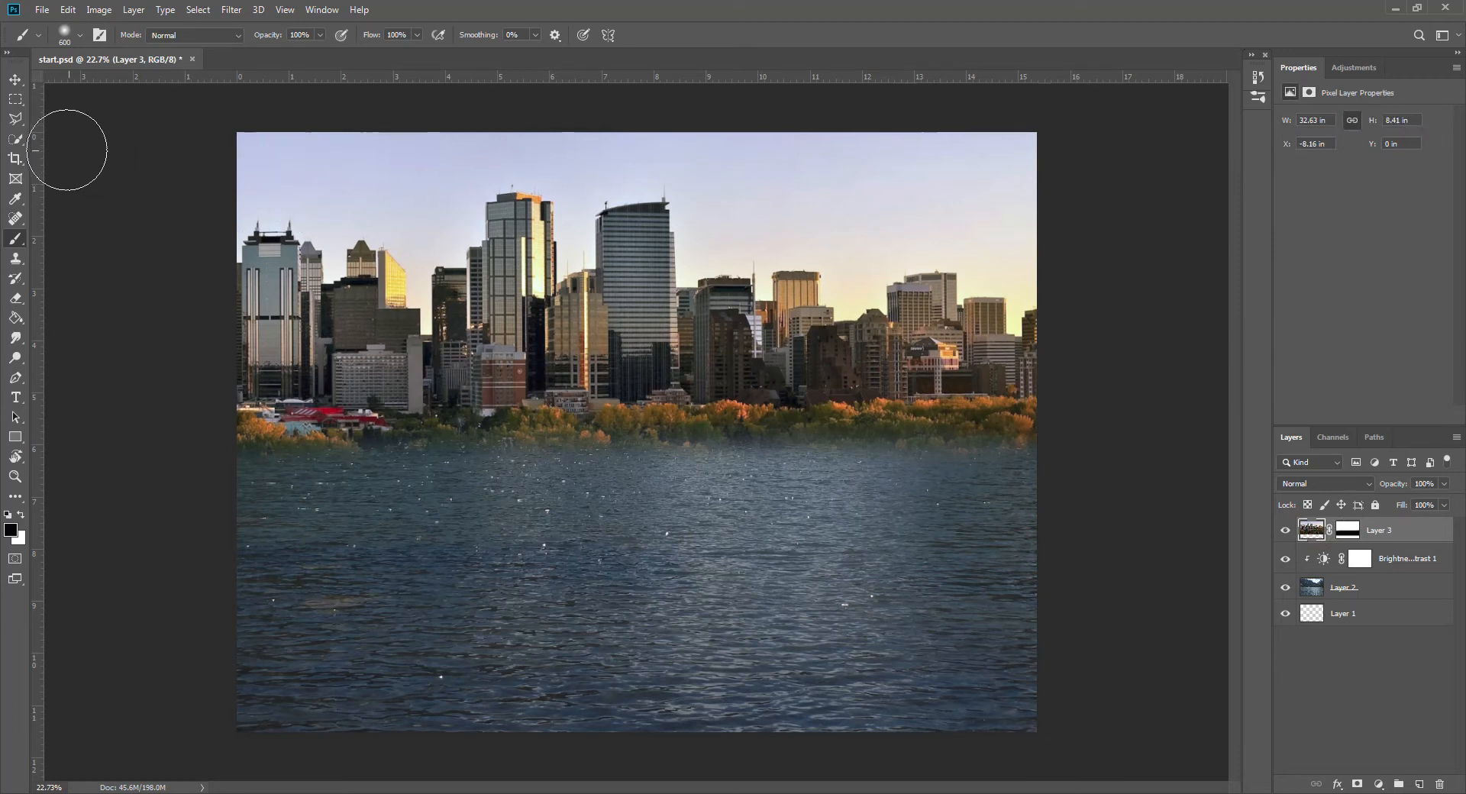
pyautogui.click(17, 142)
pyautogui.click(76, 142)
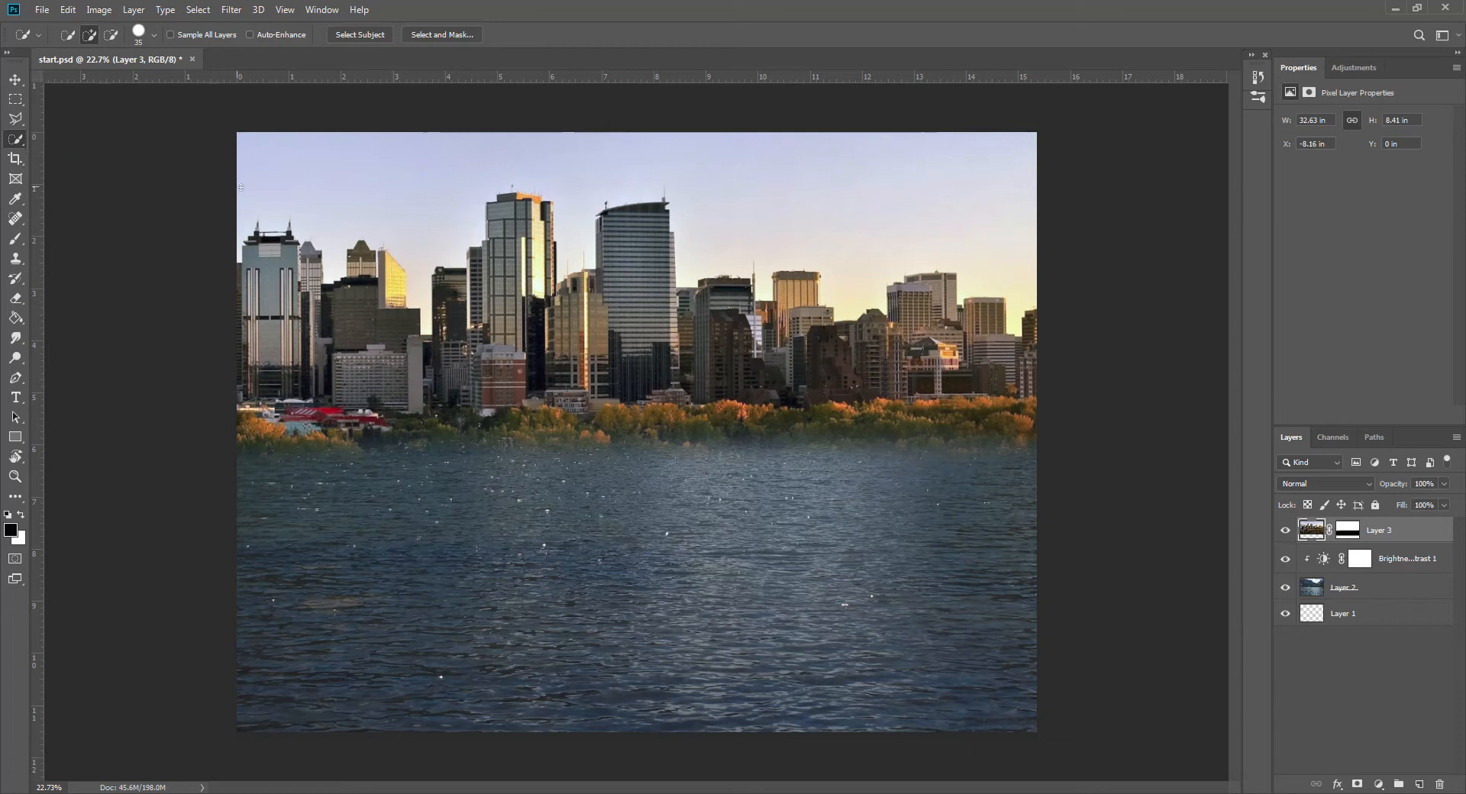
pyautogui.moveTo(266, 175)
pyautogui.mouseDown()
pyautogui.moveTo(421, 190)
pyautogui.moveTo(595, 156)
pyautogui.moveTo(820, 186)
pyautogui.mouseUp()
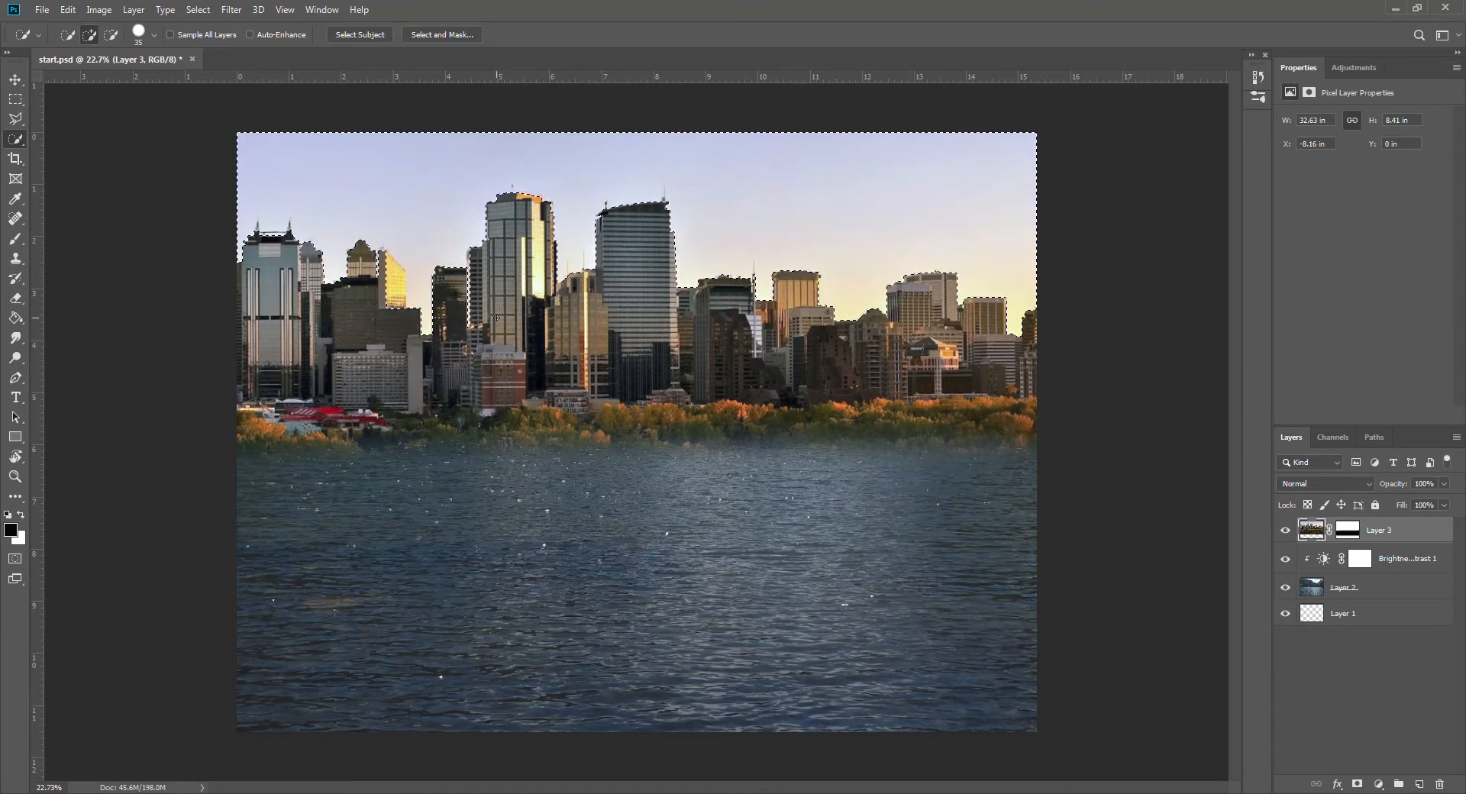
pyautogui.keyDown('shift'); pyautogui.click(396, 314); pyautogui.keyUp('shift')
pyautogui.press('alt')
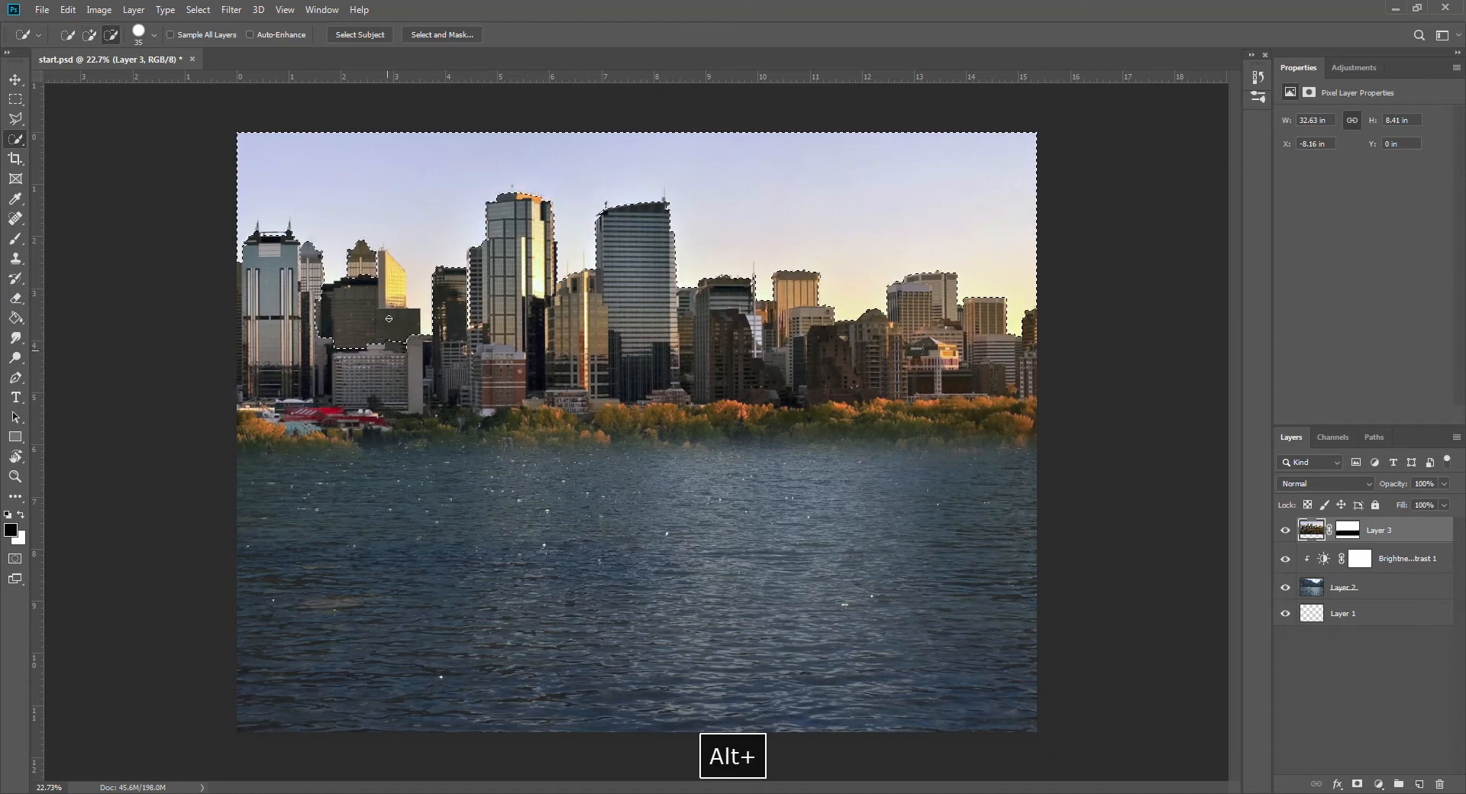
pyautogui.keyDown('alt'); pyautogui.click(394, 283); pyautogui.keyUp('alt')
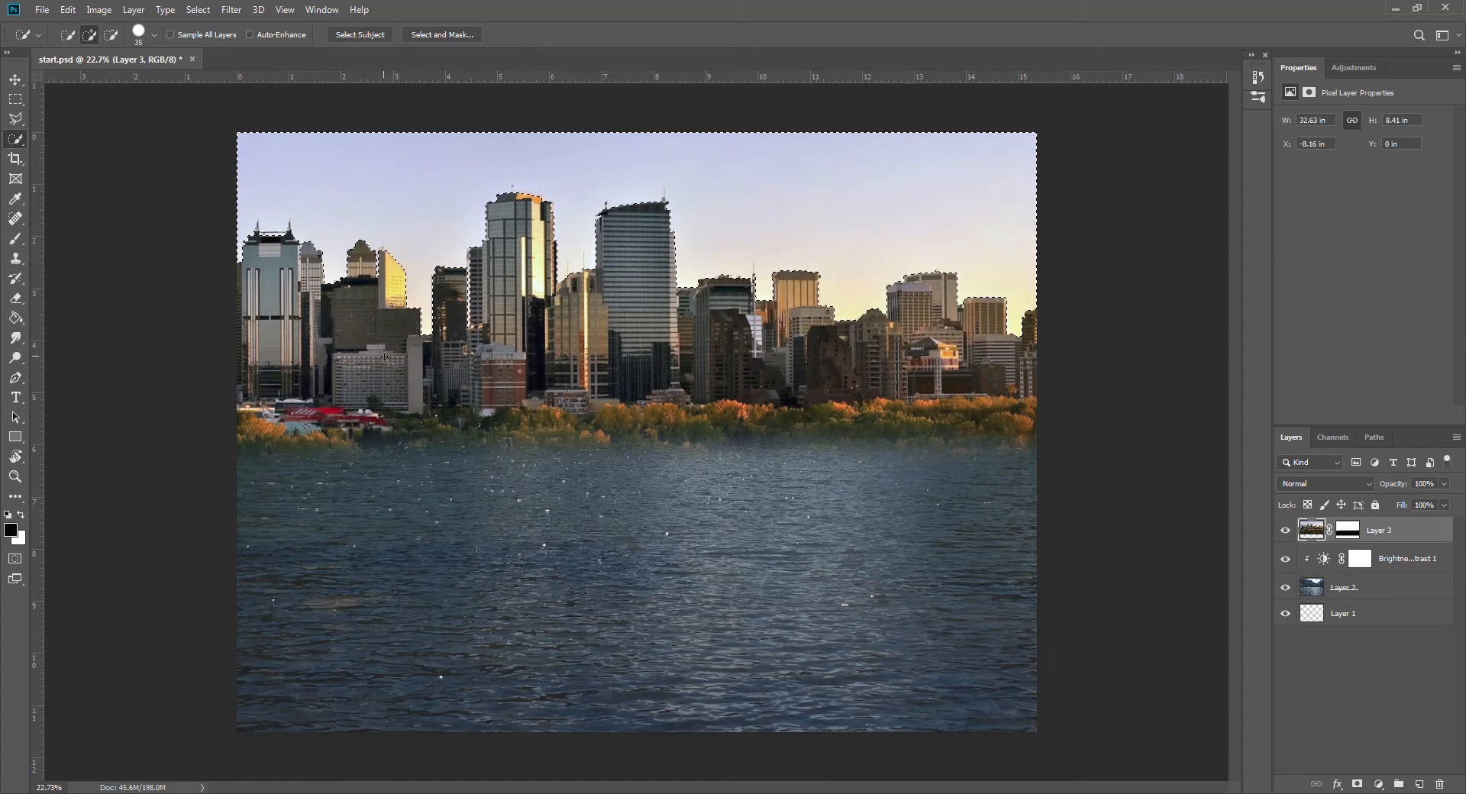
pyautogui.press('alt')
pyautogui.moveTo(465, 335); pyautogui.dragTo(471, 309)
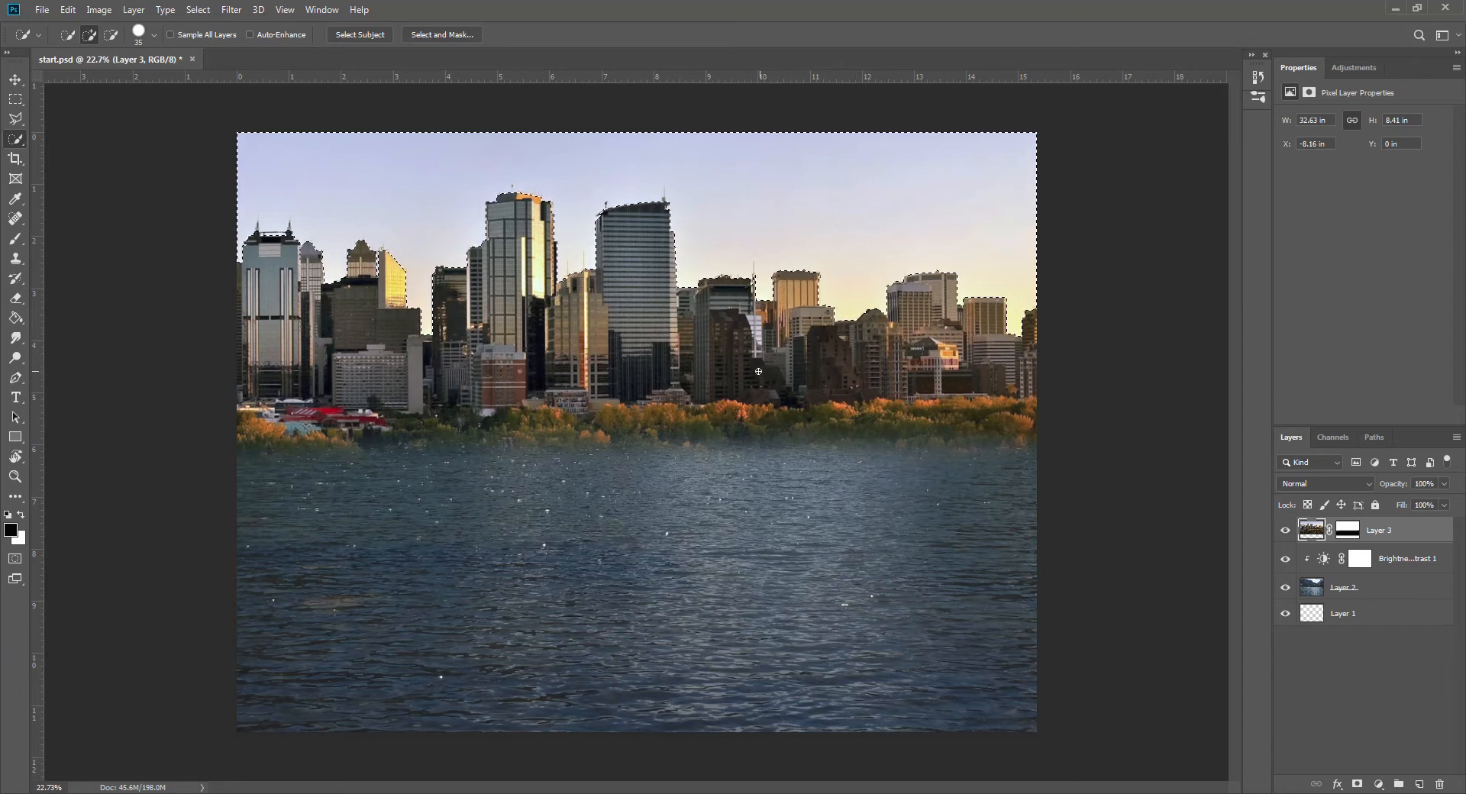
# Step: Feather the sky selection by 1 pixel, delete the sky from the city layer, and deselect
pyautogui.click(198, 10)
pyautogui.moveTo(220, 226)
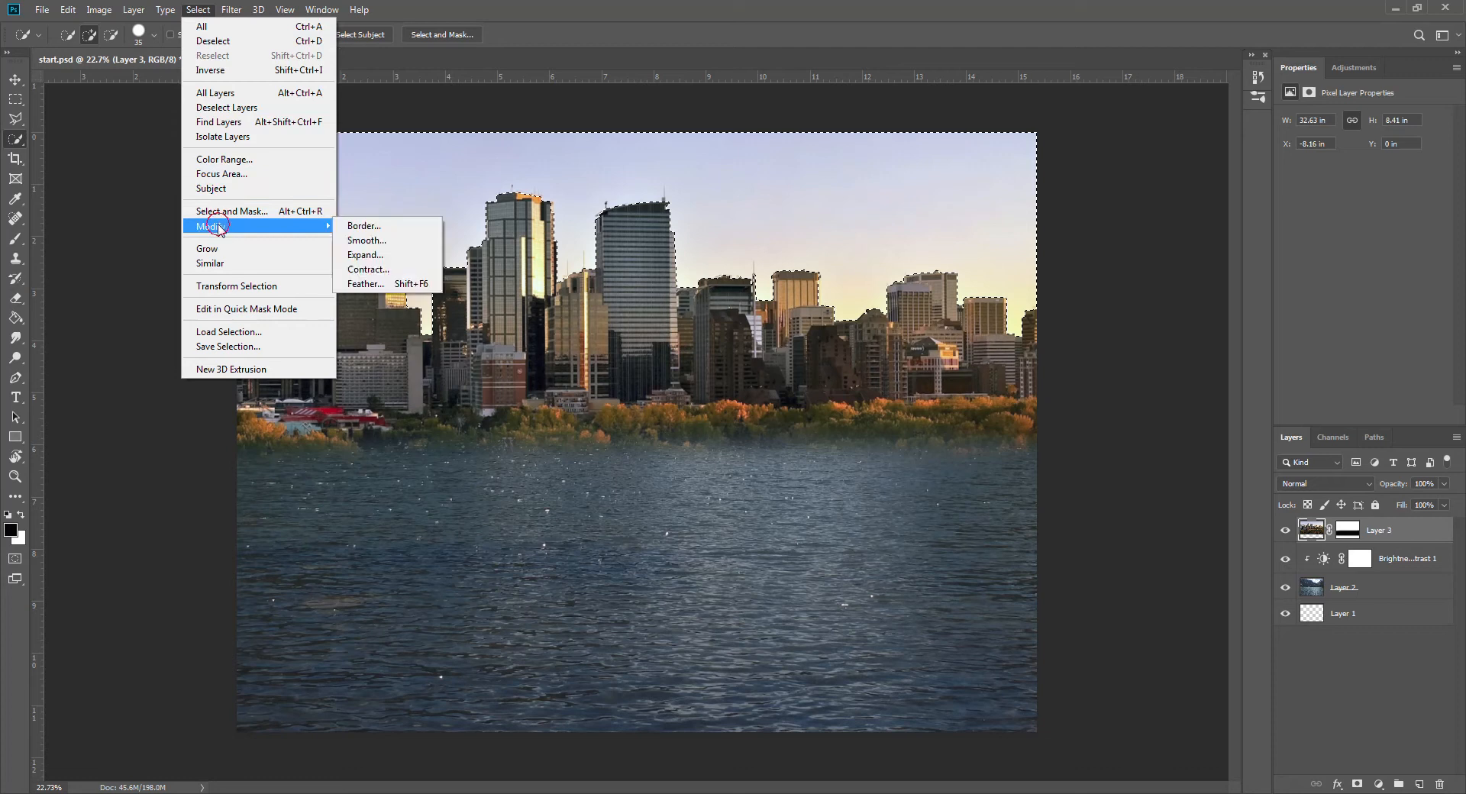
pyautogui.click(382, 283)
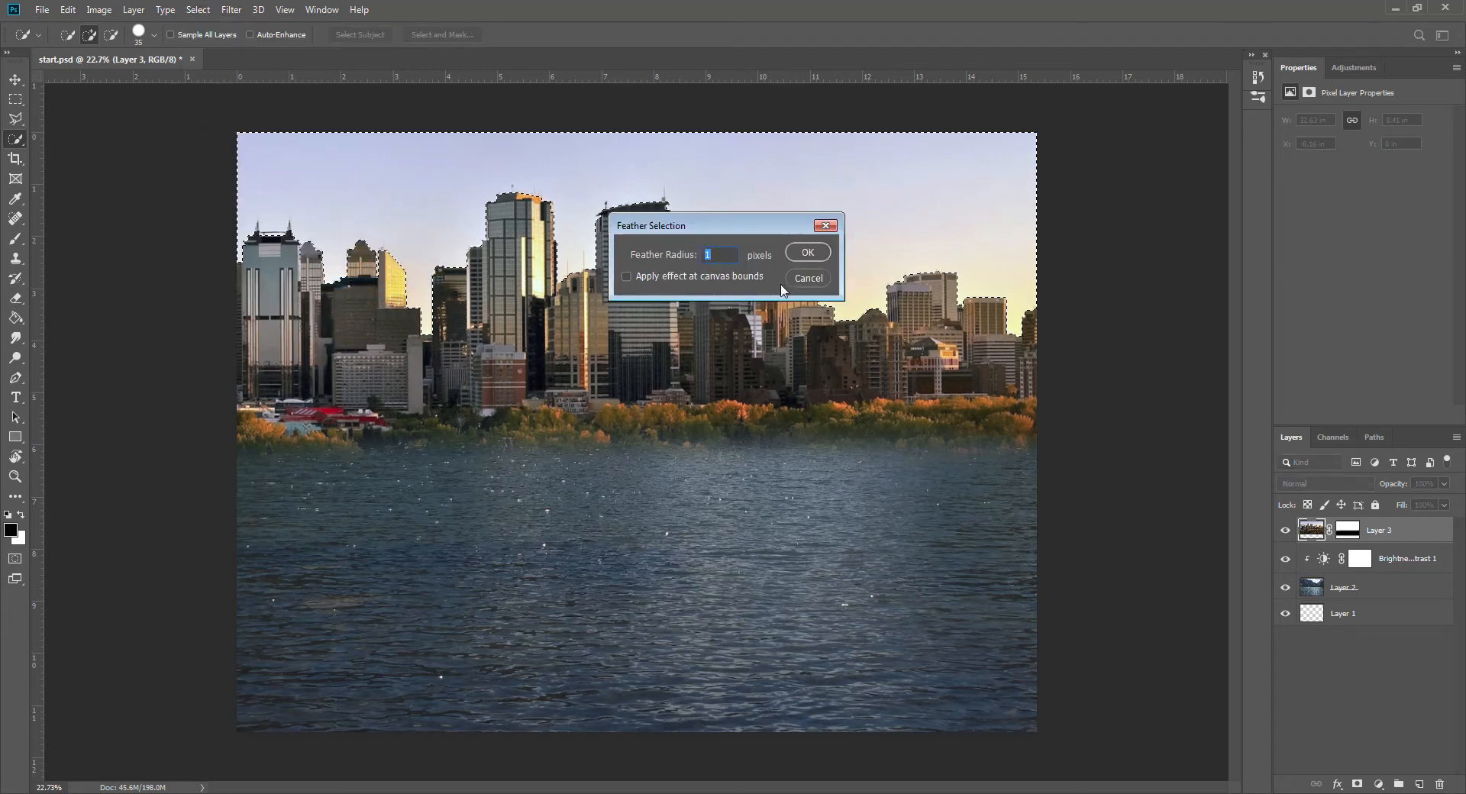
pyautogui.click(808, 256)
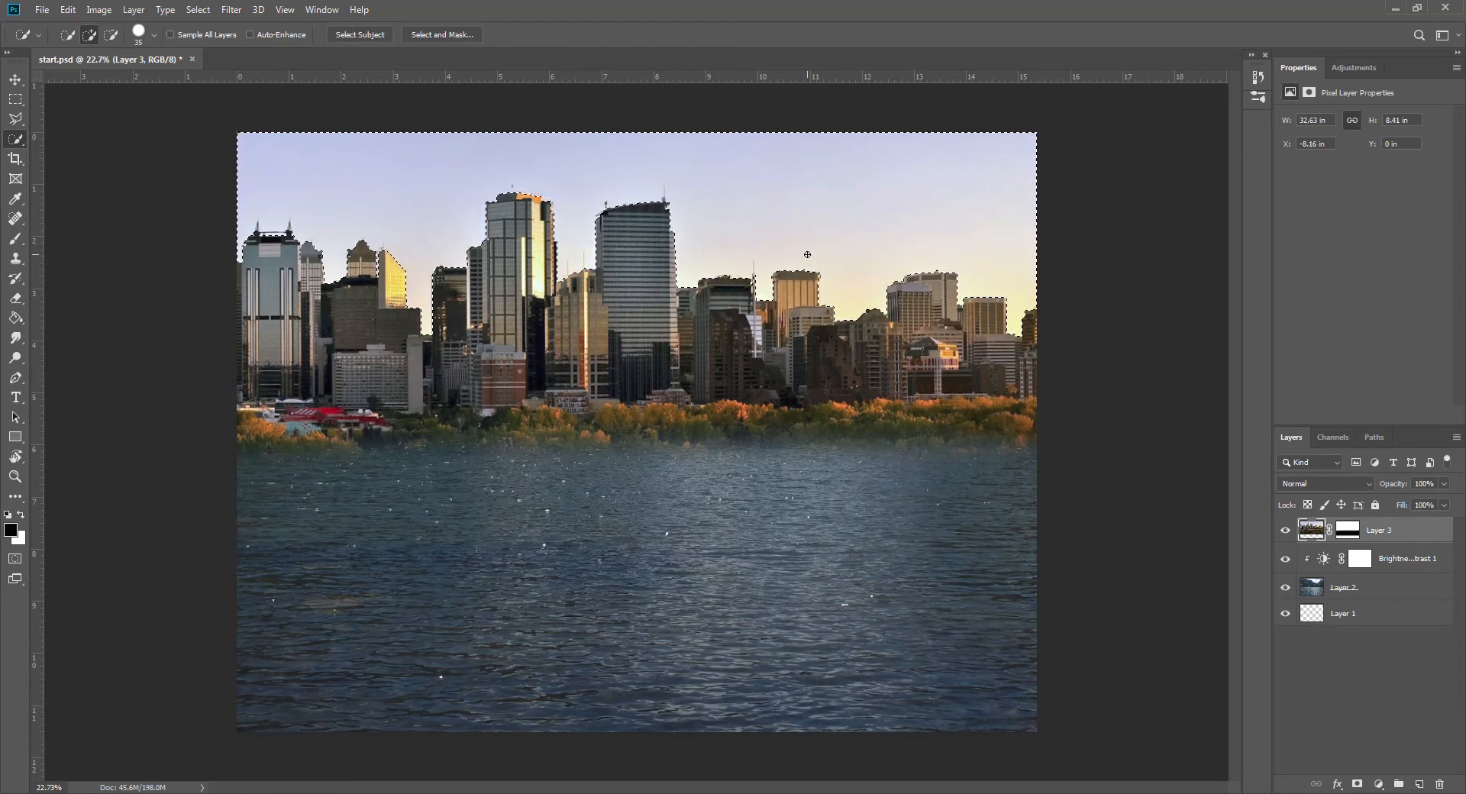
pyautogui.press('Delete')
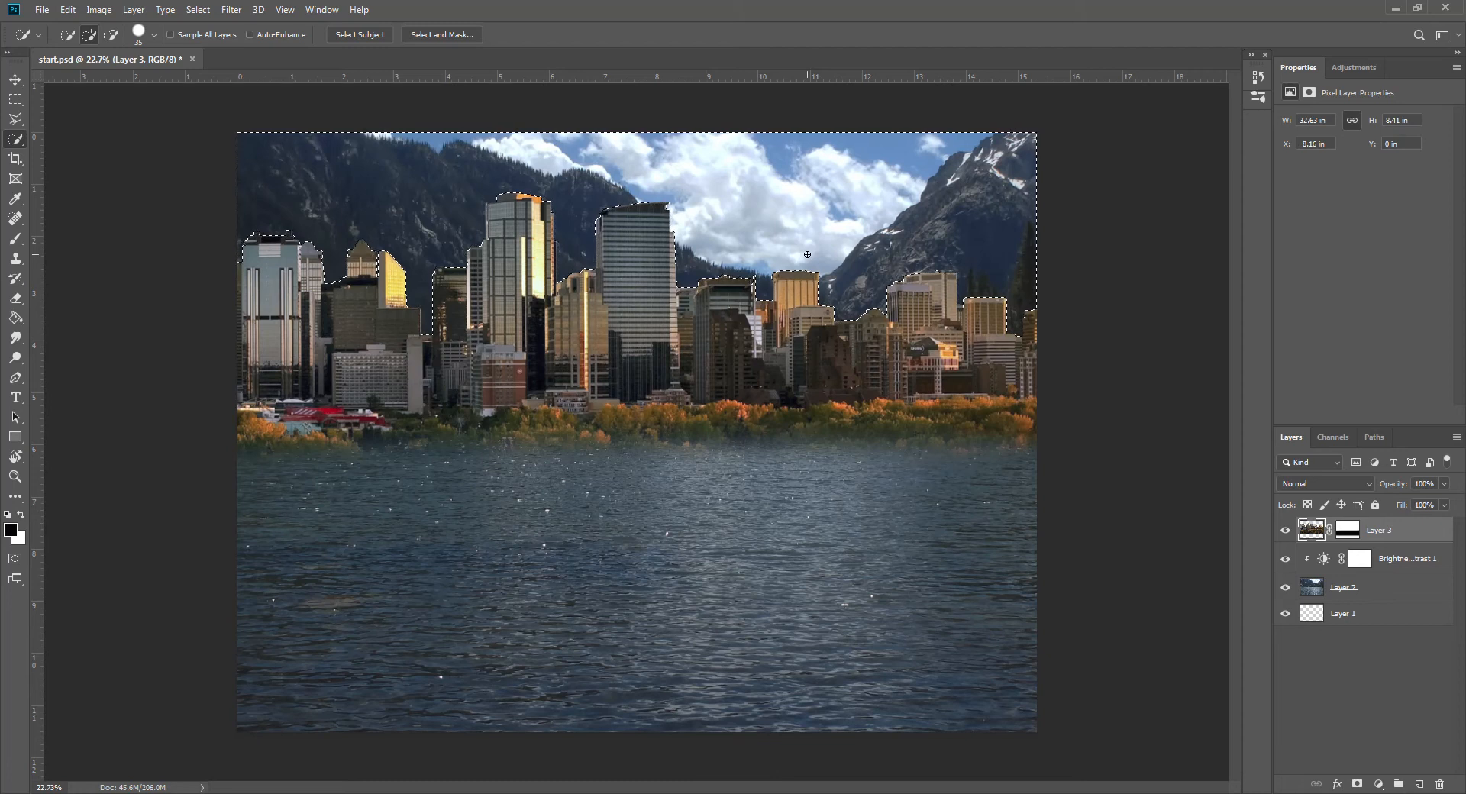
pyautogui.click(202, 10)
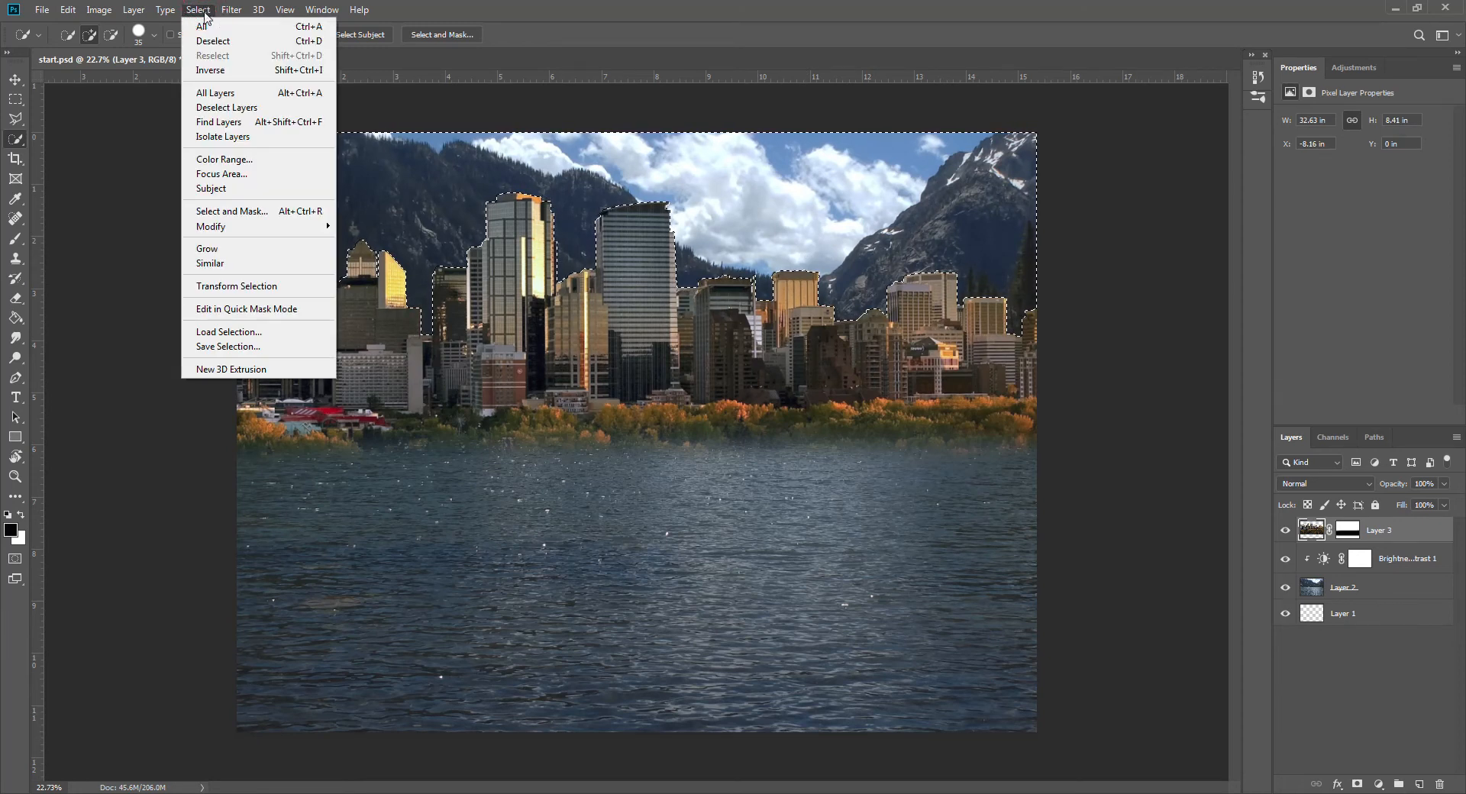
pyautogui.click(204, 40)
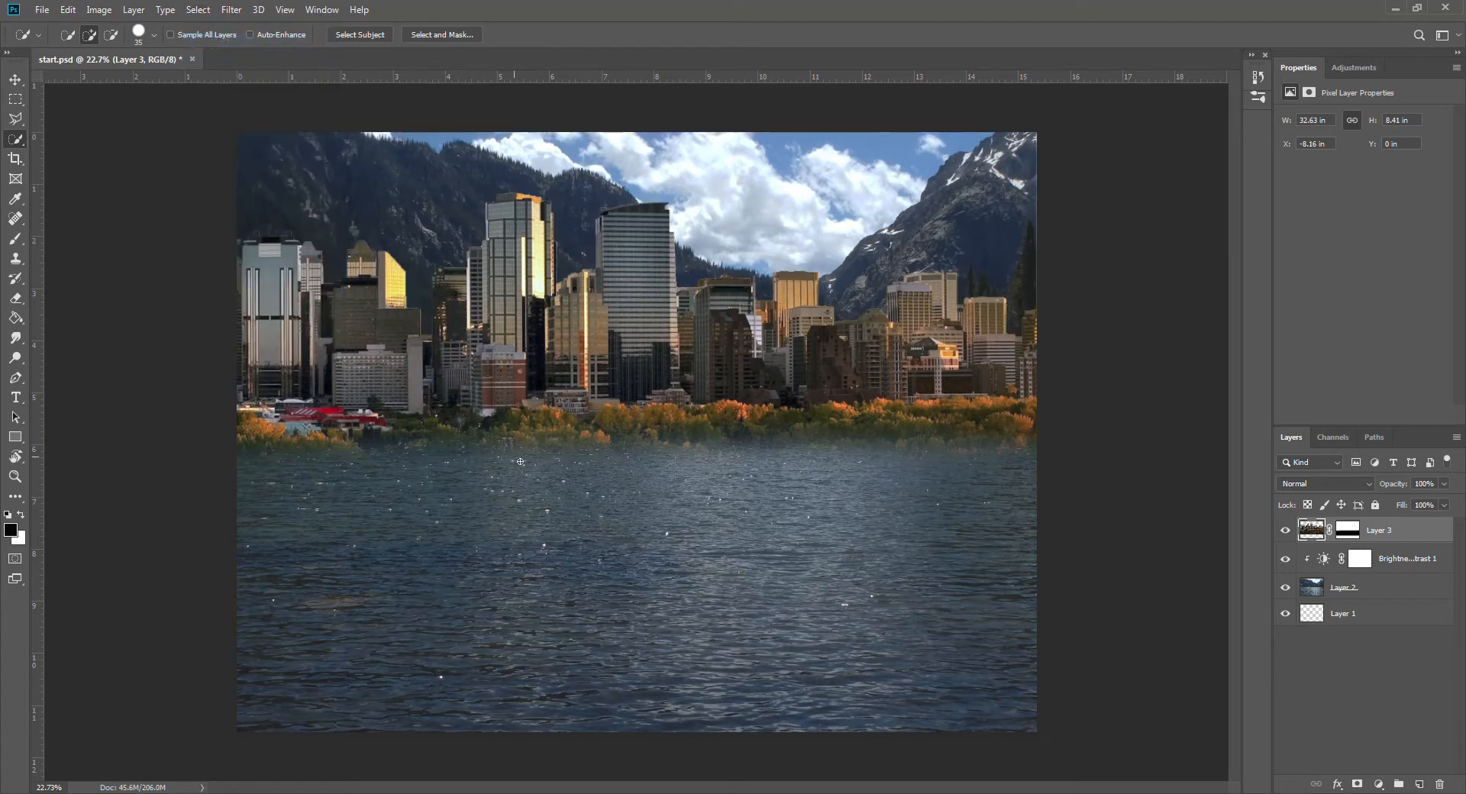
# Step: Add a layer mask to the lake layer and paint black with the 600 px soft brush to hide the mountains and sky
pyautogui.click(1315, 590)
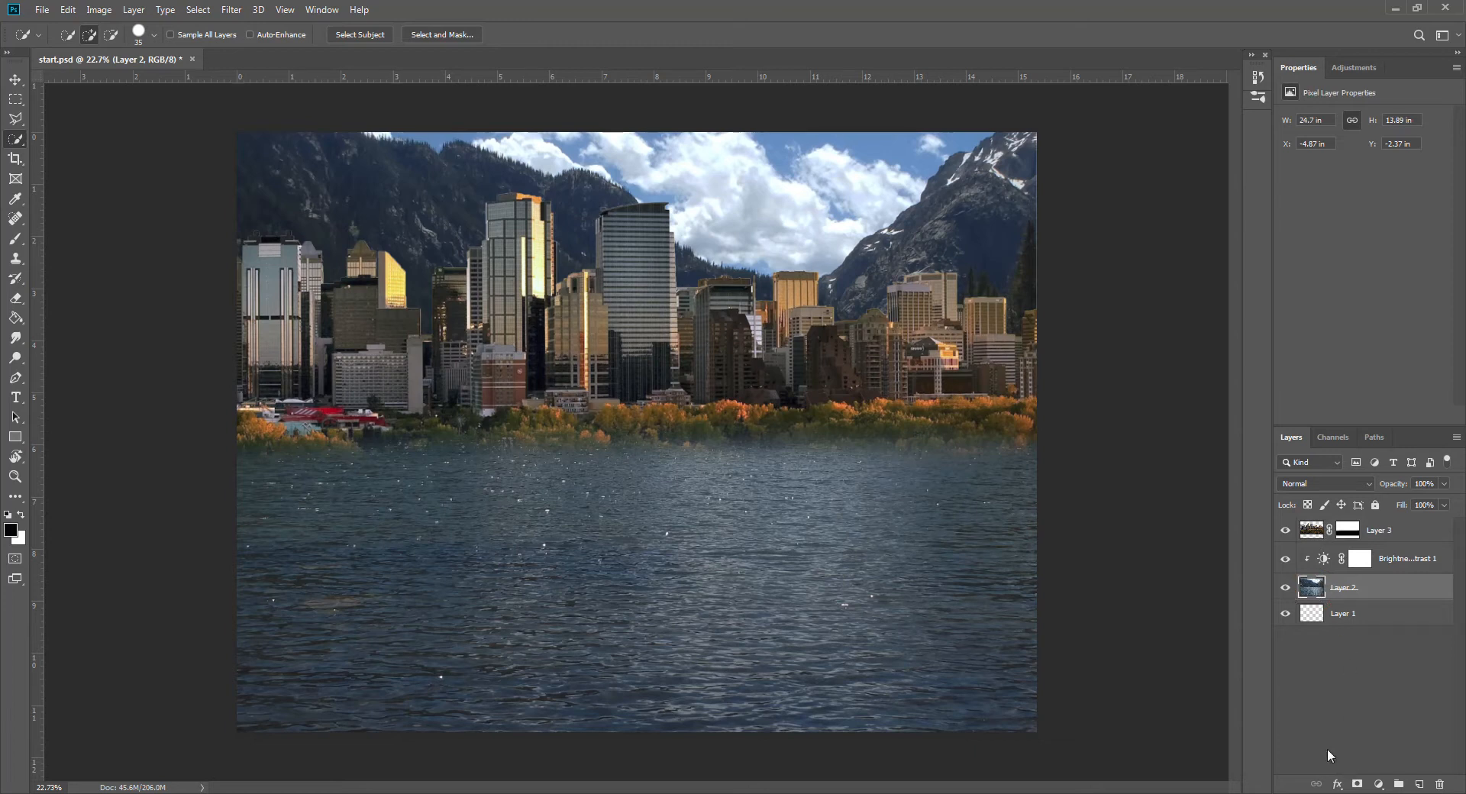
pyautogui.click(1360, 785)
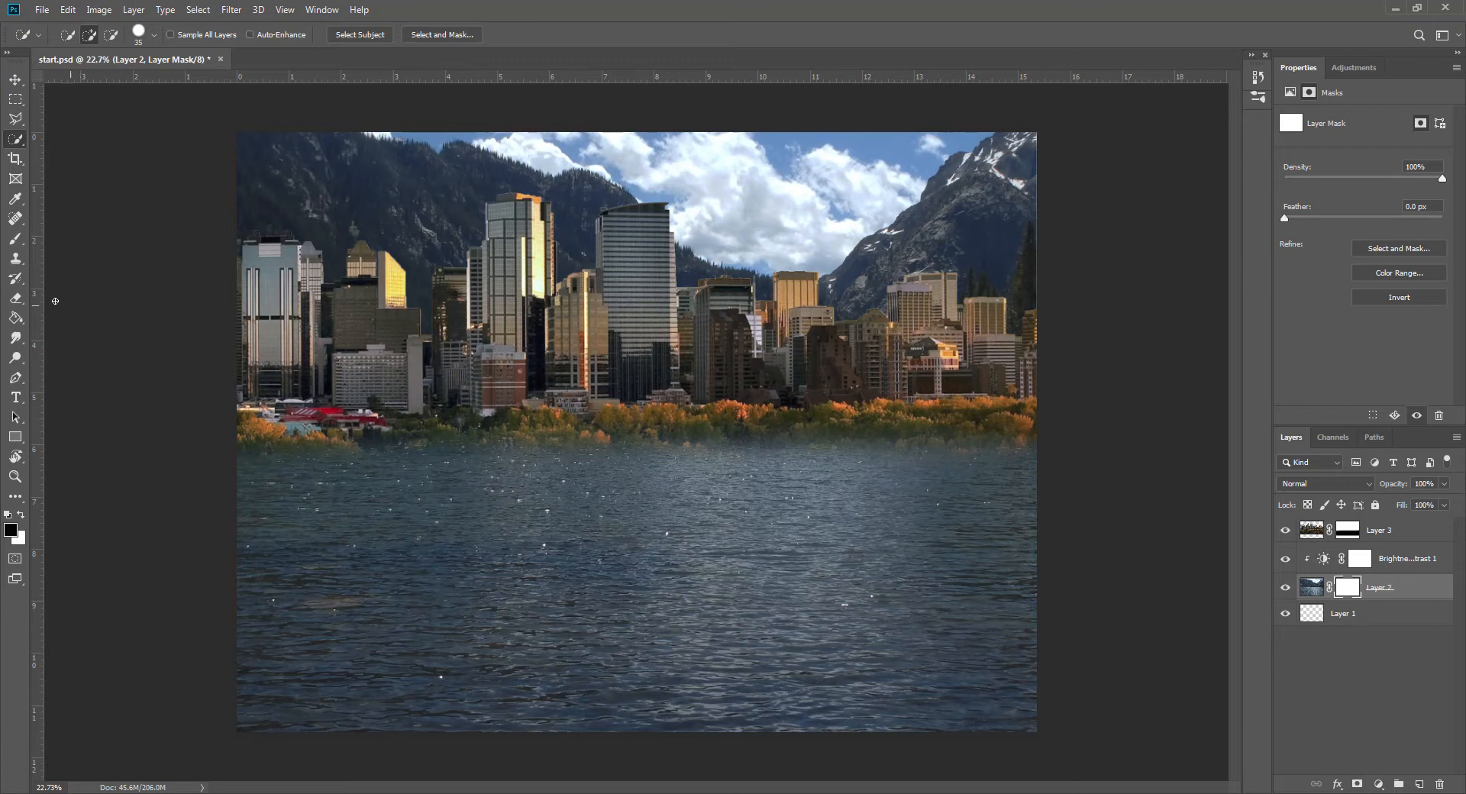
pyautogui.click(16, 238)
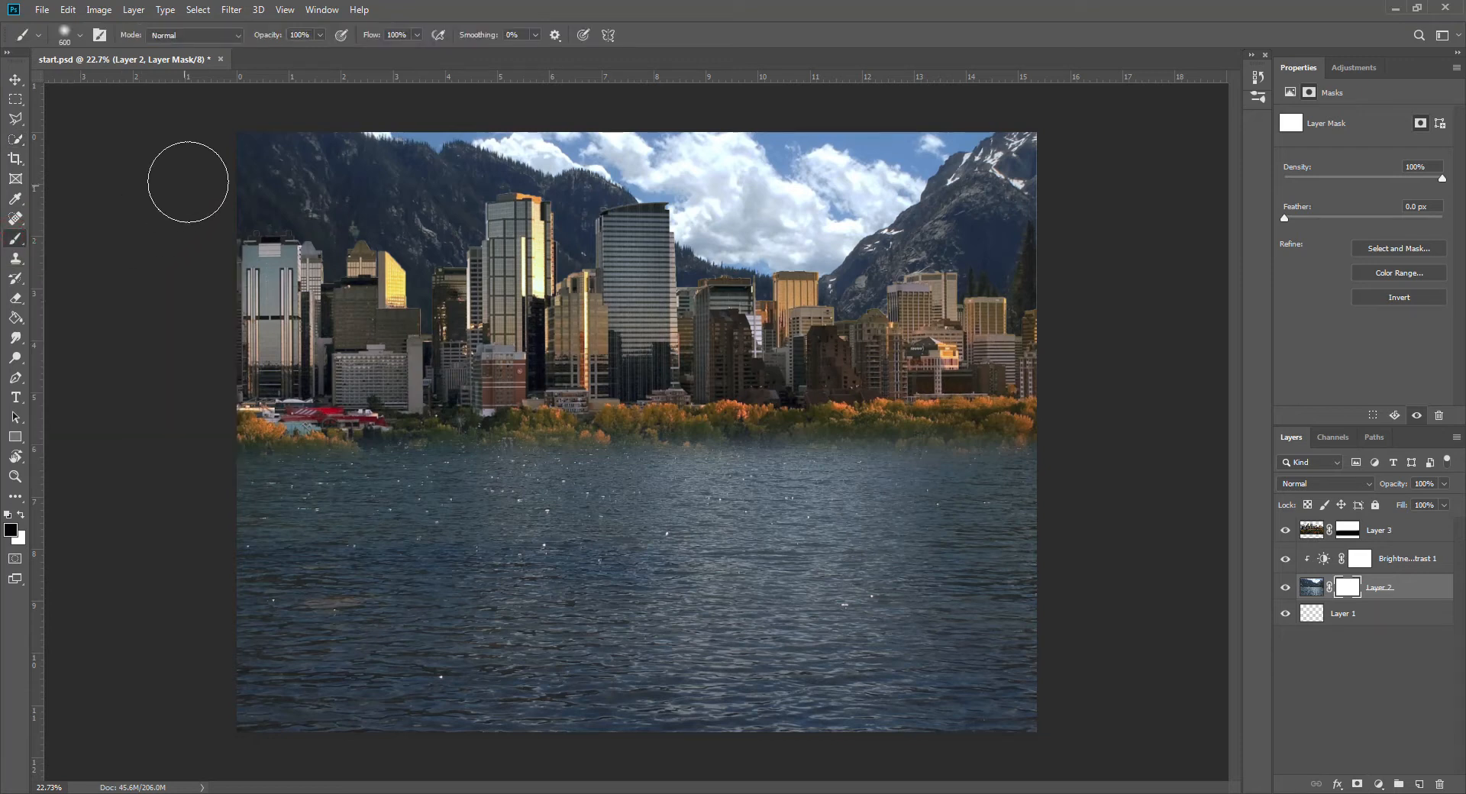
pyautogui.moveTo(203, 148)
pyautogui.mouseDown()
pyautogui.moveTo(336, 164)
pyautogui.moveTo(609, 130)
pyautogui.moveTo(1090, 144)
pyautogui.moveTo(681, 145)
pyautogui.moveTo(236, 186)
pyautogui.moveTo(753, 213)
pyautogui.moveTo(1041, 203)
pyautogui.moveTo(201, 266)
pyautogui.moveTo(355, 294)
pyautogui.moveTo(1084, 288)
pyautogui.moveTo(762, 309)
pyautogui.mouseUp()
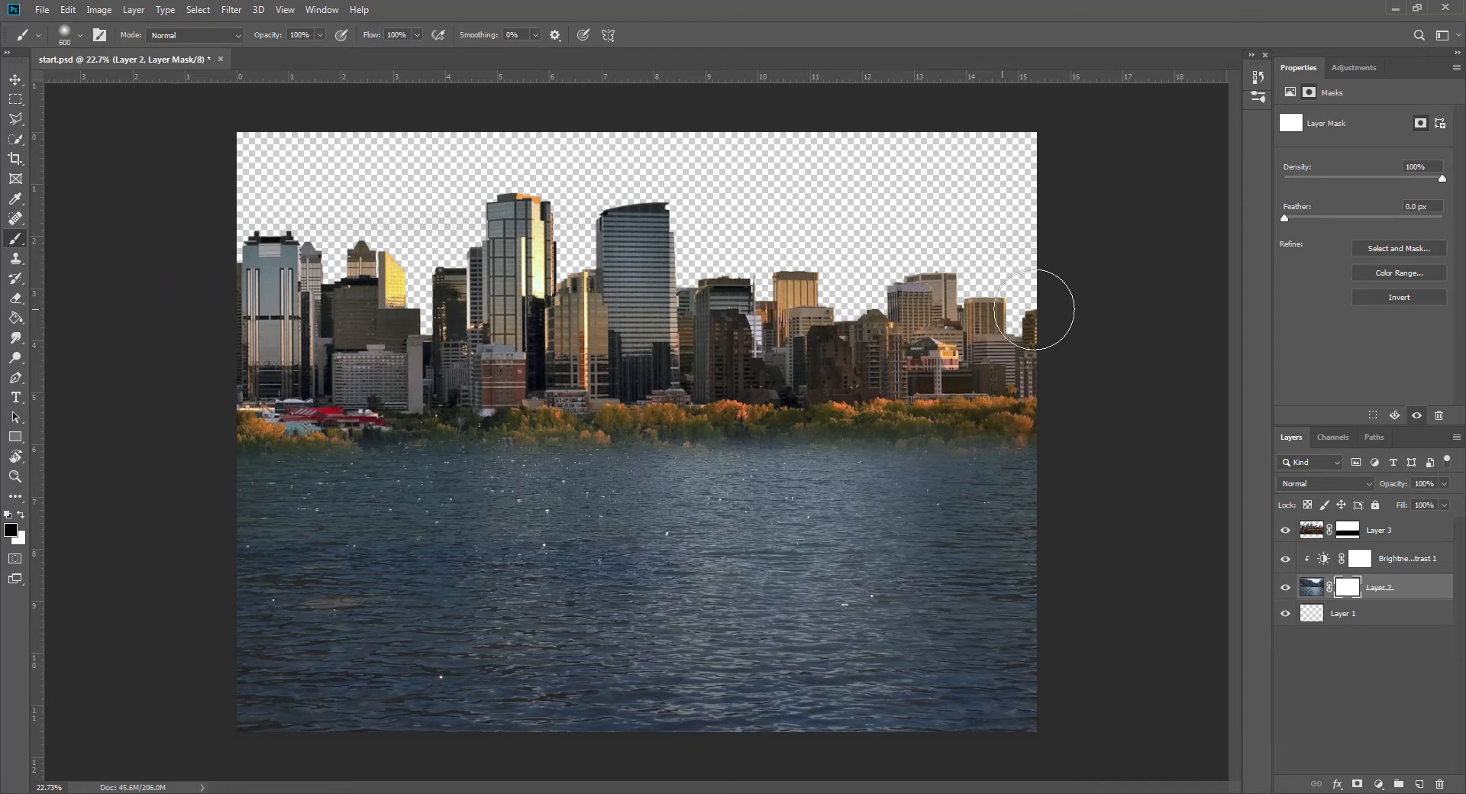
pyautogui.moveTo(186, 174)
pyautogui.mouseDown()
pyautogui.moveTo(643, 160)
pyautogui.moveTo(688, 227)
pyautogui.mouseUp()
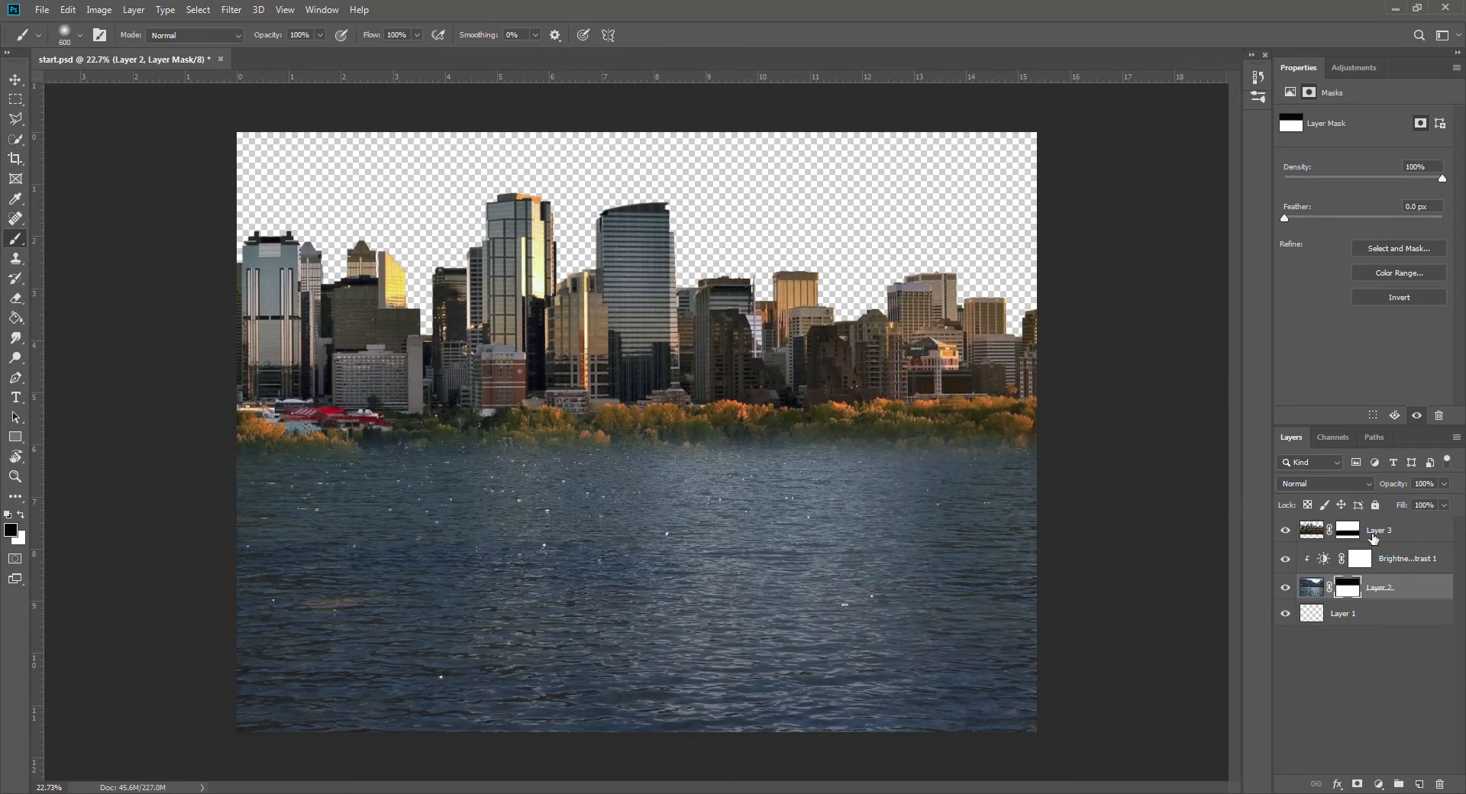
# Step: Open 03 sky.jpg, copy it into start.psd as a new layer directly below the lake layer, and close the source file
pyautogui.click(1379, 532)
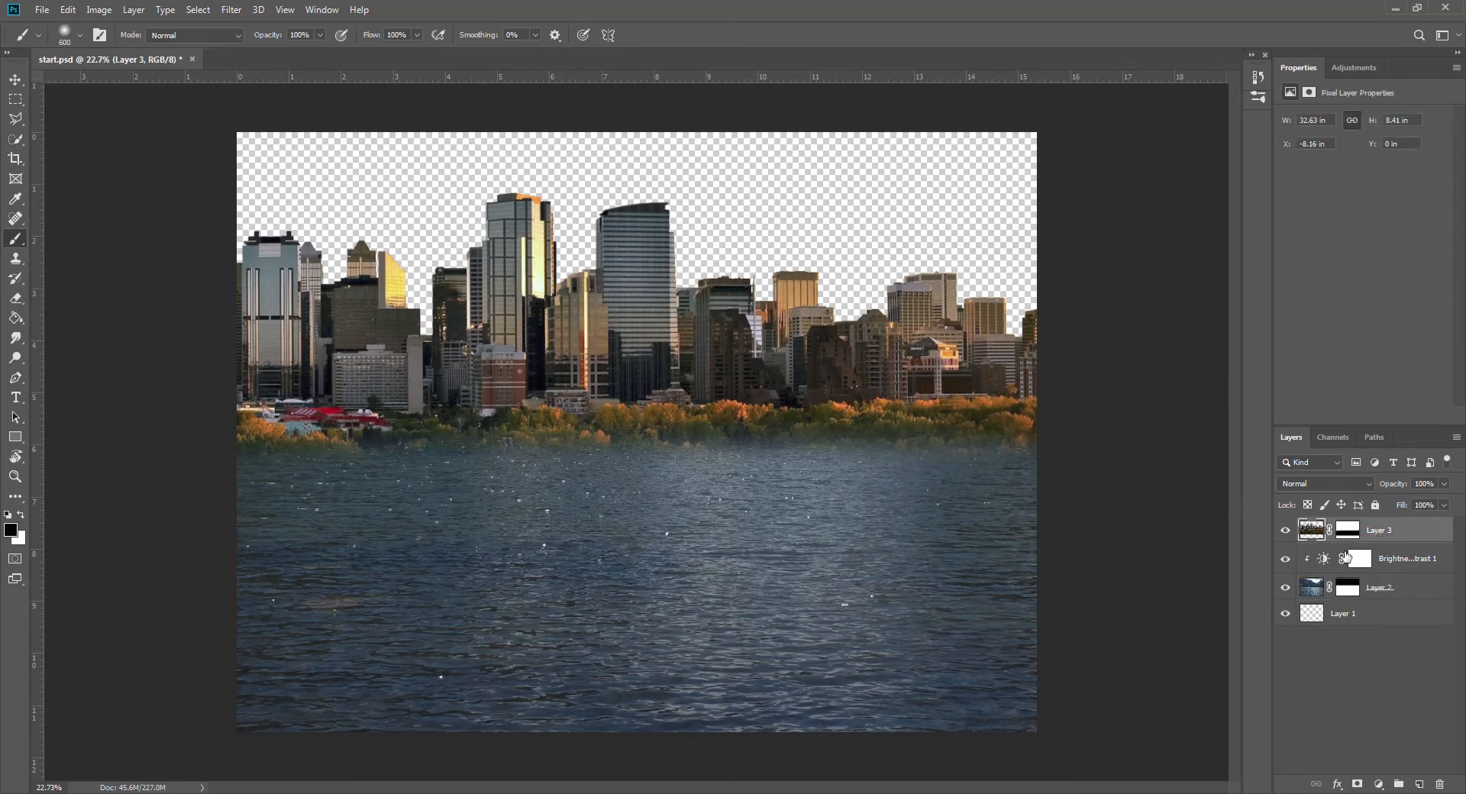
pyautogui.click(43, 9)
pyautogui.click(51, 44)
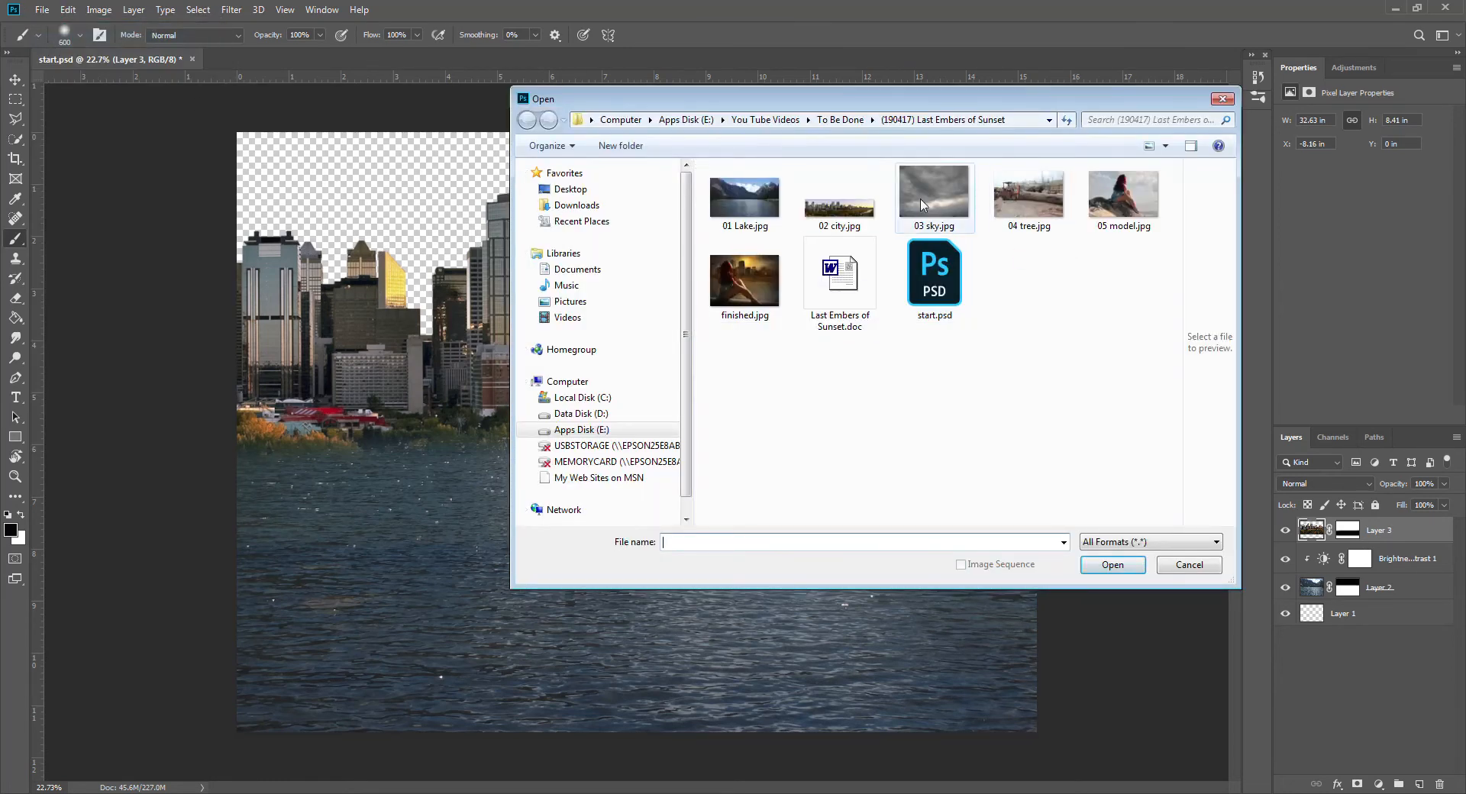
pyautogui.doubleClick(932, 203)
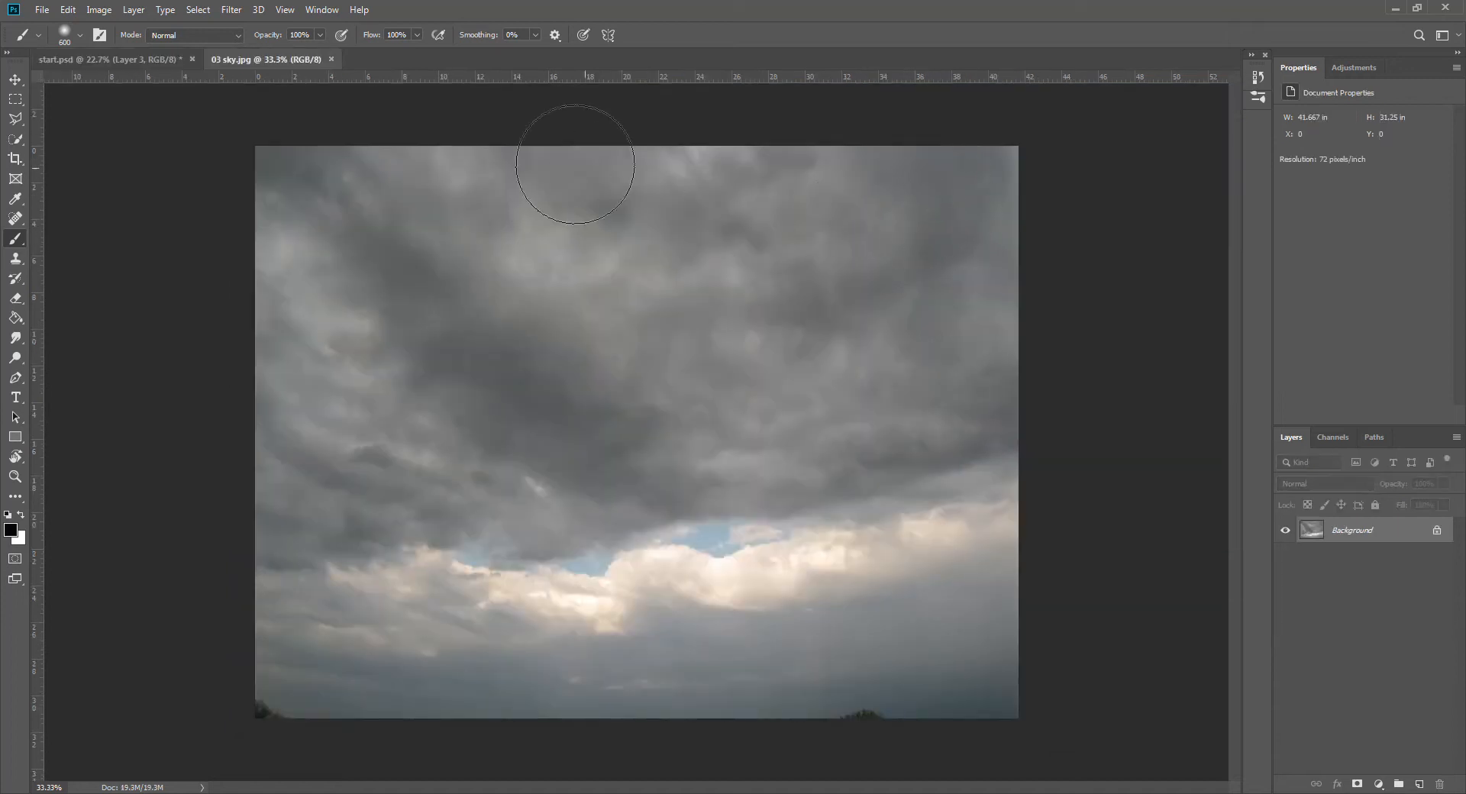
pyautogui.moveTo(295, 62); pyautogui.dragTo(319, 681)
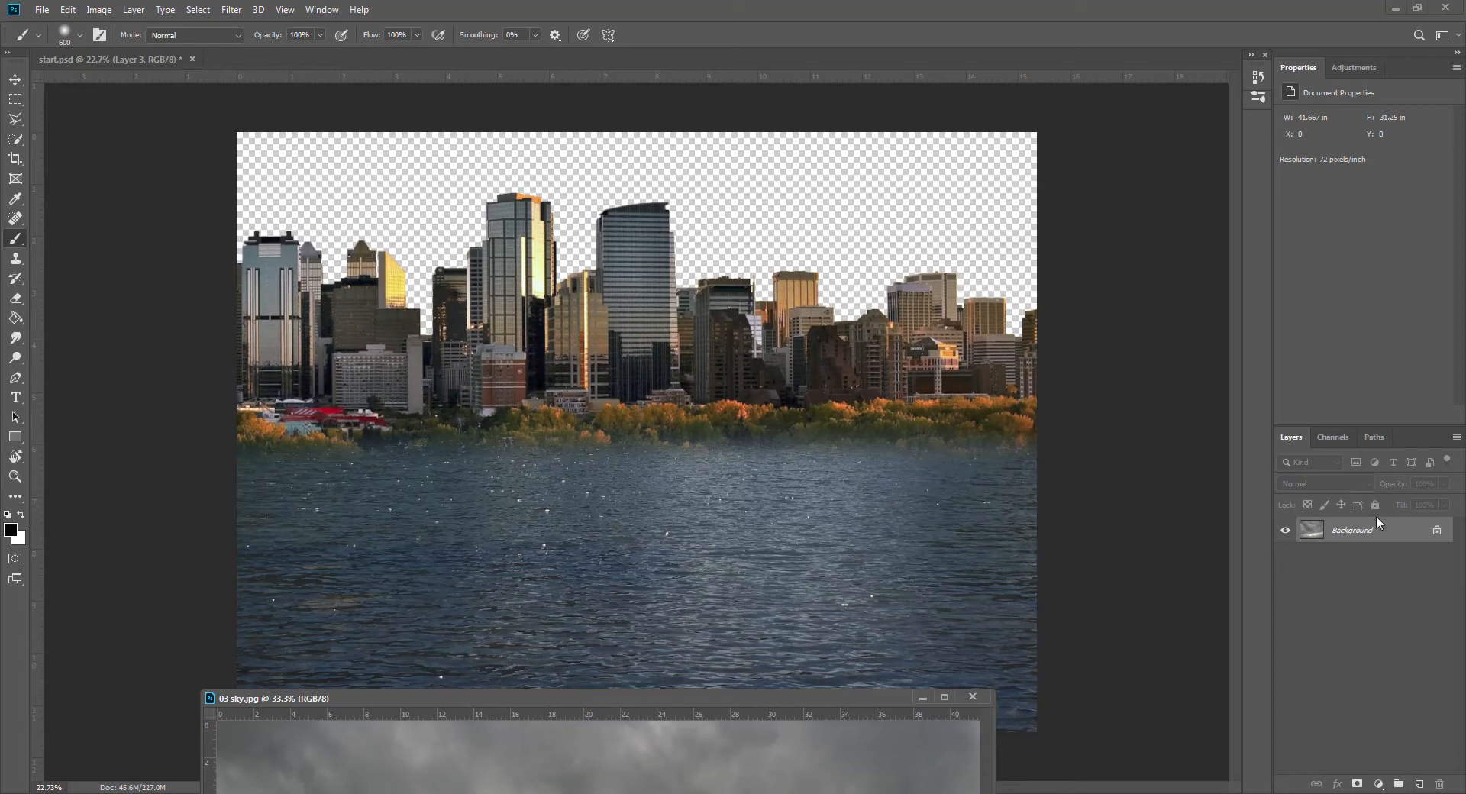
pyautogui.moveTo(1380, 533); pyautogui.dragTo(636, 396)
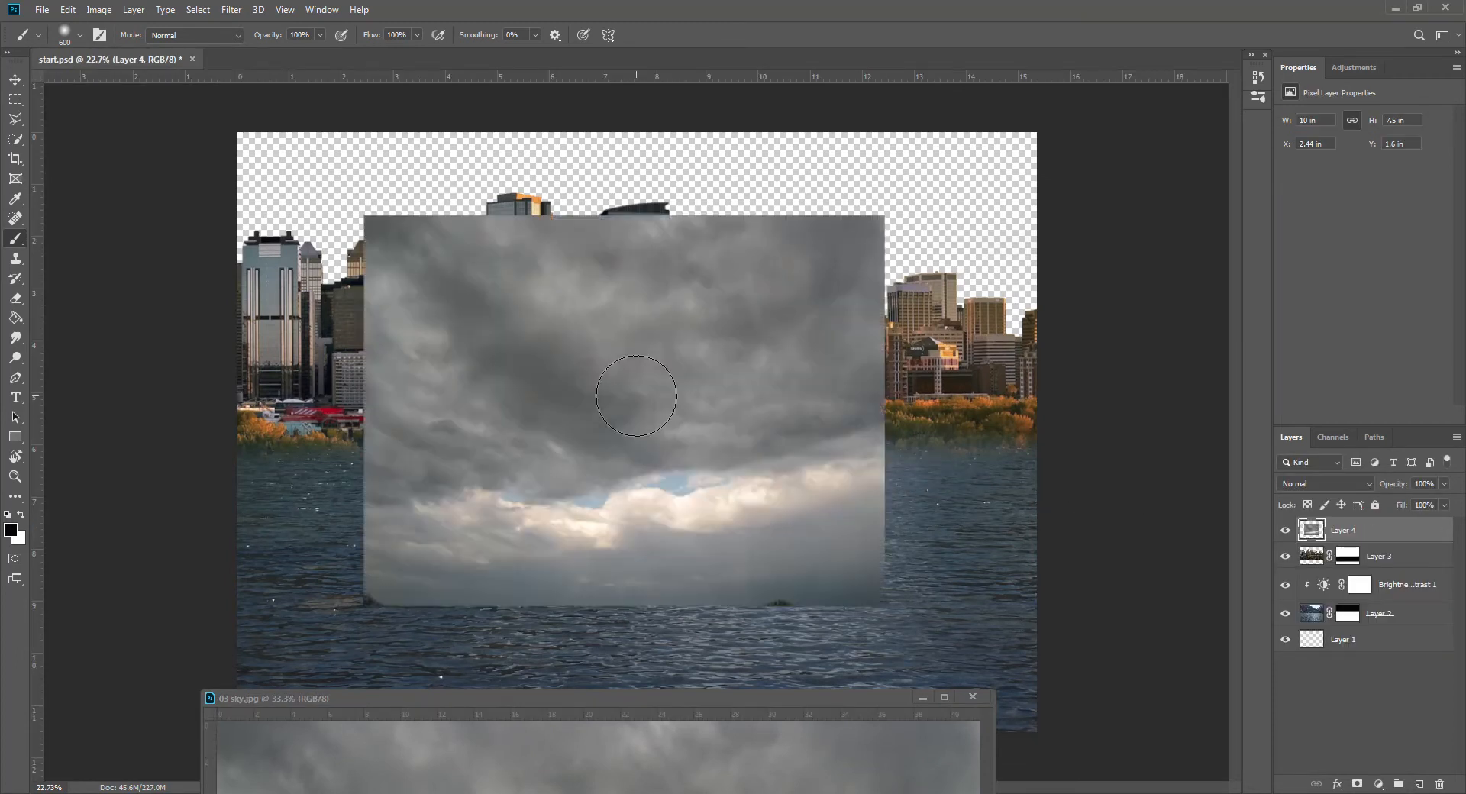
pyautogui.click(973, 697)
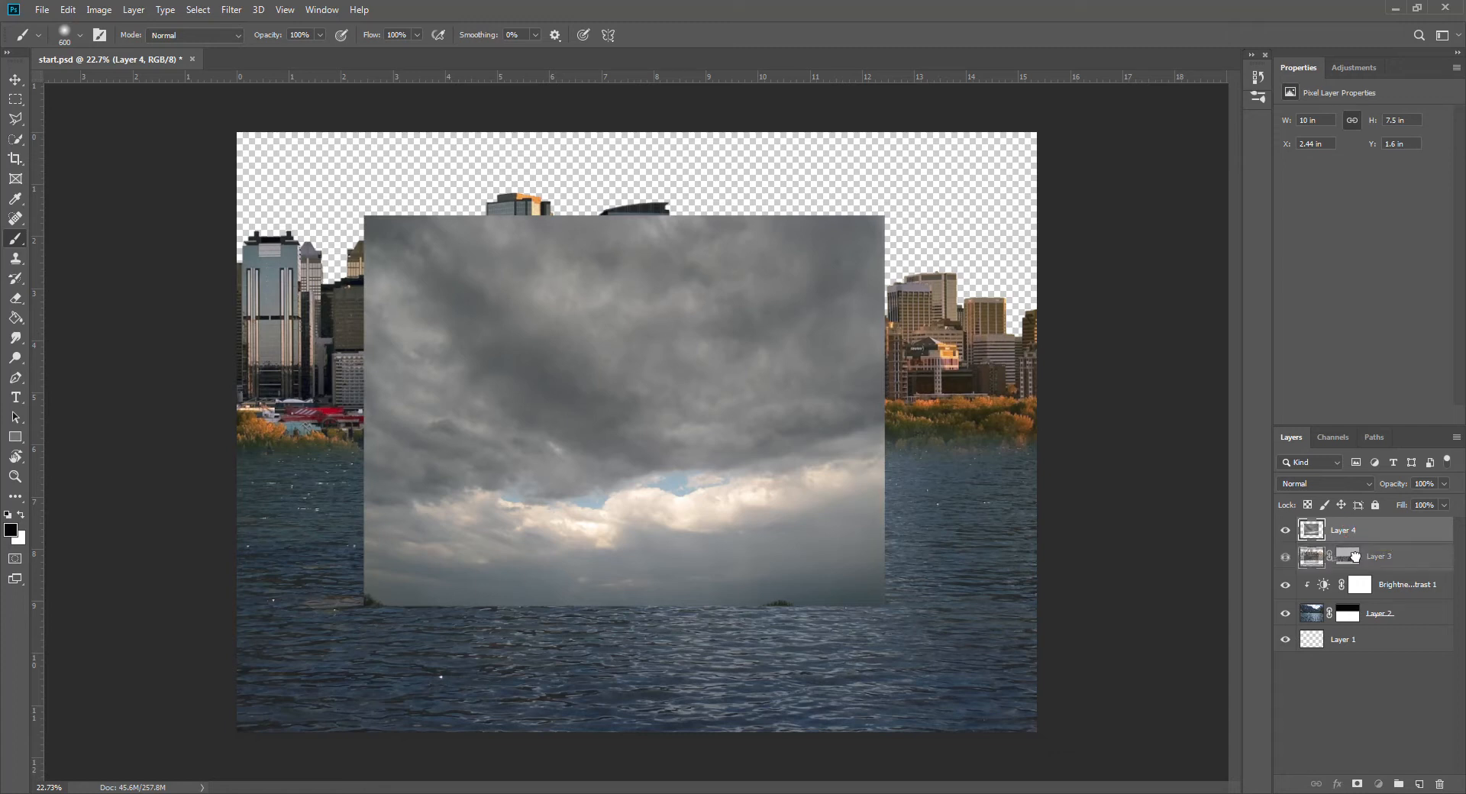
pyautogui.moveTo(1357, 567); pyautogui.dragTo(1358, 573)
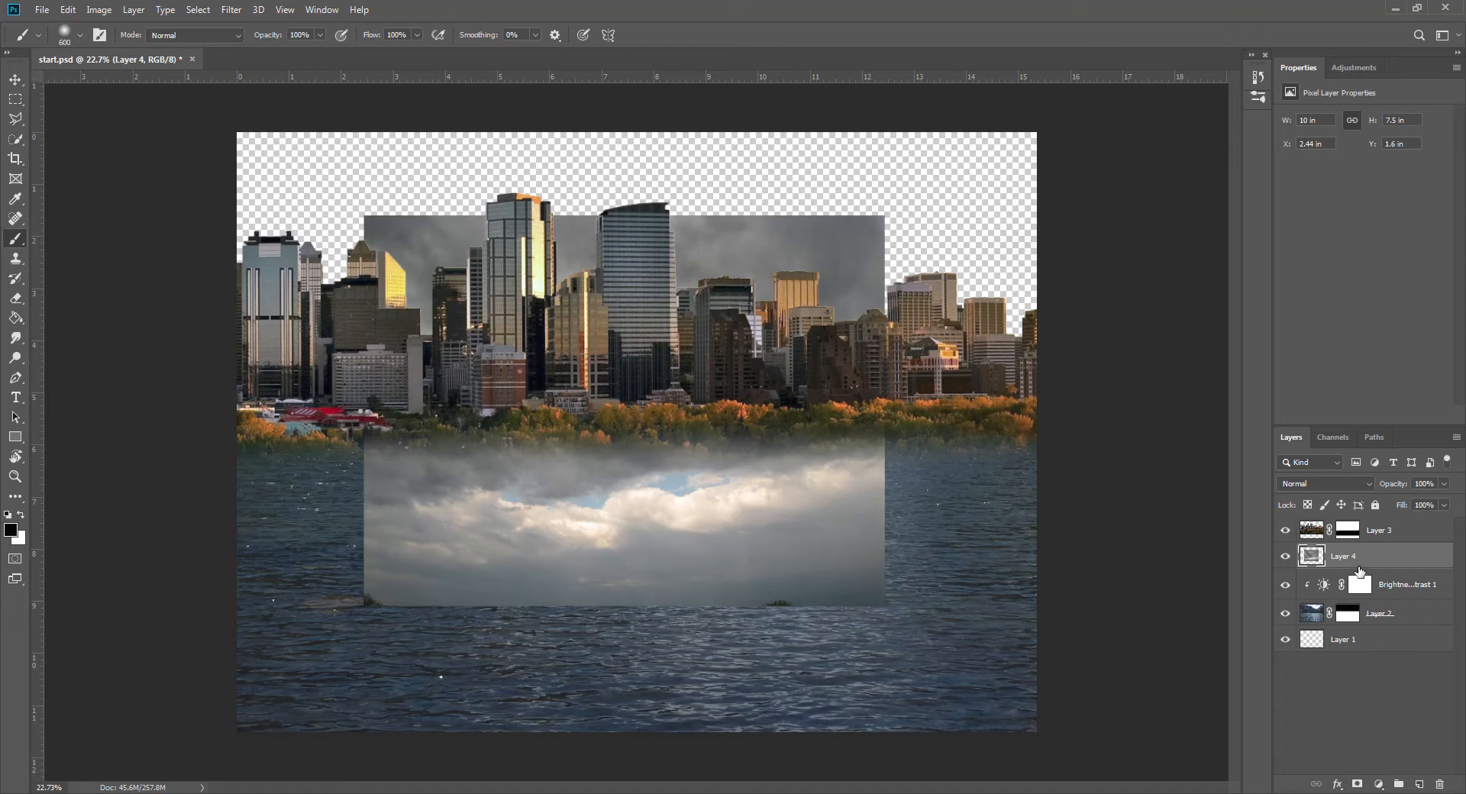
pyautogui.moveTo(1358, 567); pyautogui.dragTo(1368, 625)
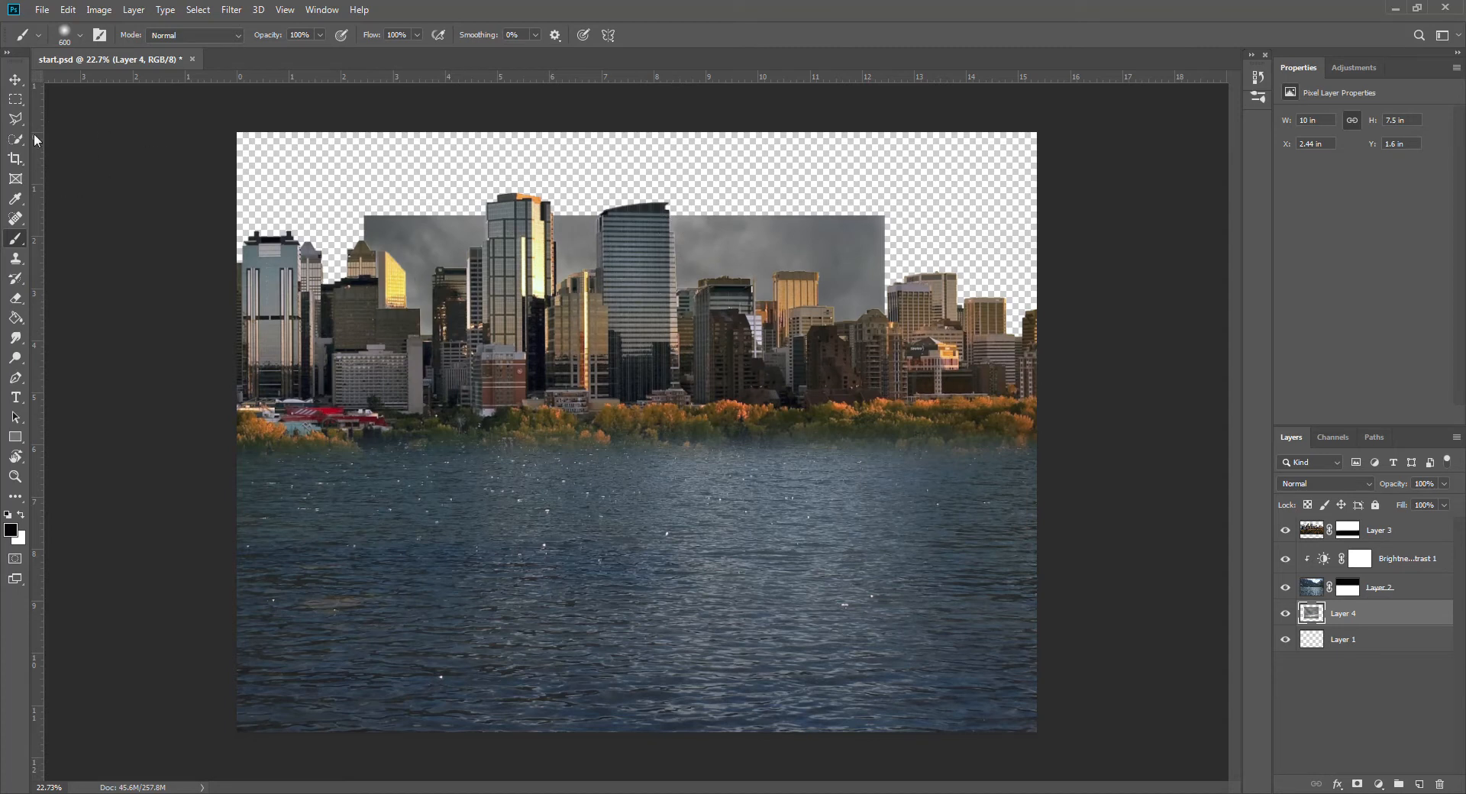
# Step: Scale the sky layer proportionally to about 159% and move it up so the bright clouds sit behind the skyline
pyautogui.click(16, 81)
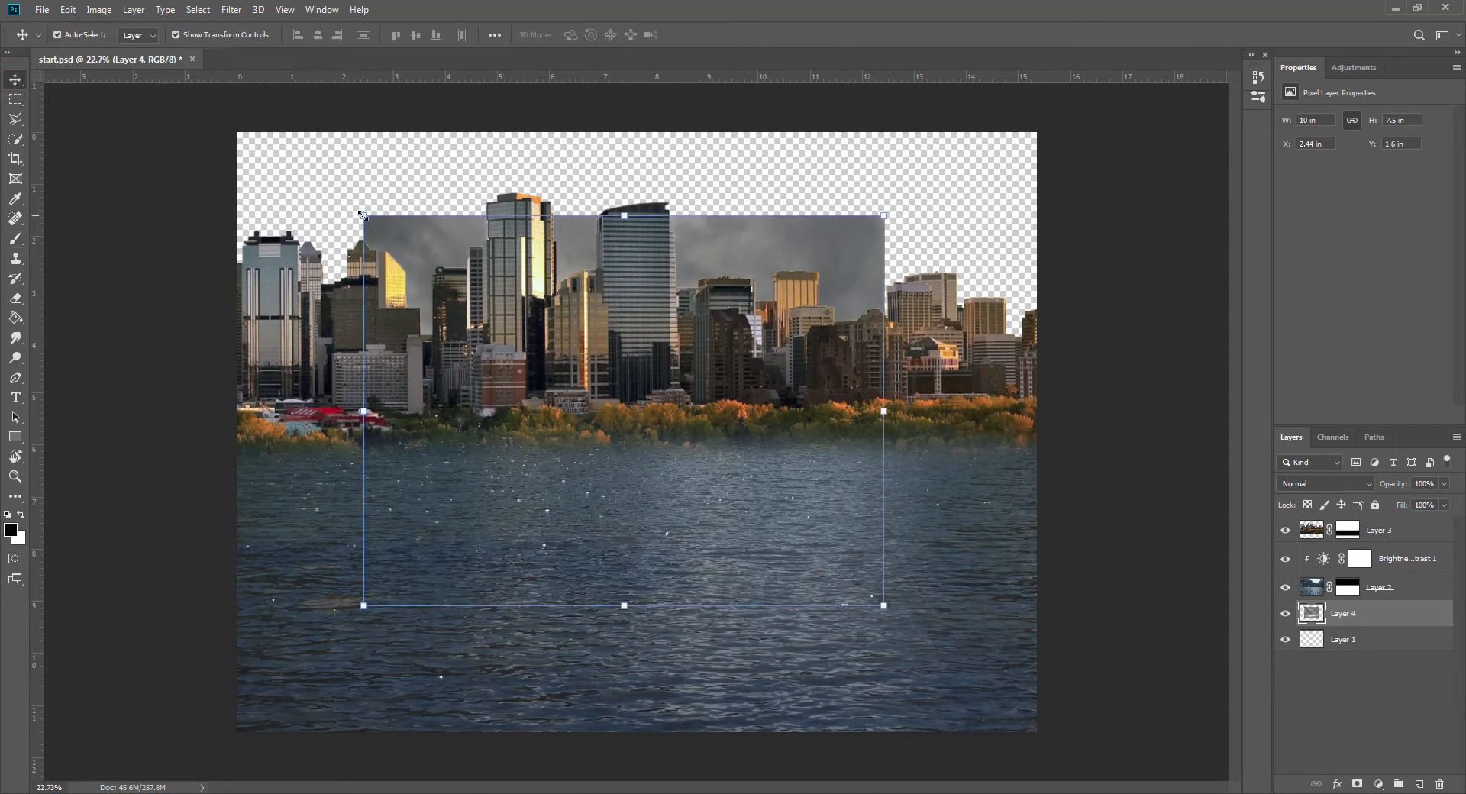
pyautogui.moveTo(364, 217); pyautogui.dragTo(212, 153)
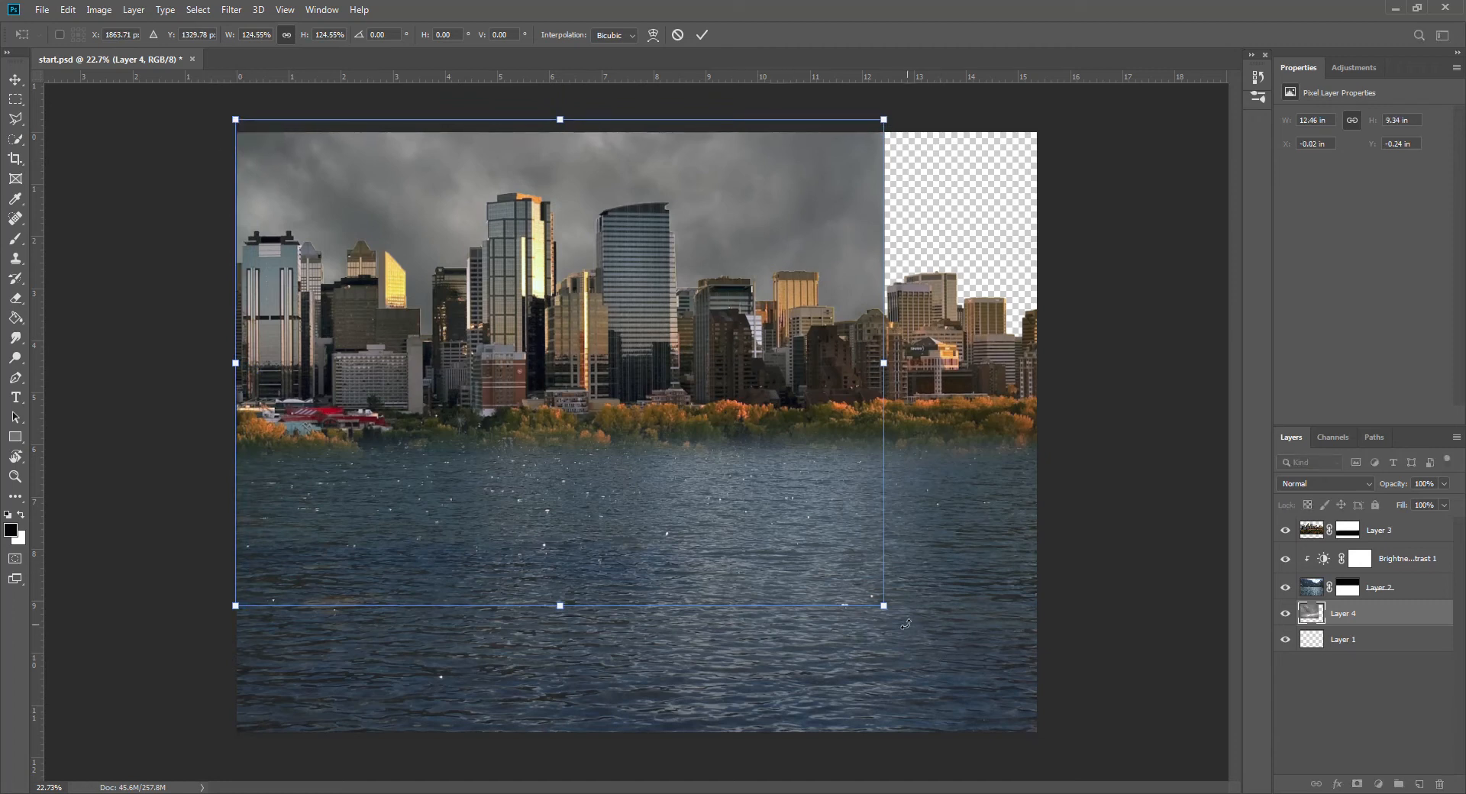
pyautogui.moveTo(882, 605); pyautogui.dragTo(1037, 736)
pyautogui.moveTo(234, 727); pyautogui.dragTo(216, 741)
pyautogui.moveTo(639, 561); pyautogui.dragTo(650, 335)
pyautogui.moveTo(653, 476); pyautogui.dragTo(658, 352)
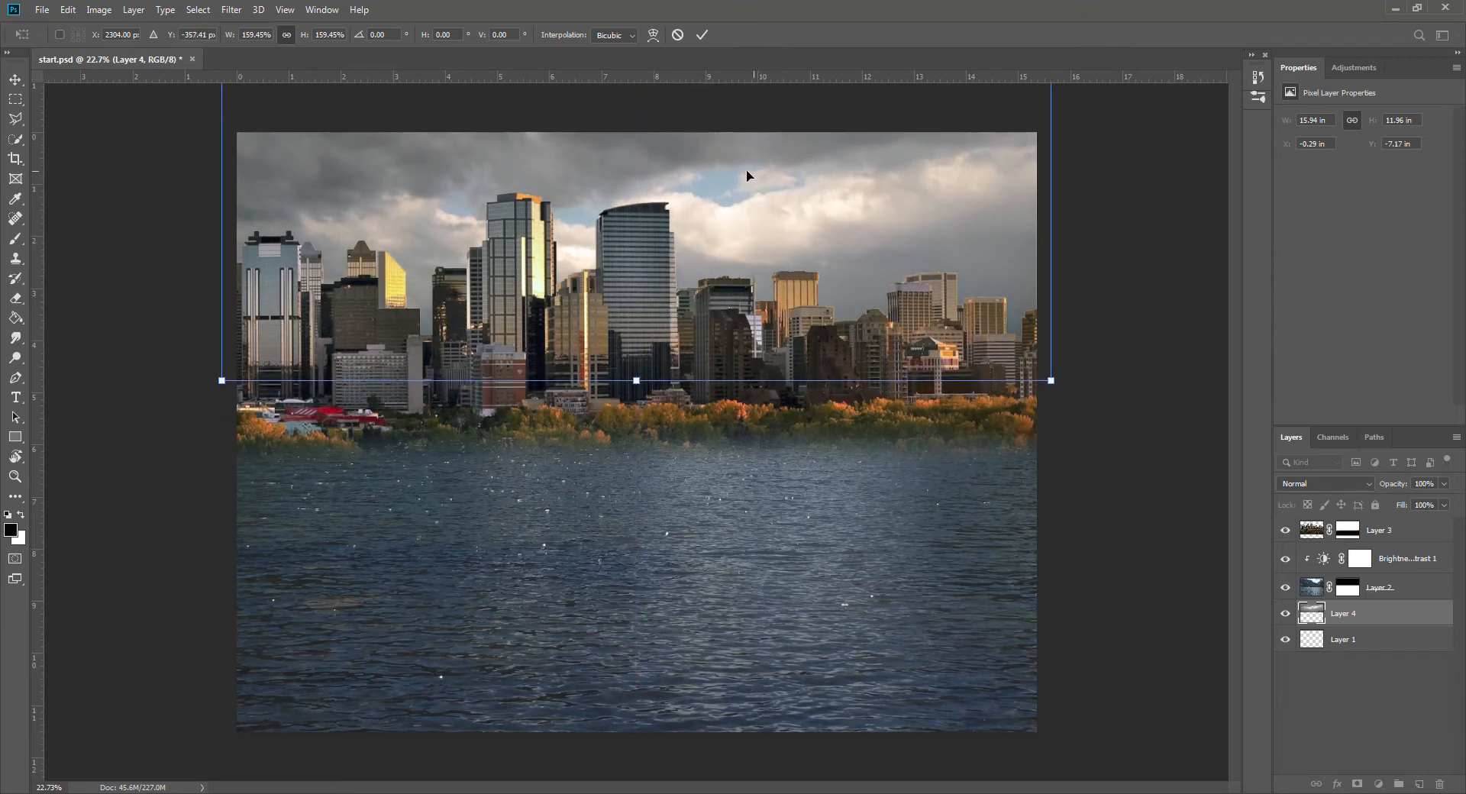
pyautogui.click(704, 35)
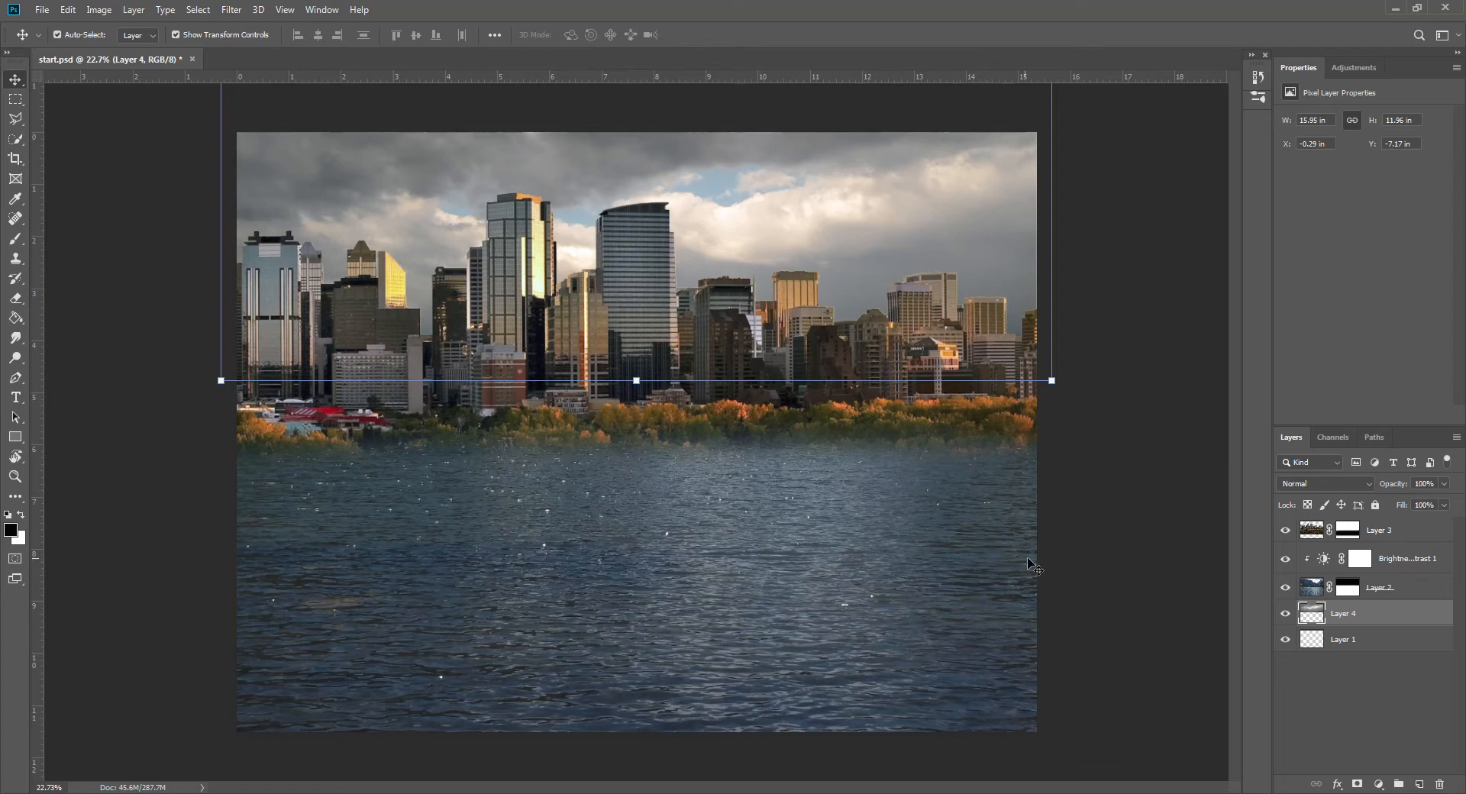
# Step: Add a Brightness/Contrast adjustment clipped to the city layer with Brightness set to -82
pyautogui.click(1315, 533)
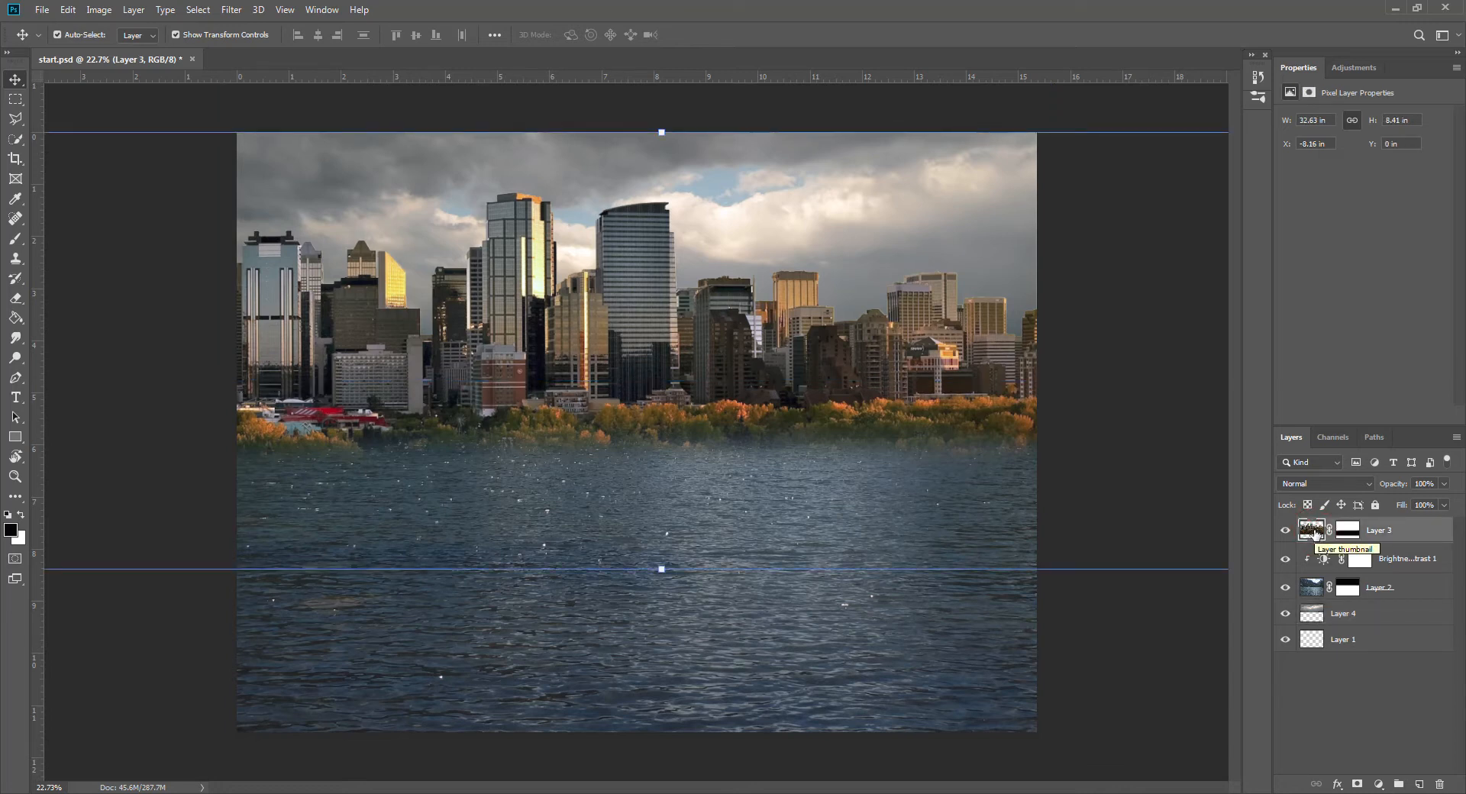
pyautogui.click(1379, 785)
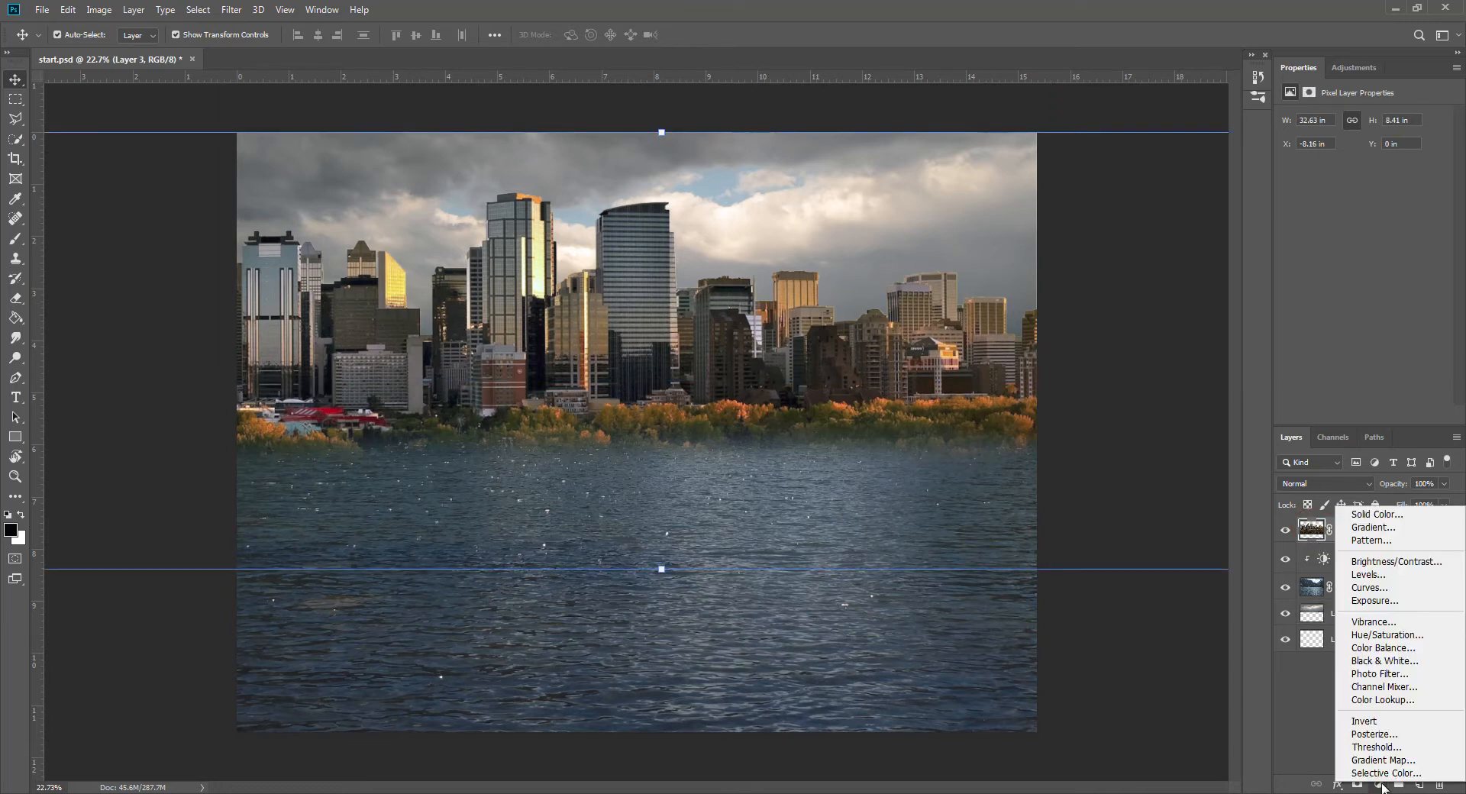
pyautogui.click(1396, 563)
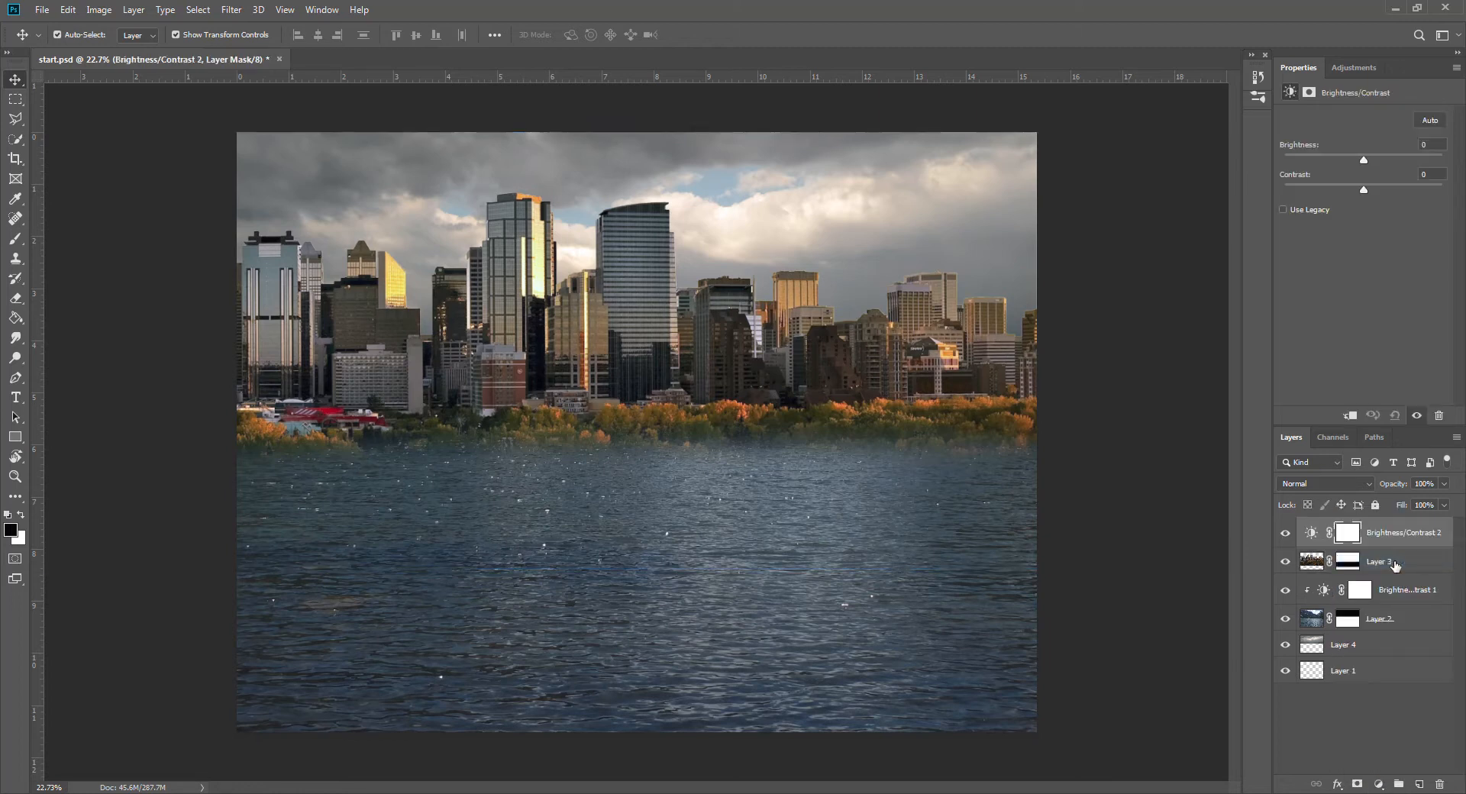
pyautogui.keyDown('alt'); pyautogui.click(1314, 544); pyautogui.keyUp('alt')
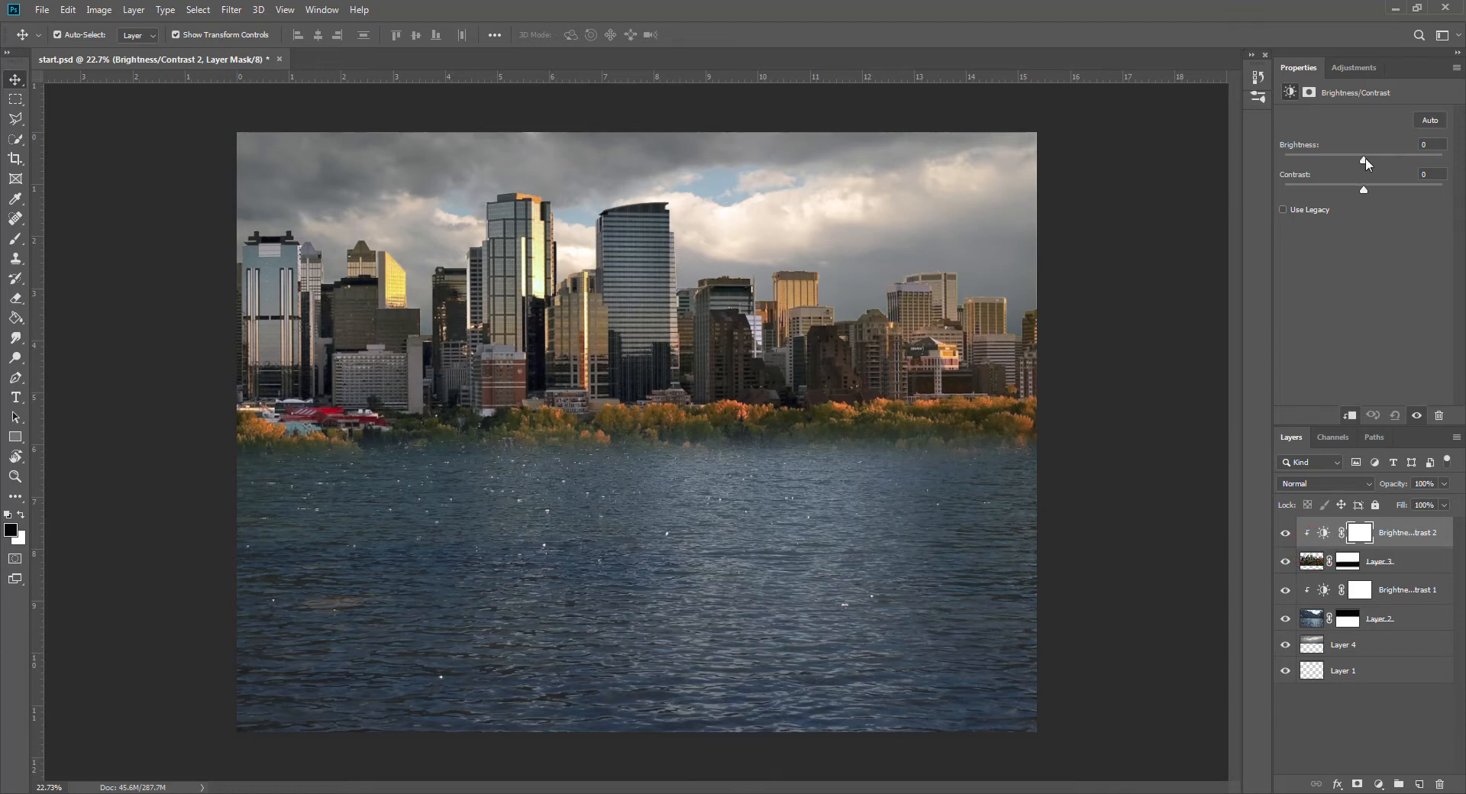
pyautogui.moveTo(1366, 157); pyautogui.dragTo(1321, 164)
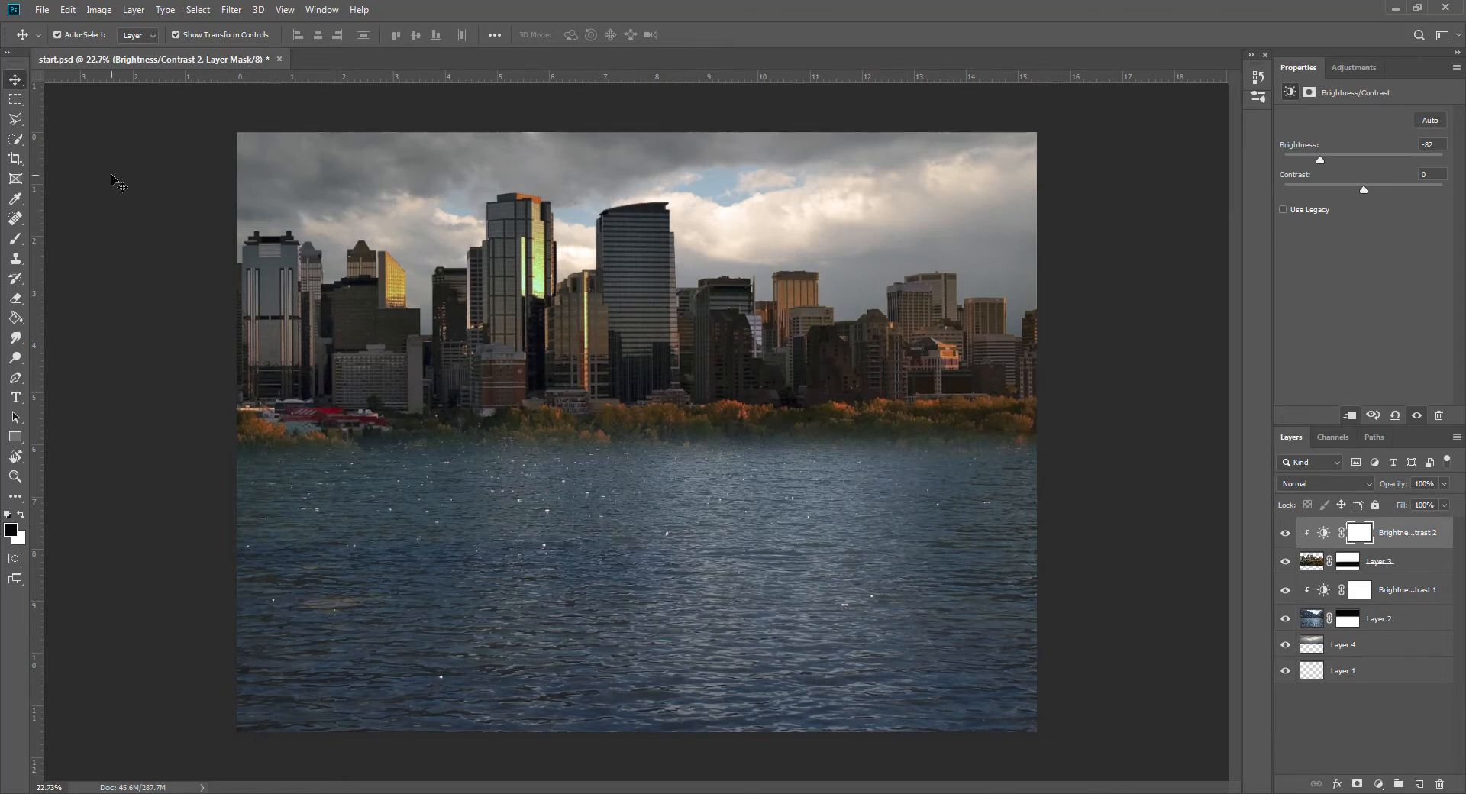
# Step: Open the stock photo 04 tree.jpg alongside start.psd
pyautogui.click(42, 10)
pyautogui.click(55, 42)
pyautogui.doubleClick(1026, 191)
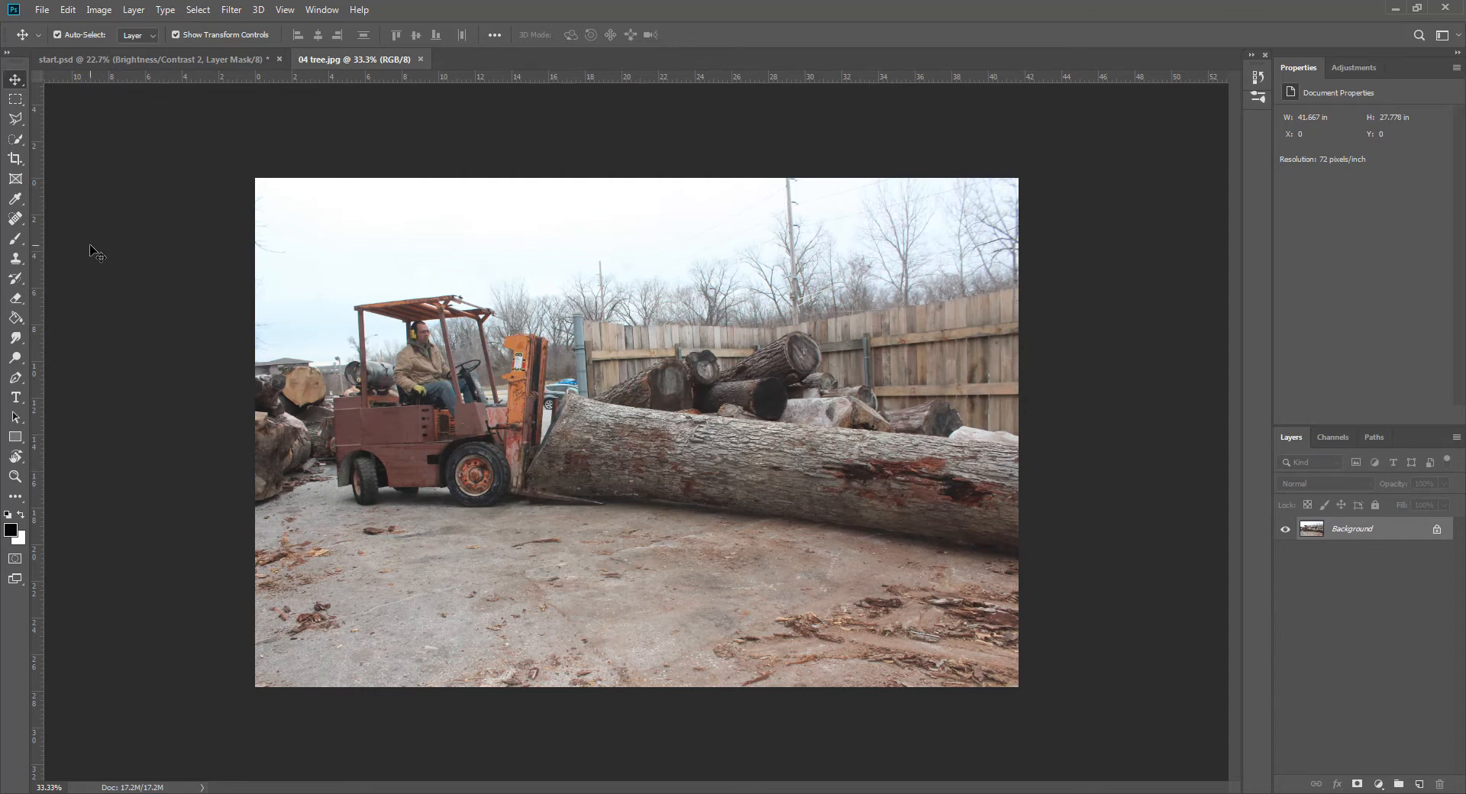
# Step: Select the large felled trunk with the Quick Selection tool, subtracting the background areas along its upper edge
pyautogui.click(15, 139)
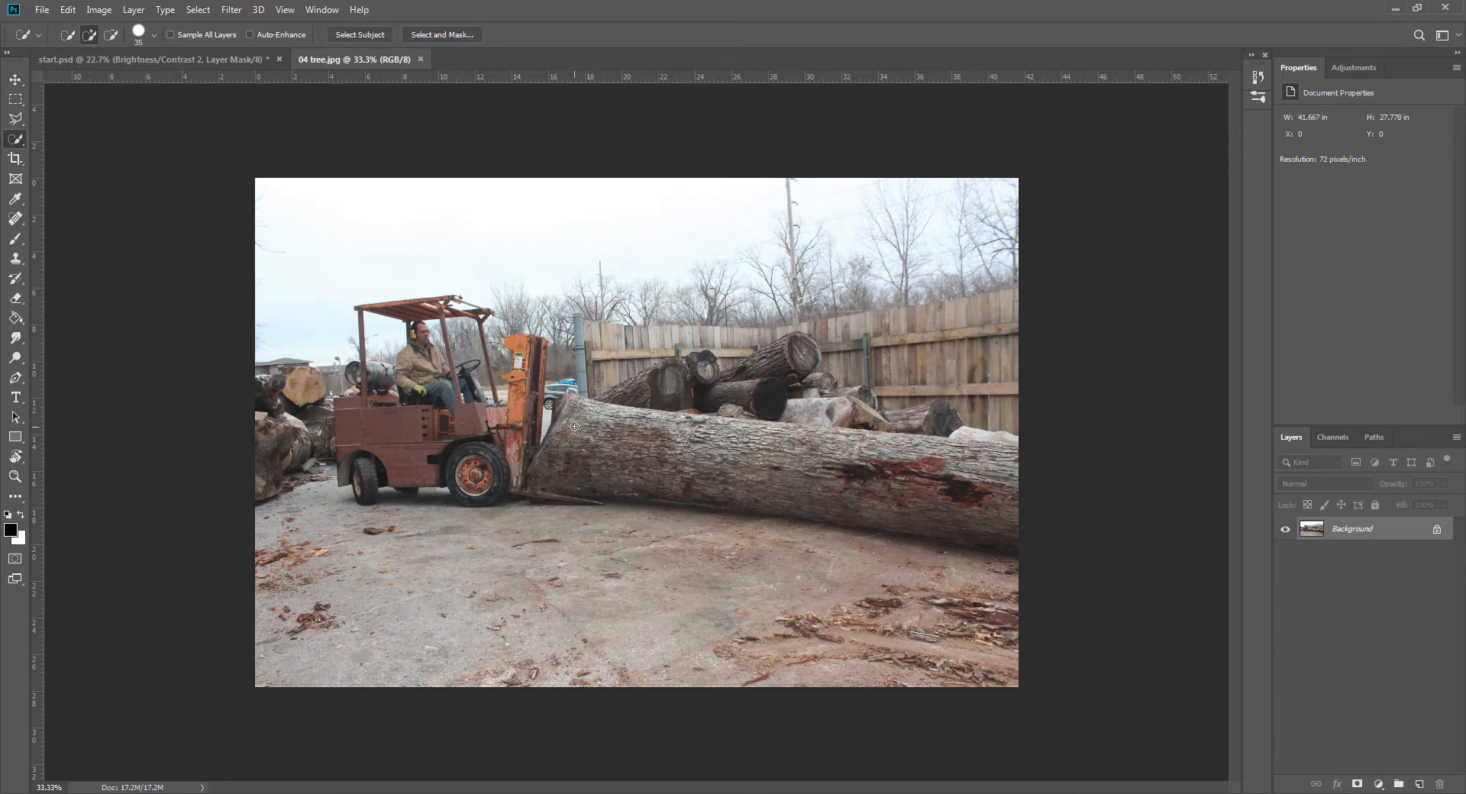
pyautogui.moveTo(574, 418)
pyautogui.mouseDown()
pyautogui.moveTo(835, 470)
pyautogui.moveTo(999, 471)
pyautogui.moveTo(1007, 539)
pyautogui.moveTo(938, 515)
pyautogui.mouseUp()
pyautogui.press('alt')
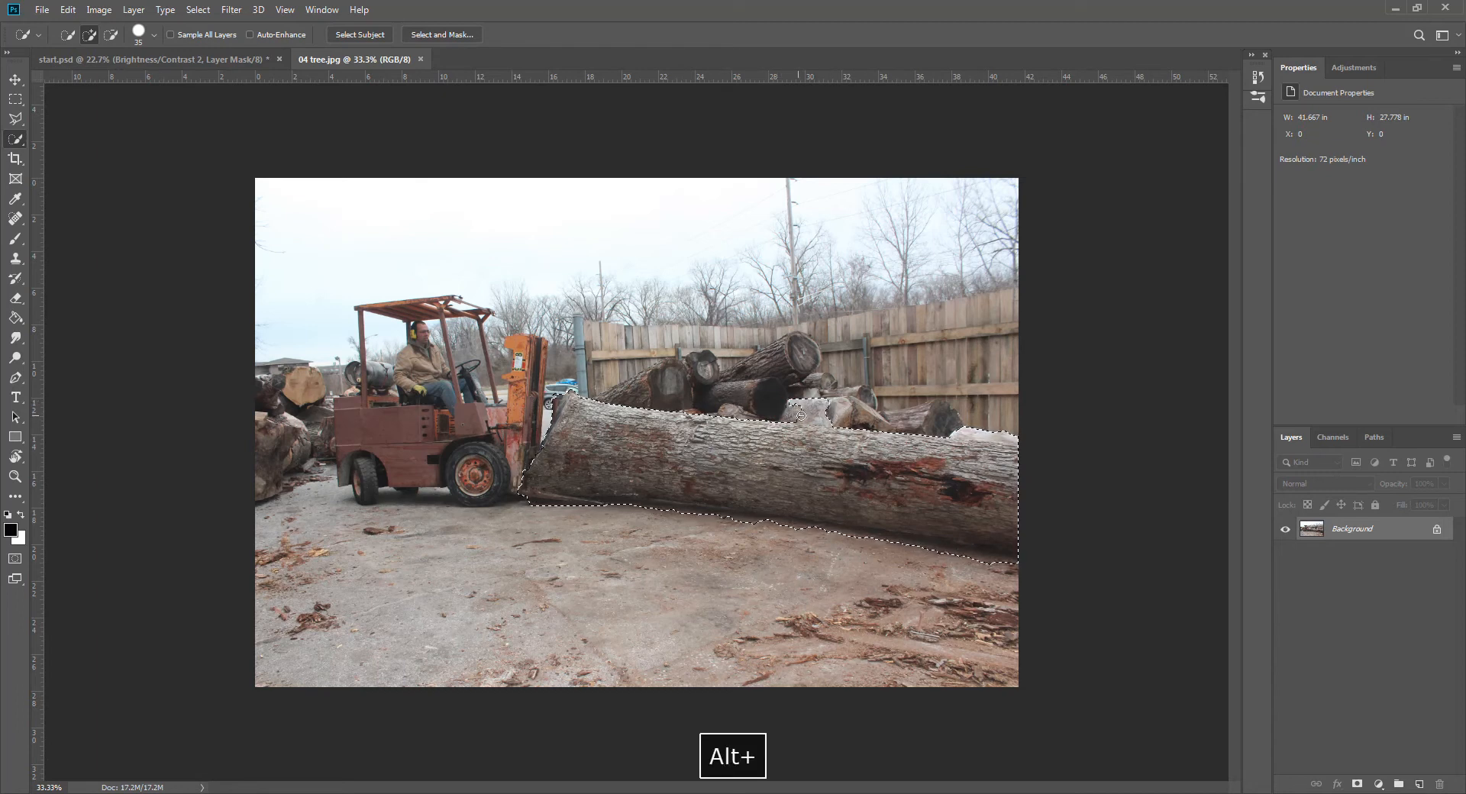
pyautogui.moveTo(798, 416); pyautogui.dragTo(823, 416)
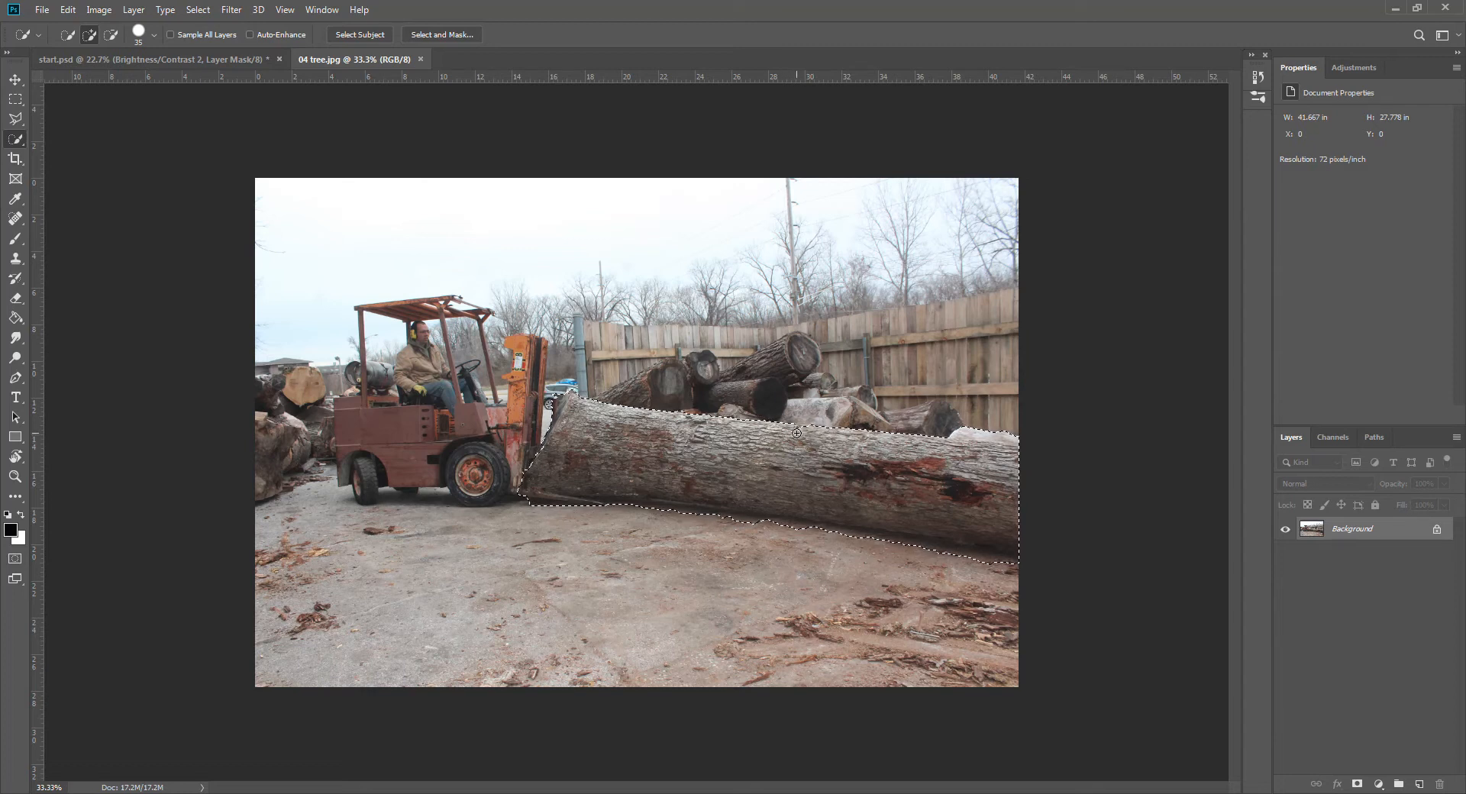
pyautogui.keyDown('alt'); pyautogui.click(958, 433); pyautogui.keyUp('alt')
pyautogui.keyDown('alt'); pyautogui.click(982, 436); pyautogui.keyUp('alt')
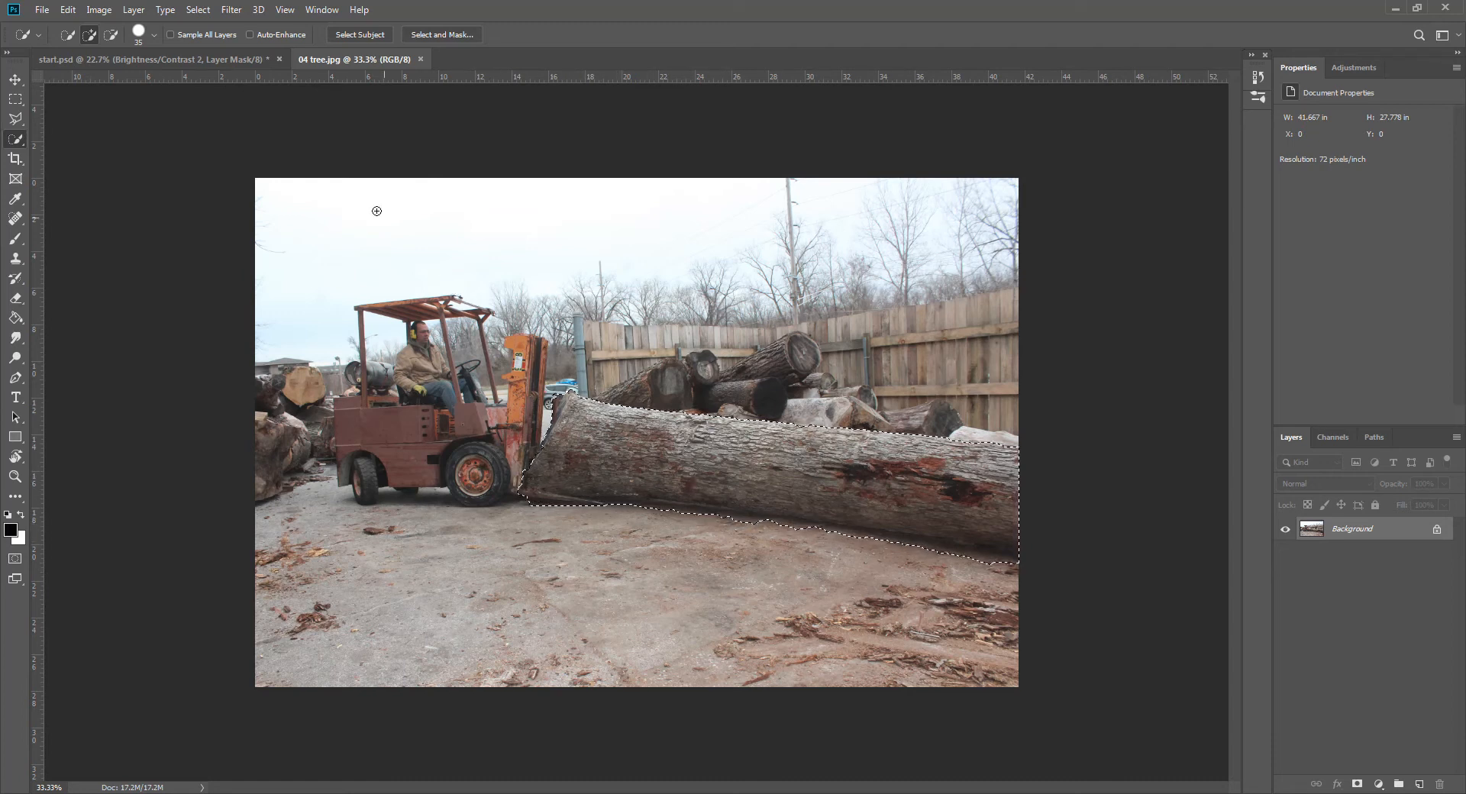
# Step: Feather the trunk selection by 1 pixel and copy it to its own layer with the Background hidden
pyautogui.click(200, 10)
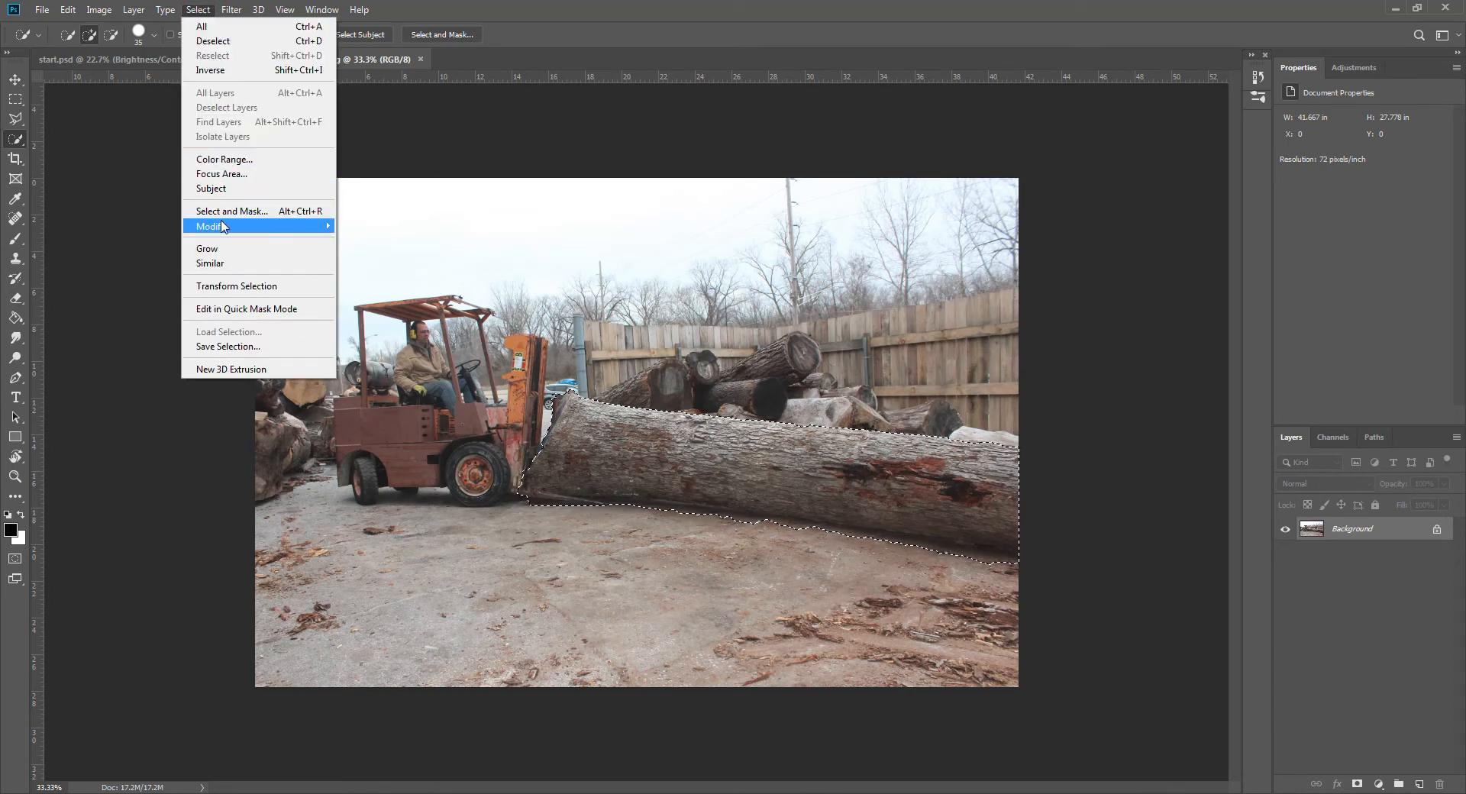
pyautogui.moveTo(222, 226)
pyautogui.click(363, 285)
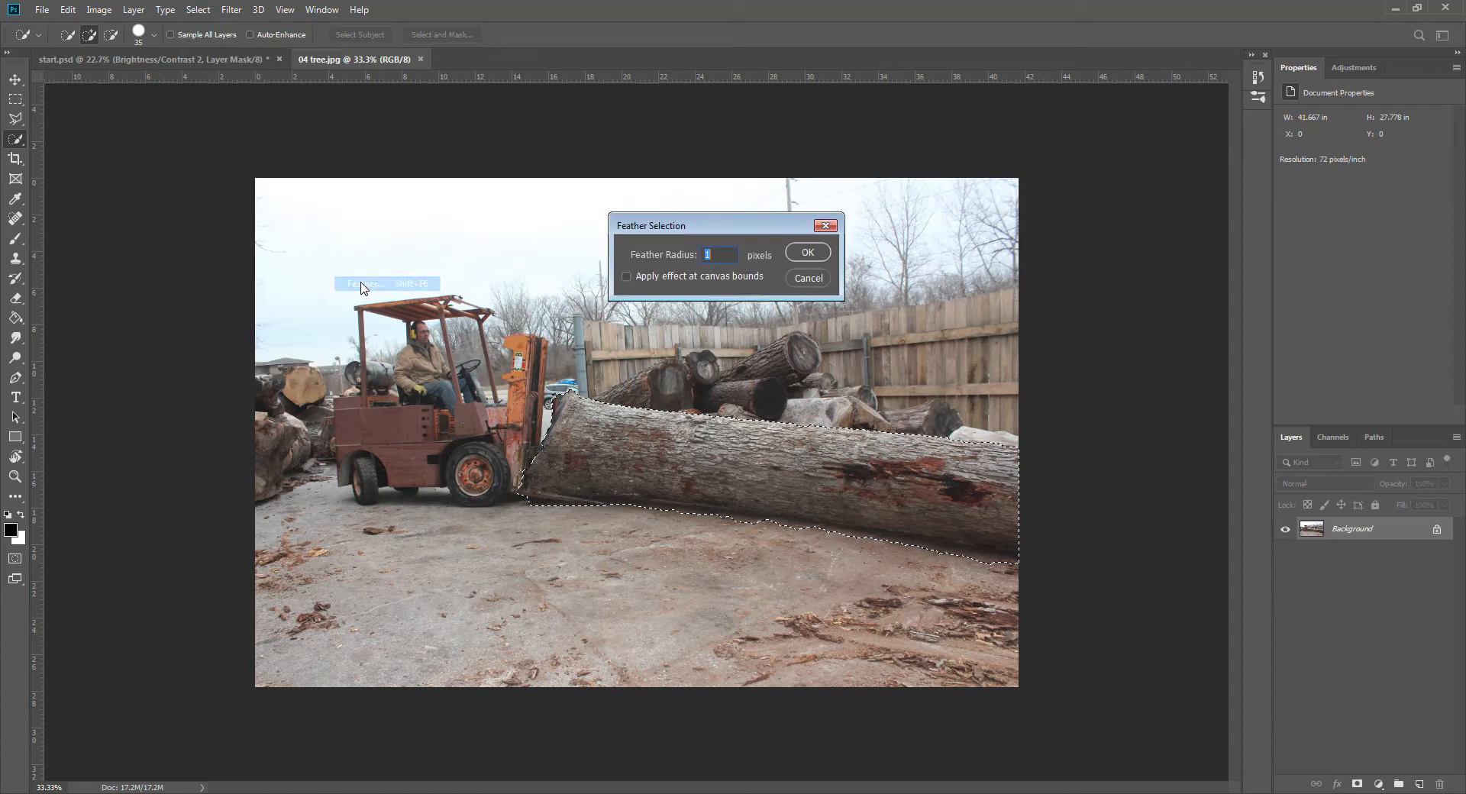
pyautogui.click(807, 256)
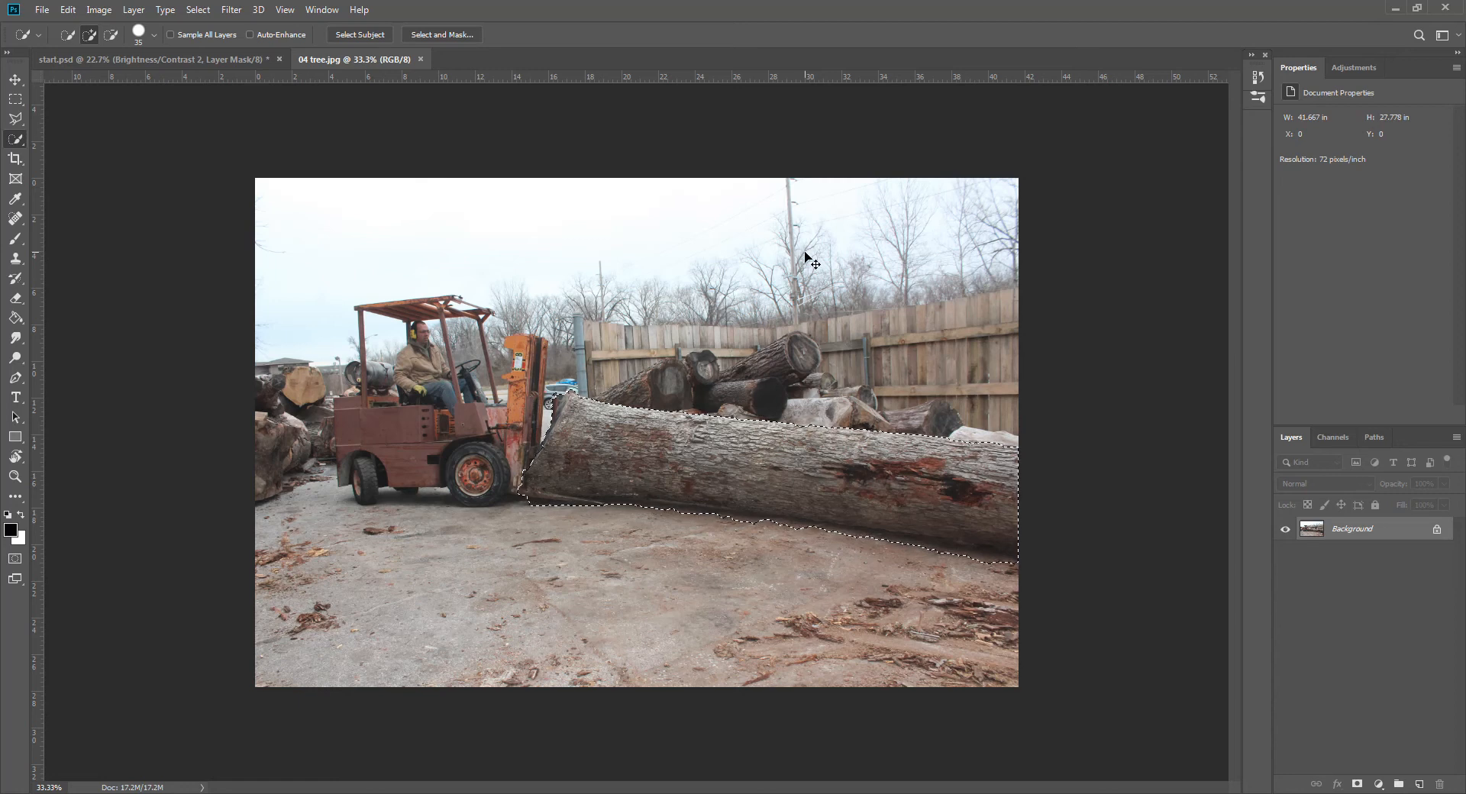
pyautogui.hotkey('ctrl', 'j')
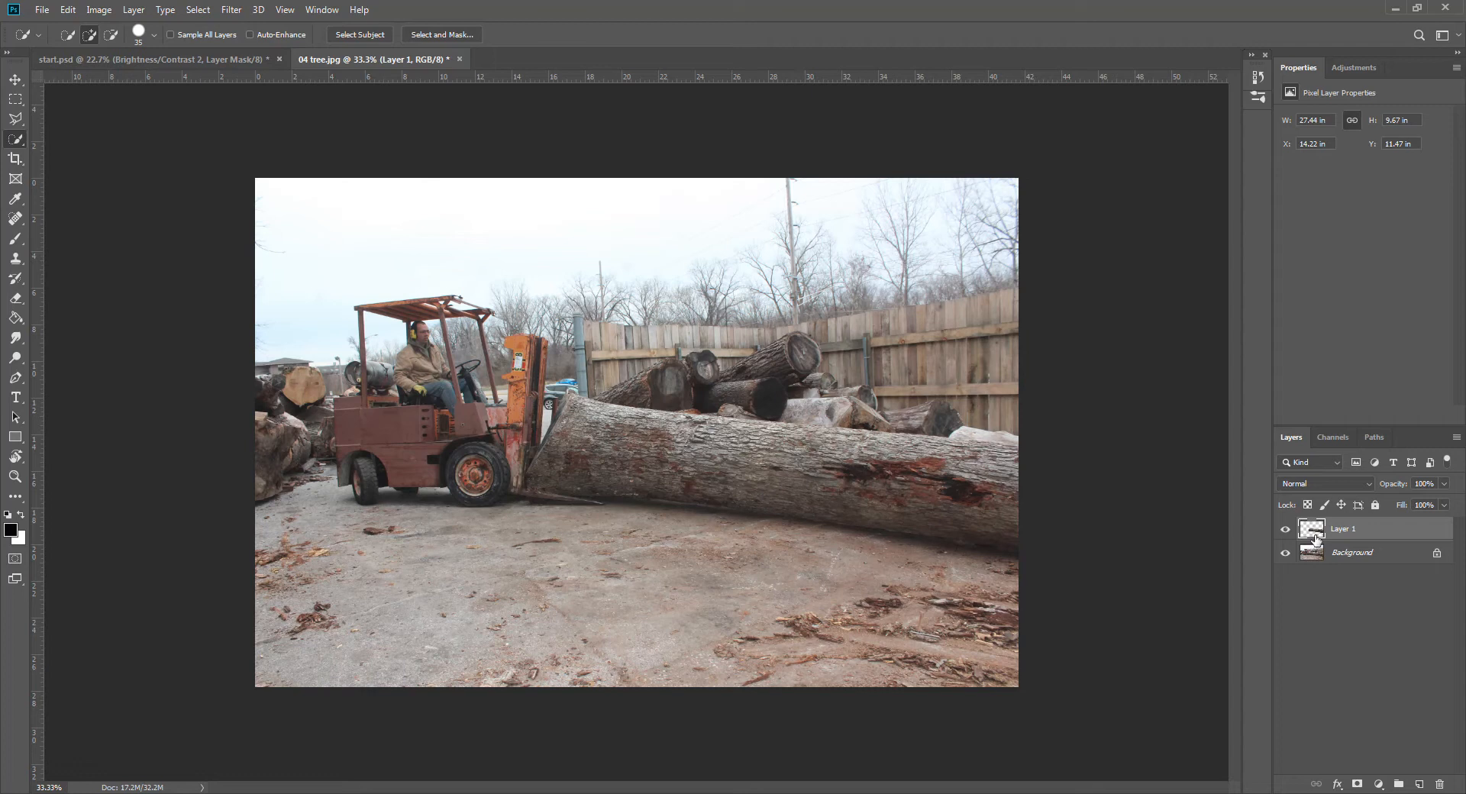
pyautogui.click(1286, 553)
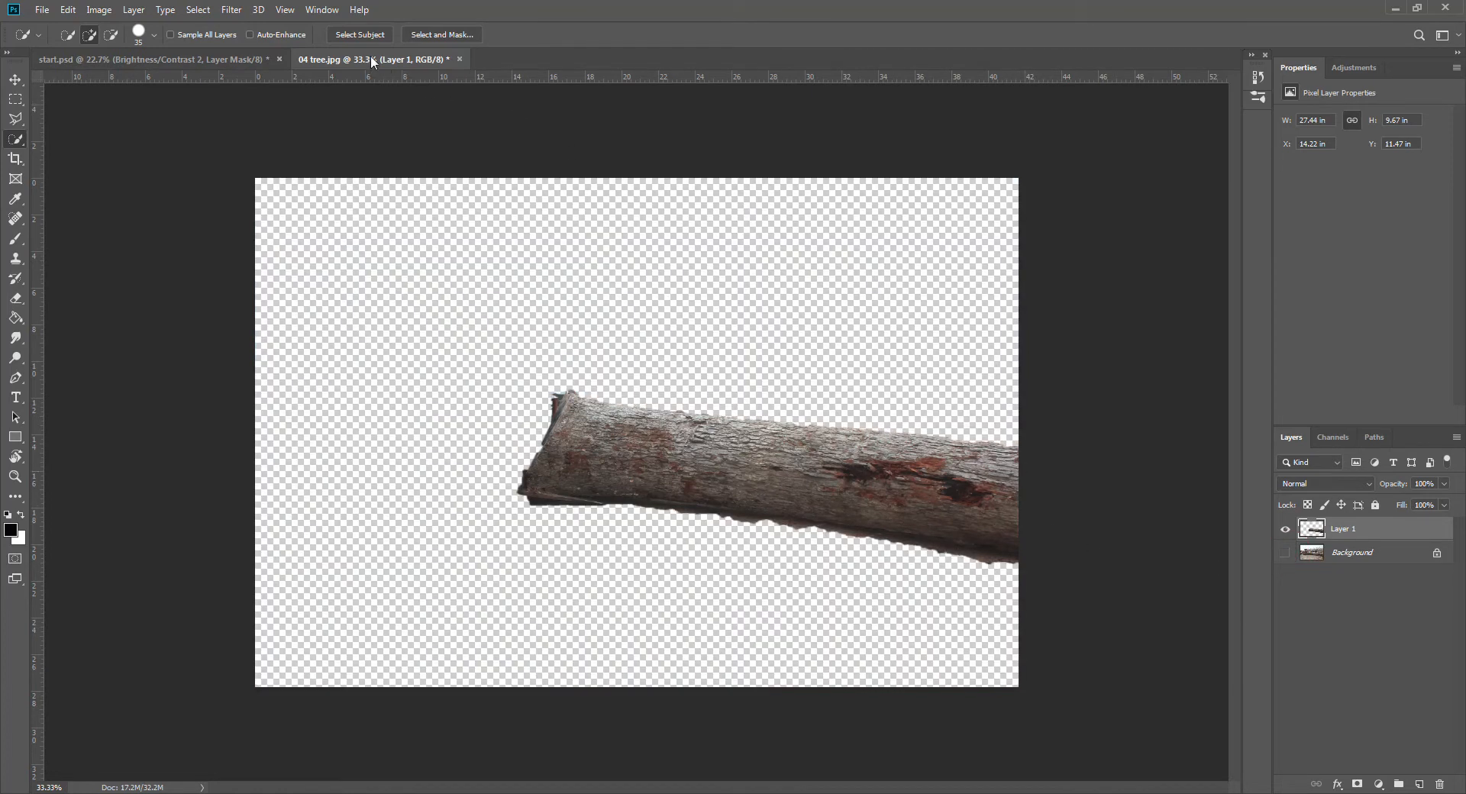
# Step: Copy the isolated trunk layer into start.psd as the topmost layer and close 04 tree.jpg
pyautogui.moveTo(369, 58); pyautogui.dragTo(306, 643)
pyautogui.moveTo(1404, 536); pyautogui.dragTo(602, 467)
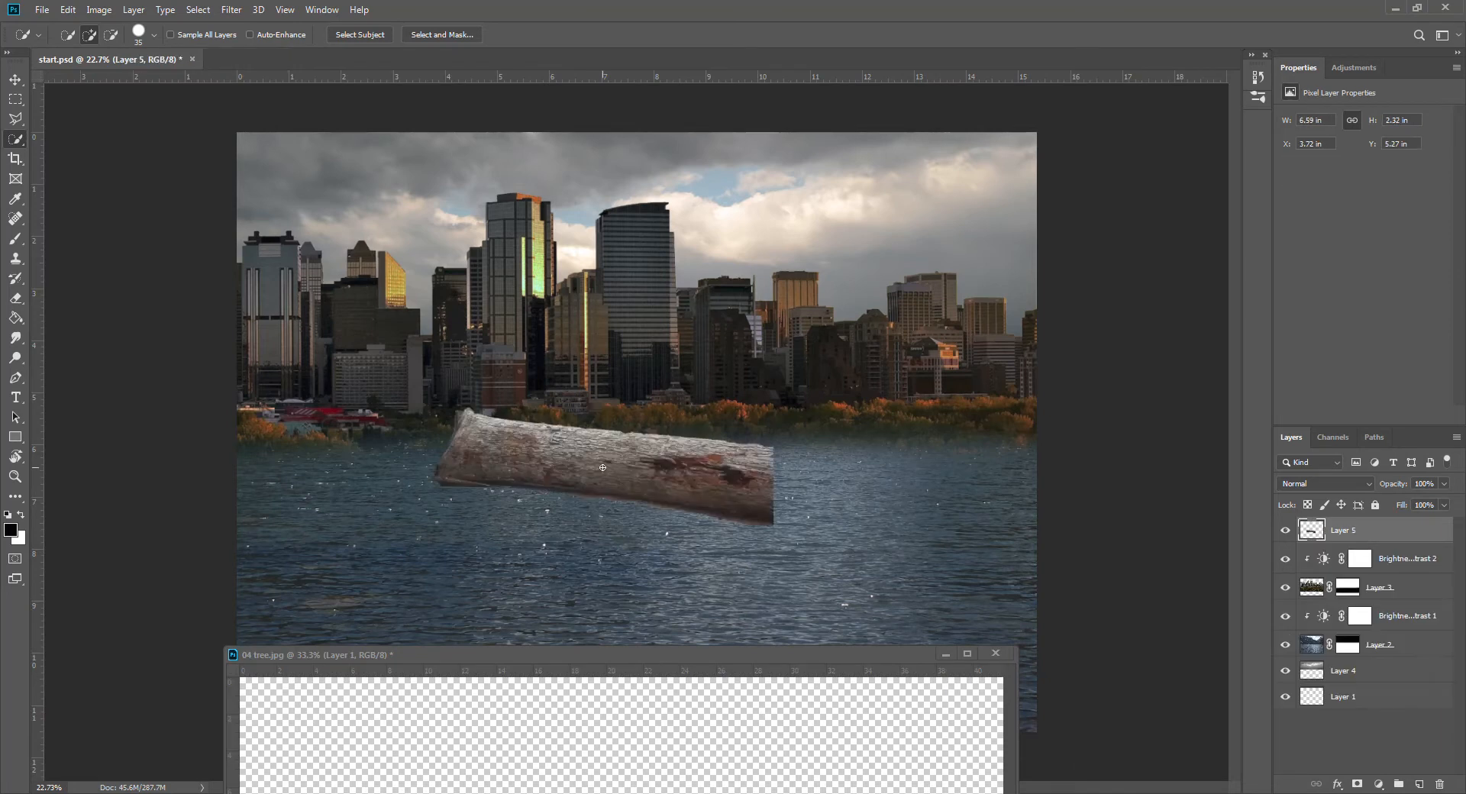
pyautogui.click(996, 653)
pyautogui.click(738, 302)
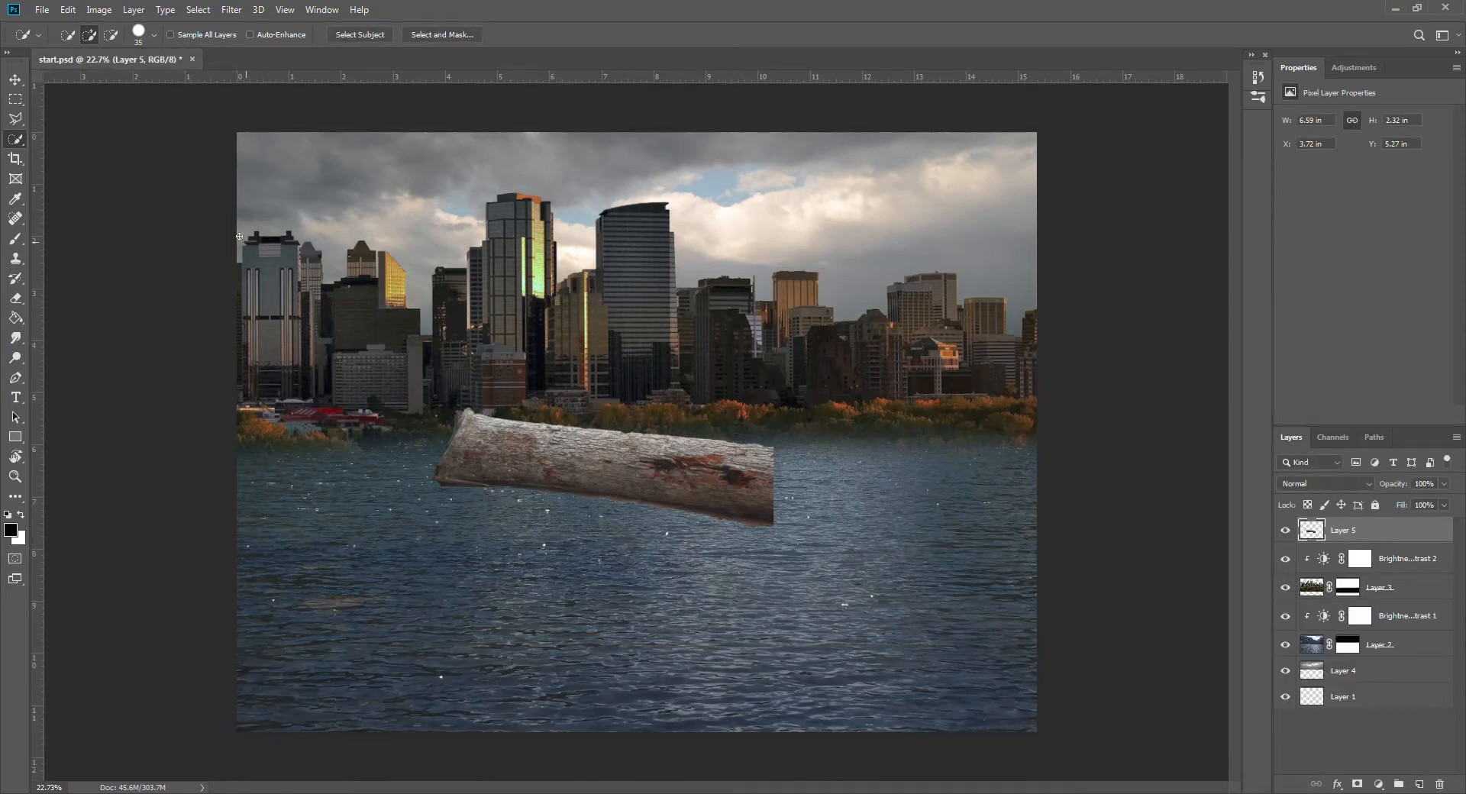
# Step: Scale the trunk layer proportionally to about 306% and move it down so its upper part spans the bottom of the picture
pyautogui.click(15, 80)
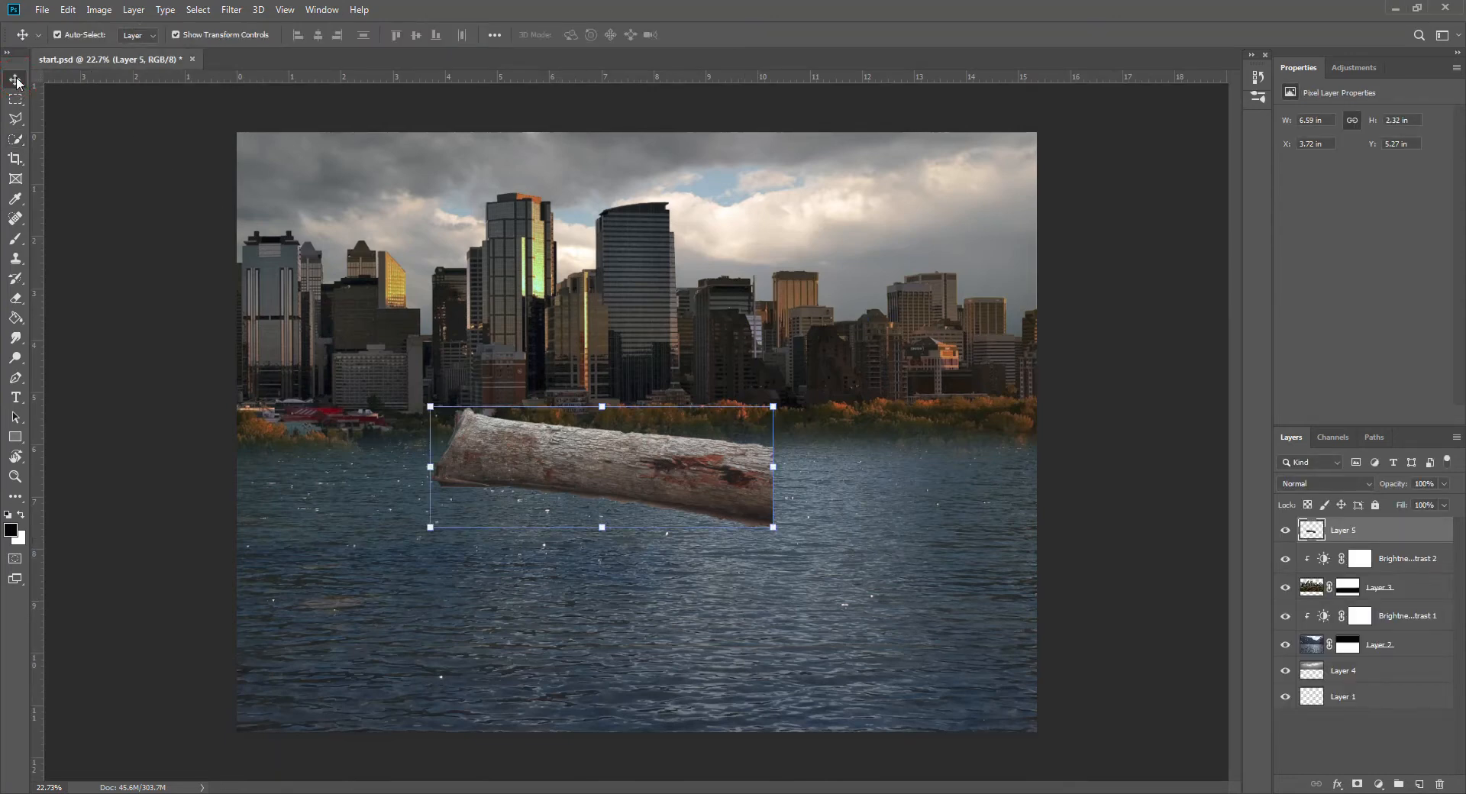
pyautogui.moveTo(773, 526); pyautogui.dragTo(1120, 649)
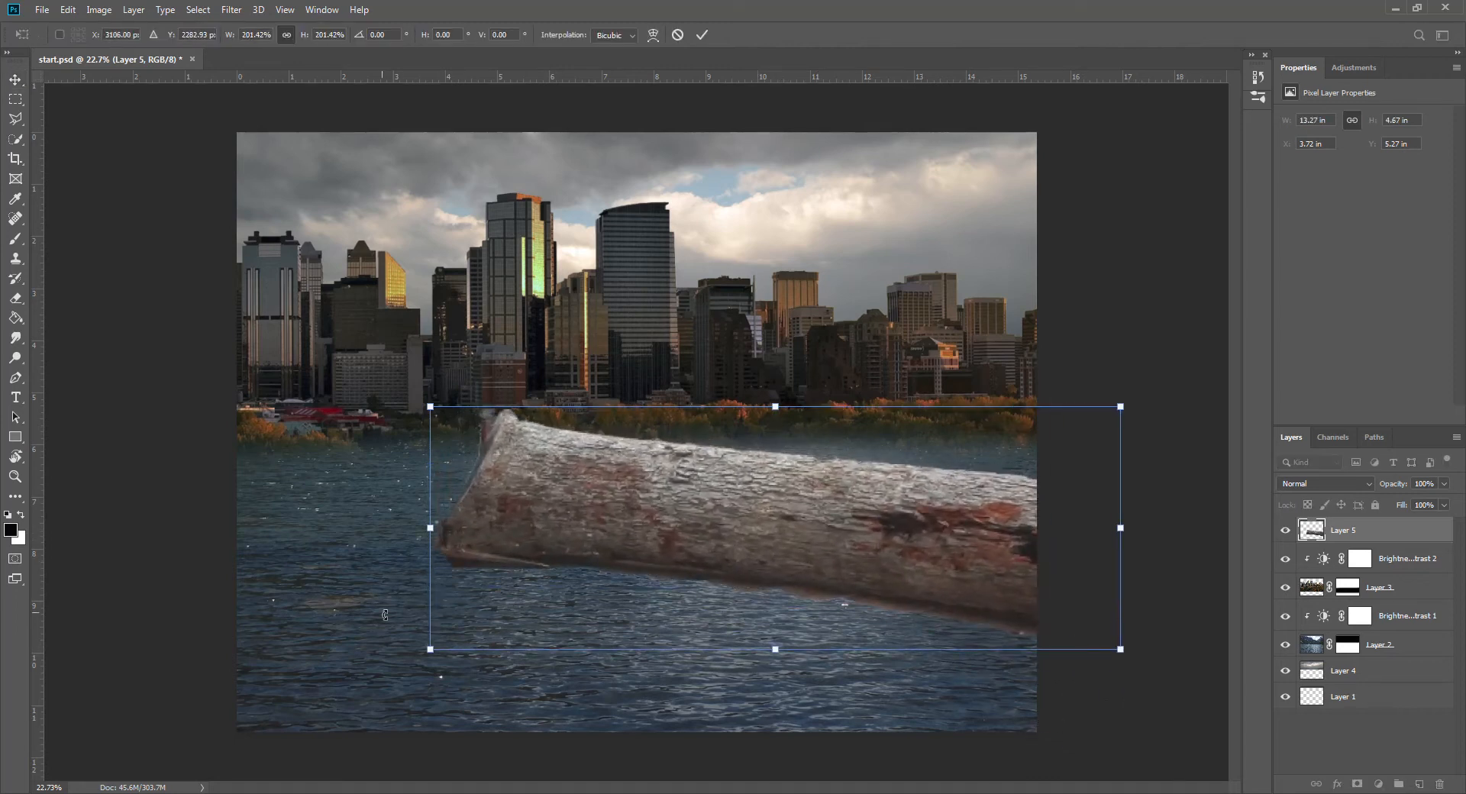
pyautogui.moveTo(431, 649); pyautogui.dragTo(72, 775)
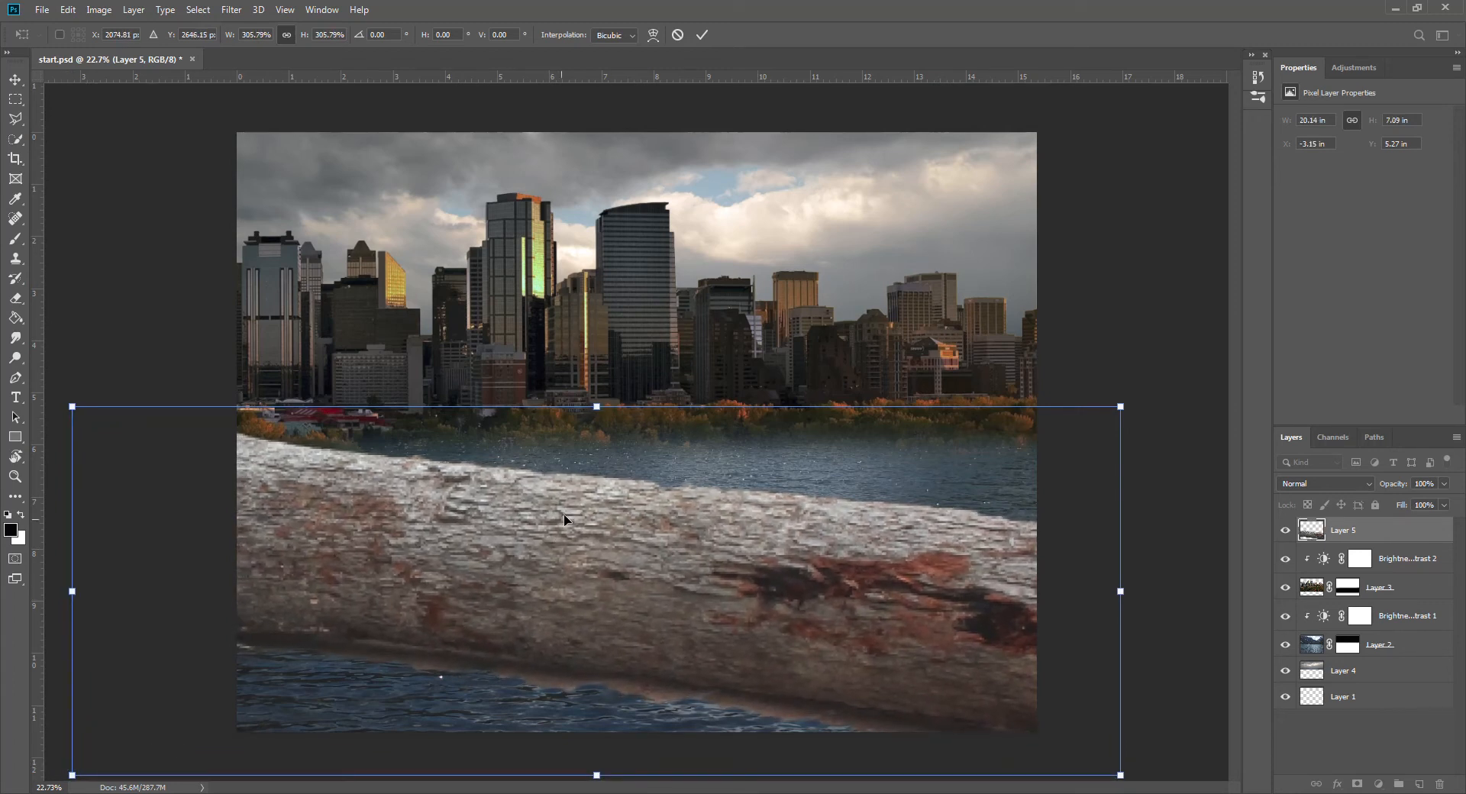
pyautogui.moveTo(654, 433); pyautogui.dragTo(658, 598)
pyautogui.click(701, 35)
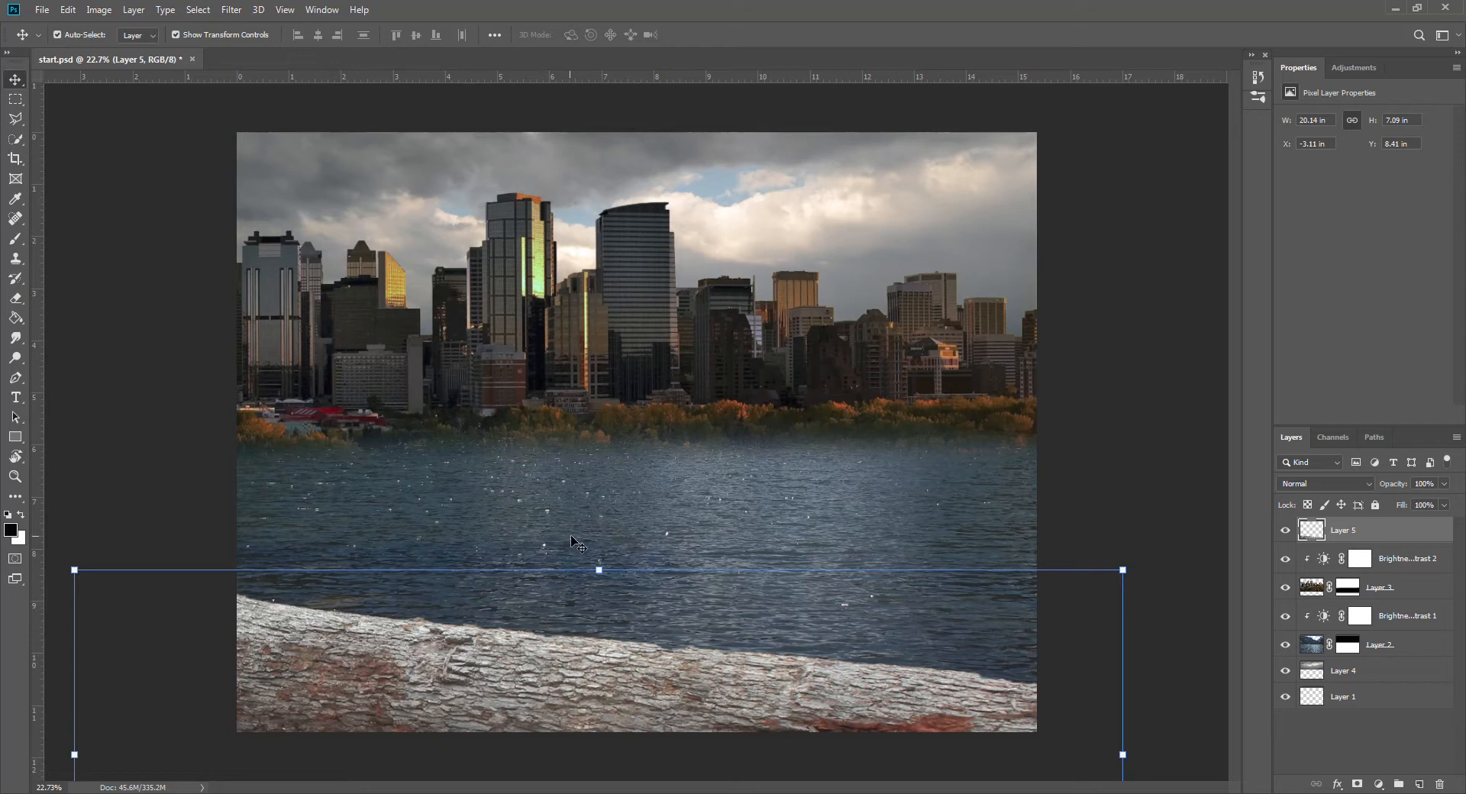
pyautogui.moveTo(588, 646); pyautogui.dragTo(599, 664)
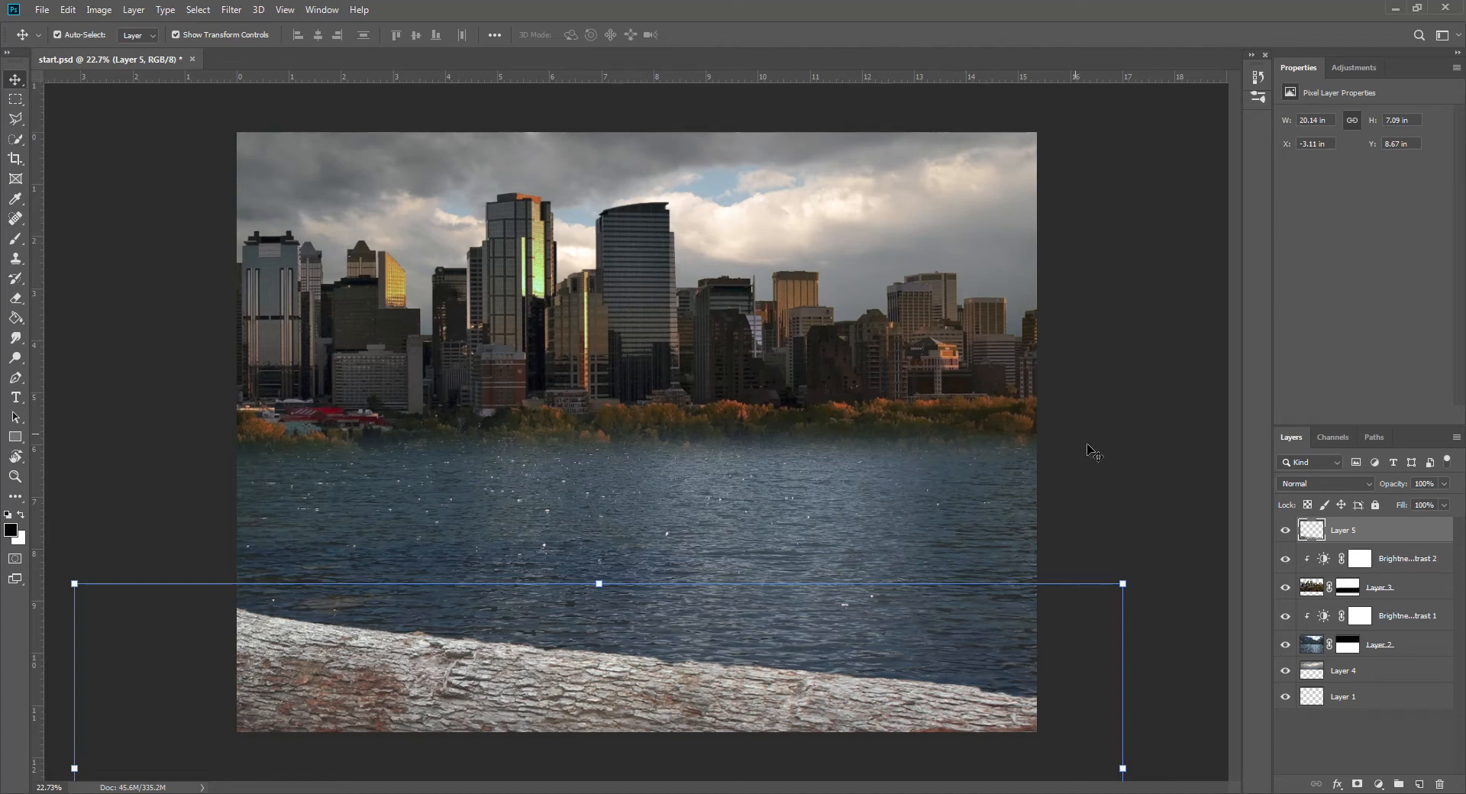
# Step: Add a Brightness/Contrast adjustment clipped to the trunk layer with Brightness set to -150
pyautogui.click(1351, 530)
pyautogui.click(1380, 785)
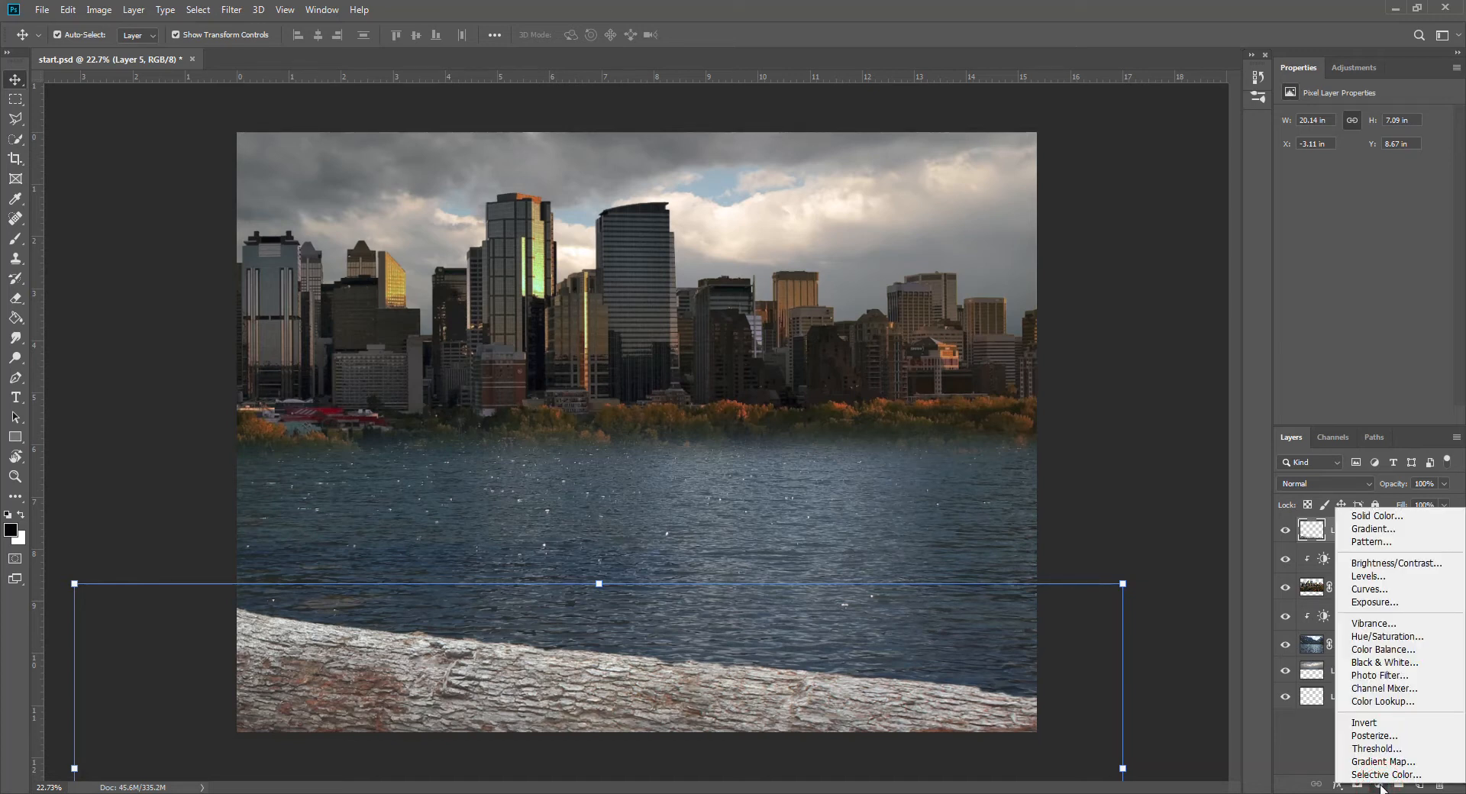
pyautogui.click(1395, 565)
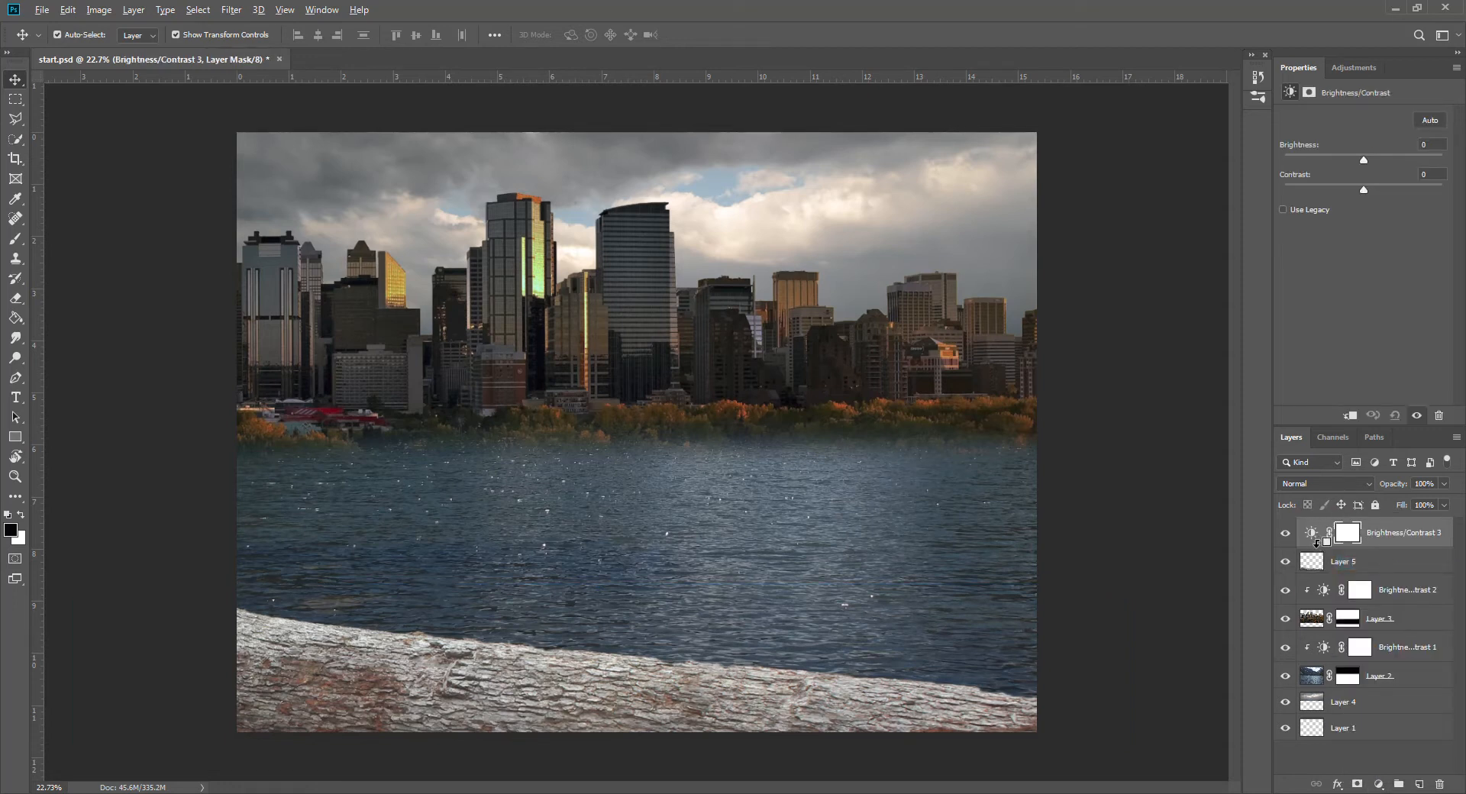
pyautogui.keyDown('alt'); pyautogui.click(1317, 545); pyautogui.keyUp('alt')
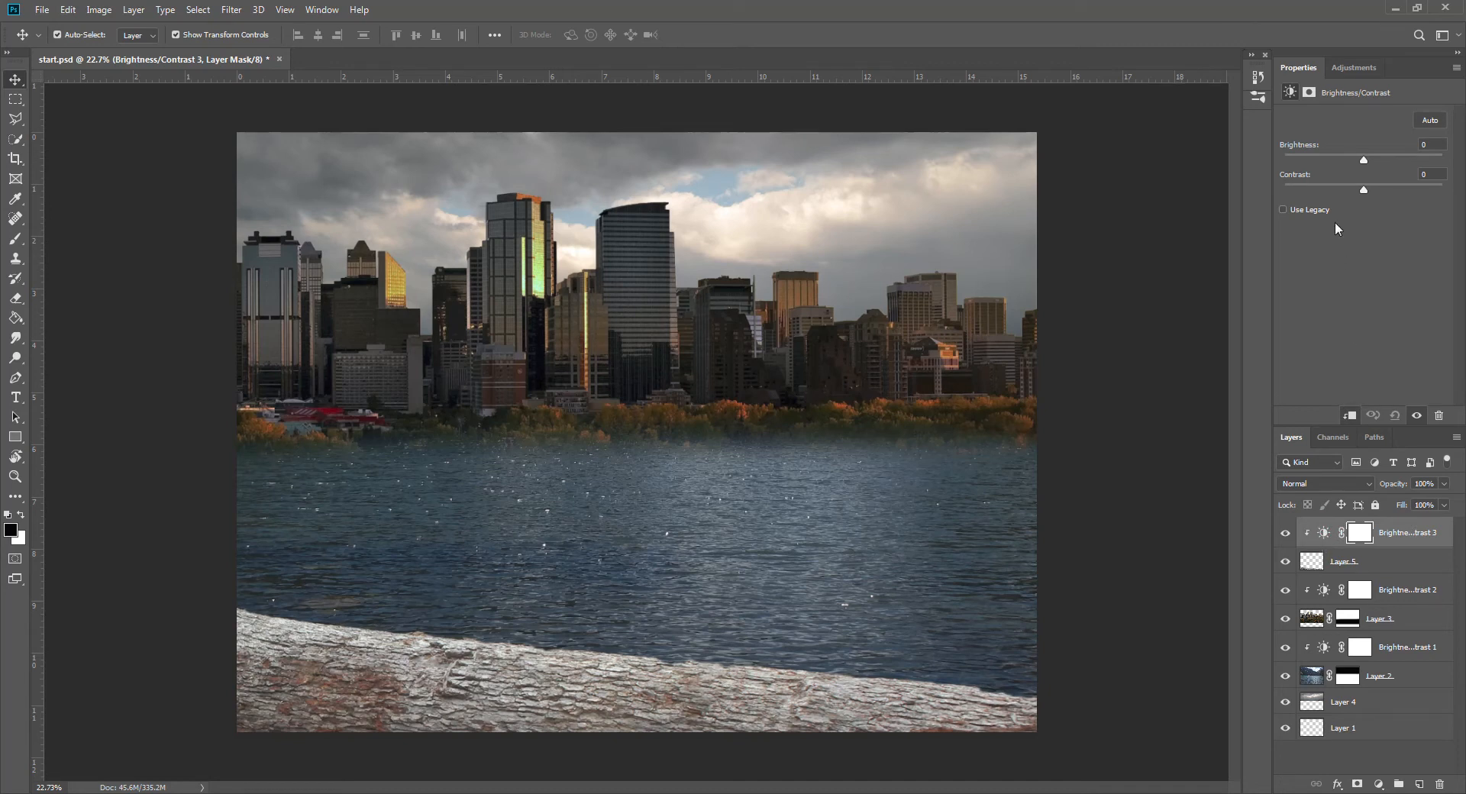
pyautogui.moveTo(1365, 162); pyautogui.dragTo(1277, 164)
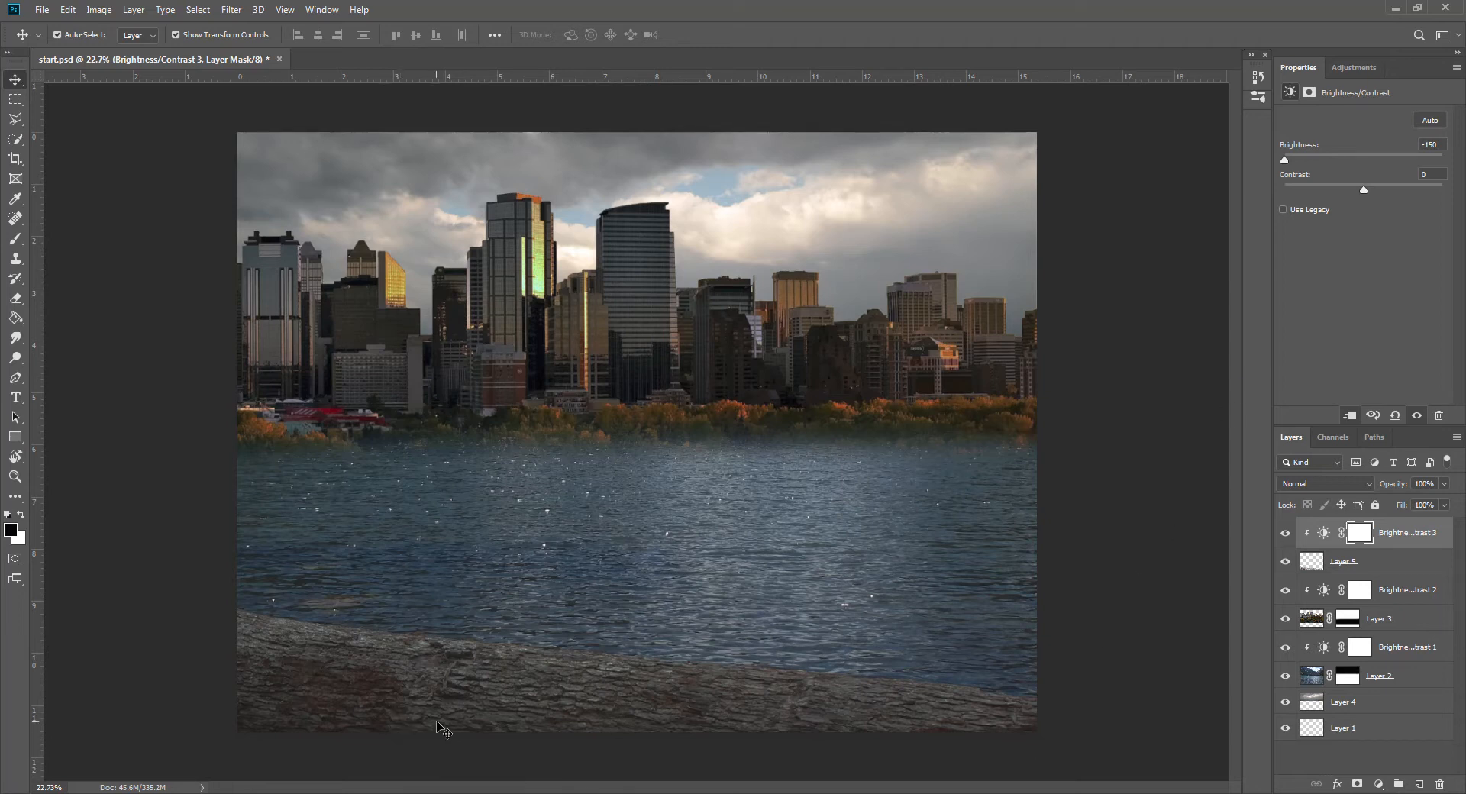
# Step: Add a Hue/Saturation adjustment clipped to the trunk layer with Lightness set to -52
pyautogui.click(1381, 785)
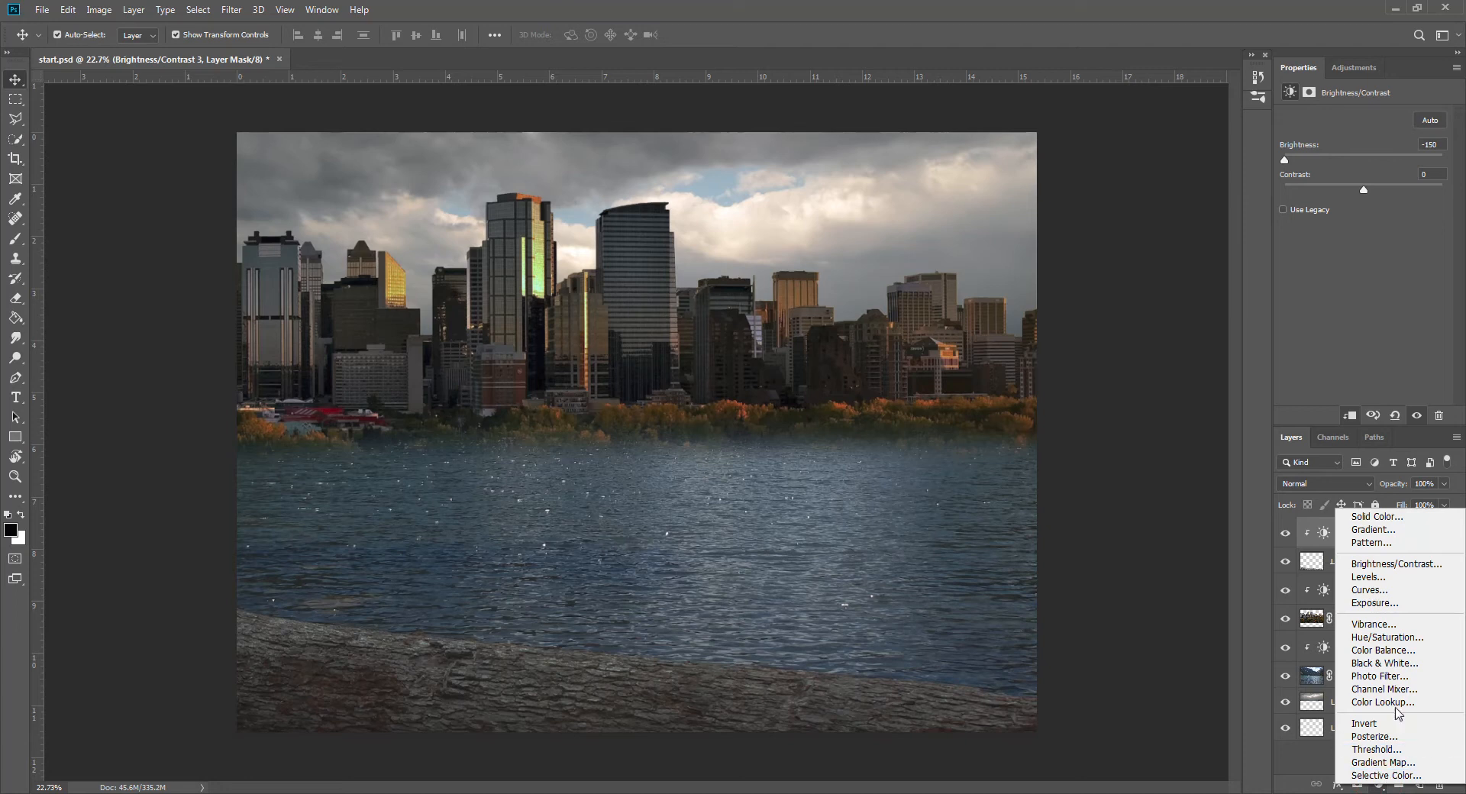
pyautogui.click(1384, 640)
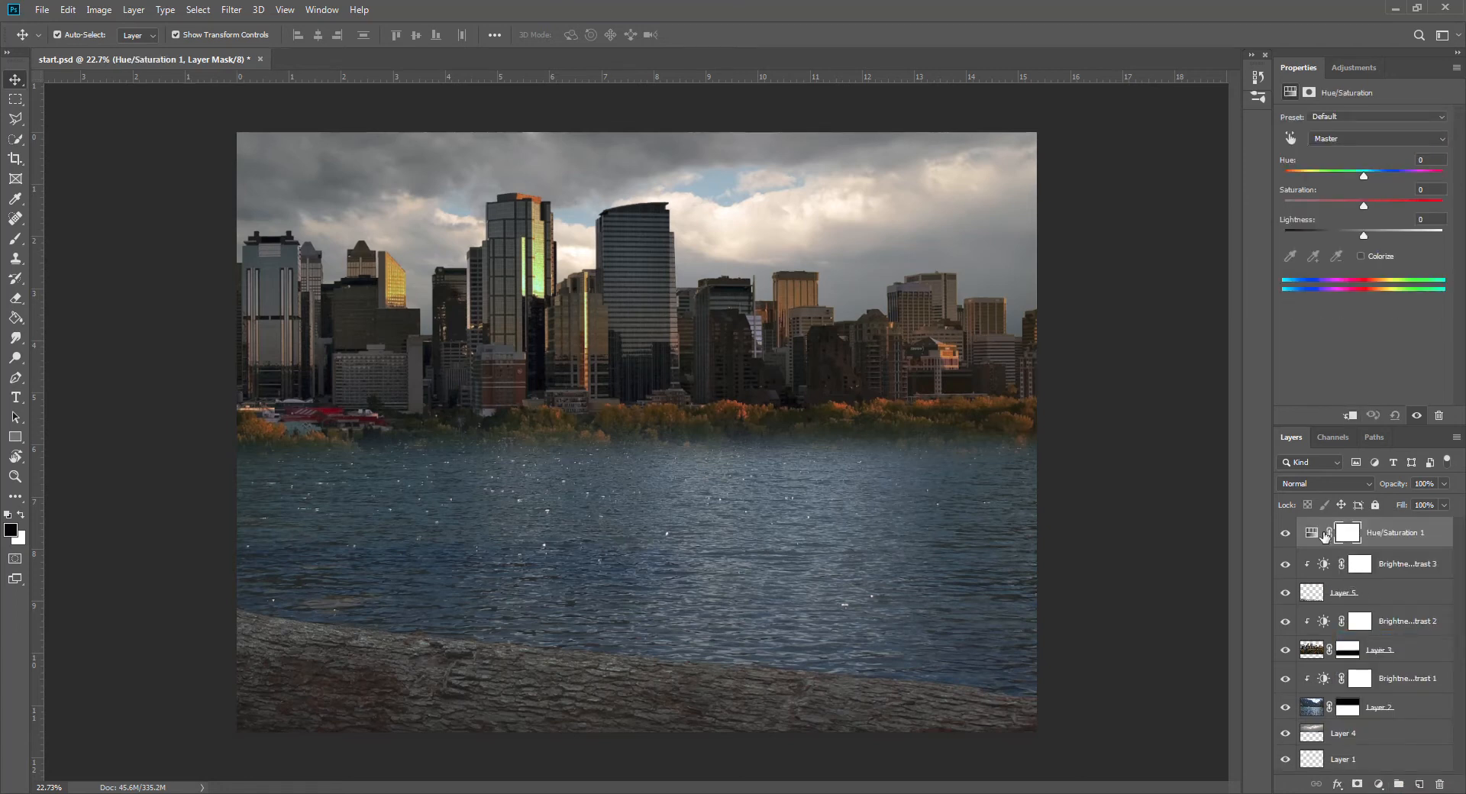
pyautogui.keyDown('alt'); pyautogui.click(1314, 547); pyautogui.keyUp('alt')
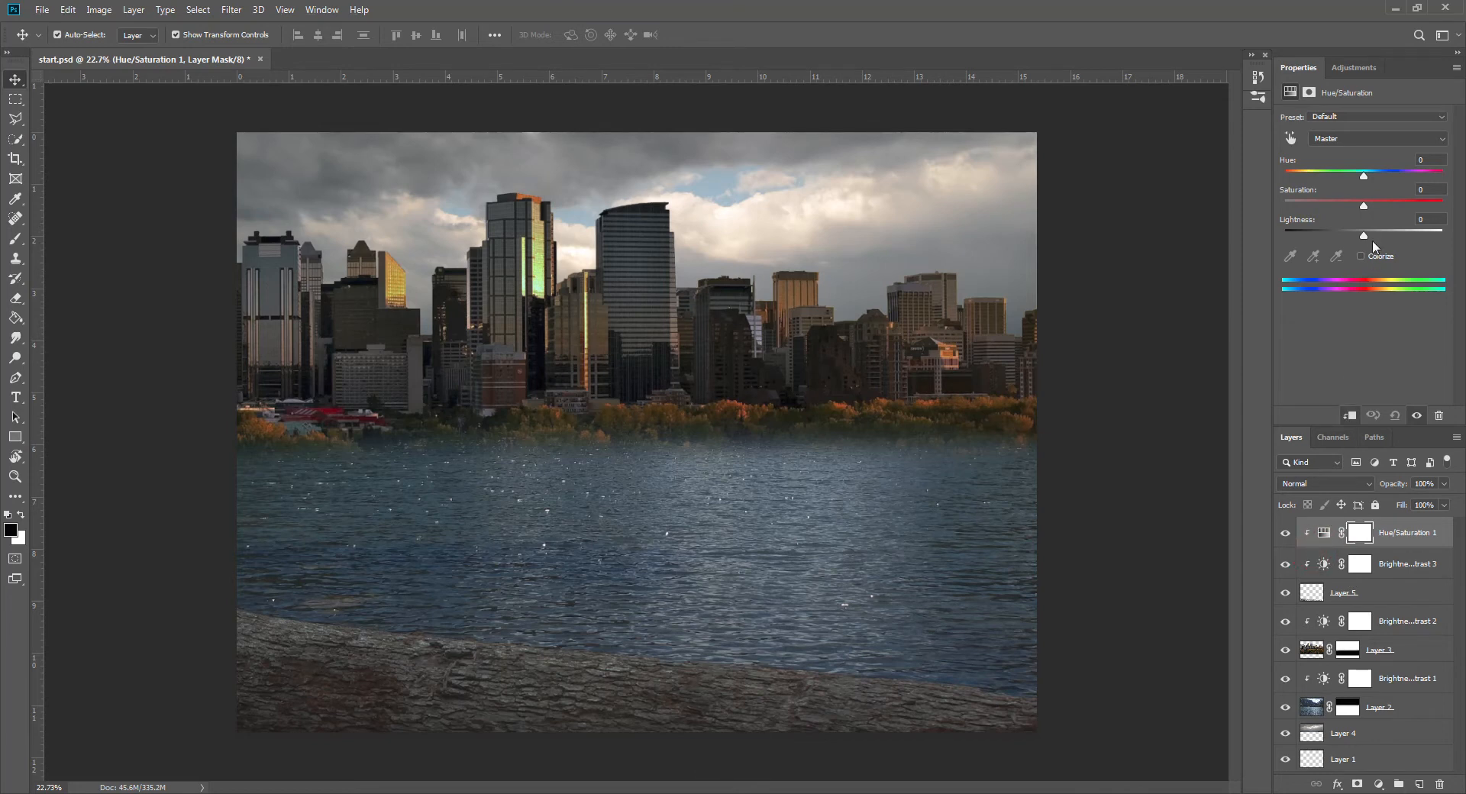
pyautogui.moveTo(1364, 239); pyautogui.dragTo(1344, 241)
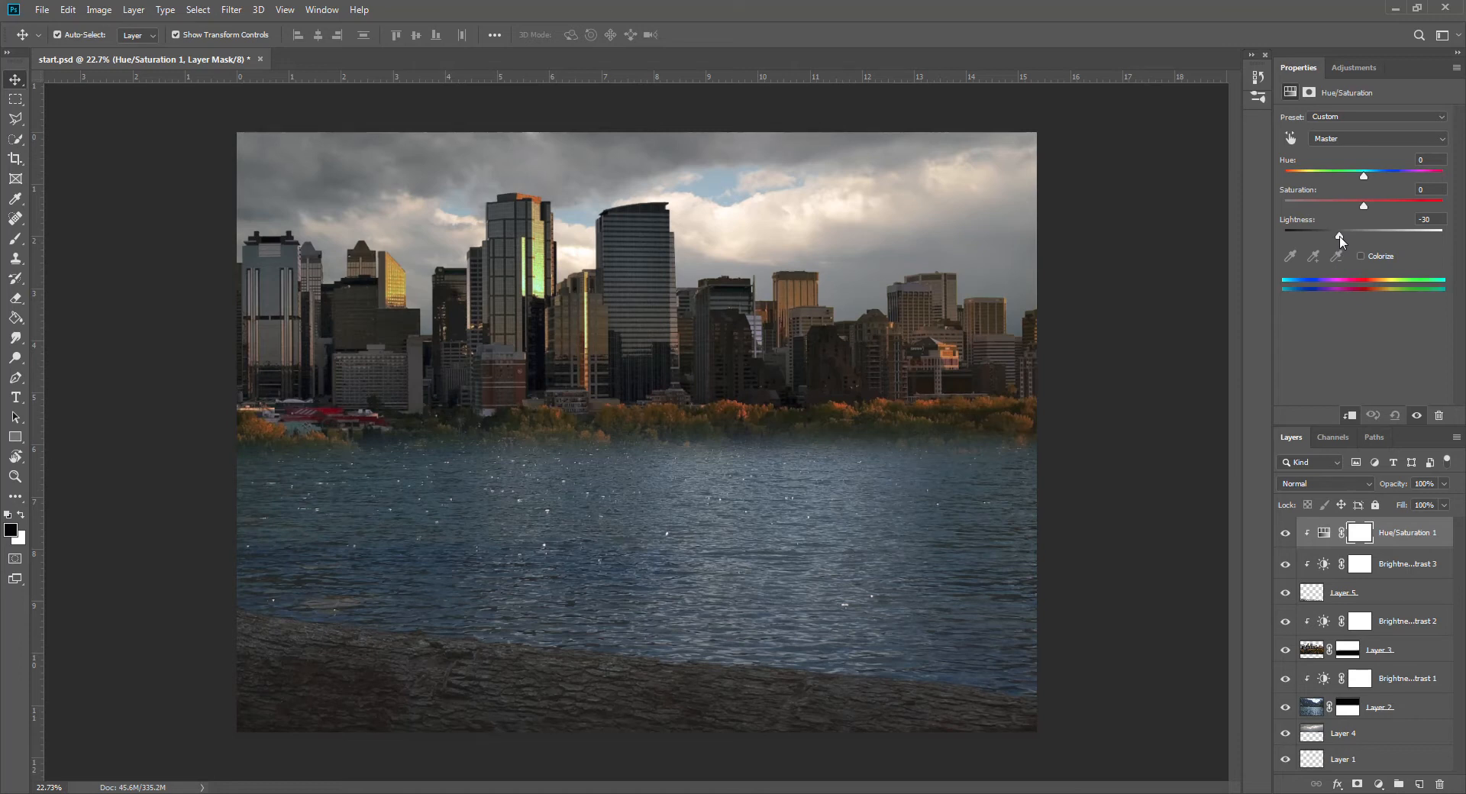
pyautogui.moveTo(1335, 239); pyautogui.dragTo(1324, 242)
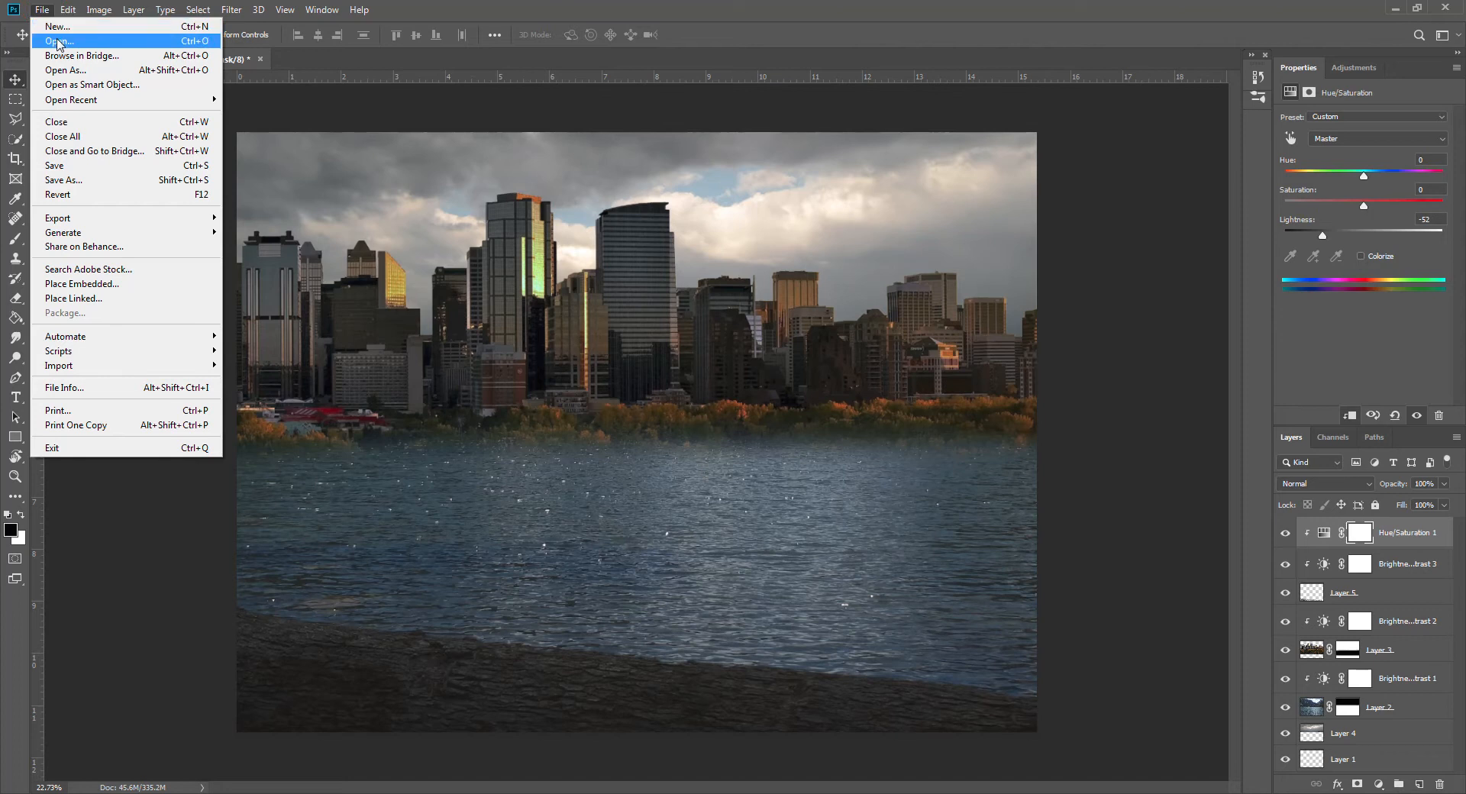
# Step: Open 05 model.jpg and select the seated woman from hair to feet with the Quick Selection tool
pyautogui.click(57, 42)
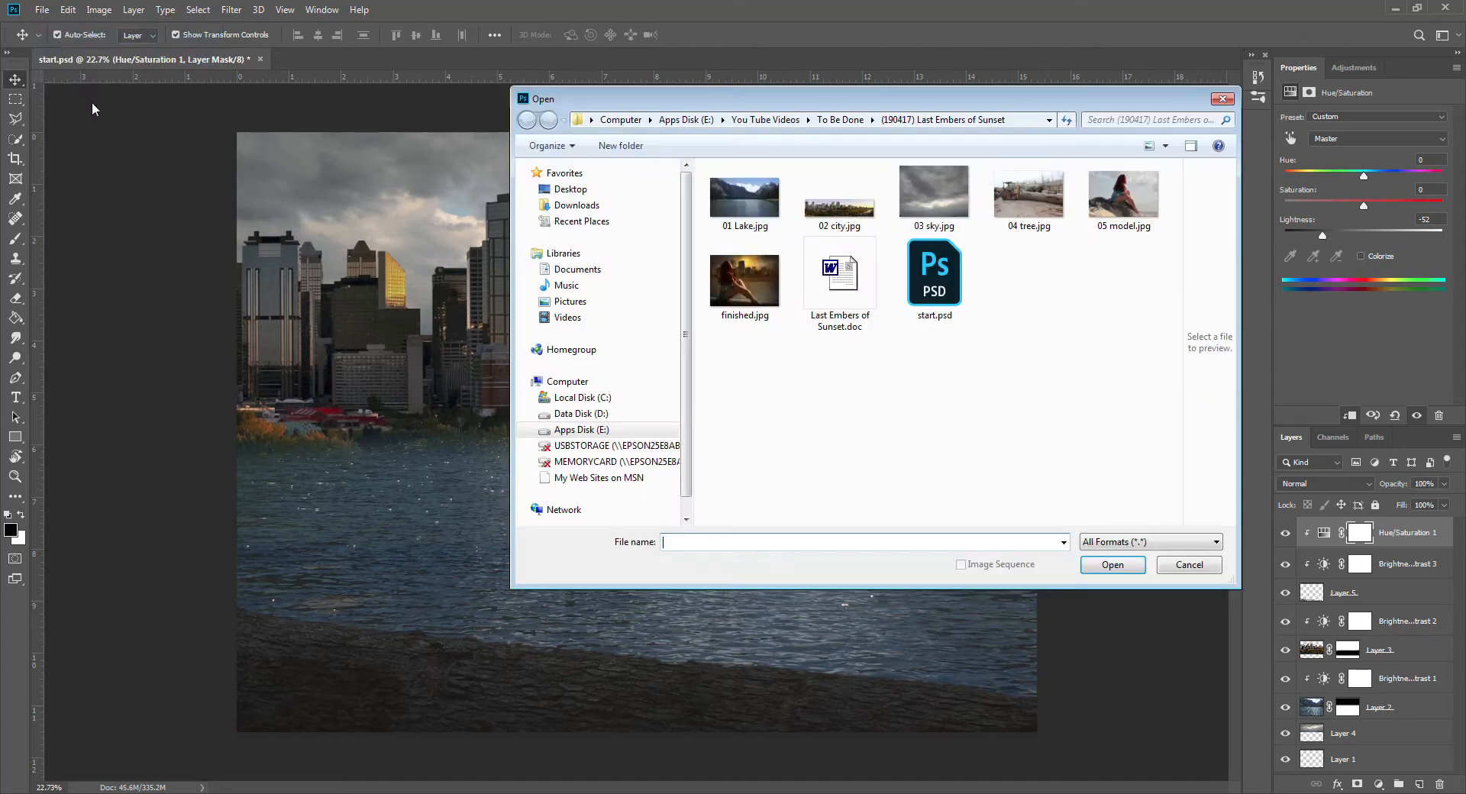
pyautogui.doubleClick(1124, 197)
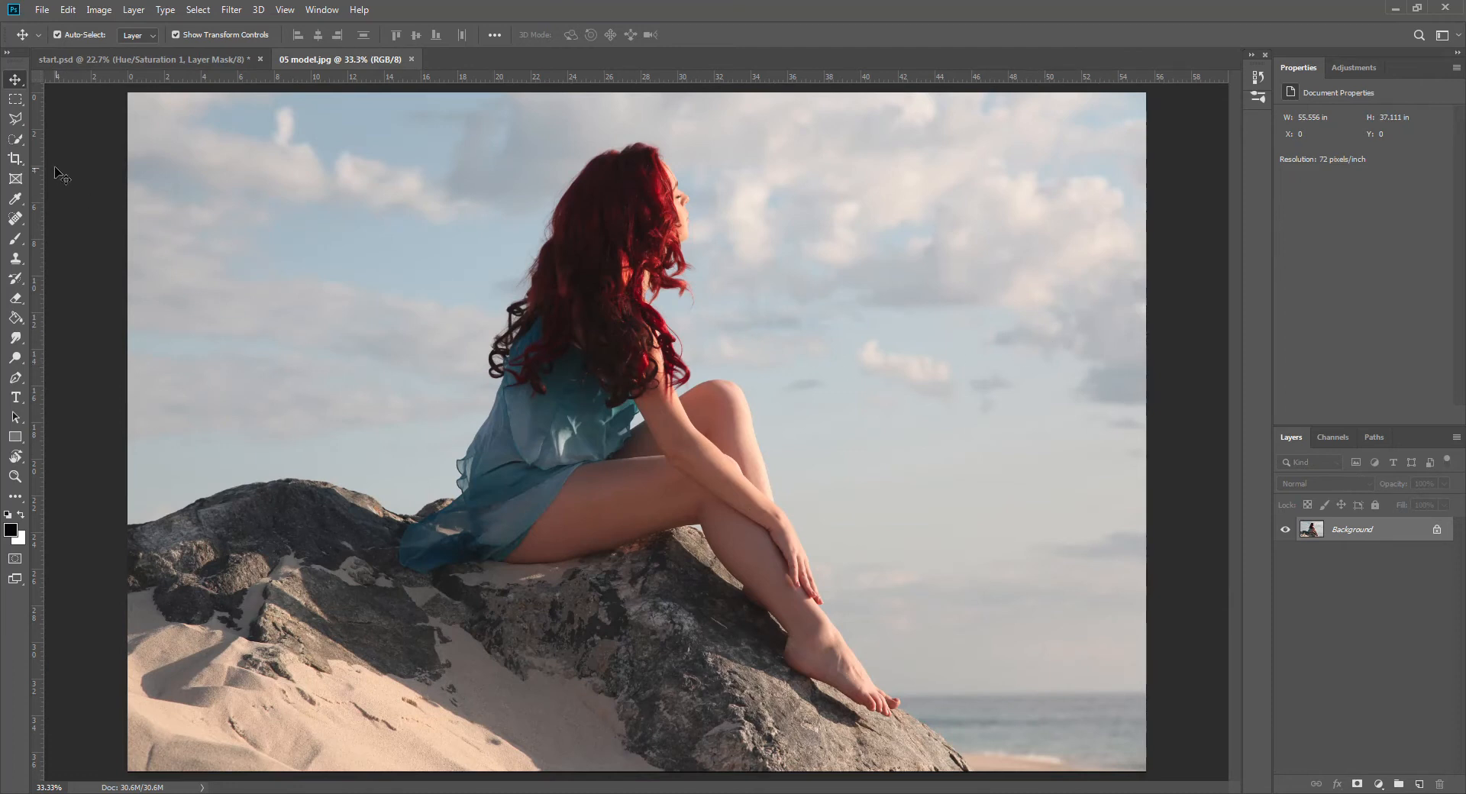
pyautogui.click(15, 140)
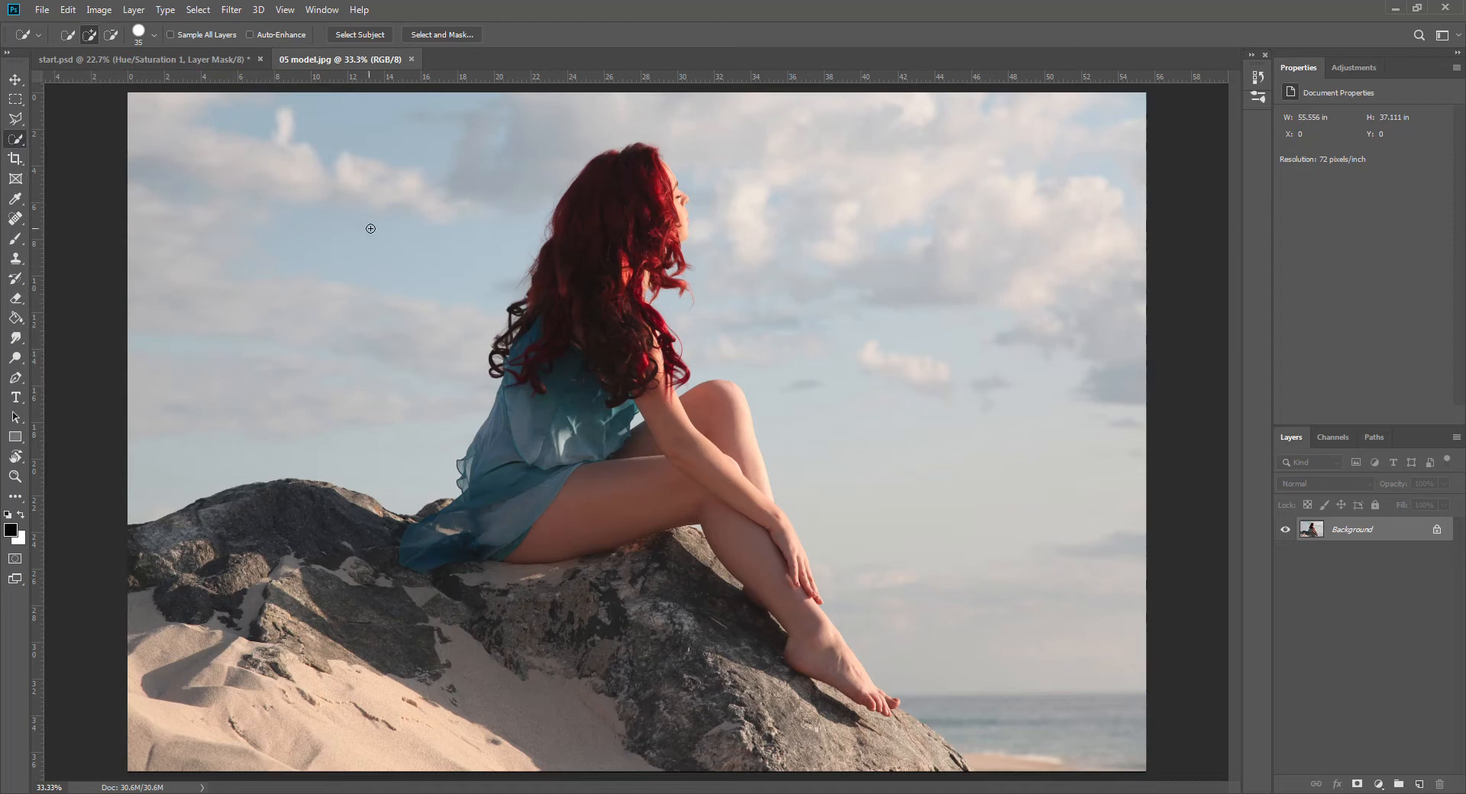
pyautogui.moveTo(675, 224)
pyautogui.mouseDown()
pyautogui.moveTo(655, 168)
pyautogui.moveTo(601, 164)
pyautogui.moveTo(510, 427)
pyautogui.moveTo(460, 529)
pyautogui.moveTo(417, 552)
pyautogui.moveTo(456, 527)
pyautogui.moveTo(635, 505)
pyautogui.mouseUp()
pyautogui.moveTo(724, 451)
pyautogui.mouseDown()
pyautogui.moveTo(737, 400)
pyautogui.moveTo(772, 534)
pyautogui.moveTo(880, 702)
pyautogui.mouseUp()
# Step: Subtract the sliver of sky beside the model's forehead and nose from the selection
pyautogui.scroll(2, 660, 119)
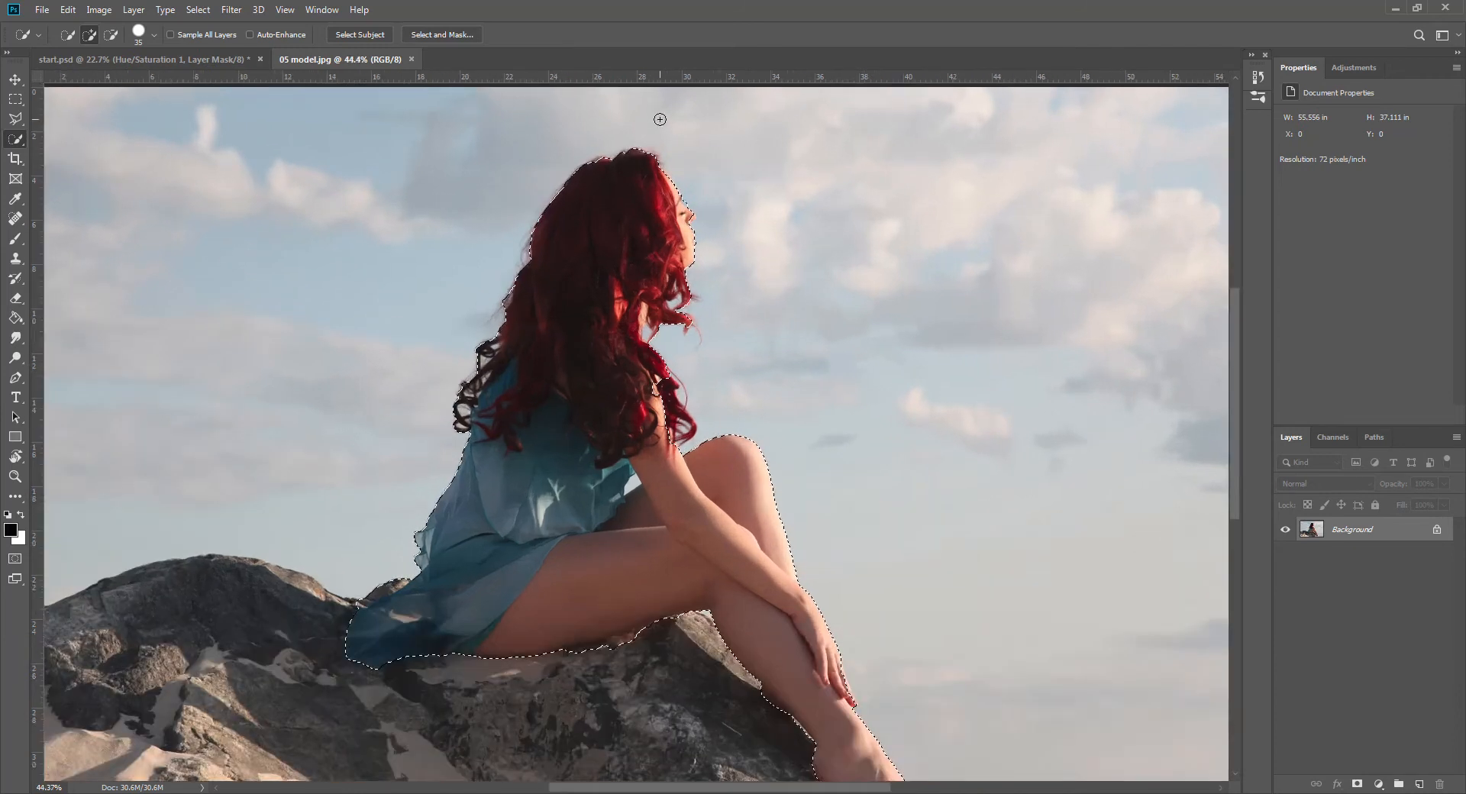
pyautogui.scroll(5, 660, 119)
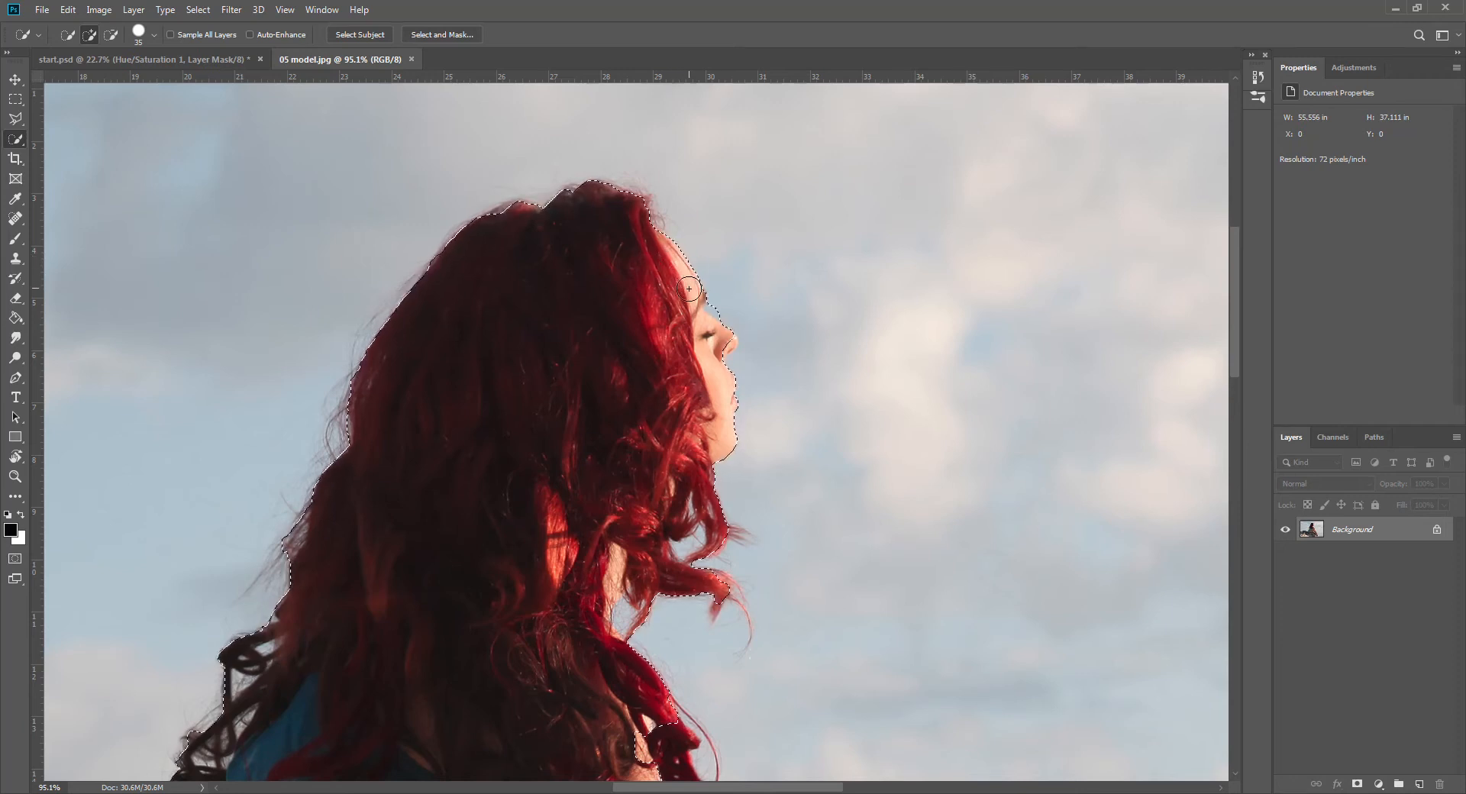
pyautogui.press('alt')
pyautogui.press('alt')
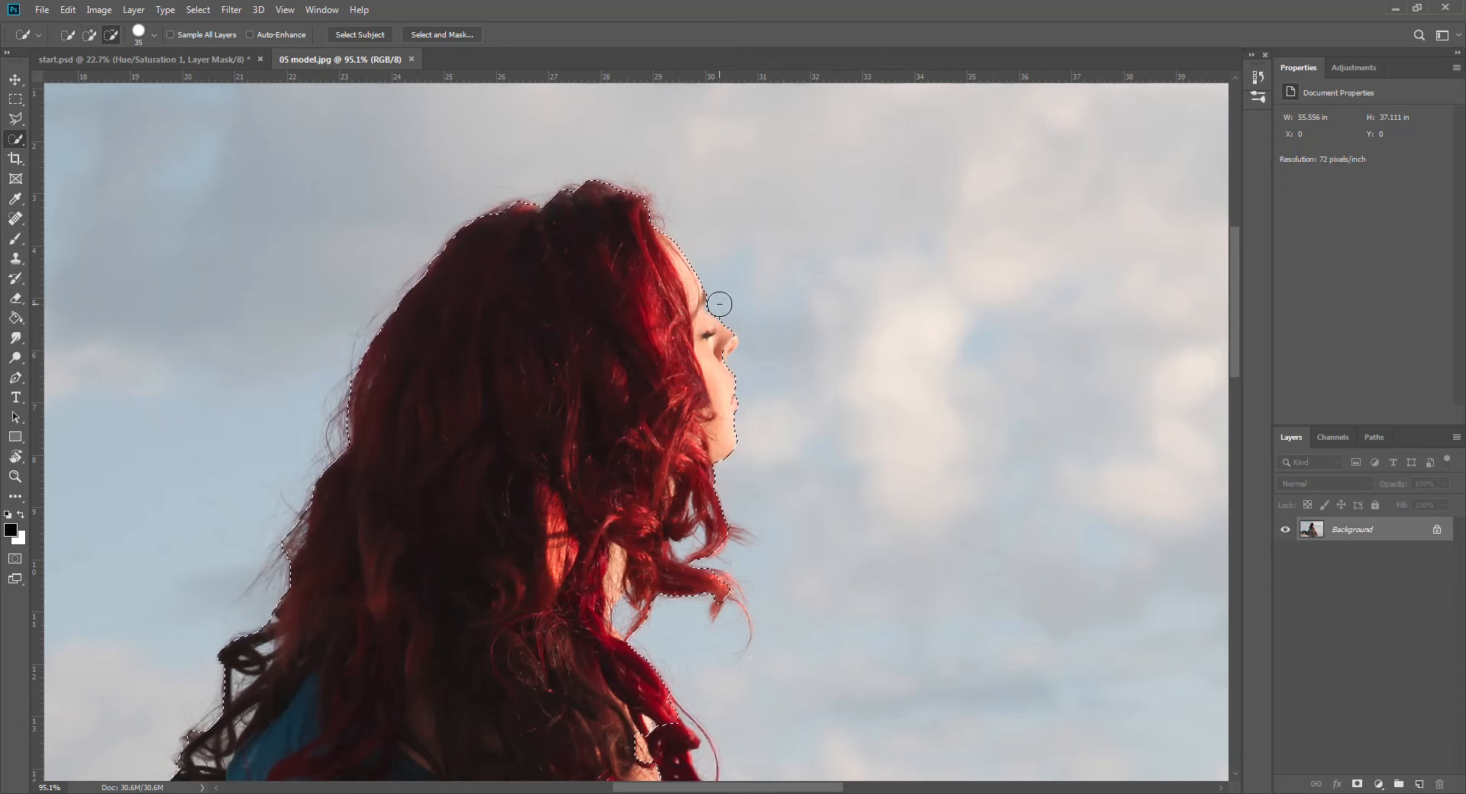
pyautogui.keyDown('alt'); pyautogui.click(718, 304); pyautogui.keyUp('alt')
# Step: Add the hair curls beside the upper arm to the selection and subtract the sky gap between dress and raised knee
pyautogui.press('shift')
pyautogui.moveTo(1235, 307); pyautogui.dragTo(1250, 436)
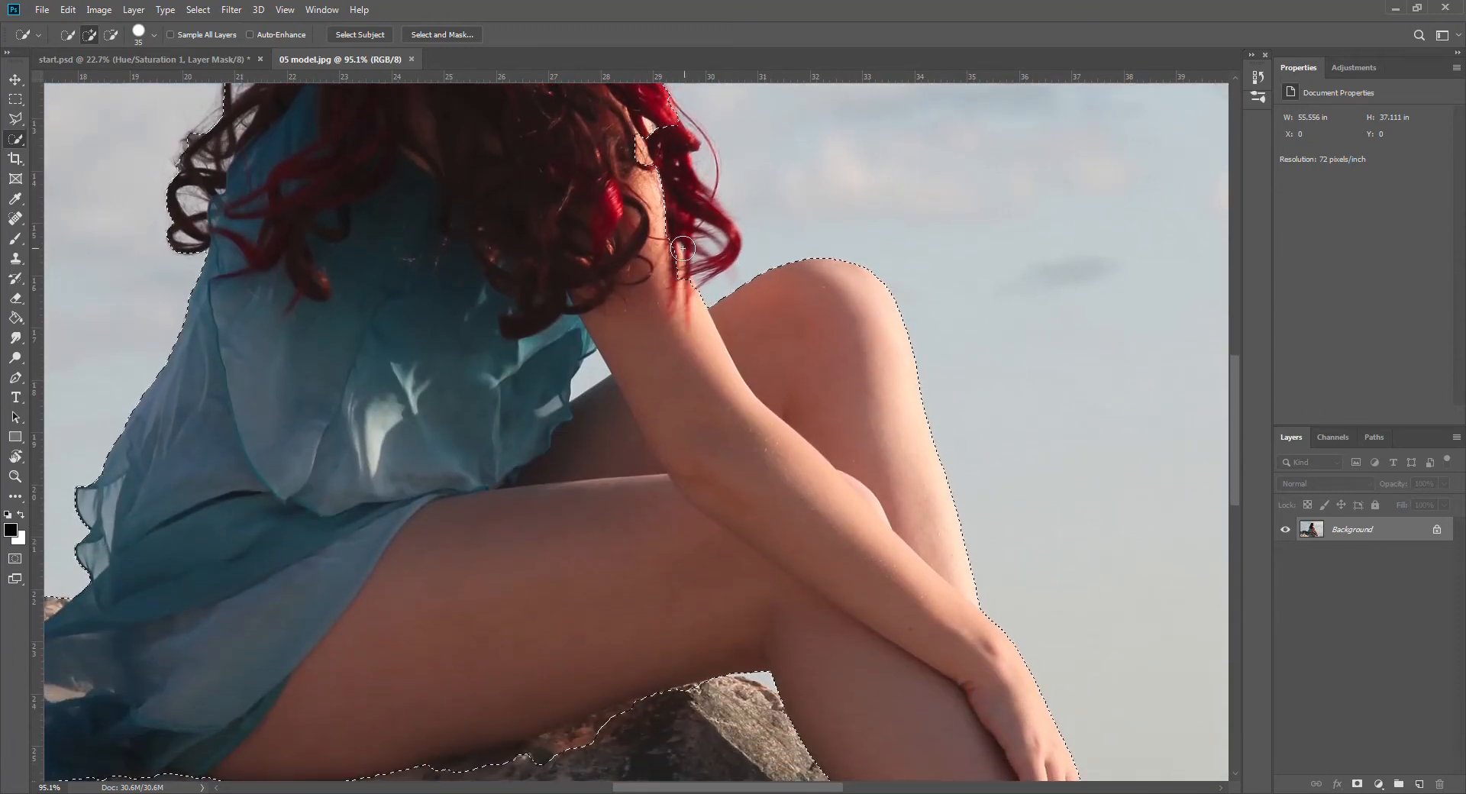
pyautogui.moveTo(659, 248)
pyautogui.mouseDown()
pyautogui.moveTo(673, 199)
pyautogui.moveTo(666, 134)
pyautogui.mouseUp()
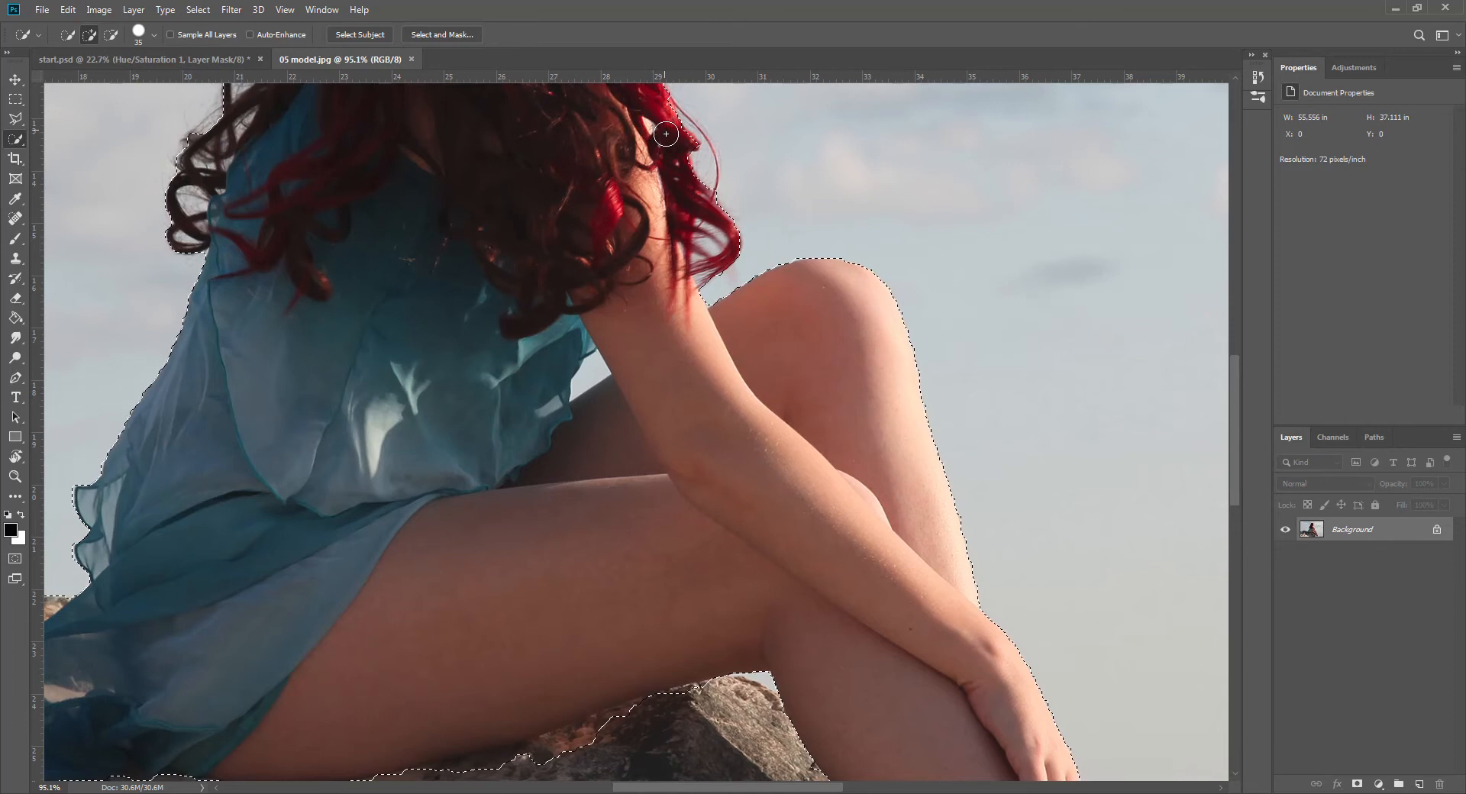
pyautogui.press('alt')
pyautogui.keyDown('alt'); pyautogui.click(593, 372); pyautogui.keyUp('alt')
pyautogui.moveTo(1231, 424); pyautogui.dragTo(1245, 528)
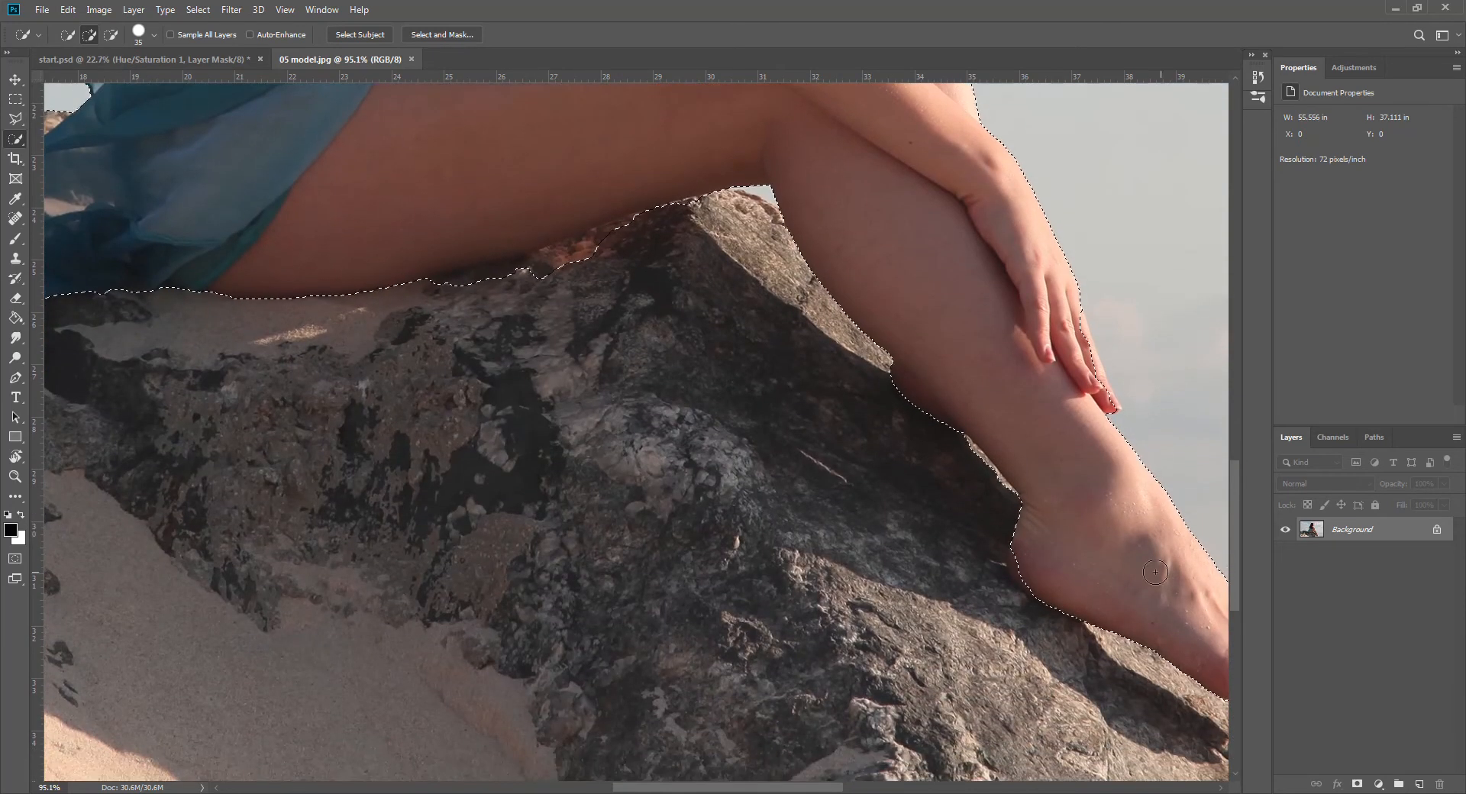
# Step: Subtract the strip of rock behind the model's ankle from the selection using a 25 px Quick Selection brush
pyautogui.click(1074, 329)
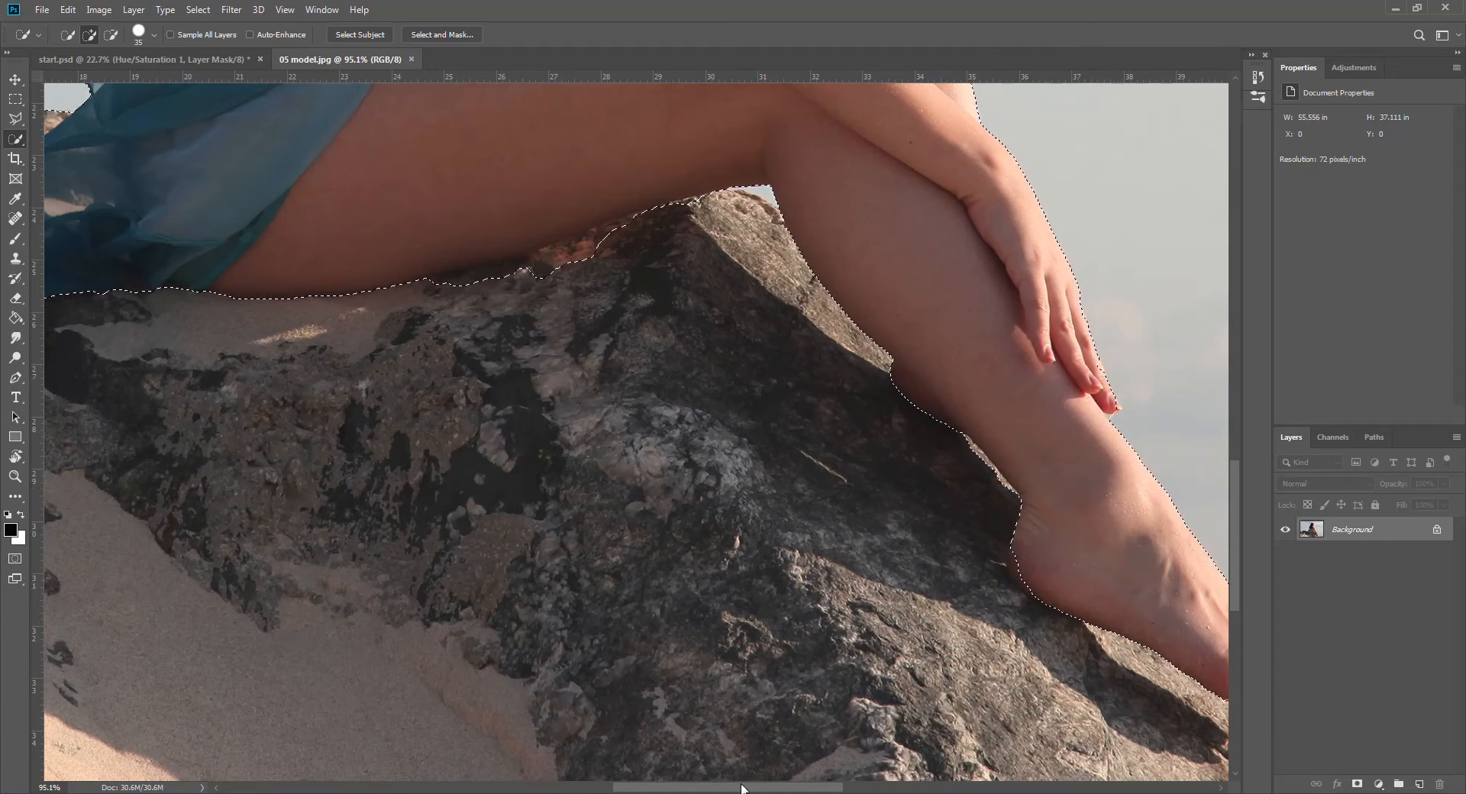
pyautogui.moveTo(745, 788); pyautogui.dragTo(852, 786)
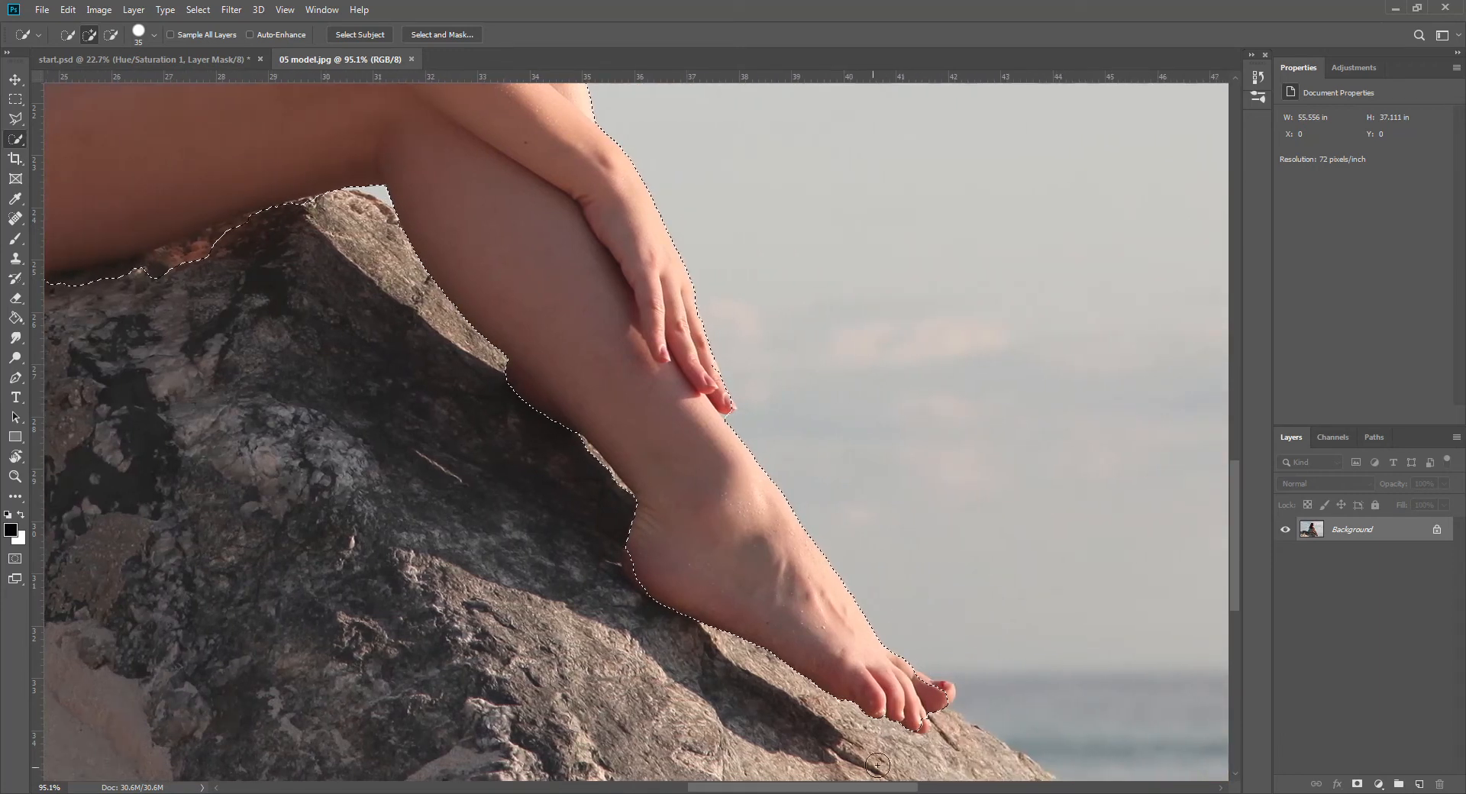
pyautogui.press('[')
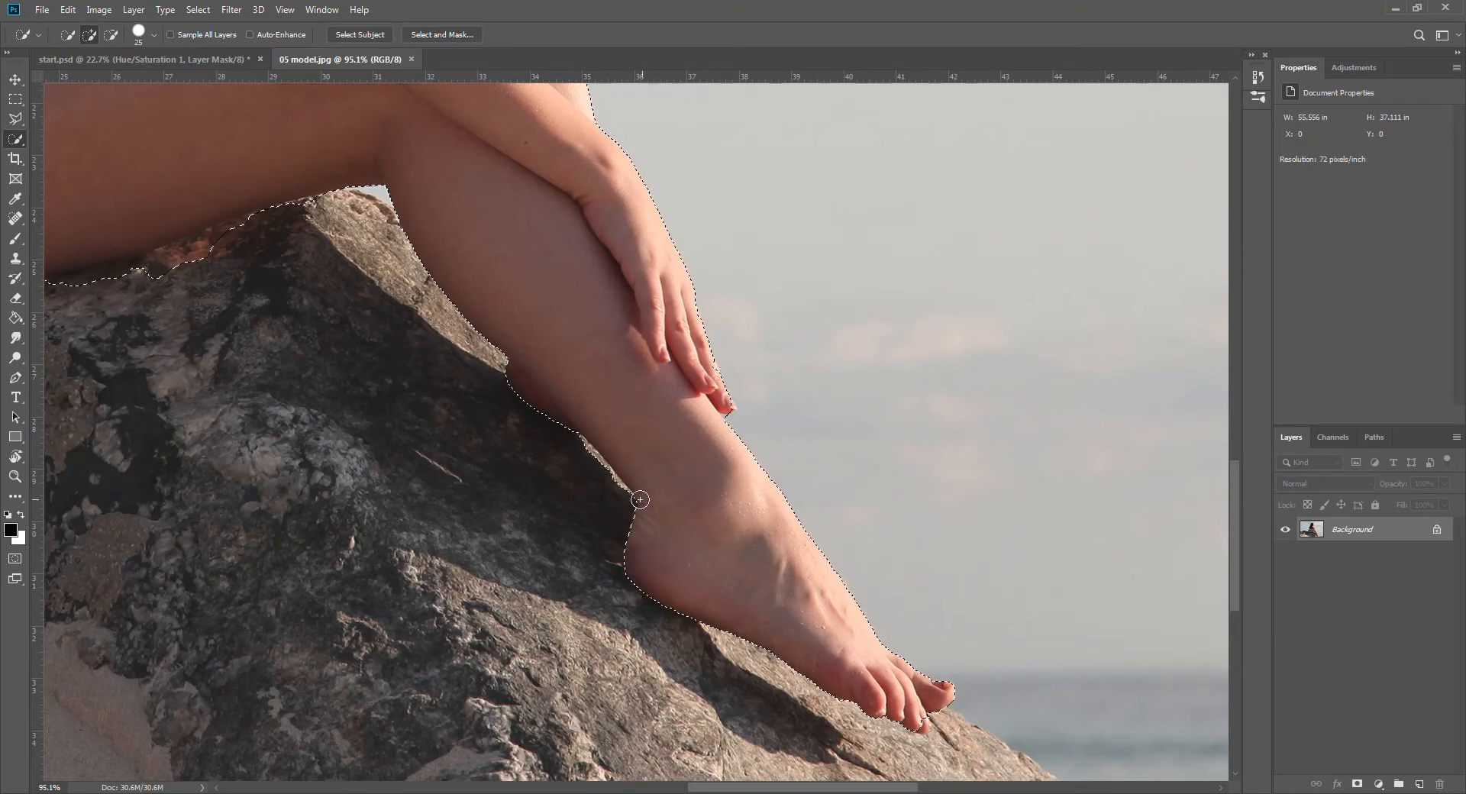
pyautogui.press('alt')
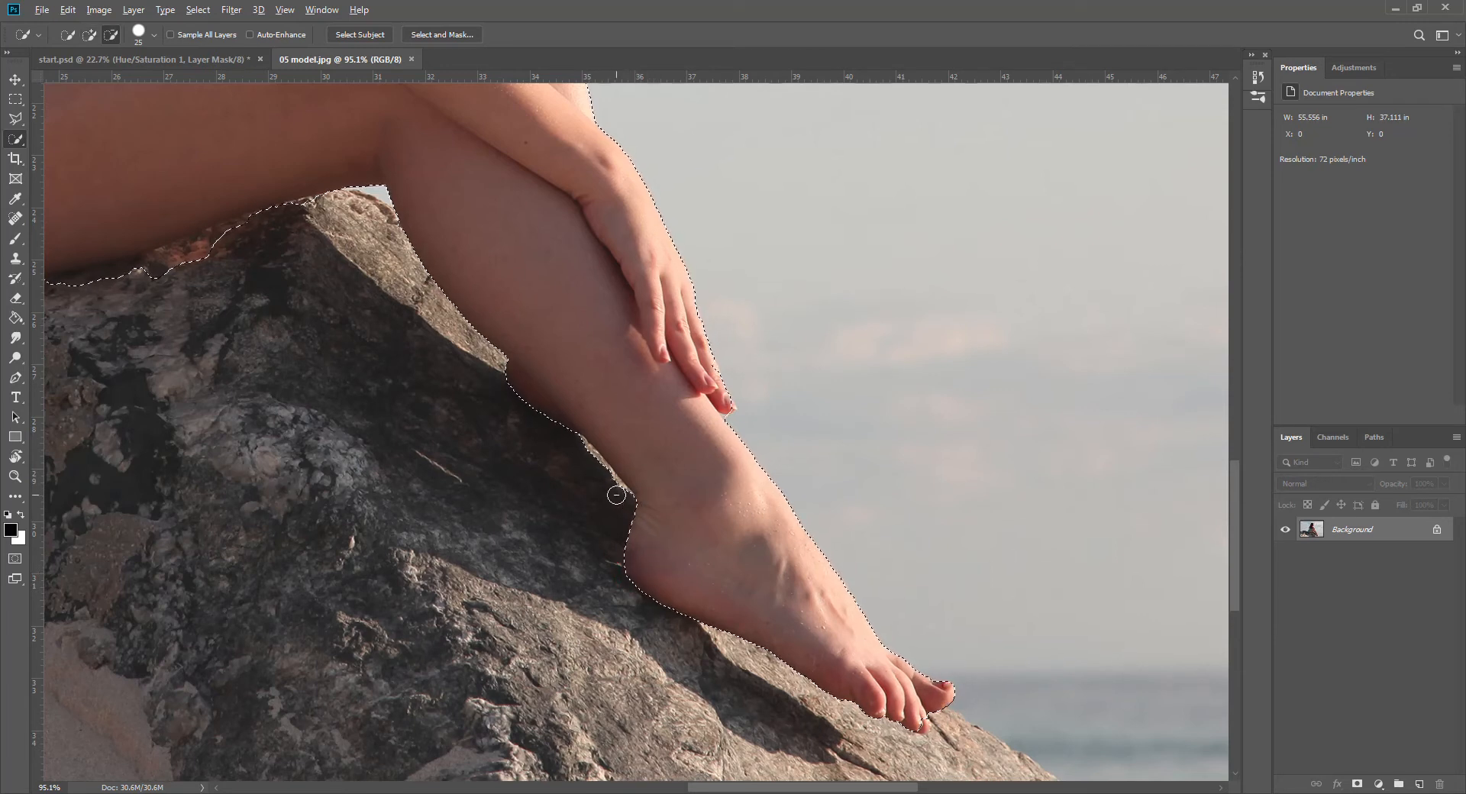
pyautogui.keyDown('alt'); pyautogui.click(620, 495); pyautogui.keyUp('alt')
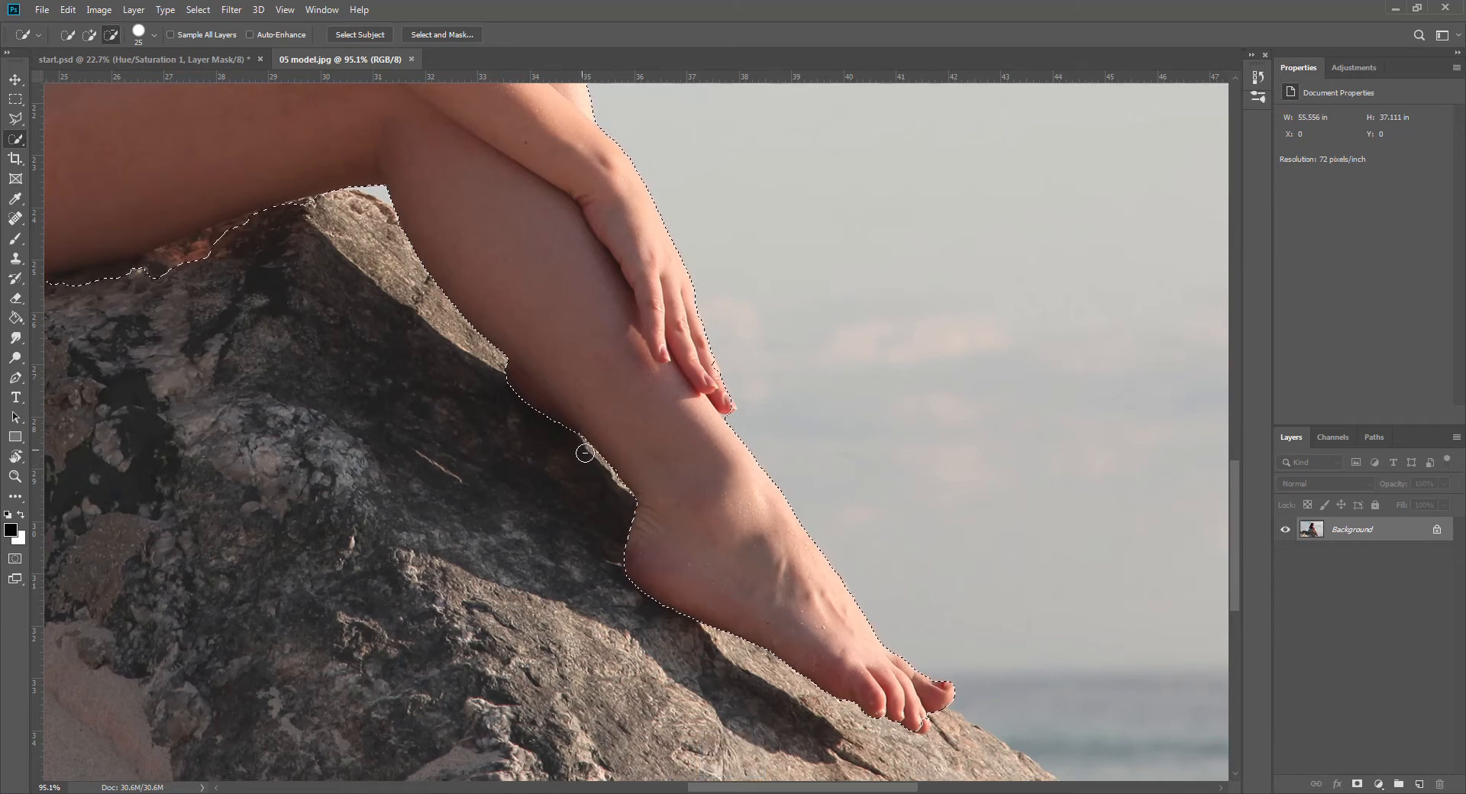
pyautogui.press('alt')
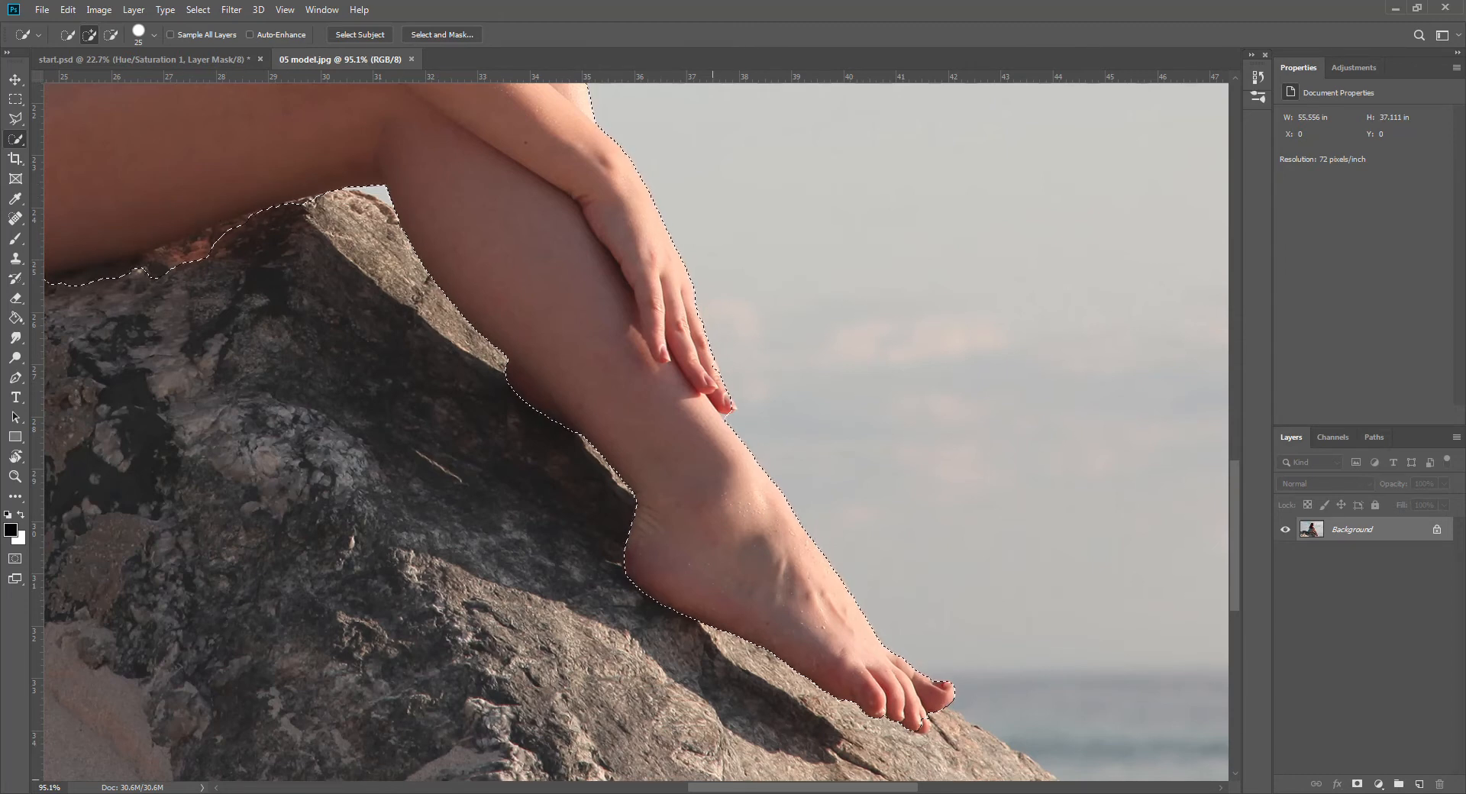
# Step: Subtract the rock beneath the model's thigh, up to the bend of the knee, with the Polygonal Lasso tool
pyautogui.moveTo(801, 791); pyautogui.dragTo(669, 791)
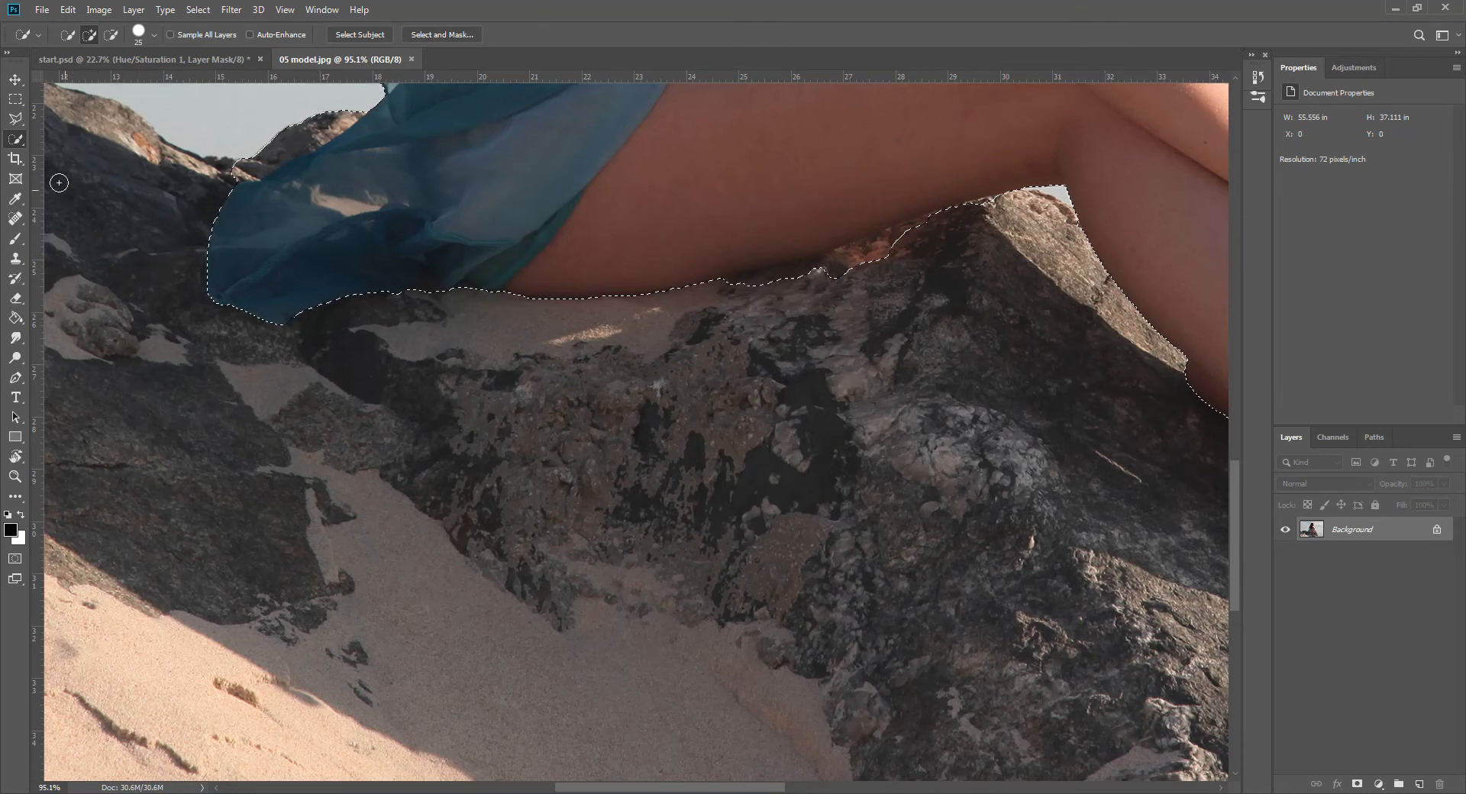
pyautogui.click(14, 119)
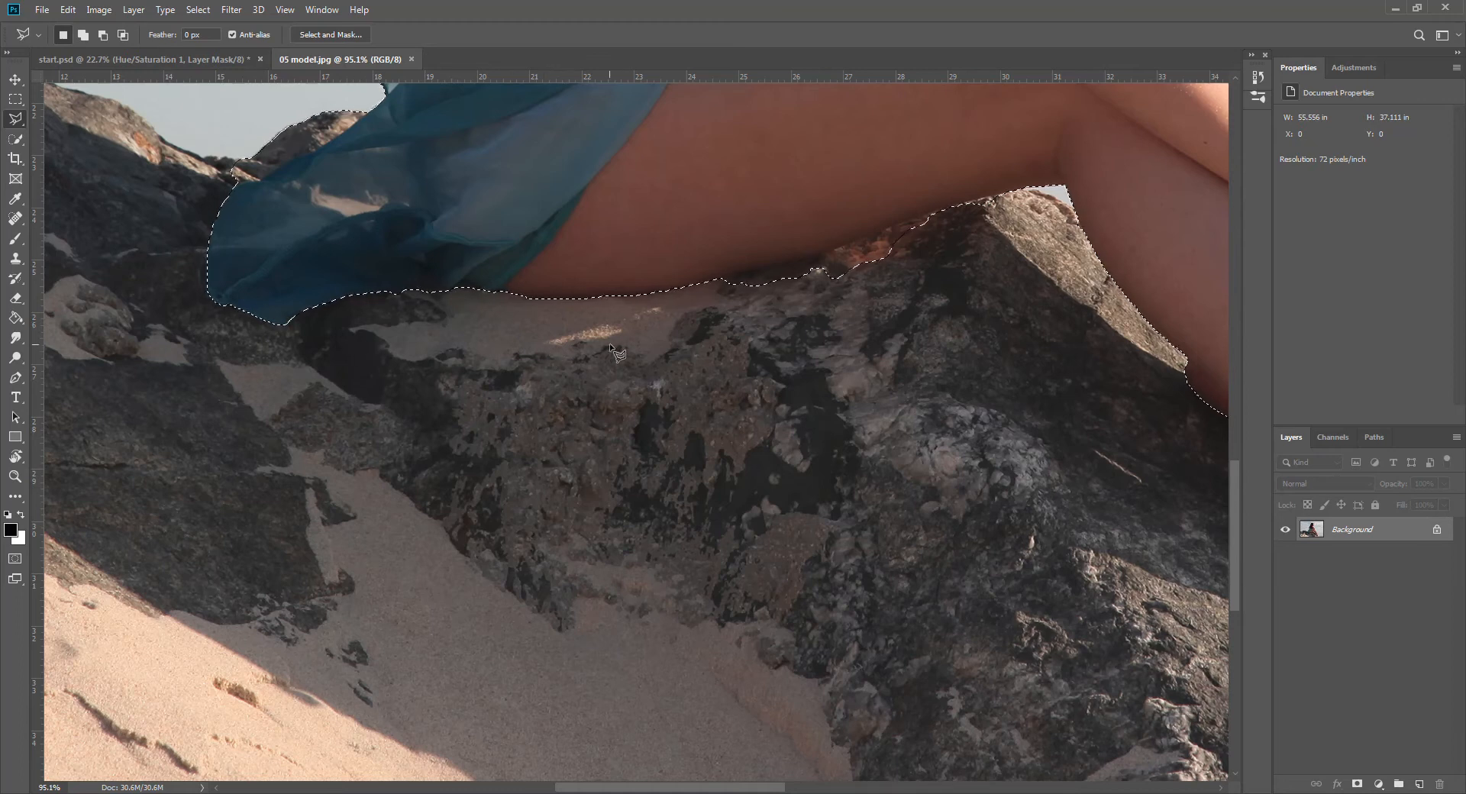
pyautogui.press('alt')
pyautogui.click(714, 279)
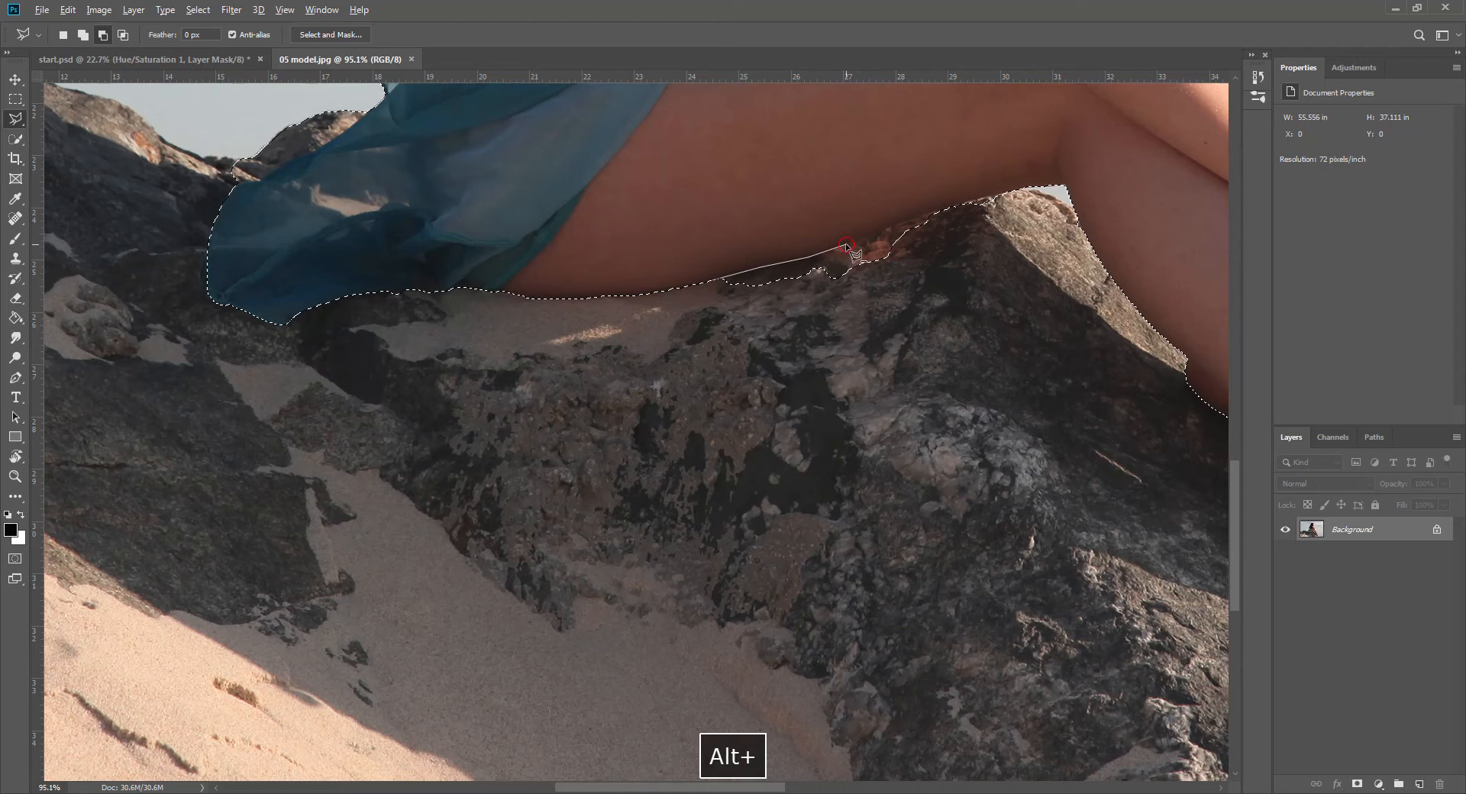
pyautogui.click(889, 228)
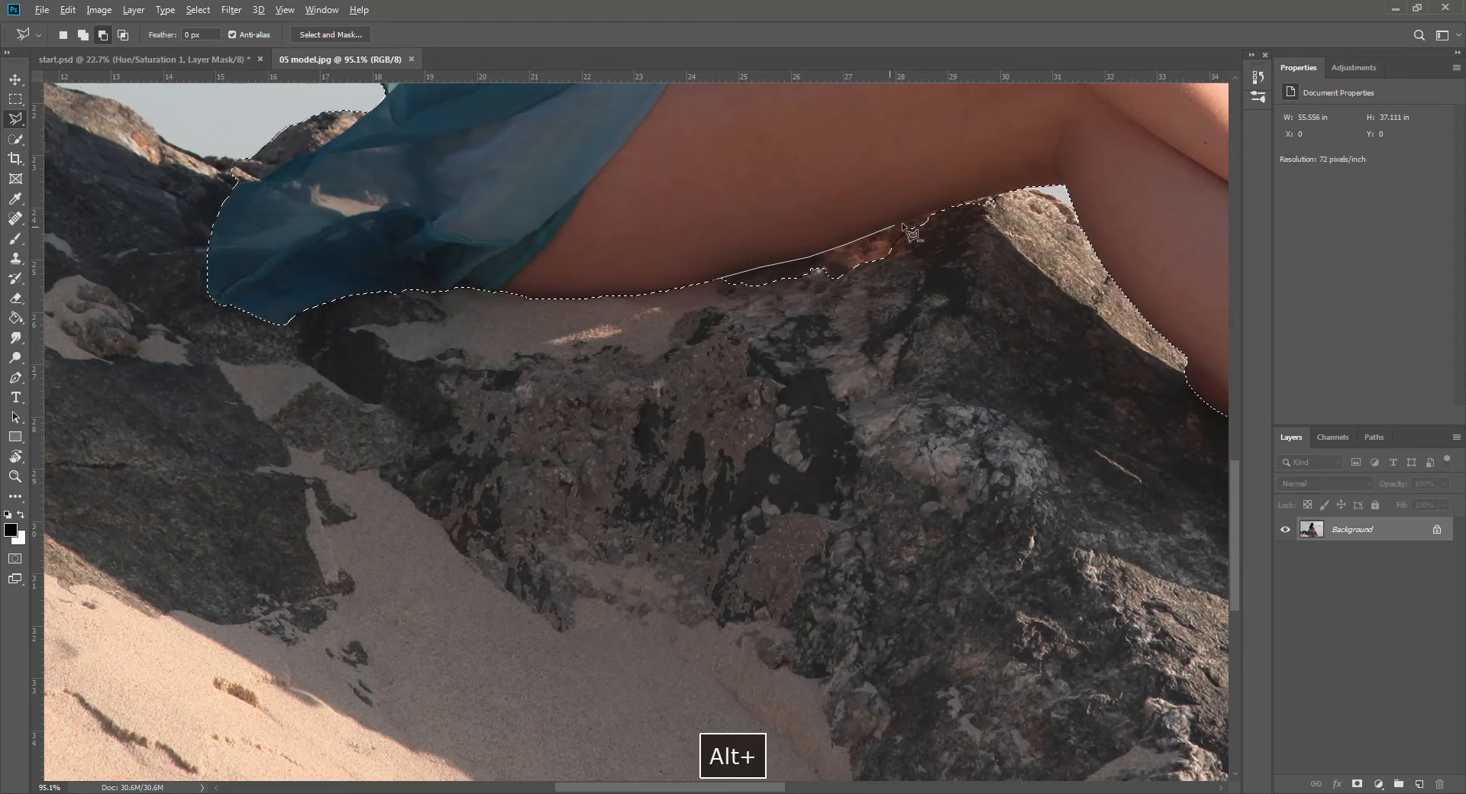
pyautogui.keyDown('alt'); pyautogui.click(1030, 189); pyautogui.keyUp('alt')
pyautogui.keyDown('alt'); pyautogui.click(951, 348); pyautogui.keyUp('alt')
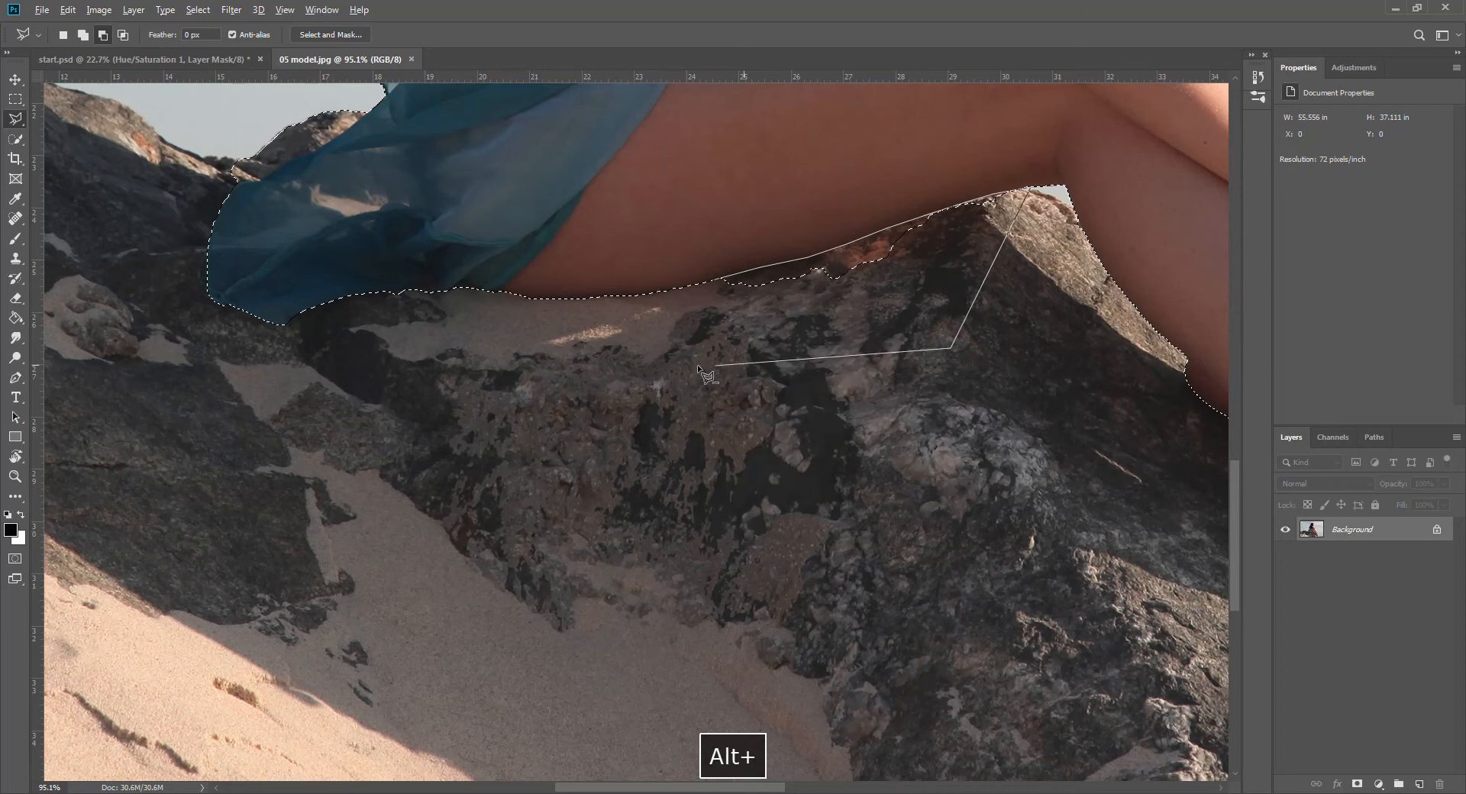
pyautogui.doubleClick(650, 365)
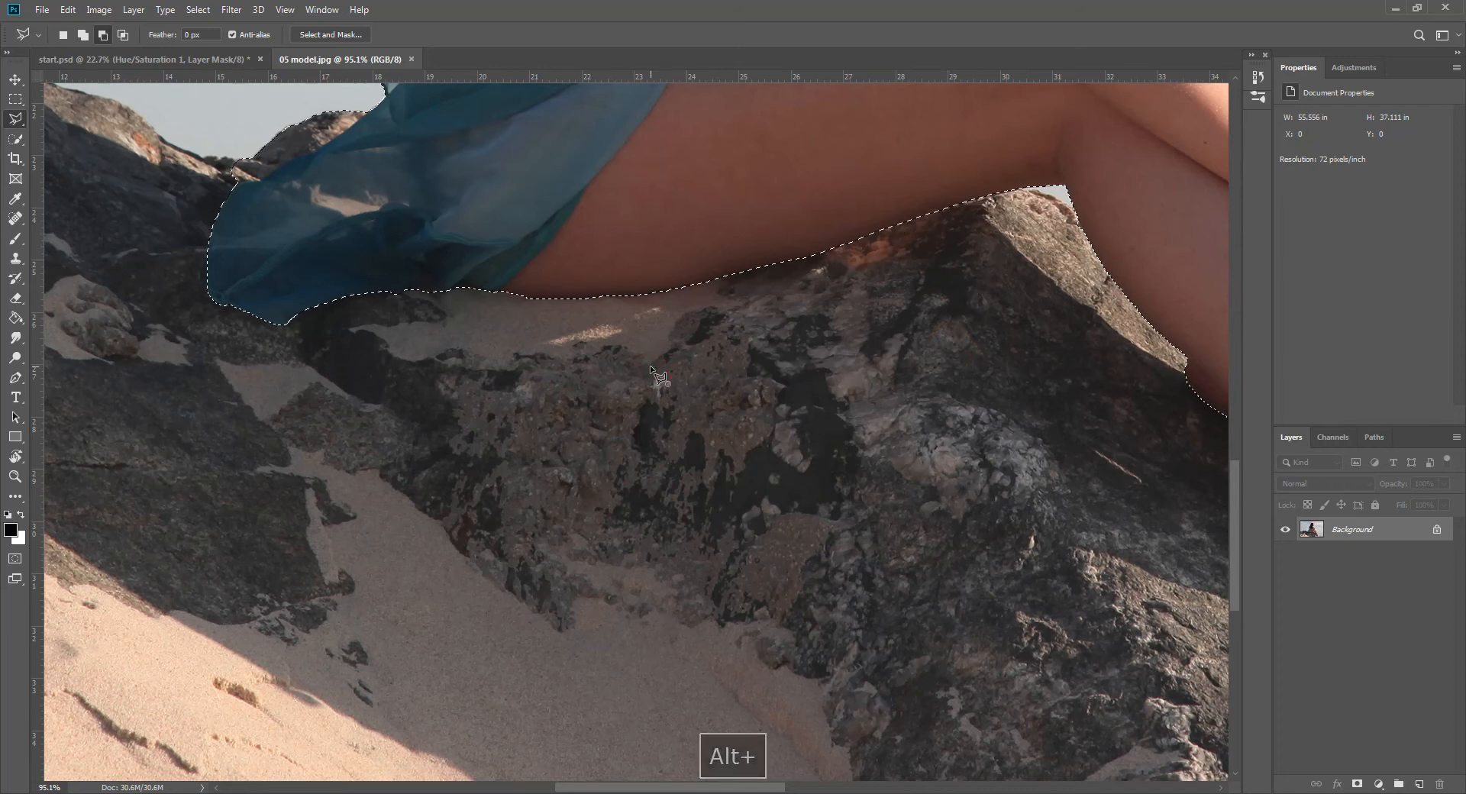
pyautogui.keyDown('alt'); pyautogui.click(649, 365); pyautogui.keyUp('alt')
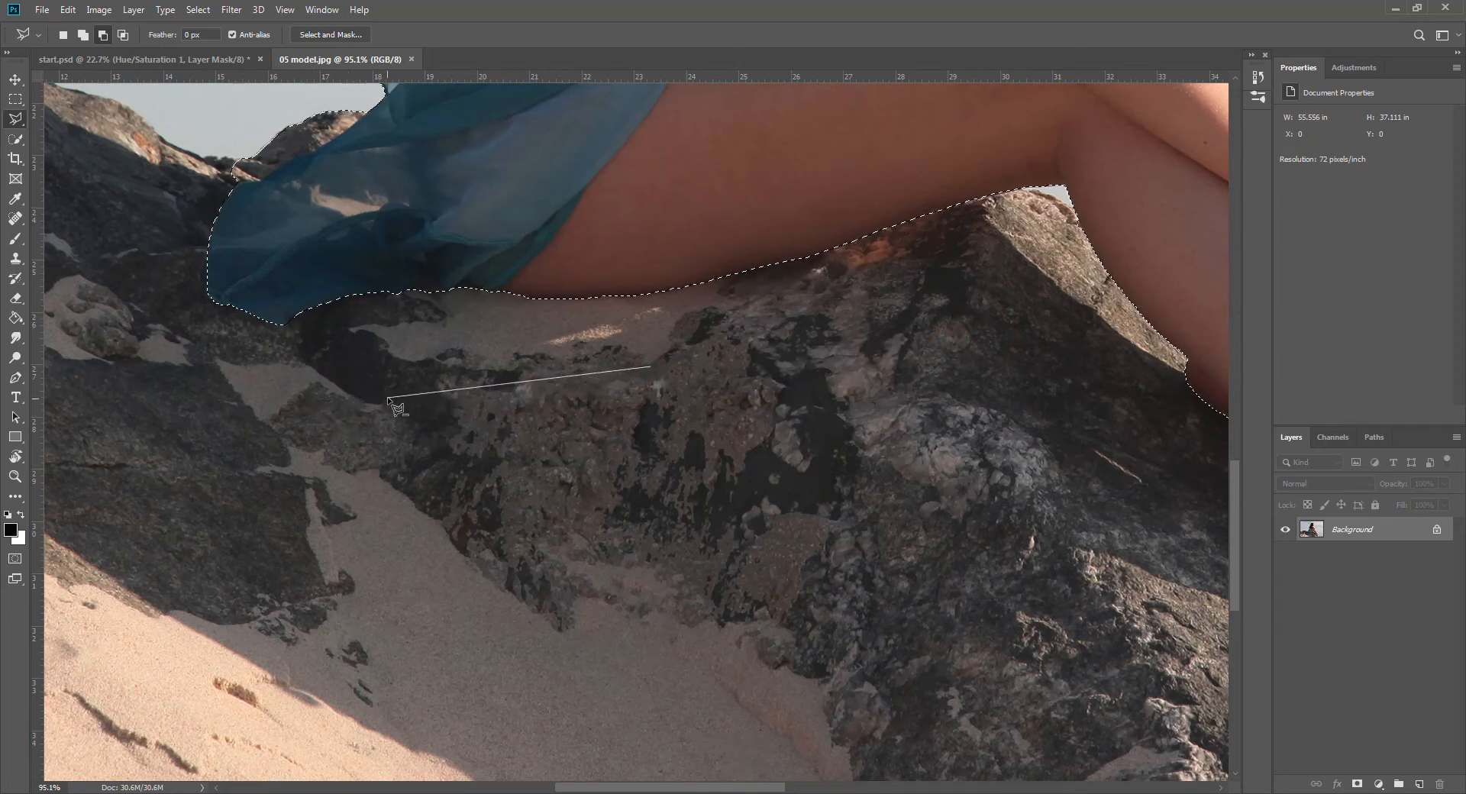
pyautogui.press('Escape')
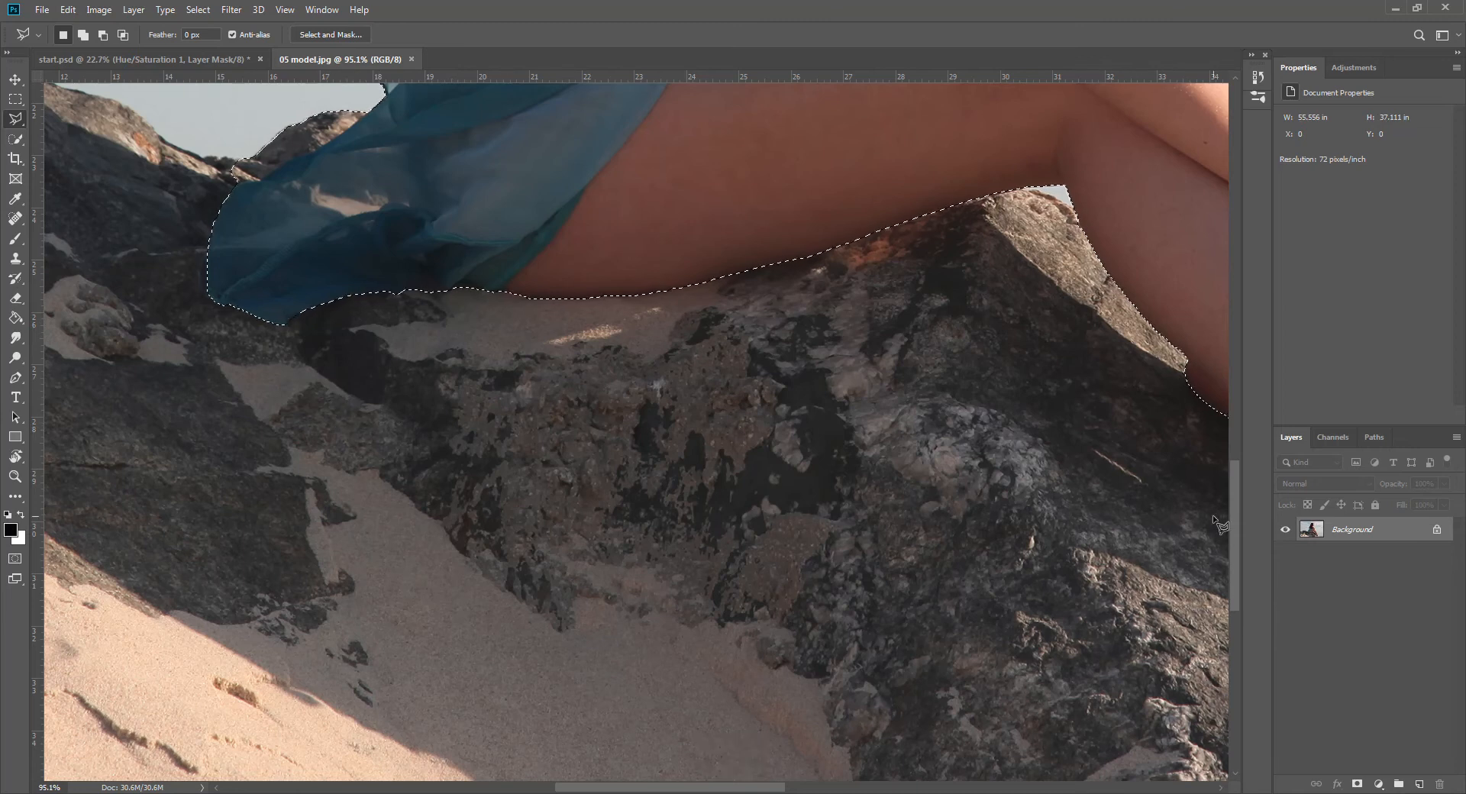
# Step: Clean up the selection around the rock behind the dress with the Quick Selection tool, subtracting the excess
pyautogui.moveTo(1231, 526); pyautogui.dragTo(1241, 467)
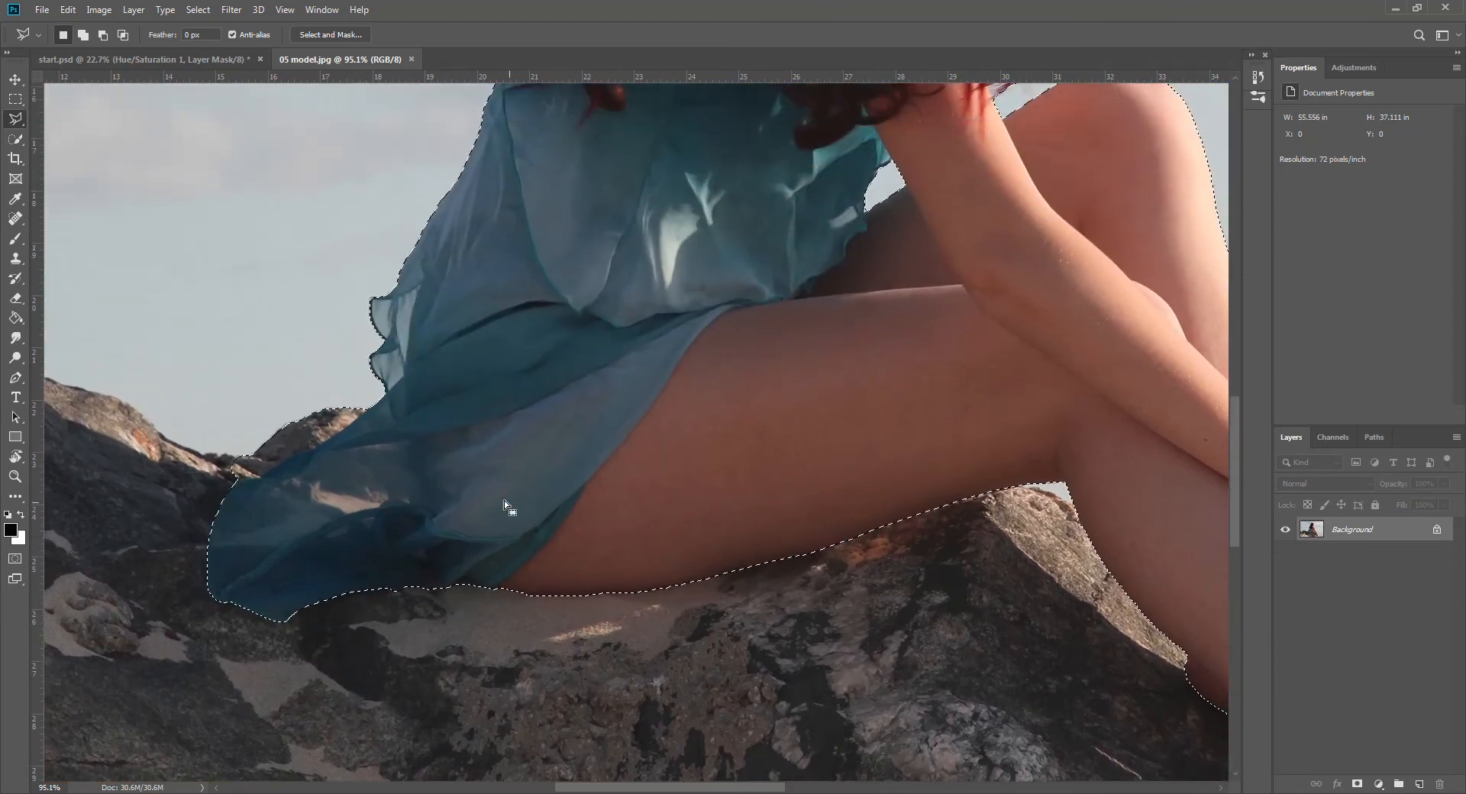
pyautogui.click(16, 140)
pyautogui.click(348, 408)
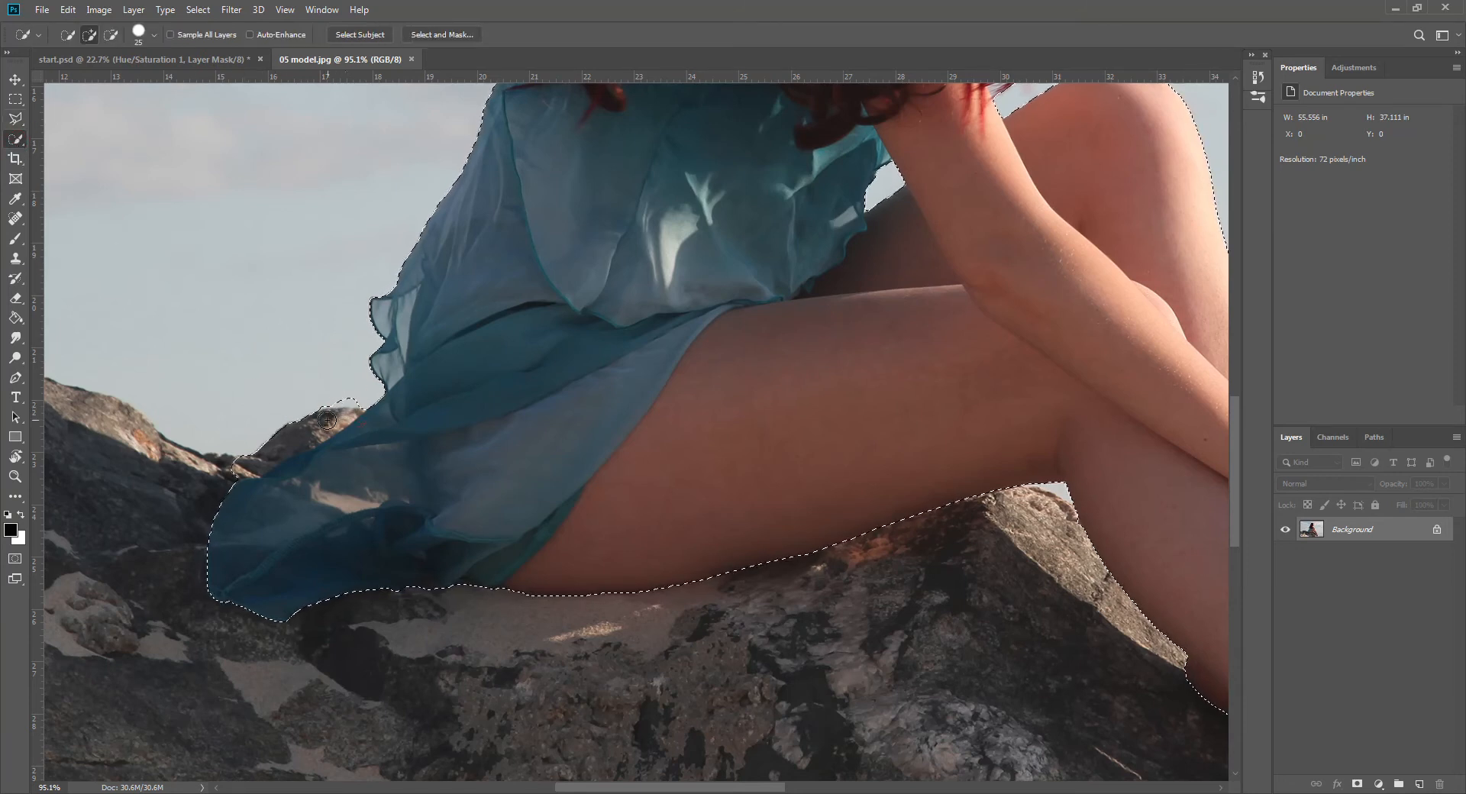
pyautogui.press('alt')
pyautogui.moveTo(356, 400)
pyautogui.mouseDown()
pyautogui.moveTo(232, 469)
pyautogui.moveTo(341, 398)
pyautogui.mouseUp()
# Step: Open Select and Mask and refine the hair edges along the back, crown and curls below the face with the Refine Edge Brush
pyautogui.moveTo(1237, 488); pyautogui.dragTo(1262, 379)
pyautogui.scroll(-3, 1023, 422)
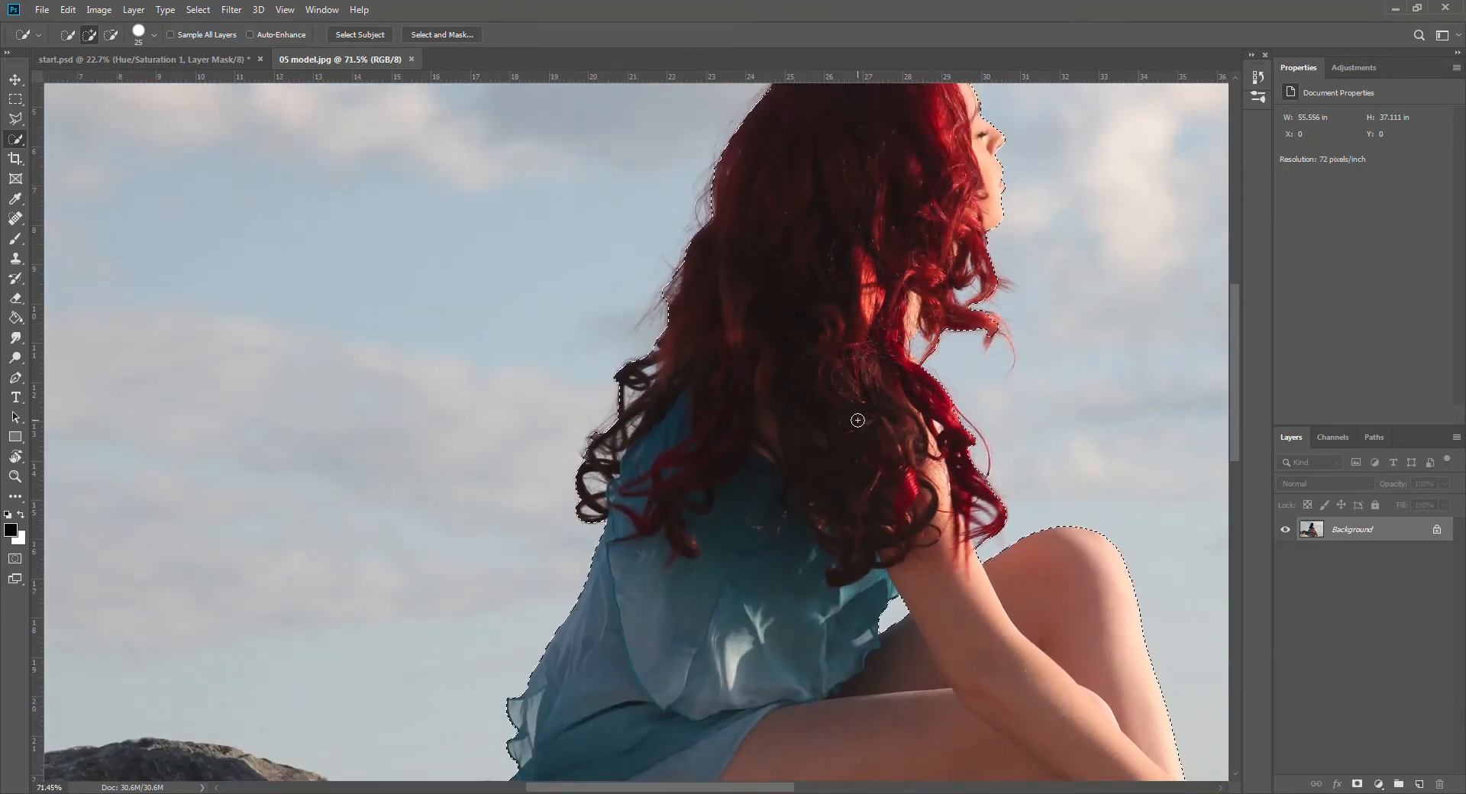
pyautogui.scroll(-1, 883, 419)
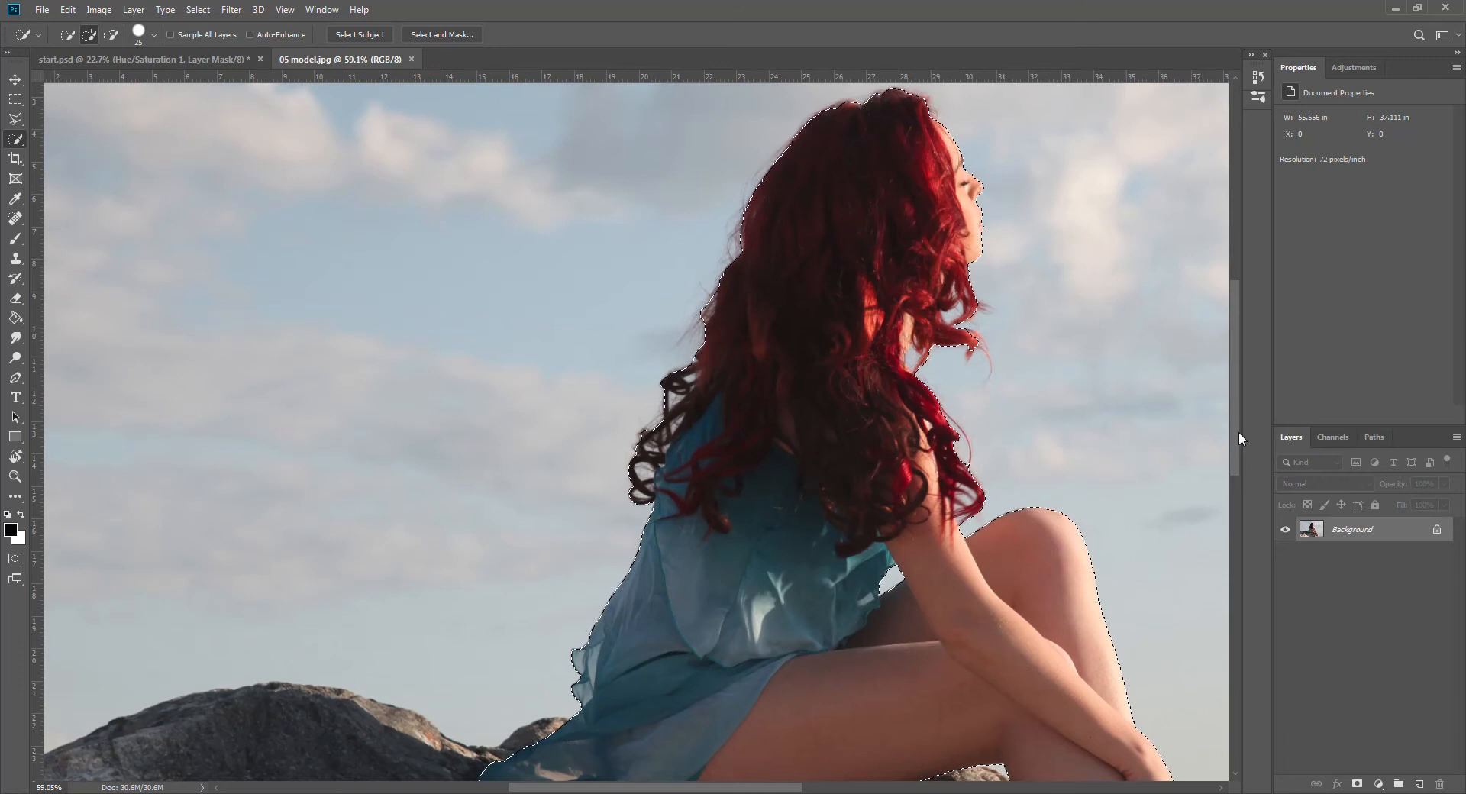
pyautogui.moveTo(1239, 433); pyautogui.dragTo(1243, 401)
pyautogui.moveTo(691, 786); pyautogui.dragTo(735, 786)
pyautogui.scroll(2, 759, 678)
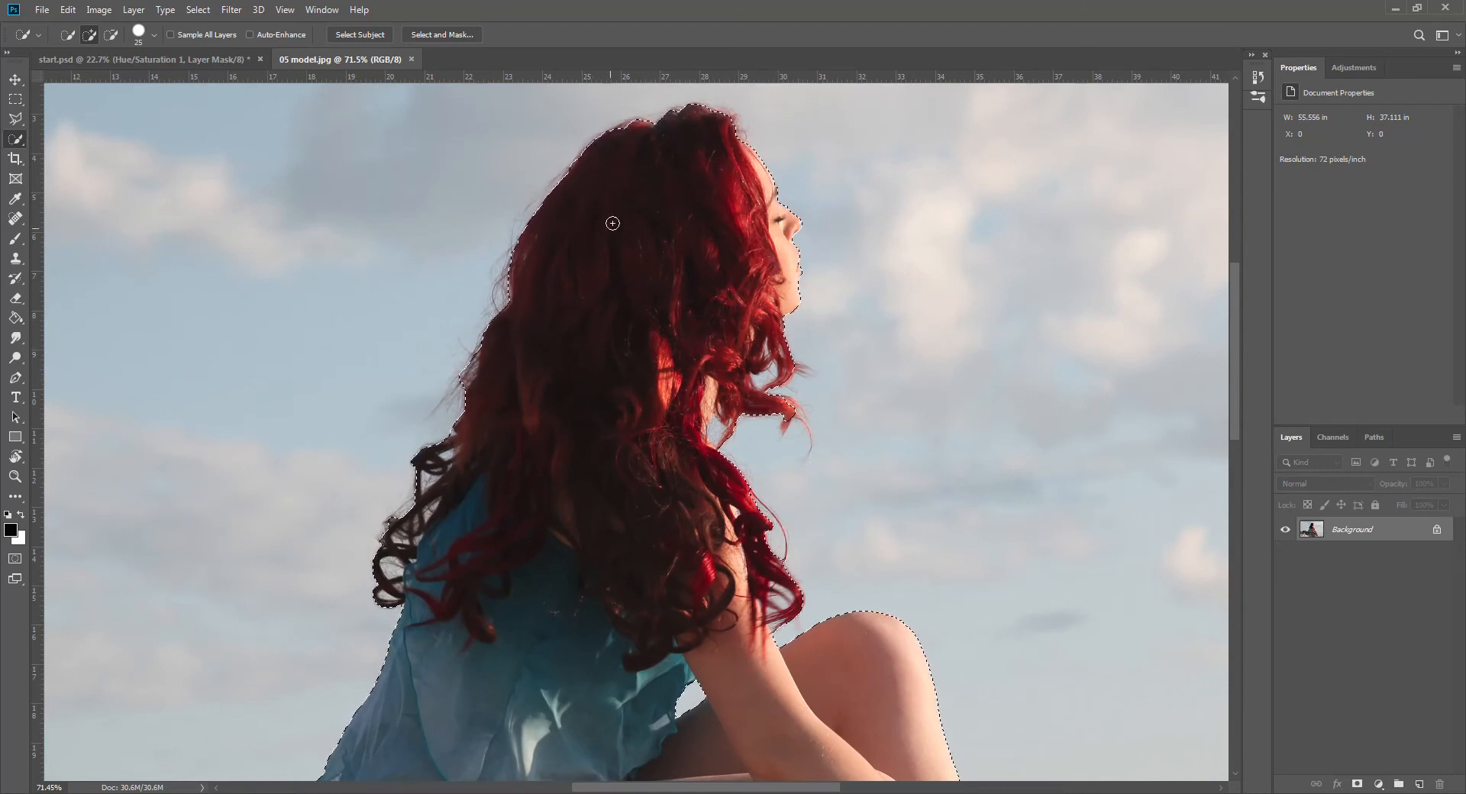
pyautogui.click(443, 34)
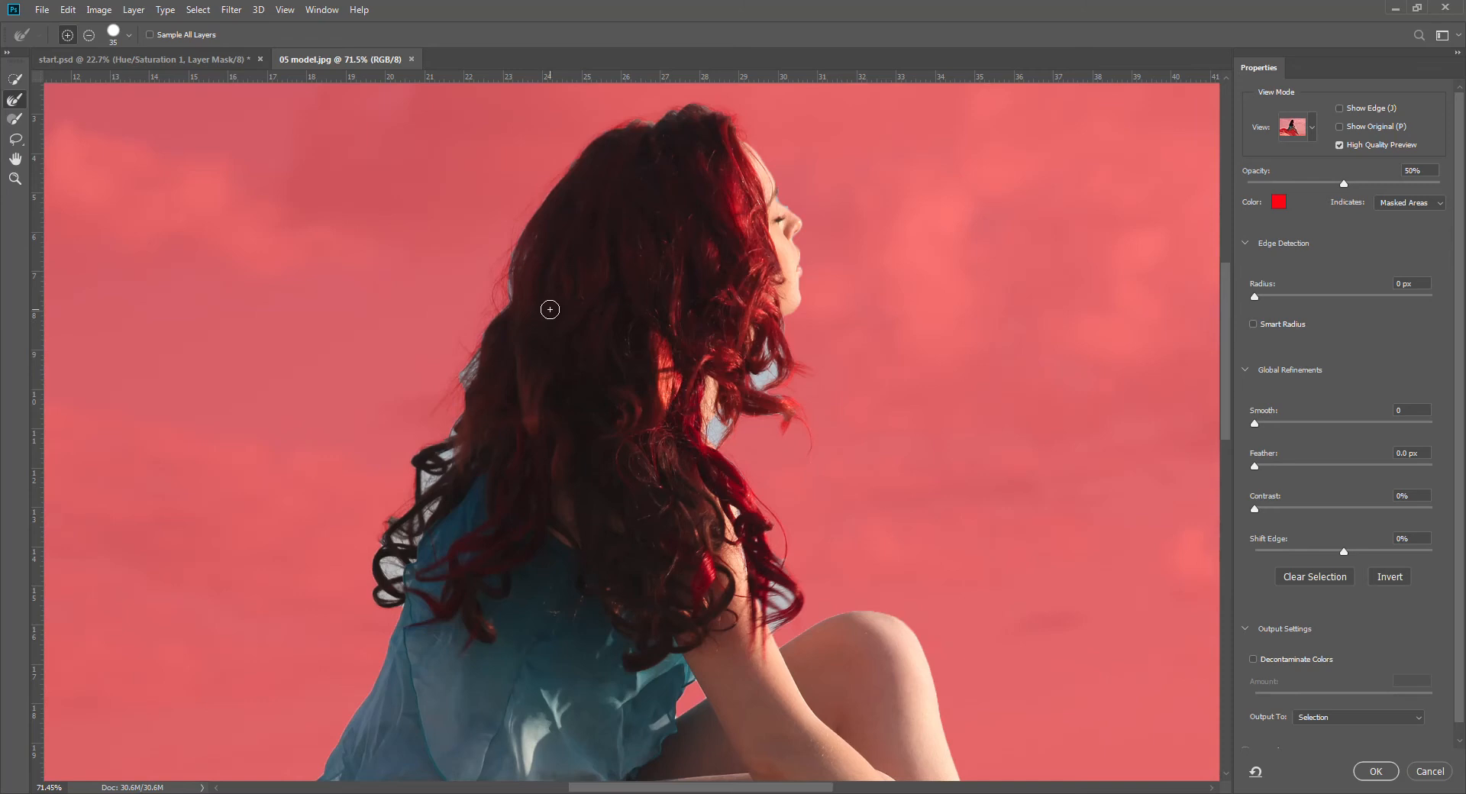
pyautogui.click(15, 101)
pyautogui.moveTo(427, 474)
pyautogui.mouseDown()
pyautogui.moveTo(452, 437)
pyautogui.moveTo(417, 477)
pyautogui.moveTo(414, 517)
pyautogui.moveTo(439, 496)
pyautogui.moveTo(420, 527)
pyautogui.moveTo(438, 495)
pyautogui.moveTo(403, 546)
pyautogui.moveTo(409, 523)
pyautogui.moveTo(382, 541)
pyautogui.moveTo(388, 531)
pyautogui.moveTo(384, 575)
pyautogui.moveTo(409, 550)
pyautogui.moveTo(388, 576)
pyautogui.moveTo(394, 607)
pyautogui.moveTo(391, 520)
pyautogui.moveTo(378, 529)
pyautogui.moveTo(412, 497)
pyautogui.moveTo(572, 171)
pyautogui.moveTo(630, 124)
pyautogui.moveTo(724, 113)
pyautogui.mouseUp()
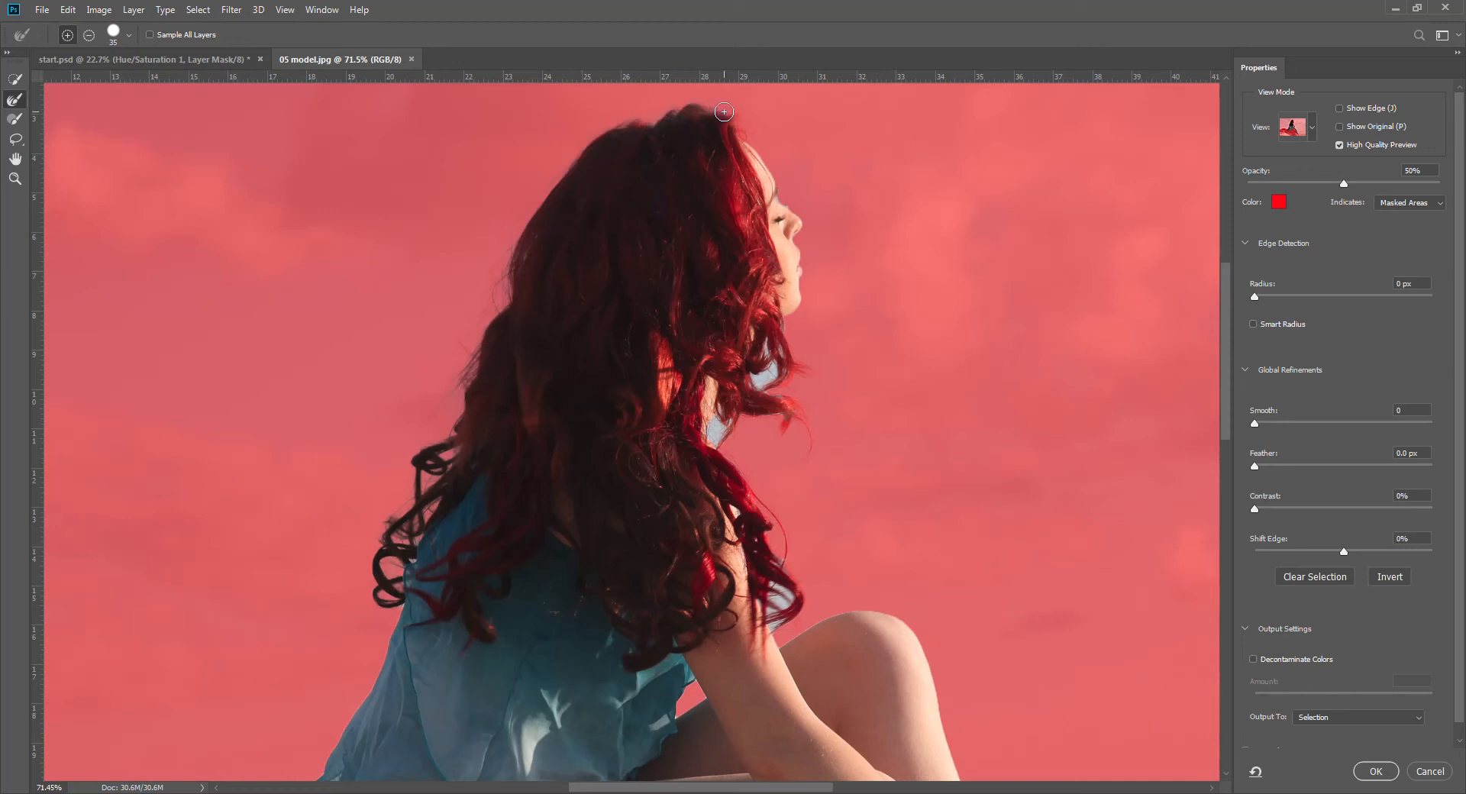
pyautogui.moveTo(782, 327); pyautogui.dragTo(789, 344)
pyautogui.moveTo(783, 377)
pyautogui.mouseDown()
pyautogui.moveTo(760, 386)
pyautogui.moveTo(770, 339)
pyautogui.mouseUp()
pyautogui.moveTo(714, 439)
pyautogui.mouseDown()
pyautogui.moveTo(759, 397)
pyautogui.moveTo(791, 404)
pyautogui.mouseUp()
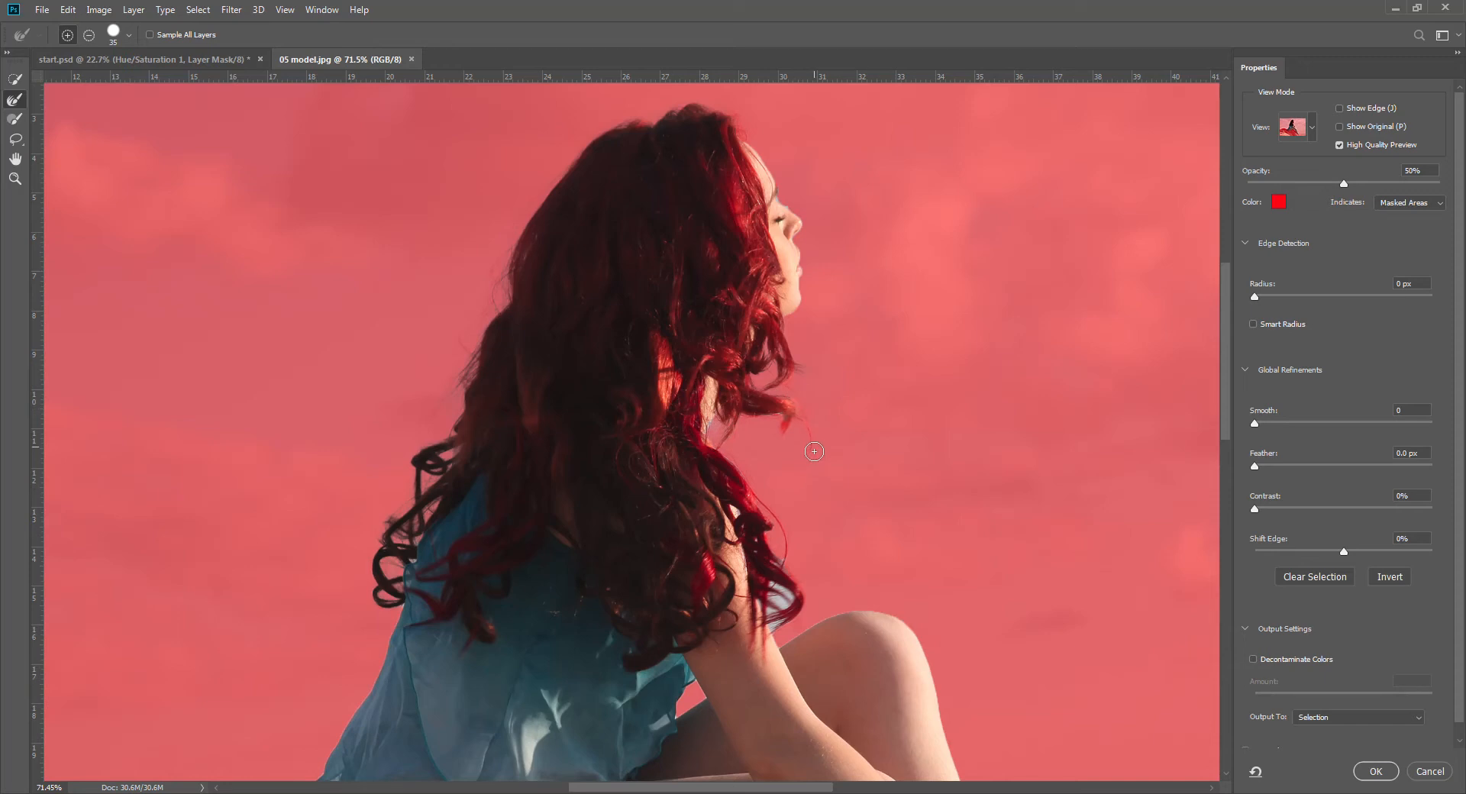
pyautogui.moveTo(785, 404)
pyautogui.mouseDown()
pyautogui.moveTo(784, 434)
pyautogui.moveTo(787, 414)
pyautogui.mouseUp()
# Step: Check the refined hair mask in Black & White view, then return to Overlay view
pyautogui.click(1313, 131)
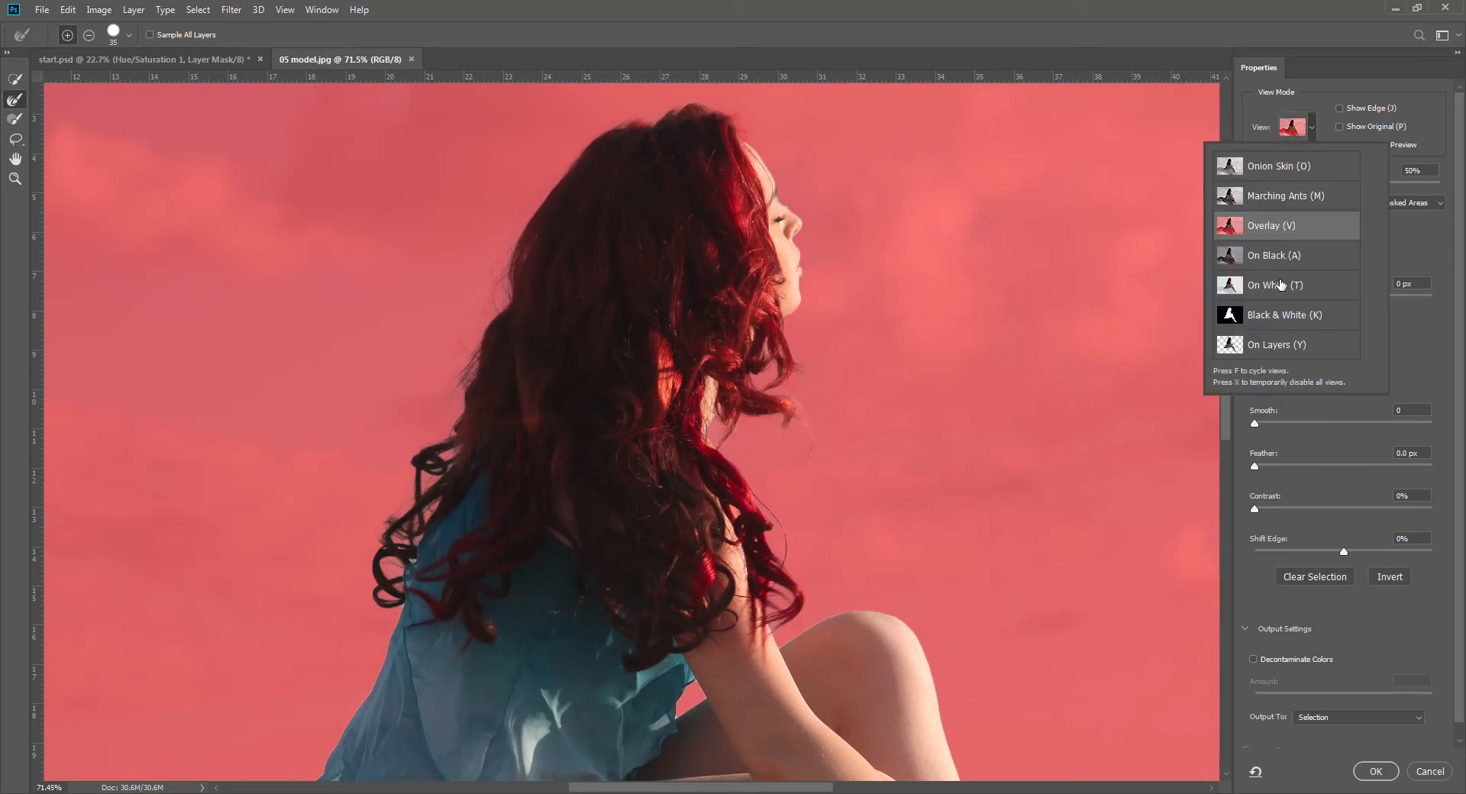
pyautogui.click(1271, 320)
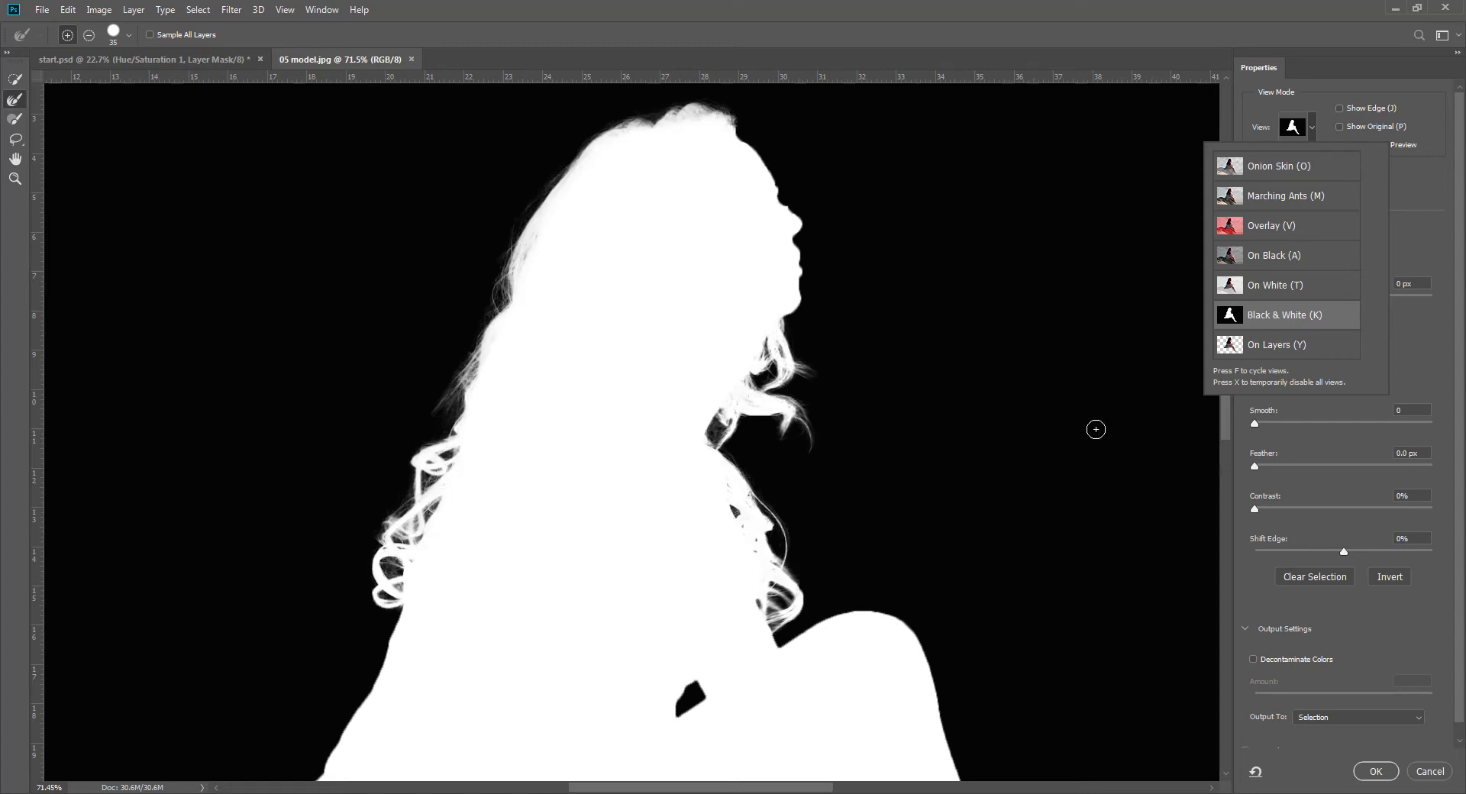
pyautogui.click(1322, 121)
pyautogui.click(1315, 131)
pyautogui.click(1273, 229)
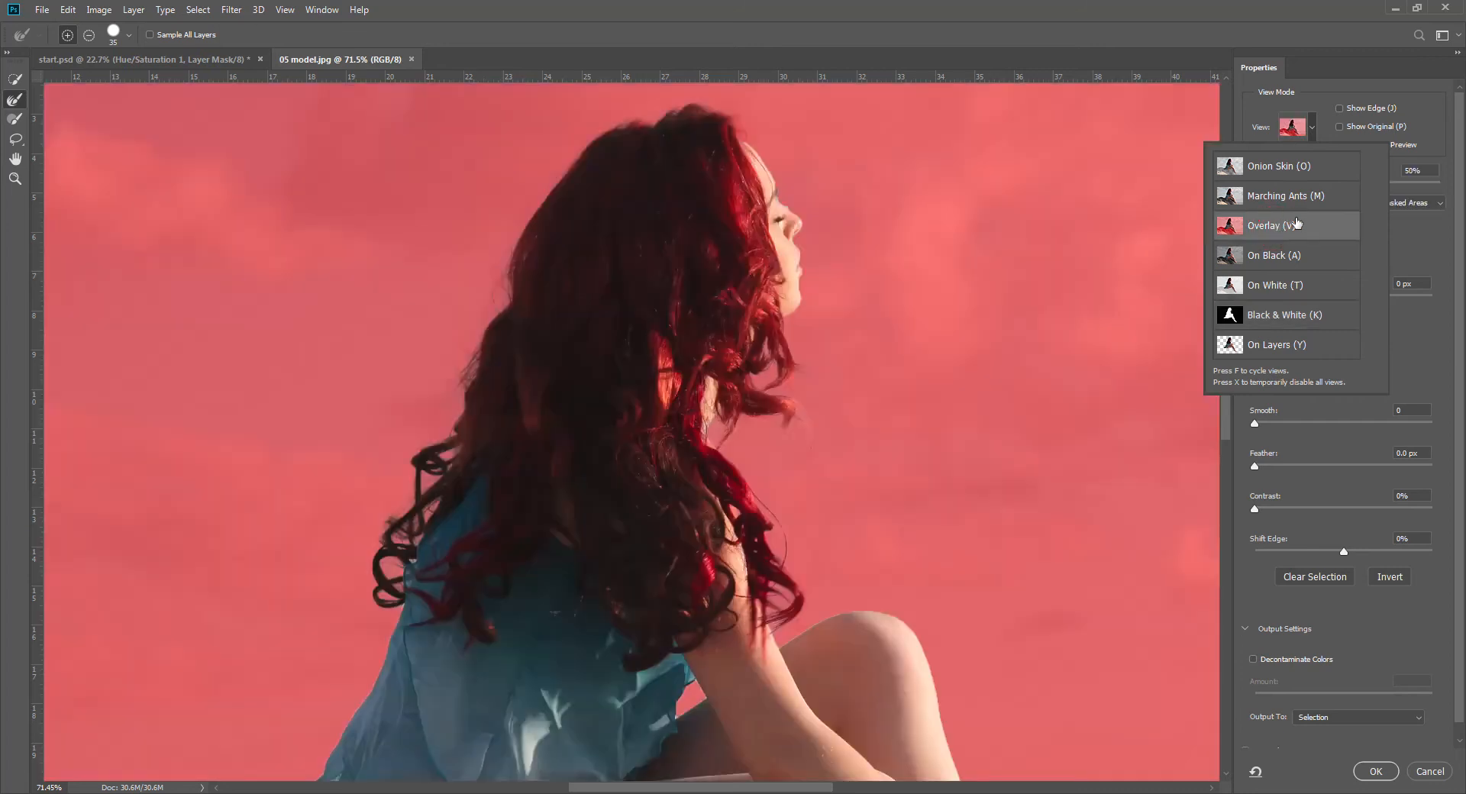
pyautogui.click(1426, 253)
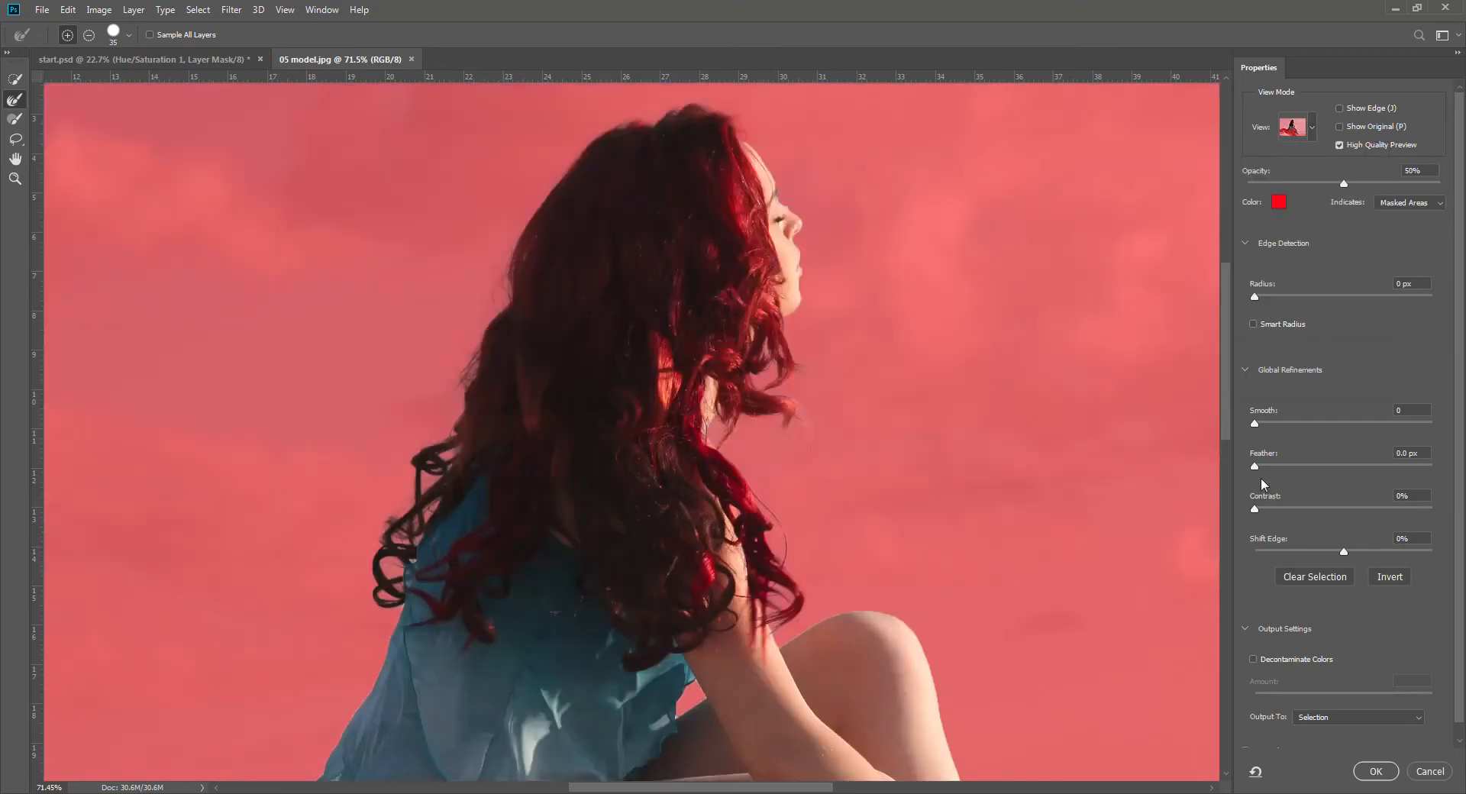
# Step: Set Feather to 1.0 px and Shift Edge to -12%, enable Decontaminate Colors, and output to a new layer with layer mask
pyautogui.moveTo(1257, 472); pyautogui.dragTo(1259, 472)
pyautogui.moveTo(1345, 556); pyautogui.dragTo(1342, 557)
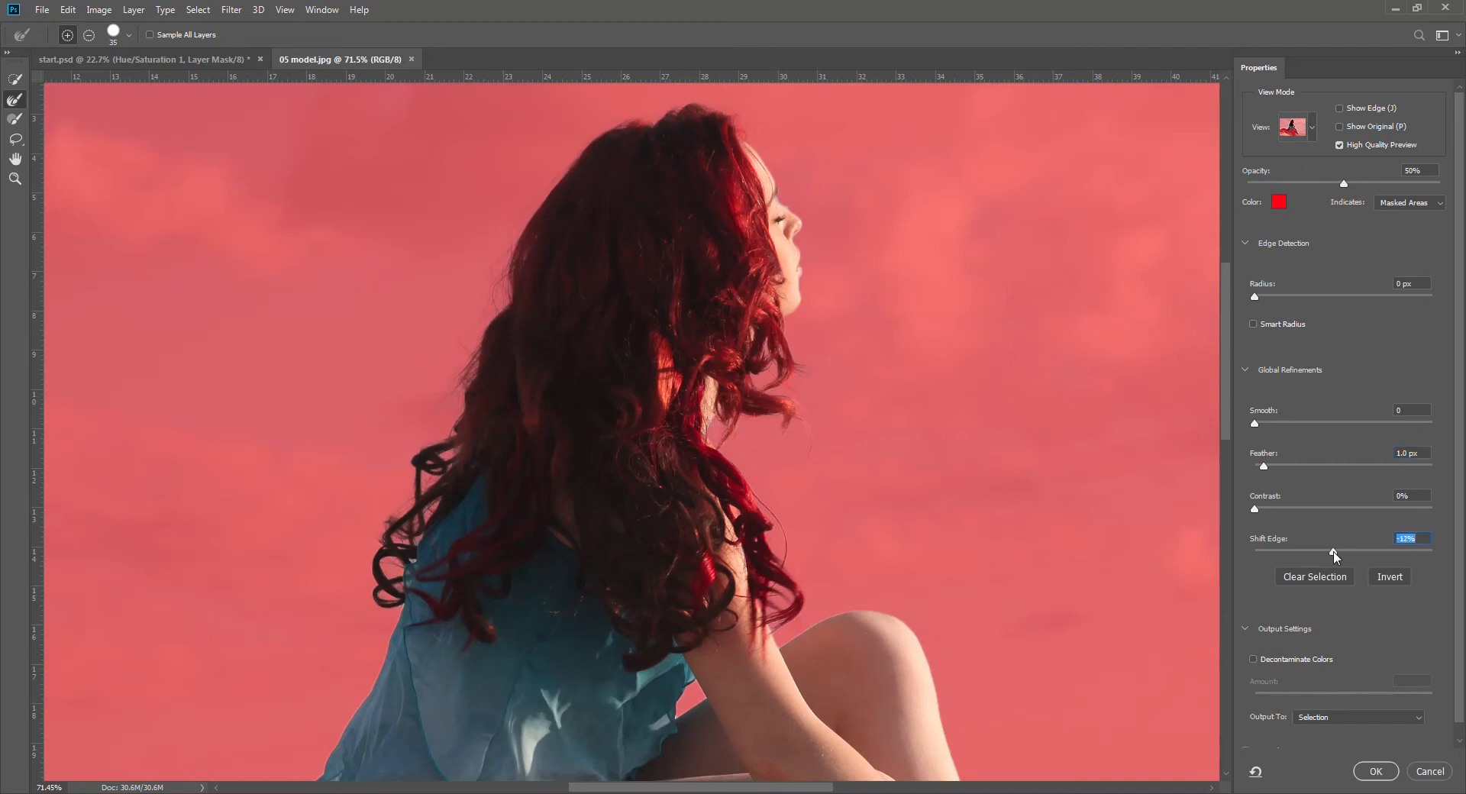
pyautogui.click(1254, 659)
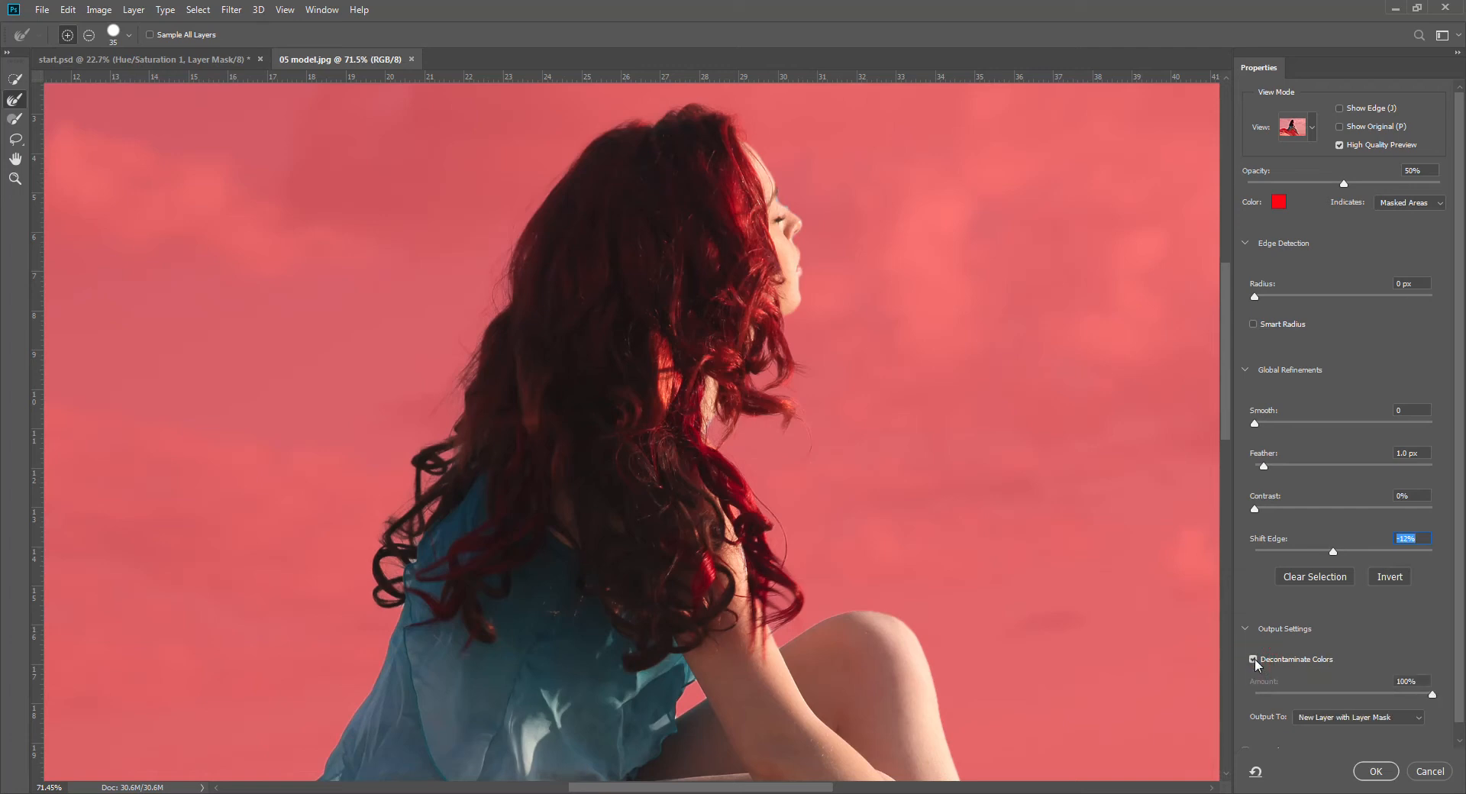
pyautogui.click(1254, 658)
pyautogui.click(1255, 659)
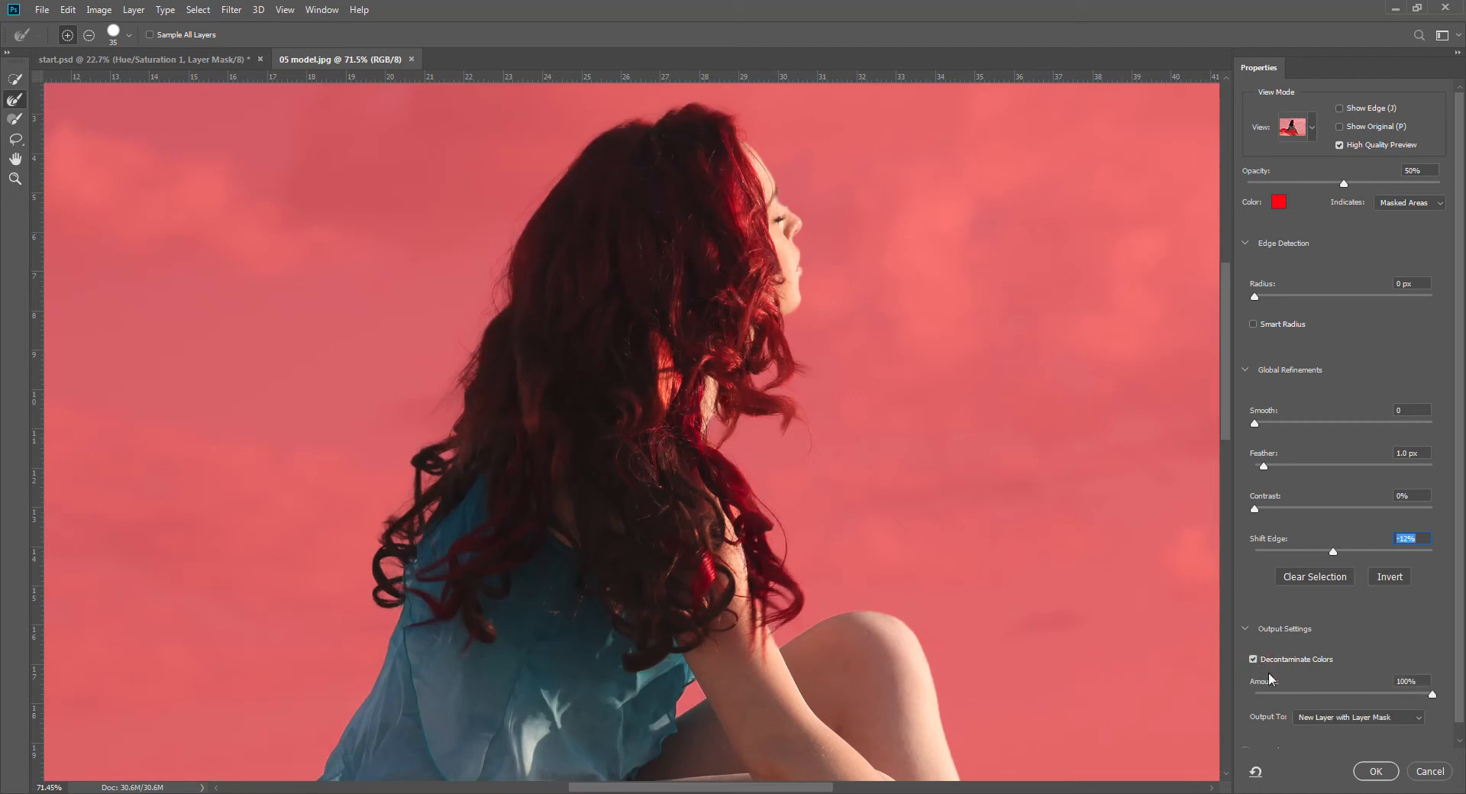
pyautogui.click(1375, 773)
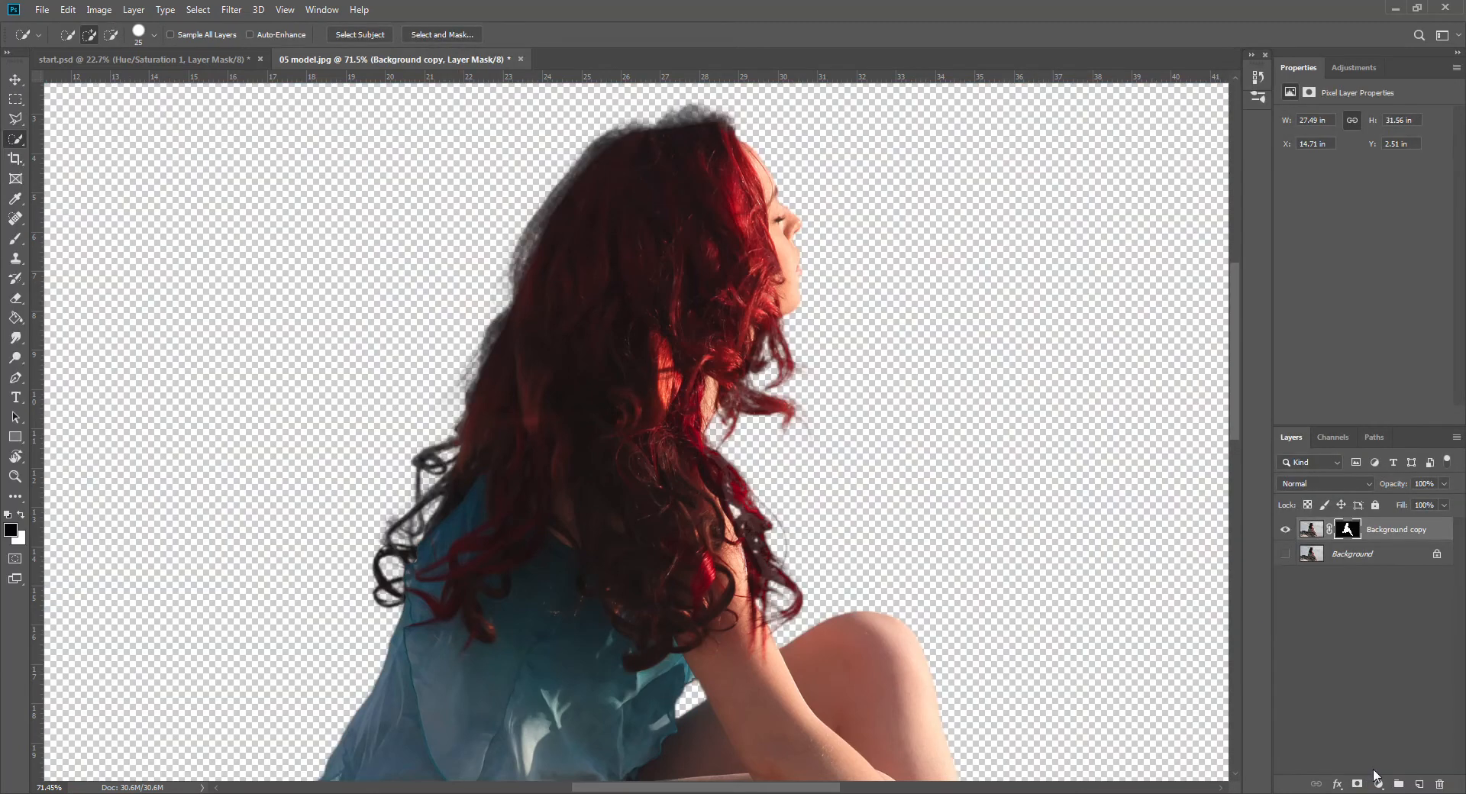
# Step: Apply the model cutout's layer mask and copy the layer into start.psd over the city skyline and lake
pyautogui.scroll(-4, 1080, 577)
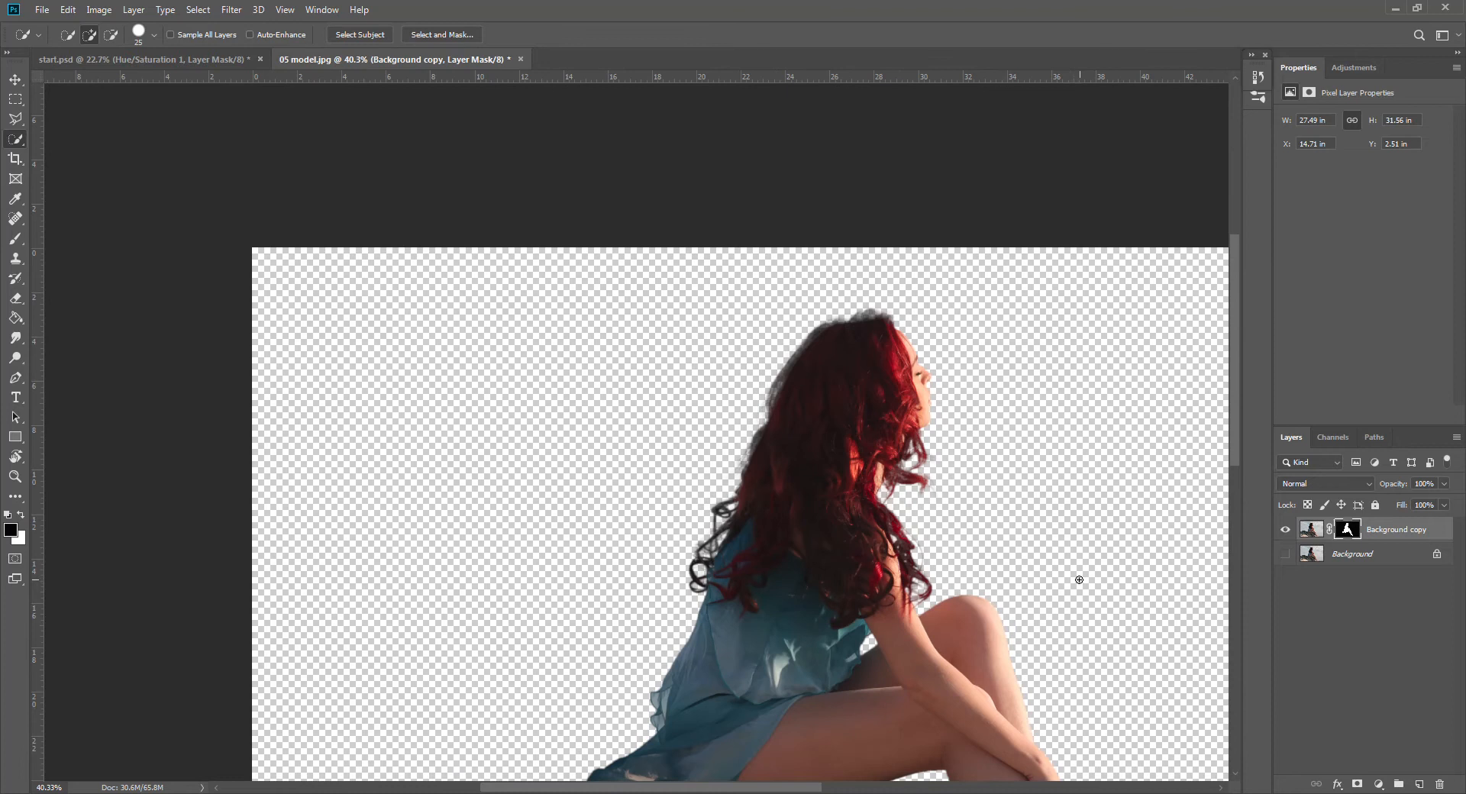
pyautogui.scroll(-1, 1068, 582)
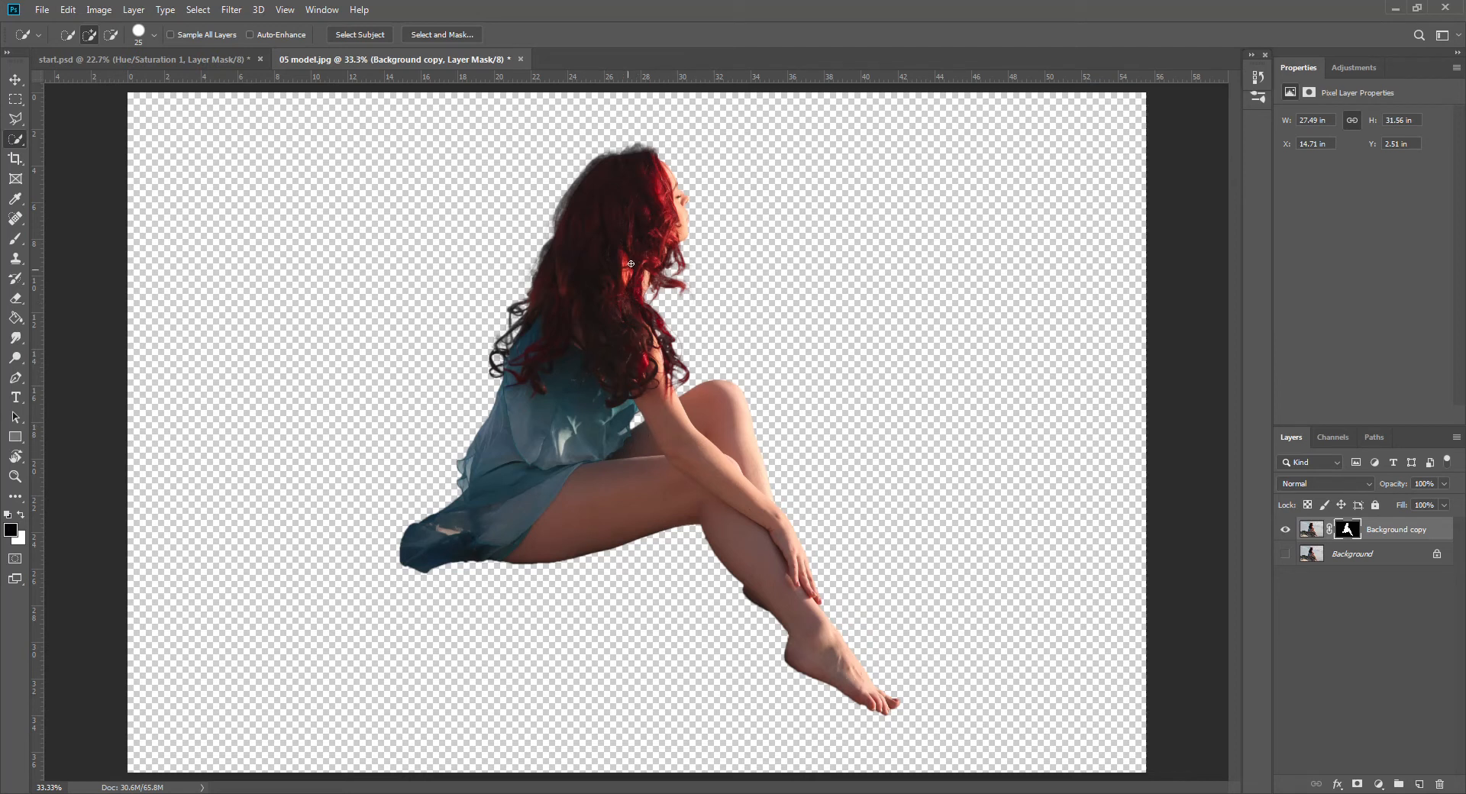
pyautogui.rightClick(1348, 534)
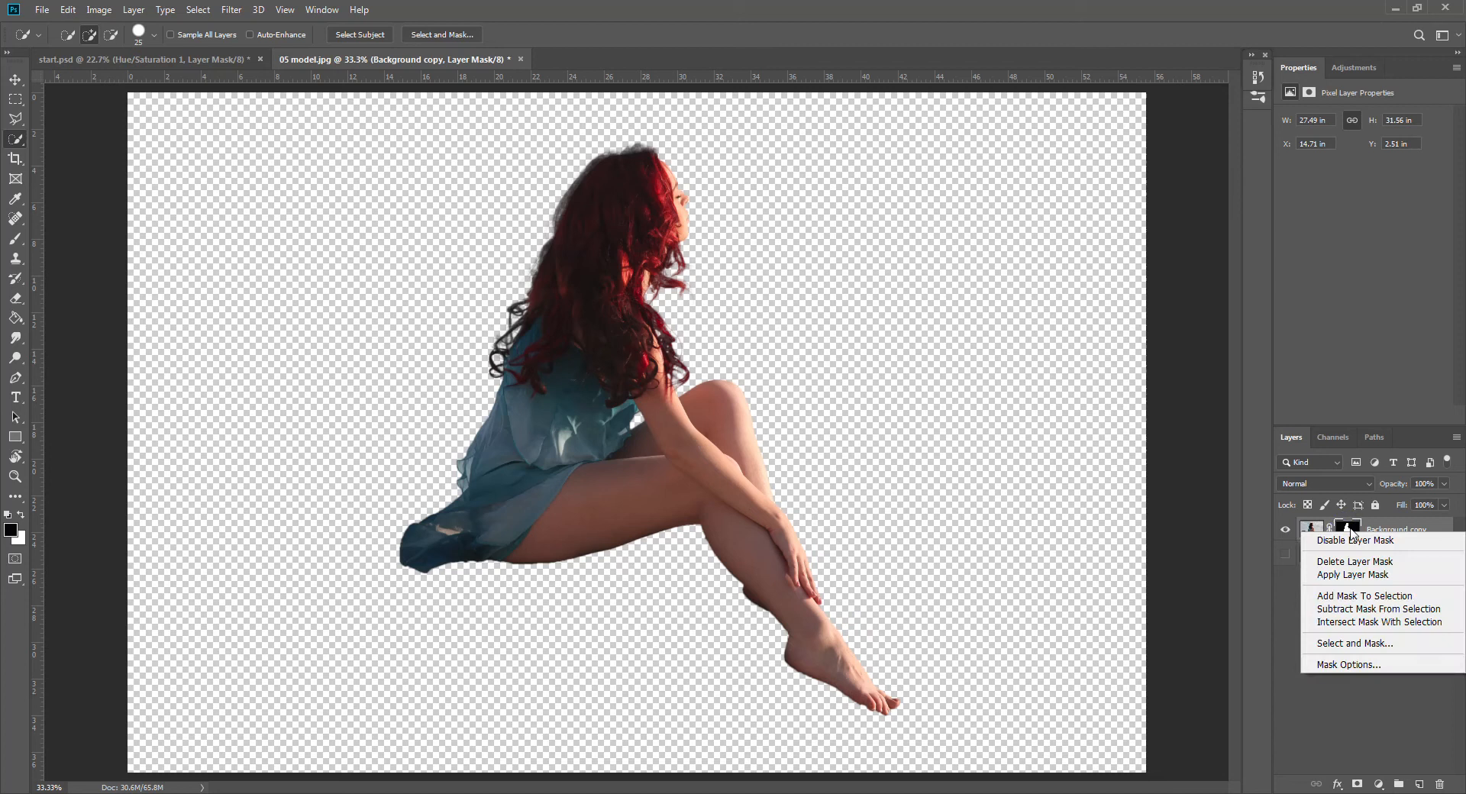
pyautogui.click(1354, 574)
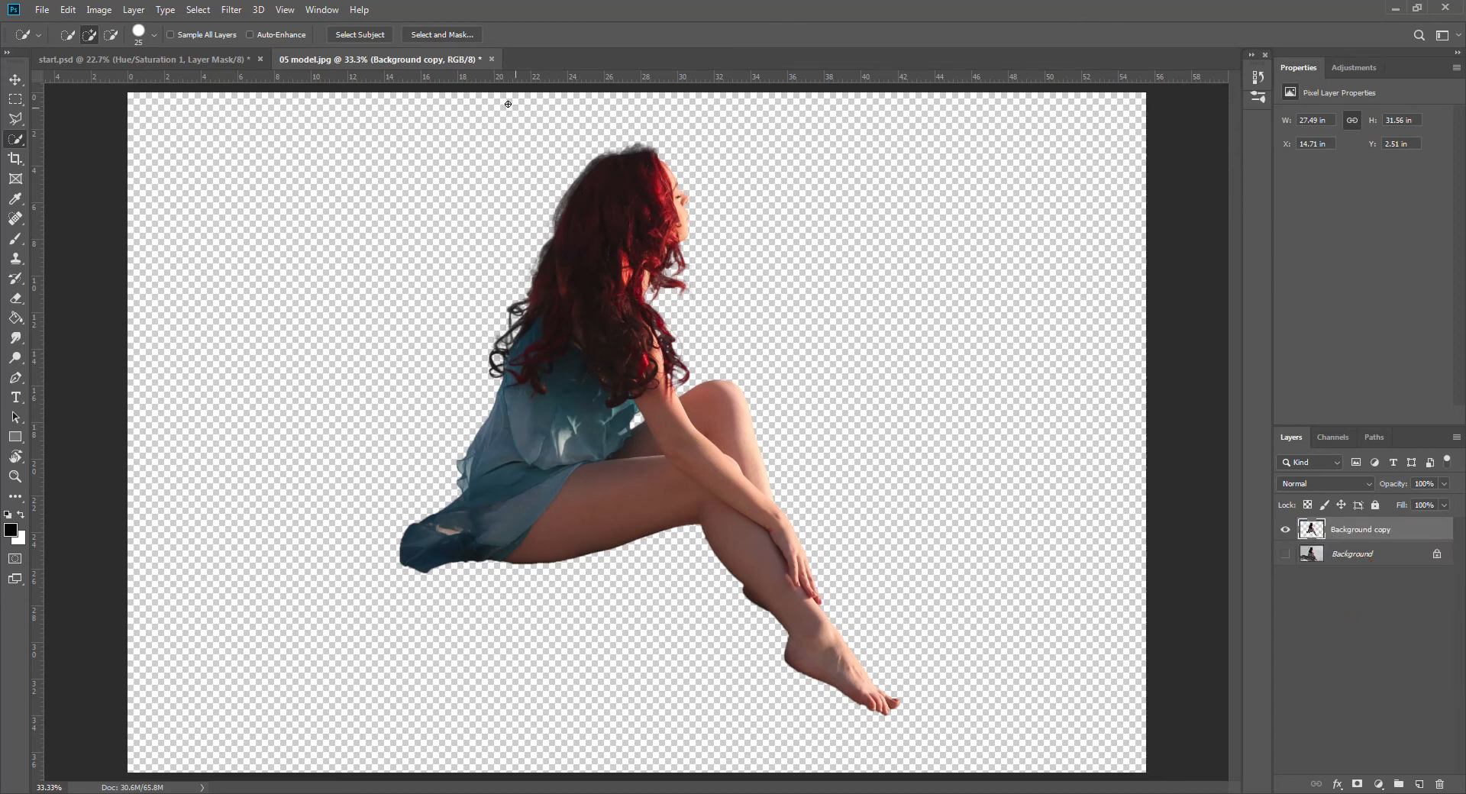
pyautogui.moveTo(400, 61); pyautogui.dragTo(430, 709)
pyautogui.moveTo(1379, 531); pyautogui.dragTo(607, 401)
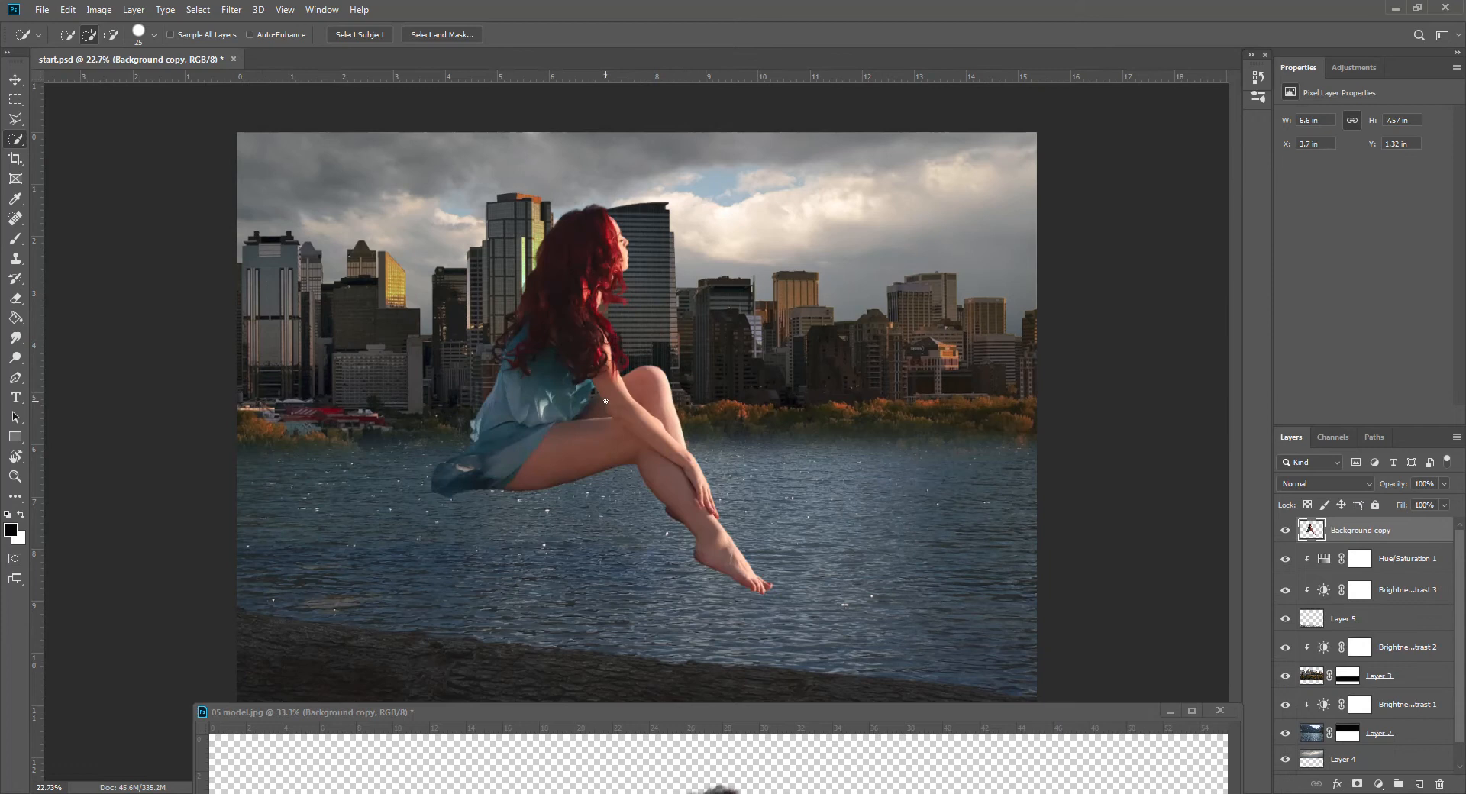
# Step: Close 05 model.jpg without saving and scale the model layer in start.psd up to about 166%
pyautogui.click(1220, 711)
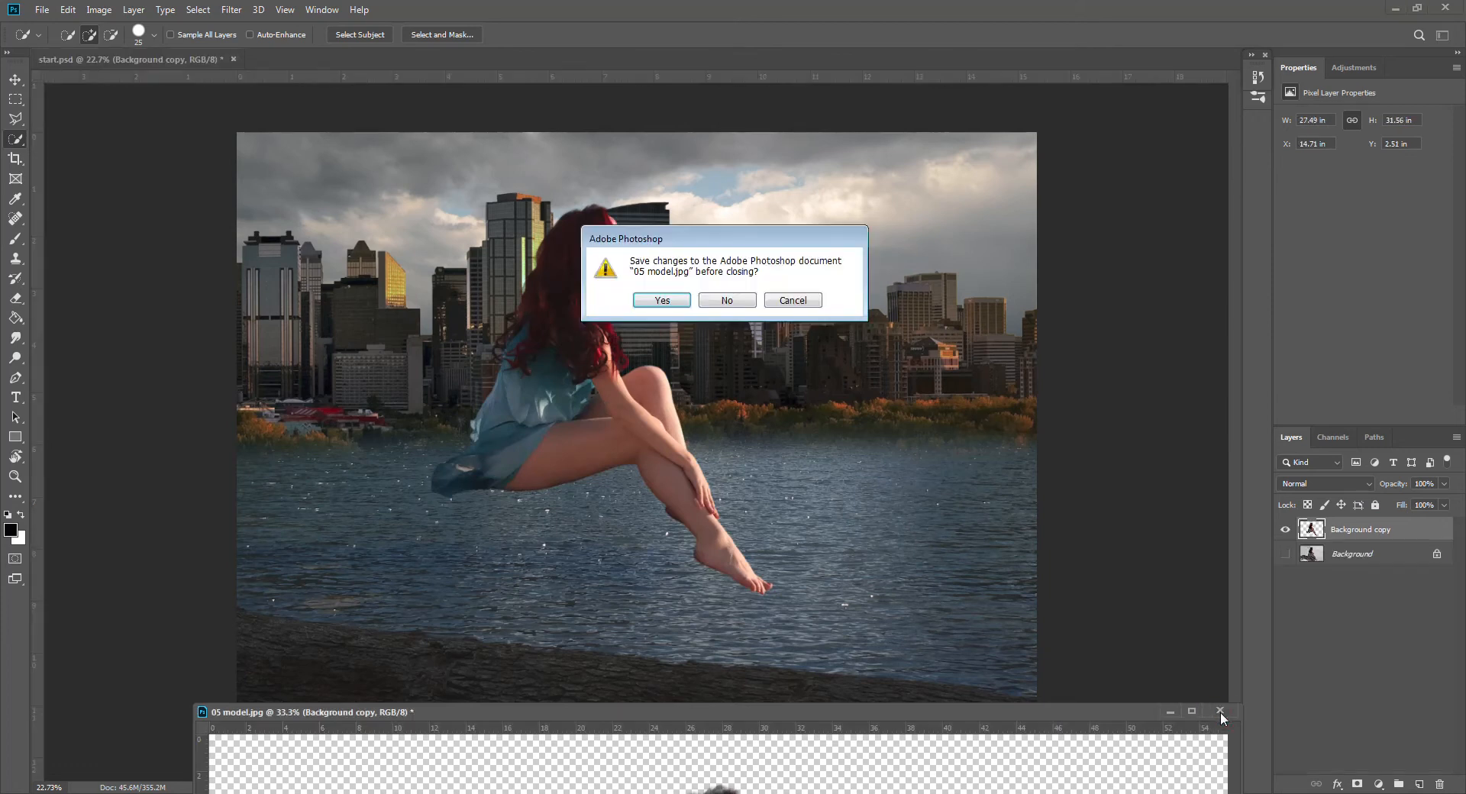
pyautogui.click(727, 300)
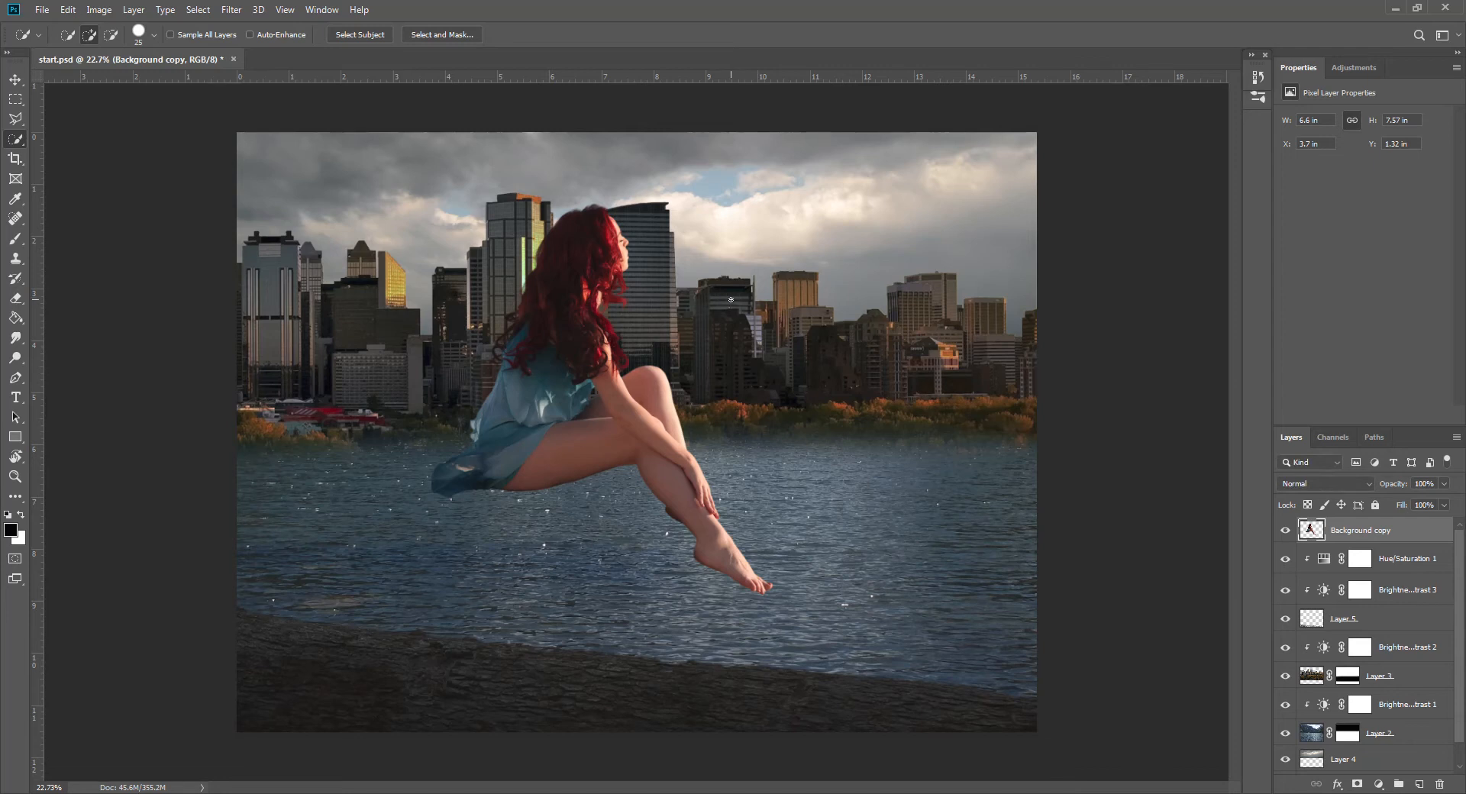
pyautogui.click(12, 80)
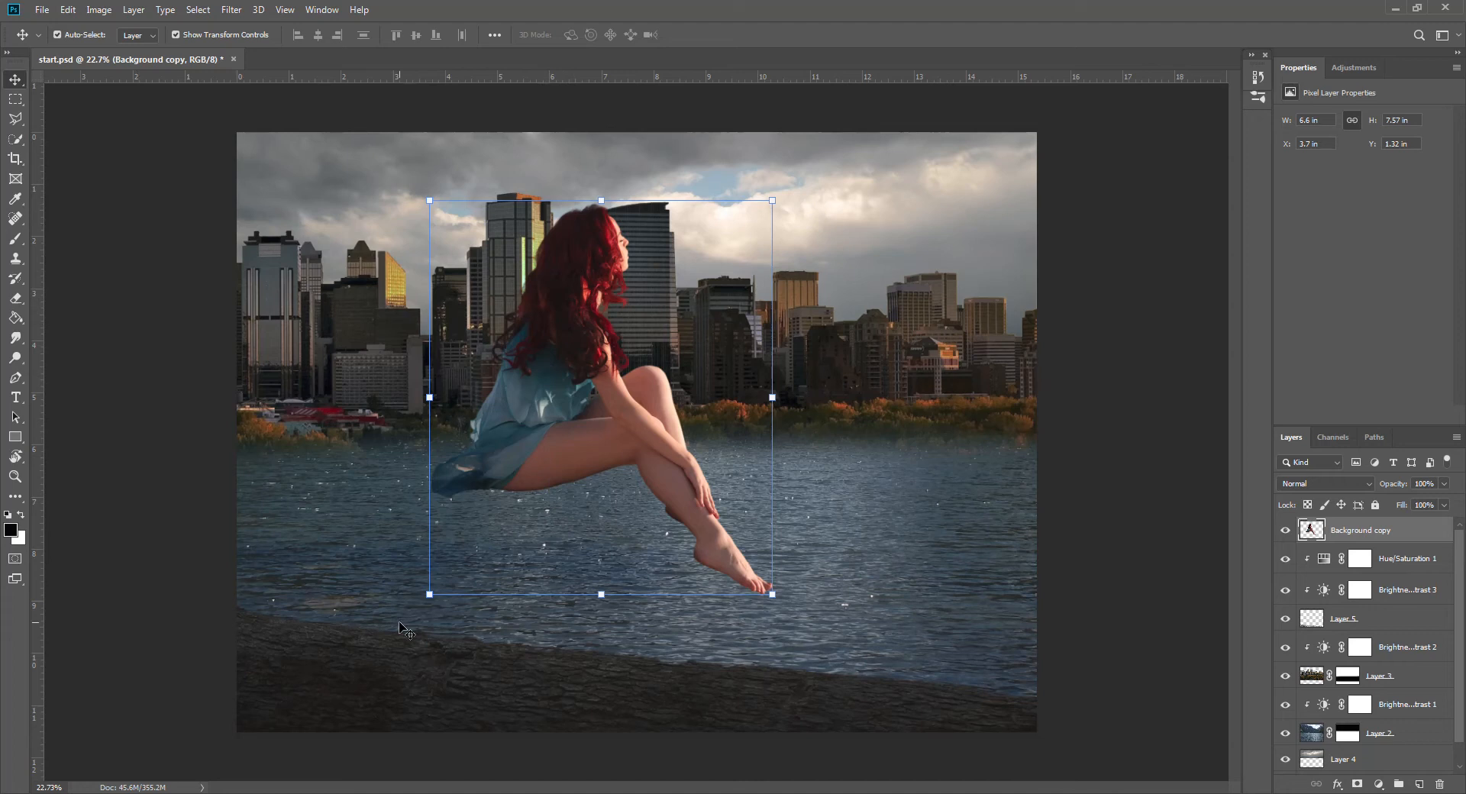
pyautogui.moveTo(429, 594); pyautogui.dragTo(223, 783)
pyautogui.moveTo(773, 201); pyautogui.dragTo(838, 165)
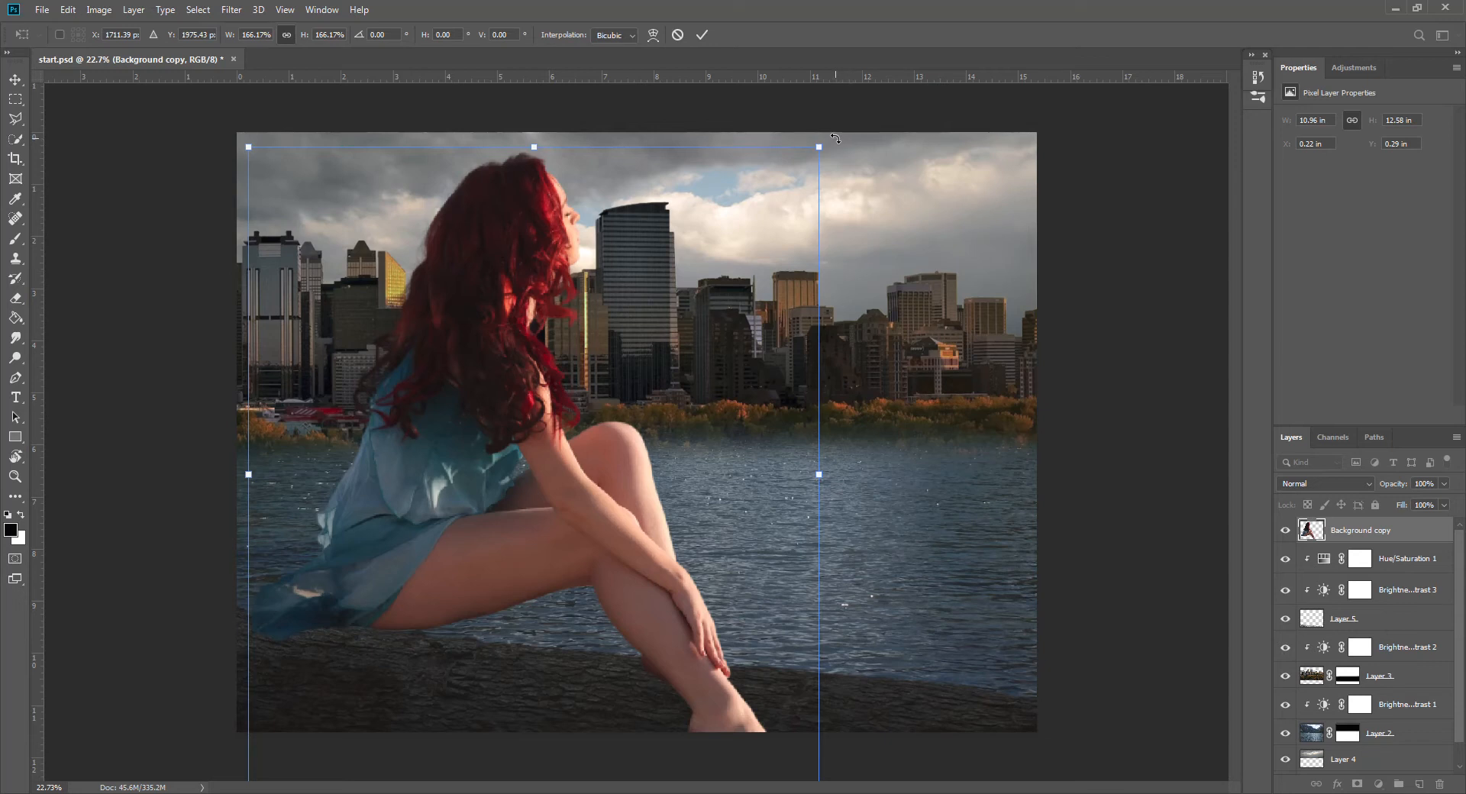
# Step: Rotate the model to about -14.4° and position her so she sits on the tree trunk with her feet inside the canvas
pyautogui.moveTo(833, 134); pyautogui.dragTo(740, 96)
pyautogui.moveTo(641, 277); pyautogui.dragTo(619, 288)
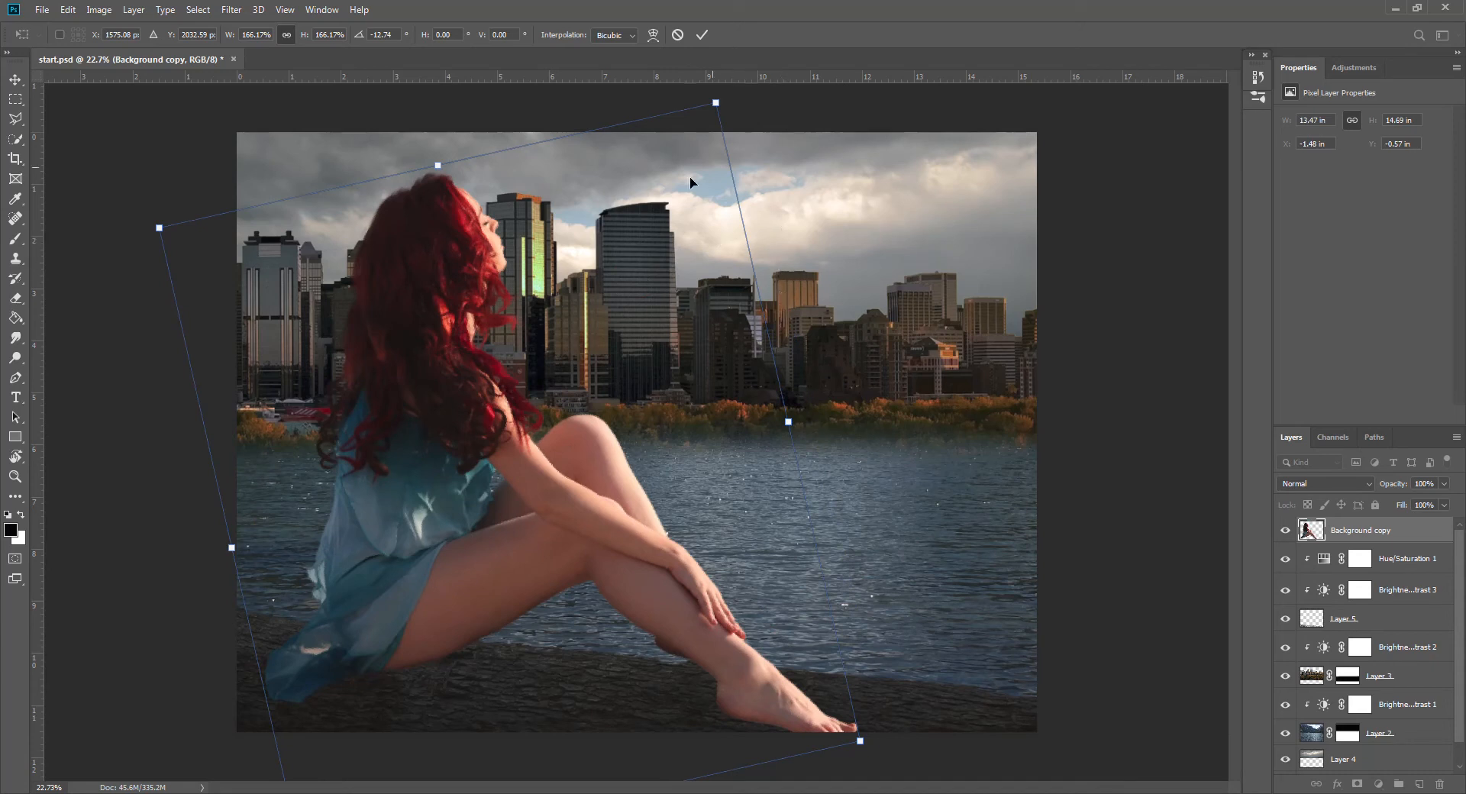
pyautogui.moveTo(147, 222); pyautogui.dragTo(138, 232)
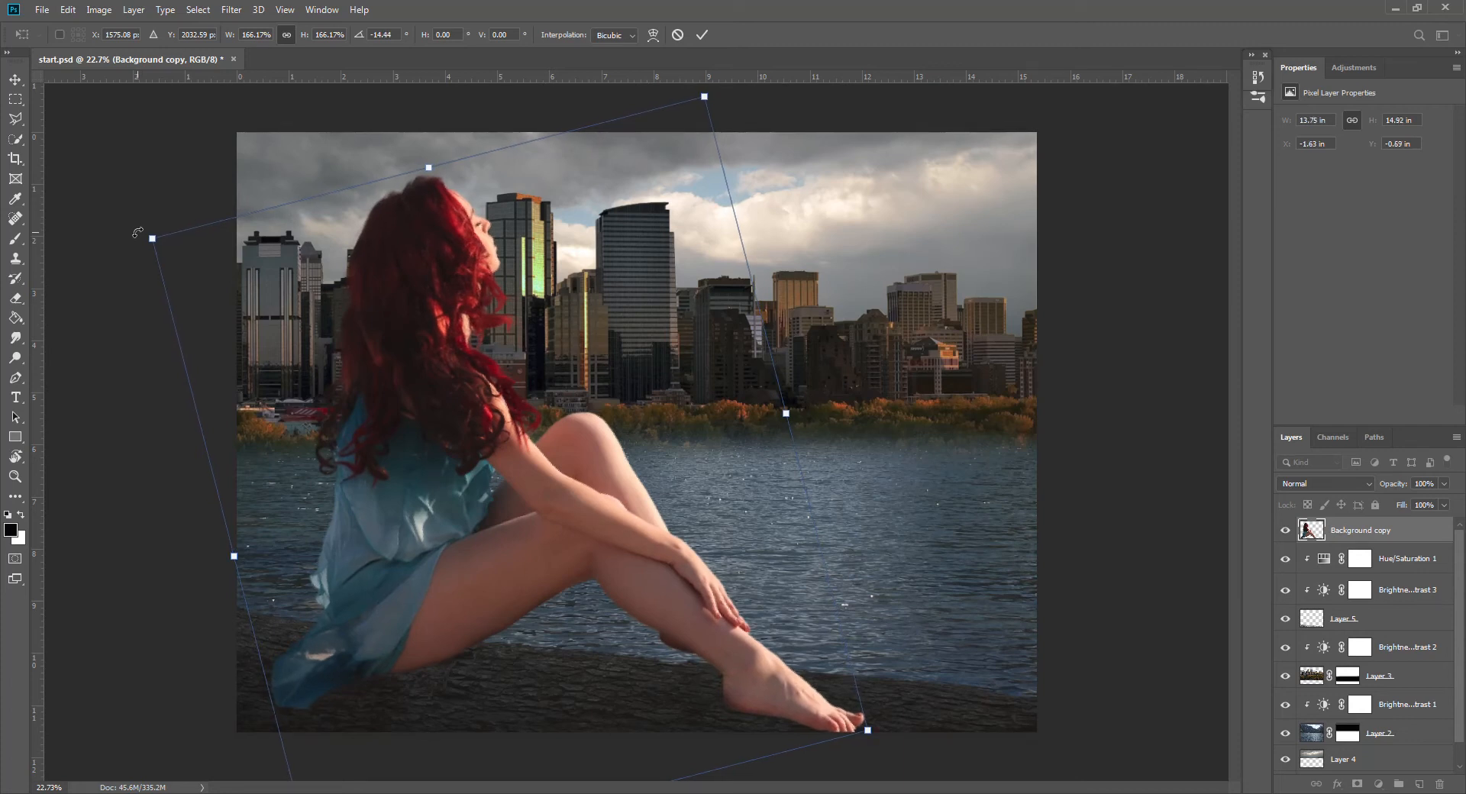
pyautogui.moveTo(694, 622); pyautogui.dragTo(696, 618)
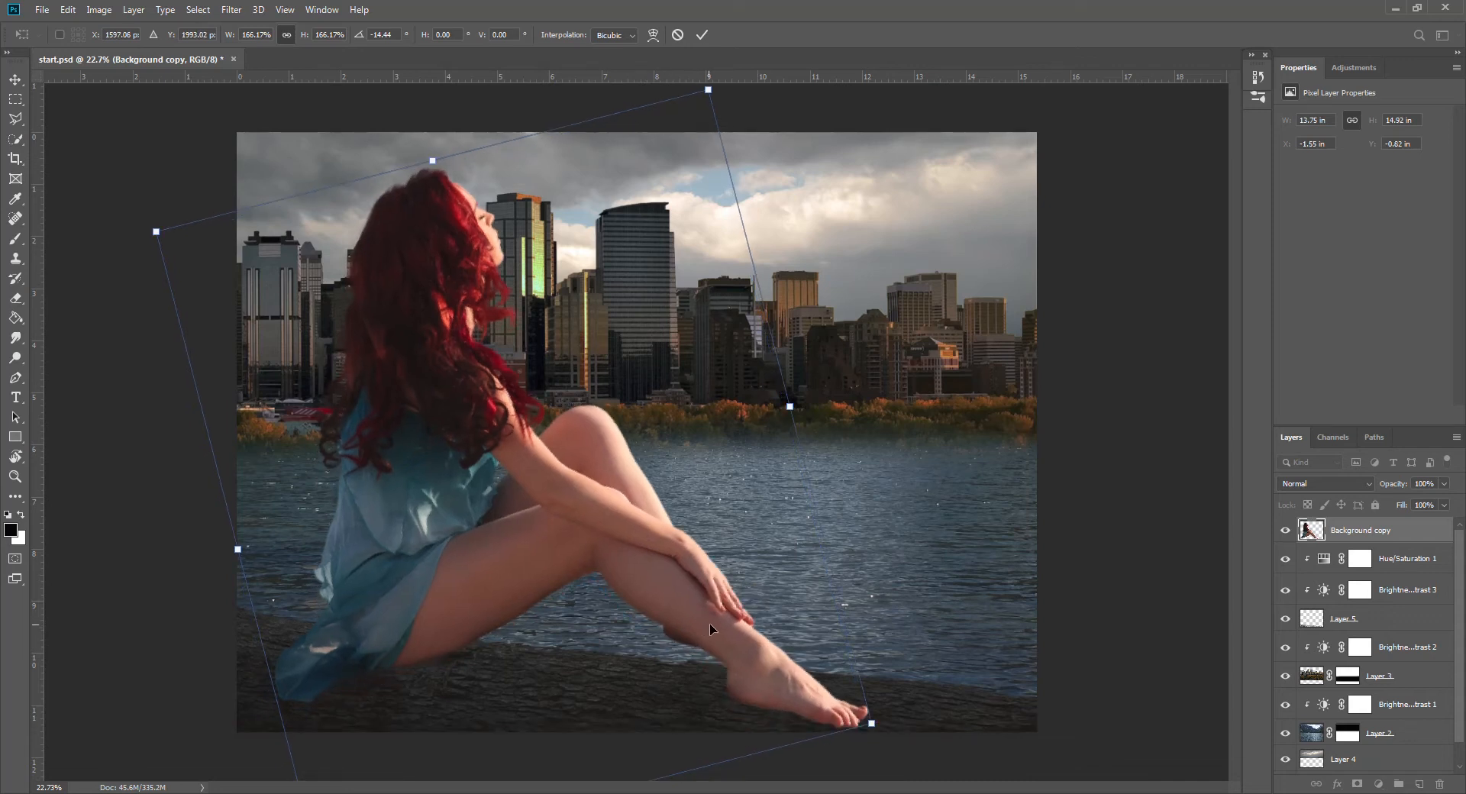
pyautogui.click(703, 36)
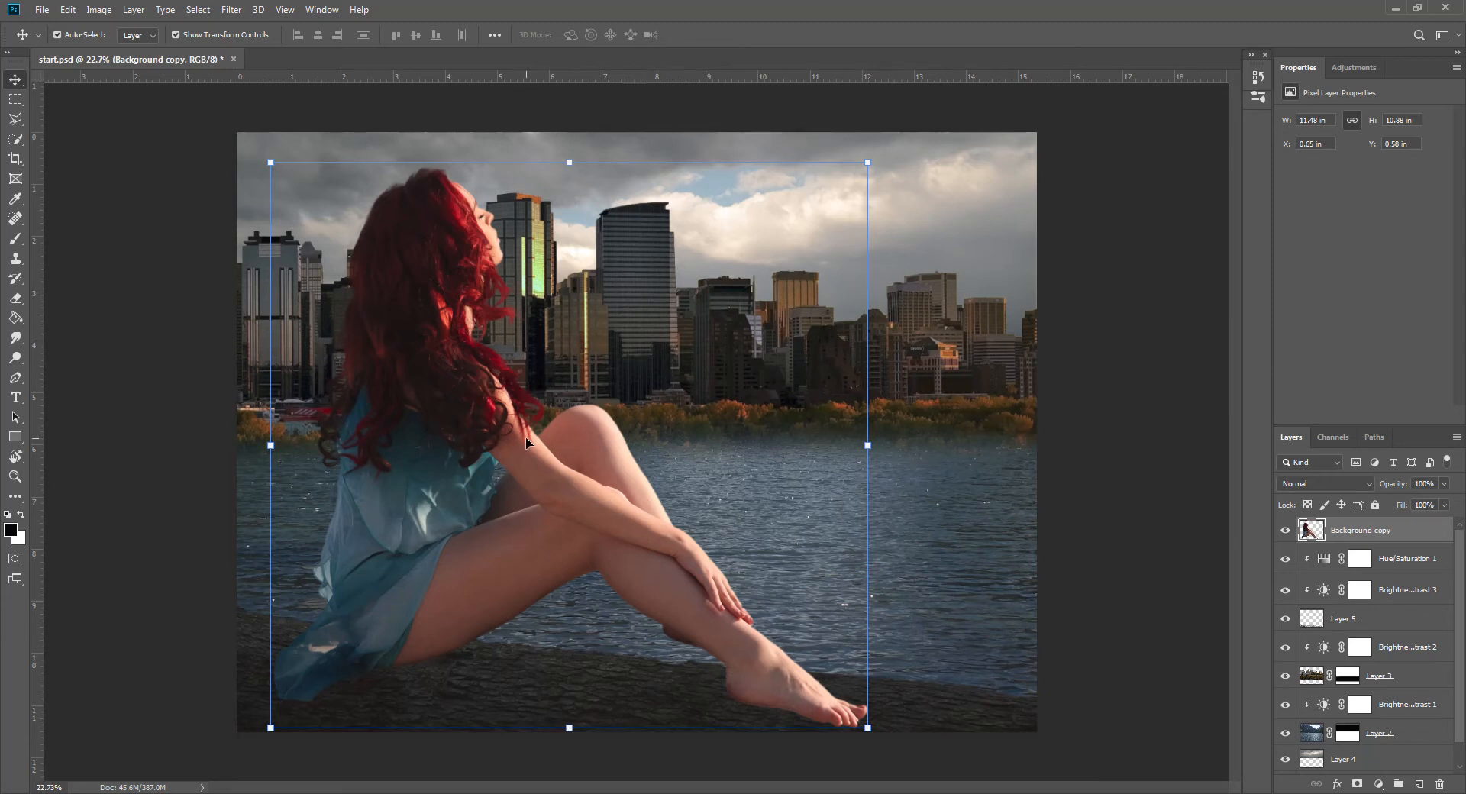
pyautogui.moveTo(522, 443); pyautogui.dragTo(551, 445)
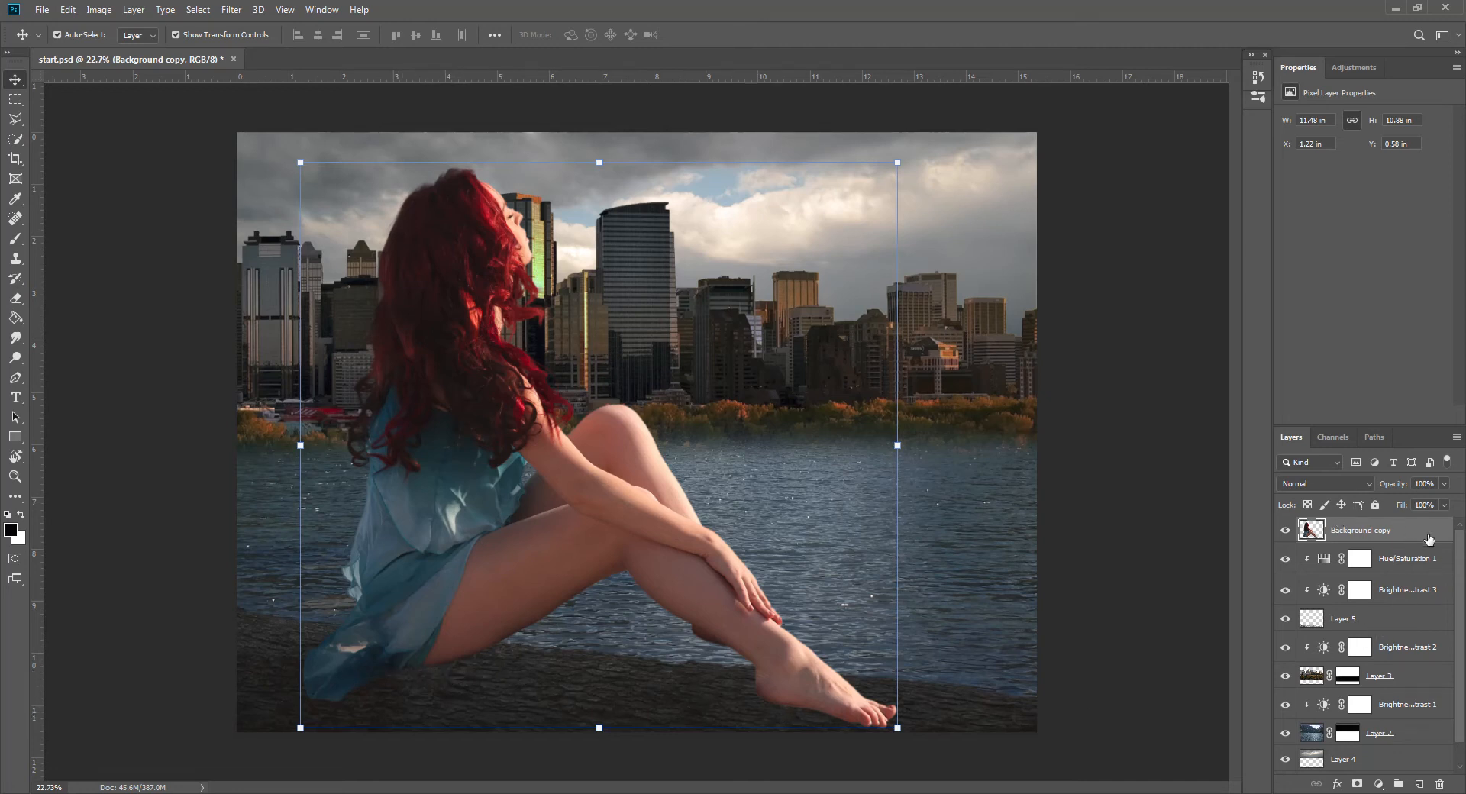
# Step: On a new layer below the model, paint black contact shadows under the dress, thigh and foot with a 175 px brush, at 72% layer opacity
pyautogui.click(1417, 558)
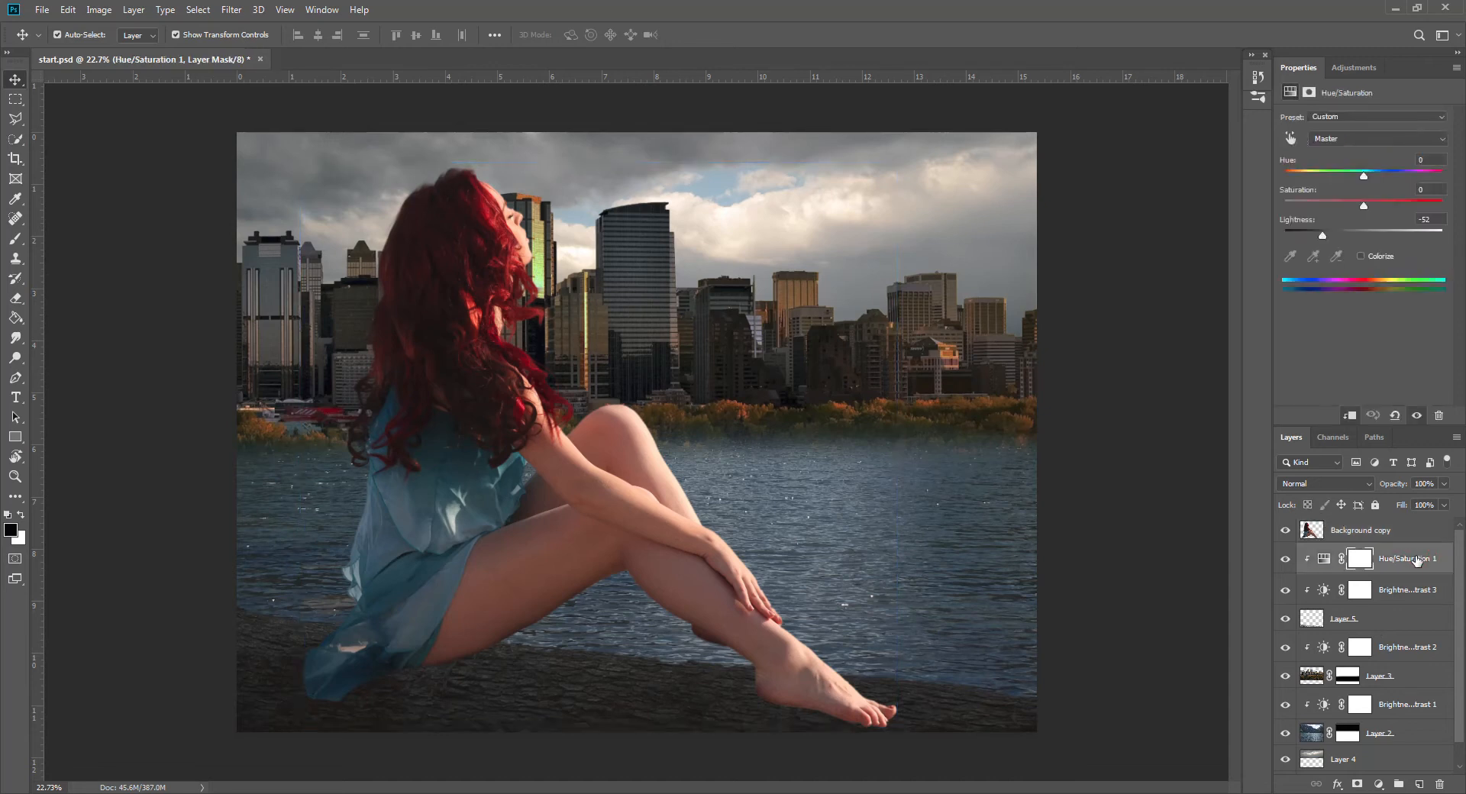
pyautogui.click(1420, 785)
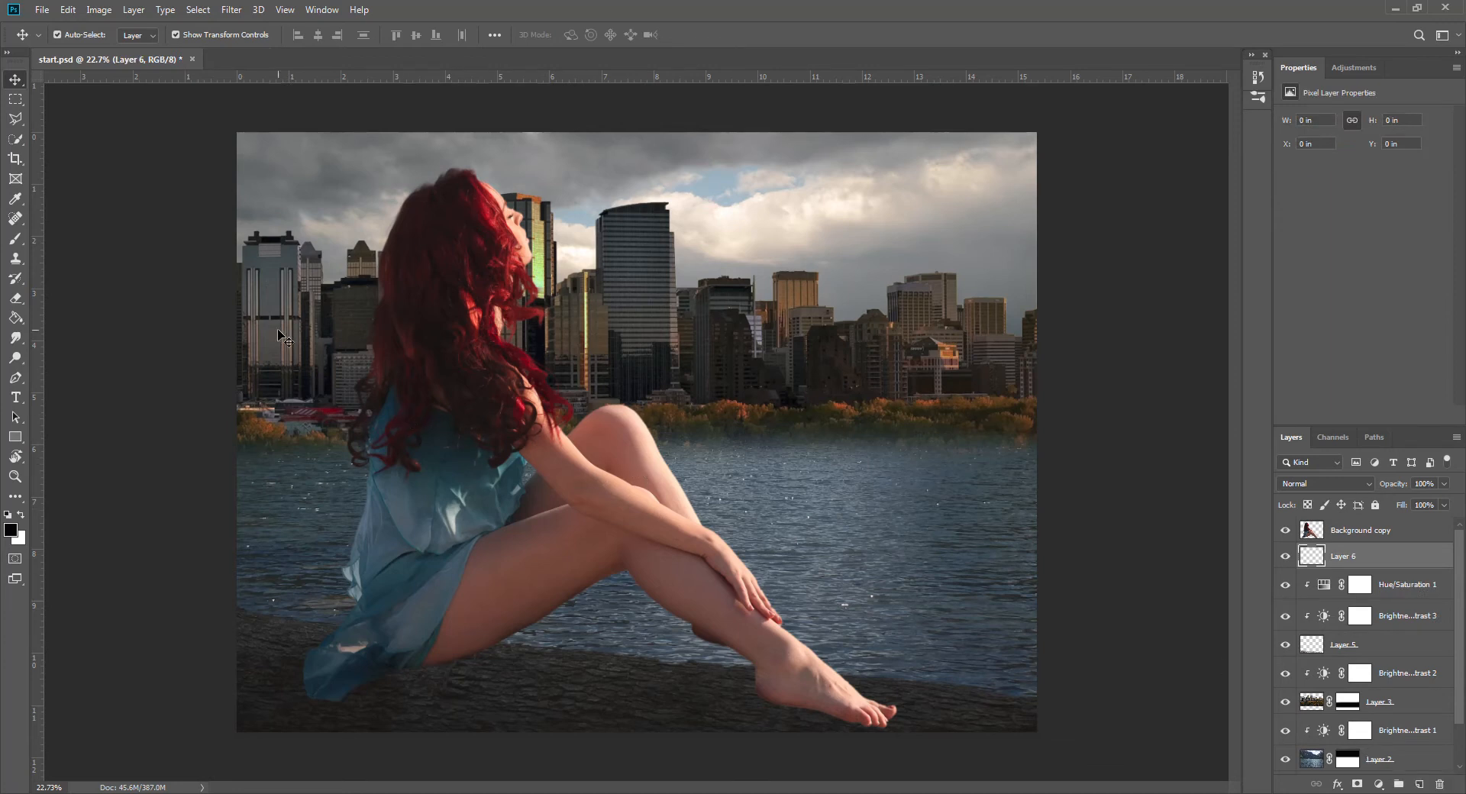
pyautogui.click(16, 240)
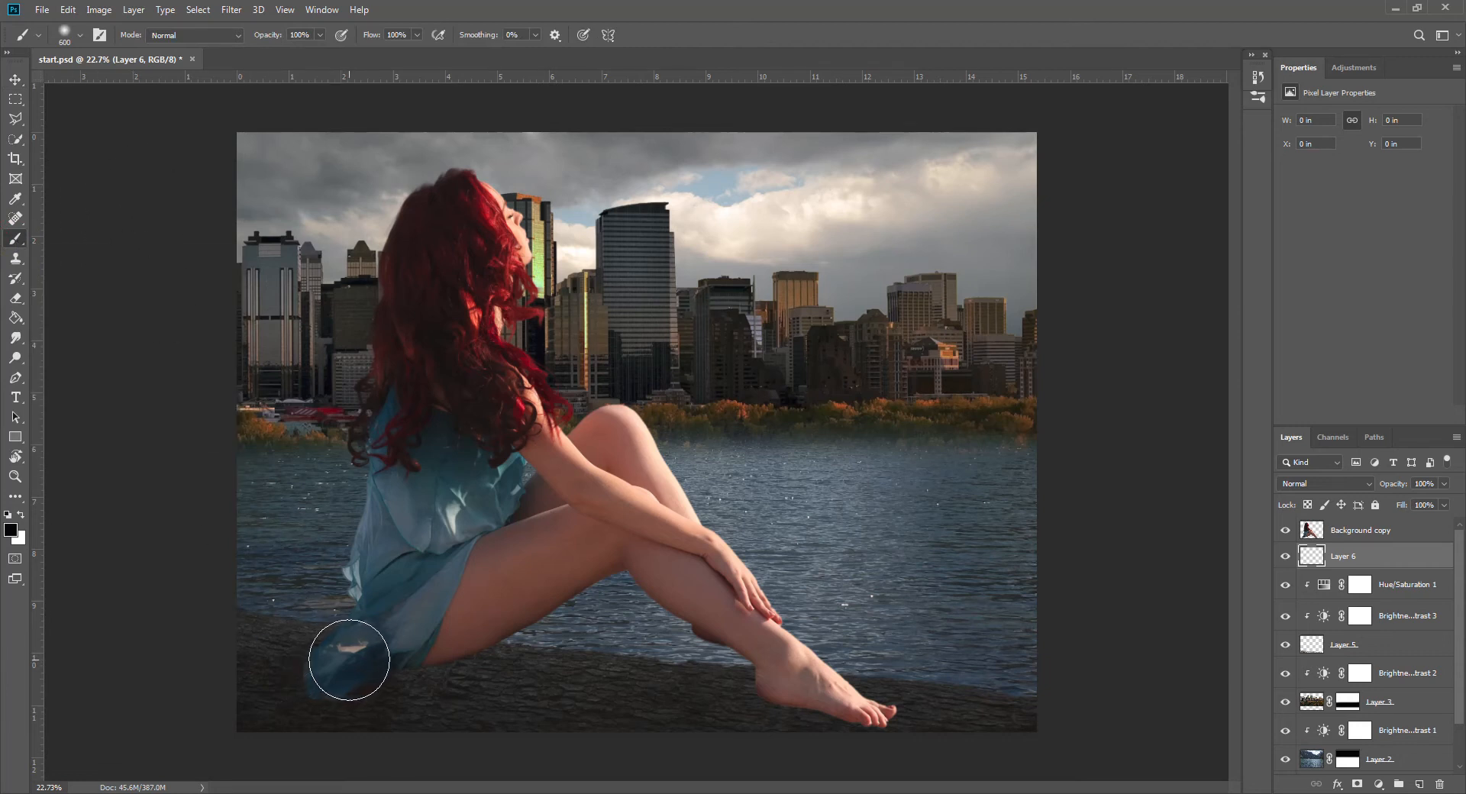
pyautogui.press('[')
pyautogui.press('[')
pyautogui.press('[')
pyautogui.press('[')
pyautogui.press('[')
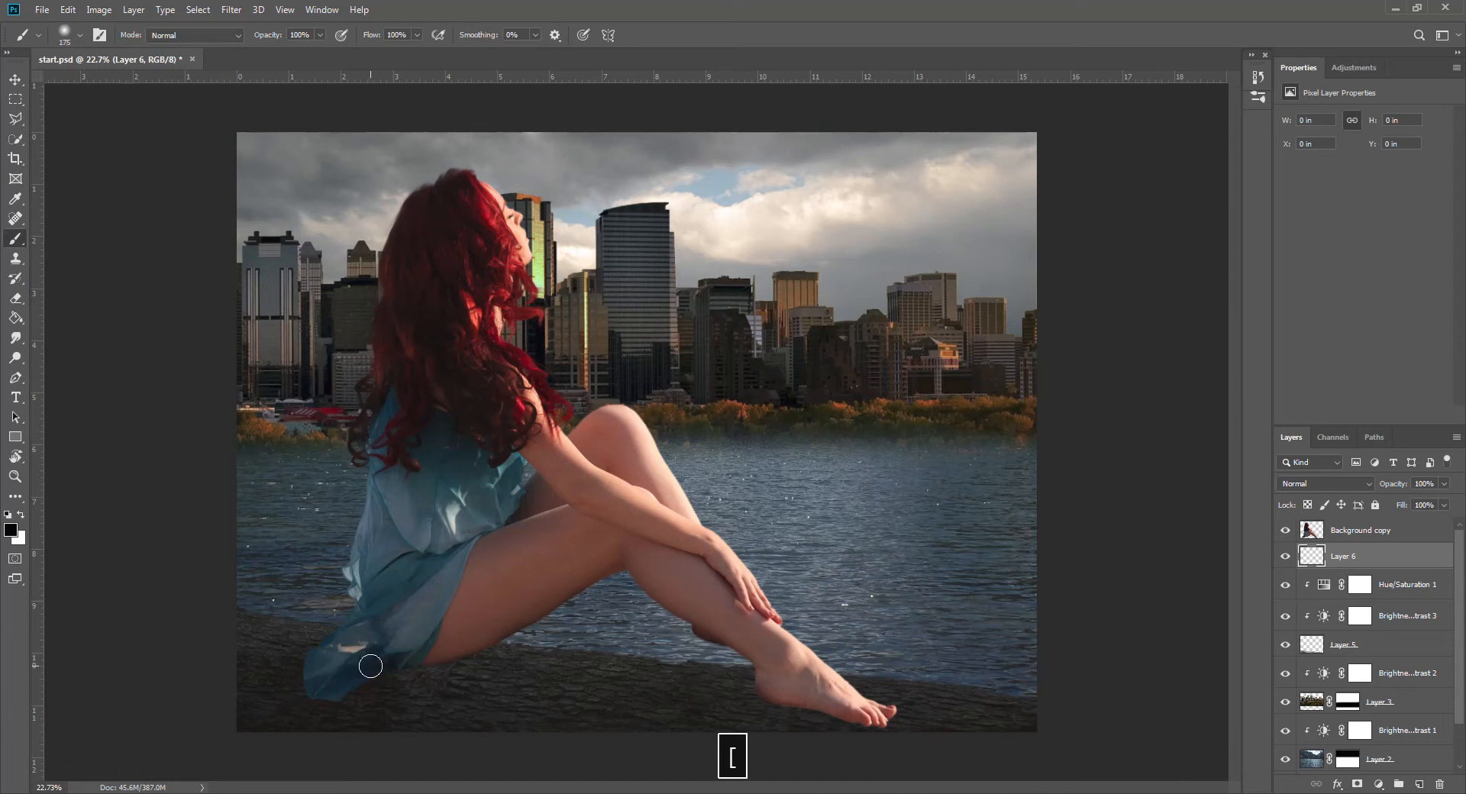
pyautogui.press('[')
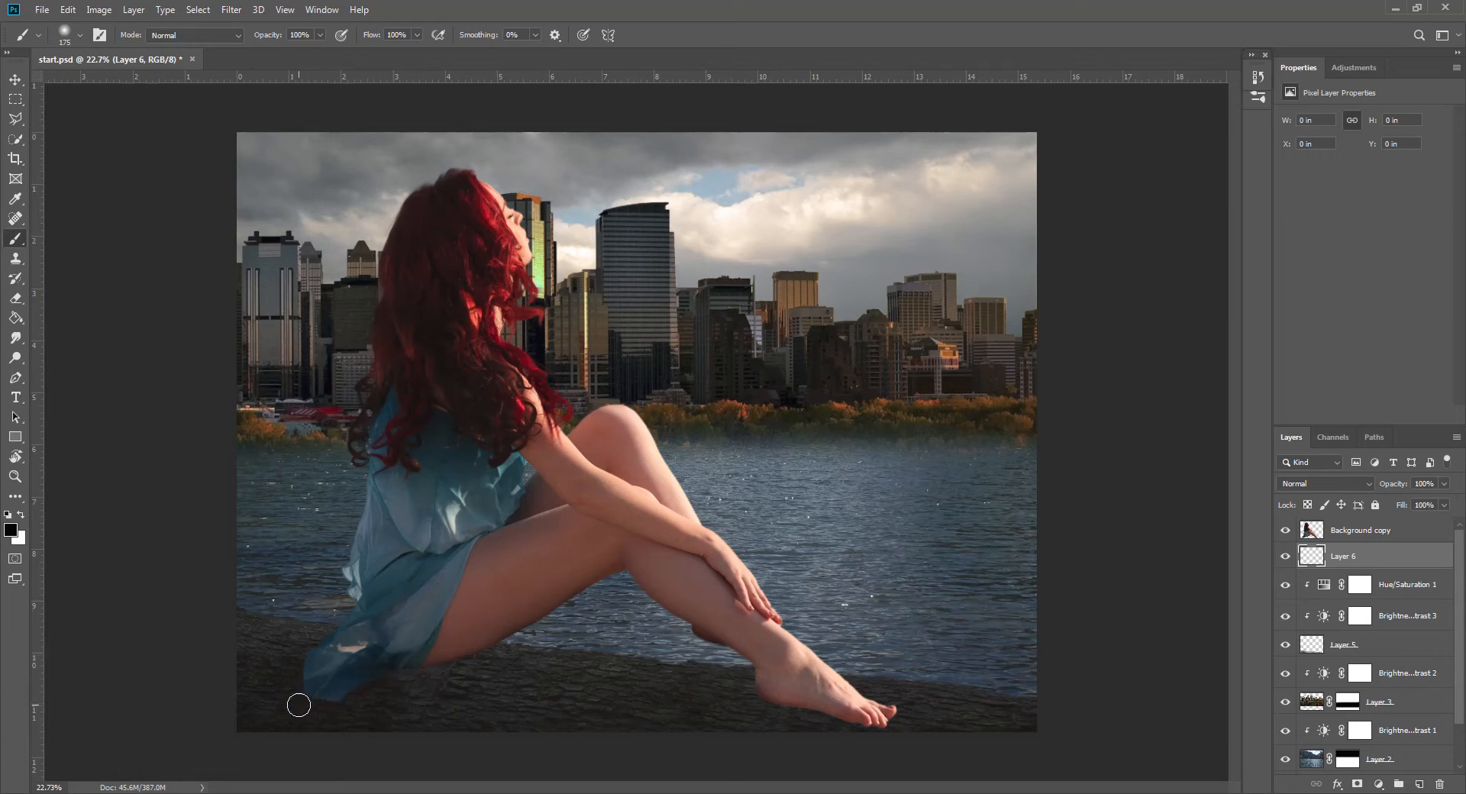
pyautogui.moveTo(315, 699)
pyautogui.mouseDown()
pyautogui.moveTo(457, 659)
pyautogui.moveTo(335, 705)
pyautogui.moveTo(311, 702)
pyautogui.moveTo(307, 680)
pyautogui.moveTo(326, 707)
pyautogui.moveTo(468, 649)
pyautogui.mouseUp()
pyautogui.moveTo(773, 701)
pyautogui.mouseDown()
pyautogui.moveTo(884, 723)
pyautogui.moveTo(773, 701)
pyautogui.mouseUp()
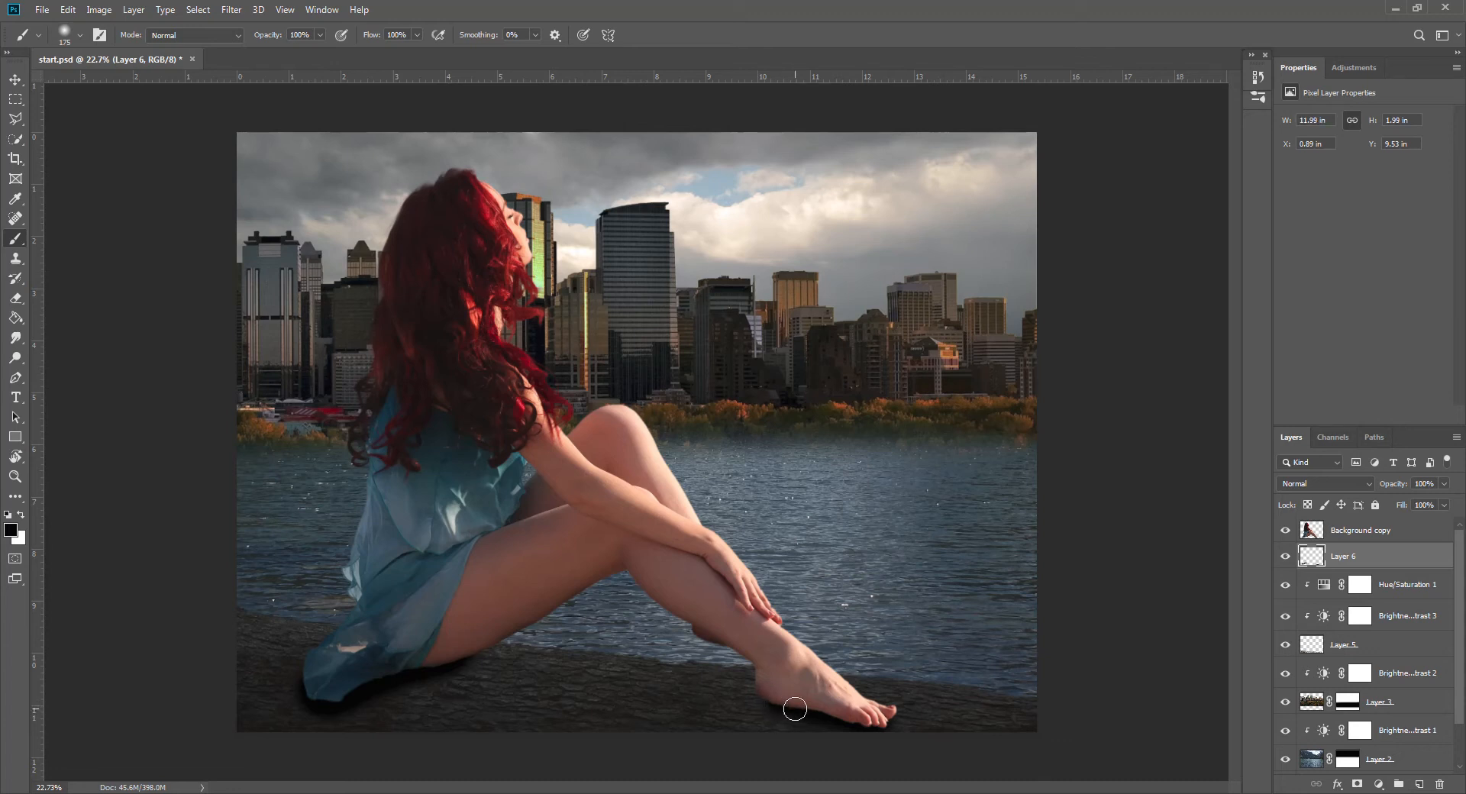
pyautogui.click(1444, 485)
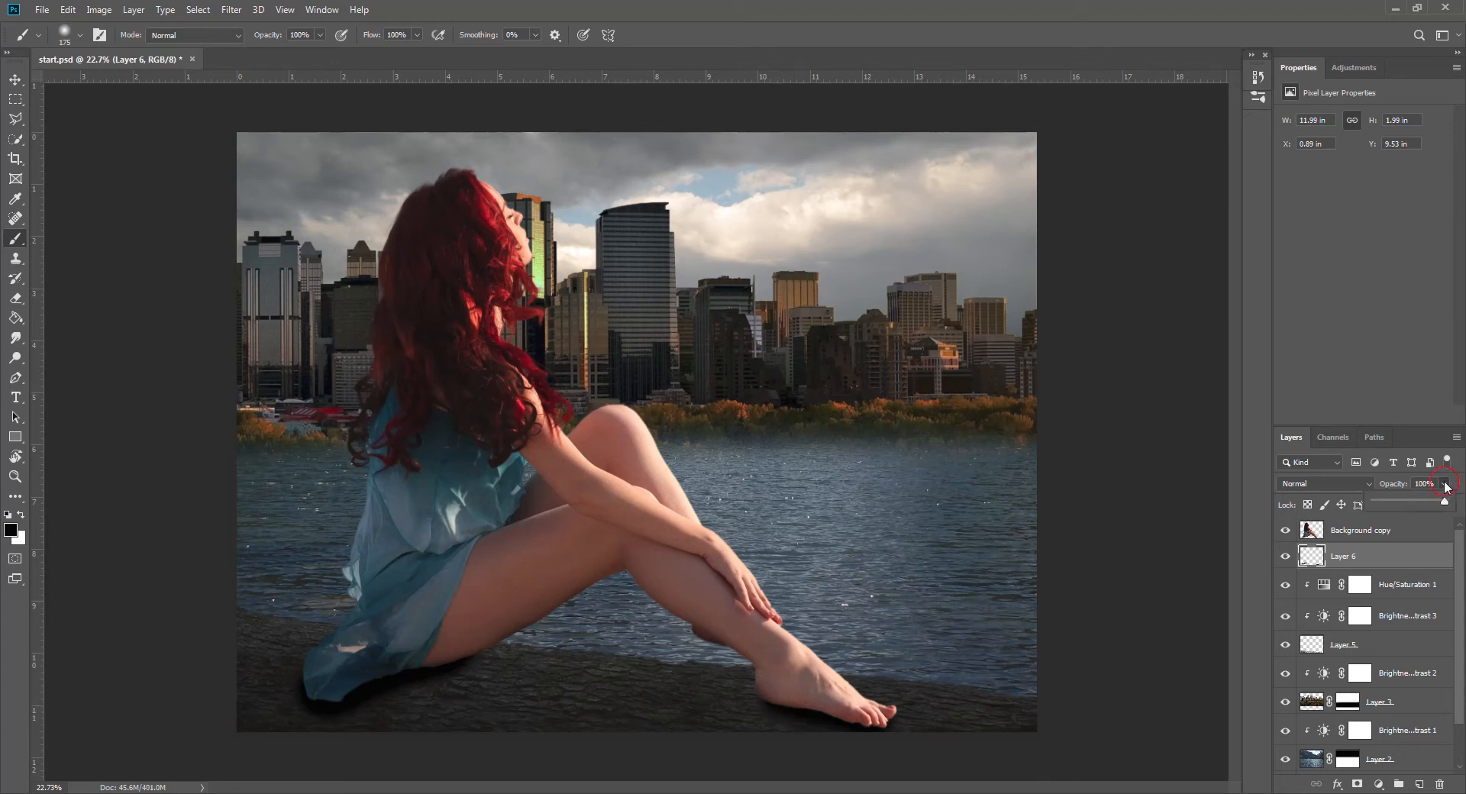
pyautogui.moveTo(1445, 504); pyautogui.dragTo(1427, 503)
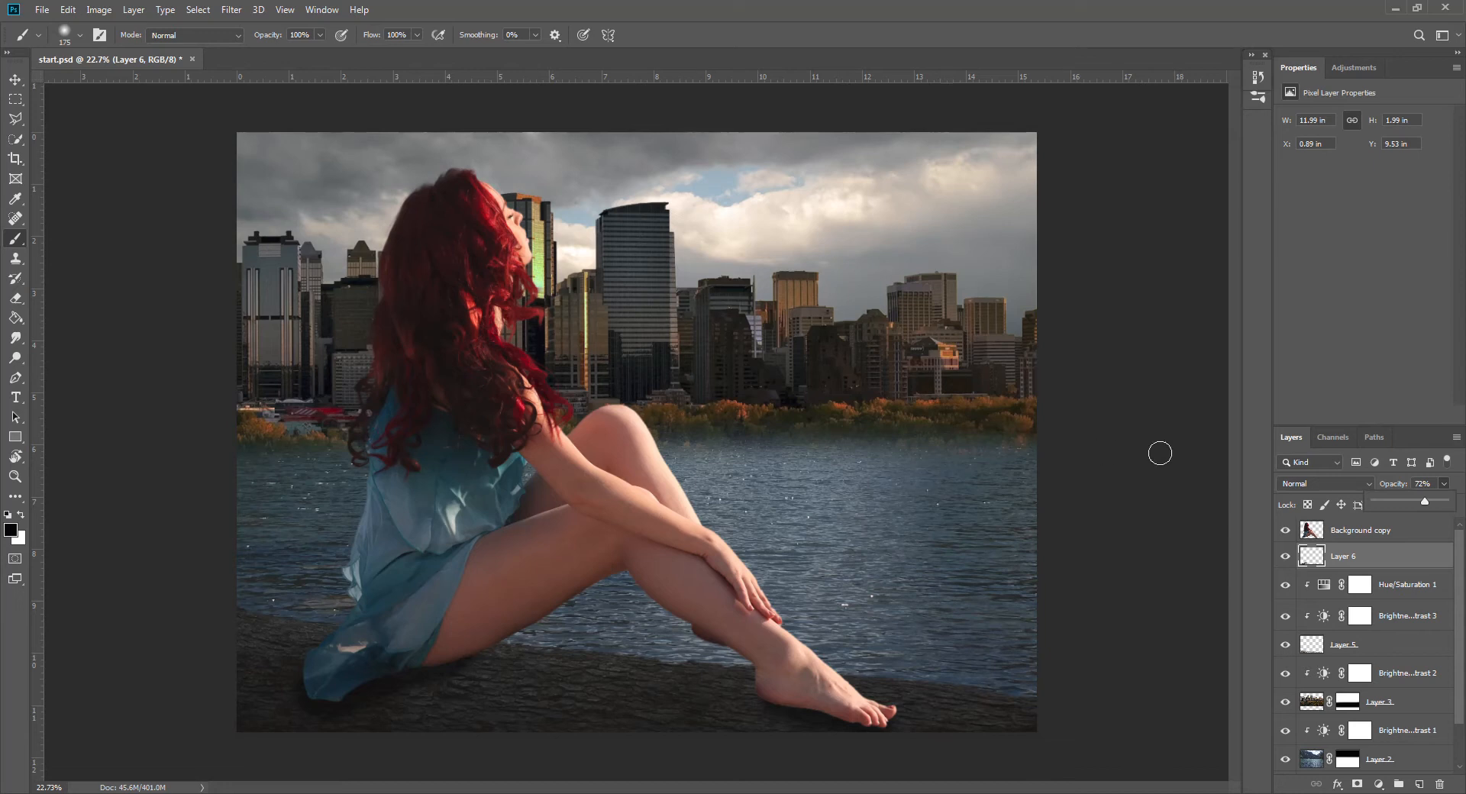
# Step: Add a new empty layer and place it directly beneath the city skyline layer
pyautogui.click(1361, 533)
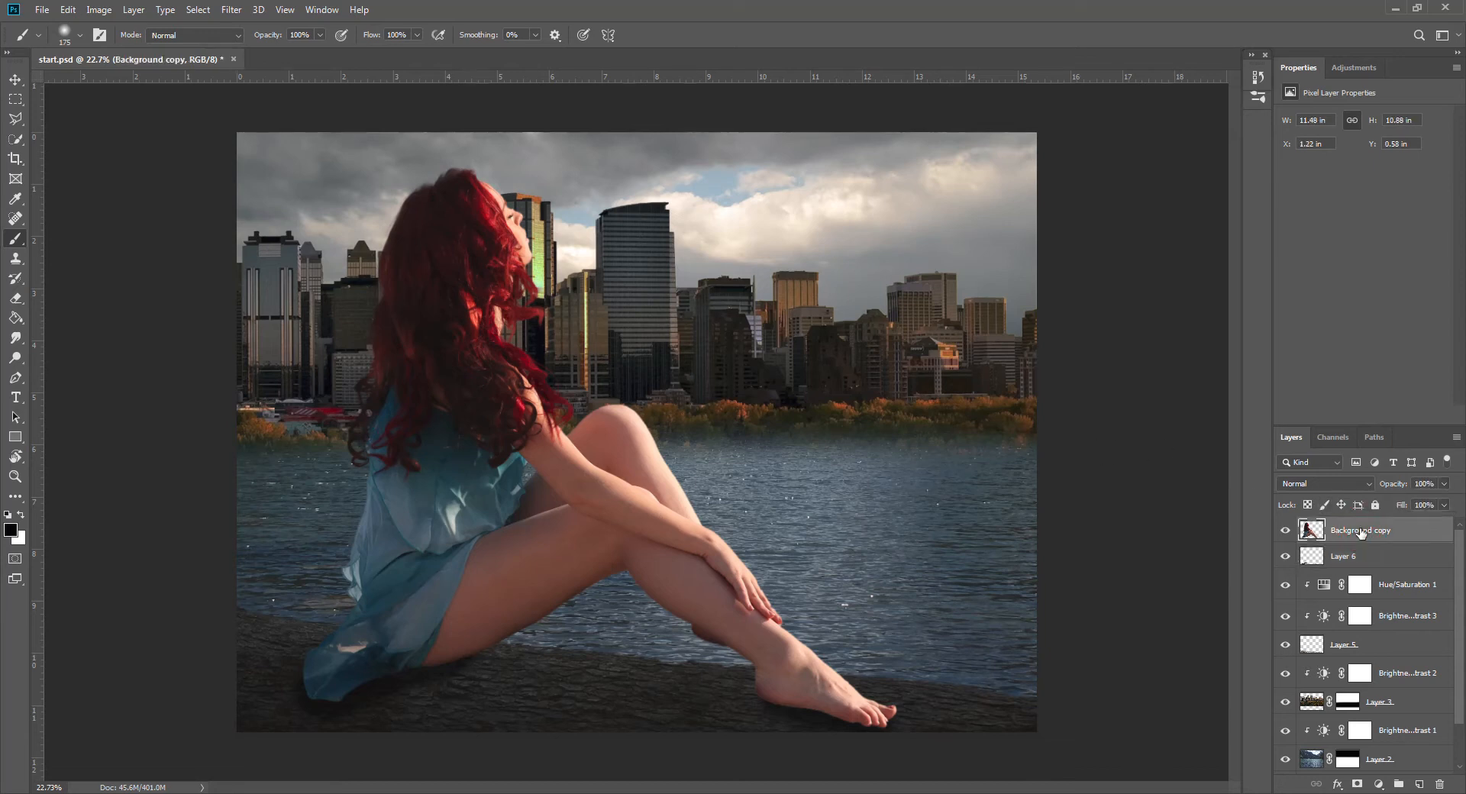
pyautogui.click(1418, 787)
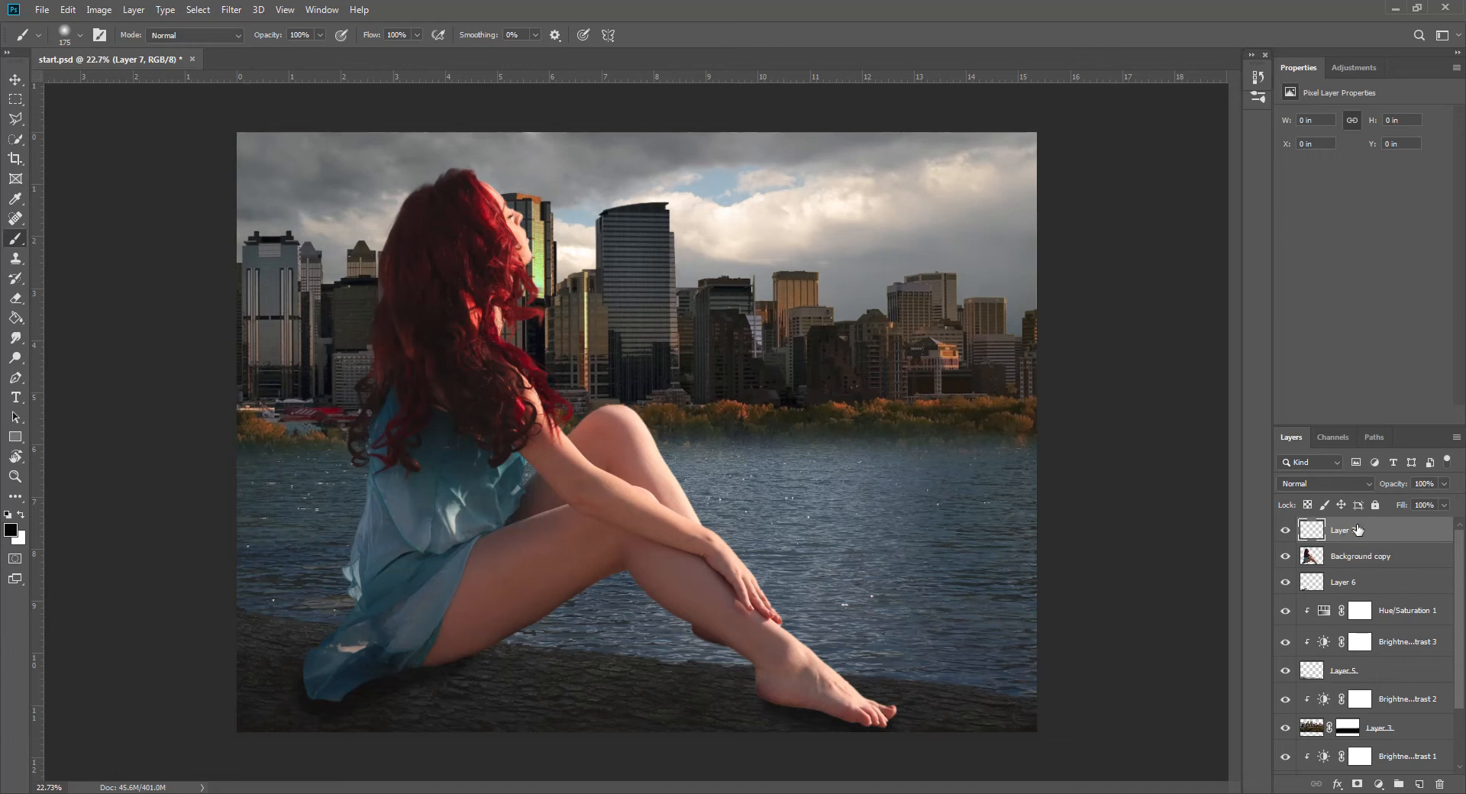
pyautogui.moveTo(1368, 530); pyautogui.dragTo(1358, 735)
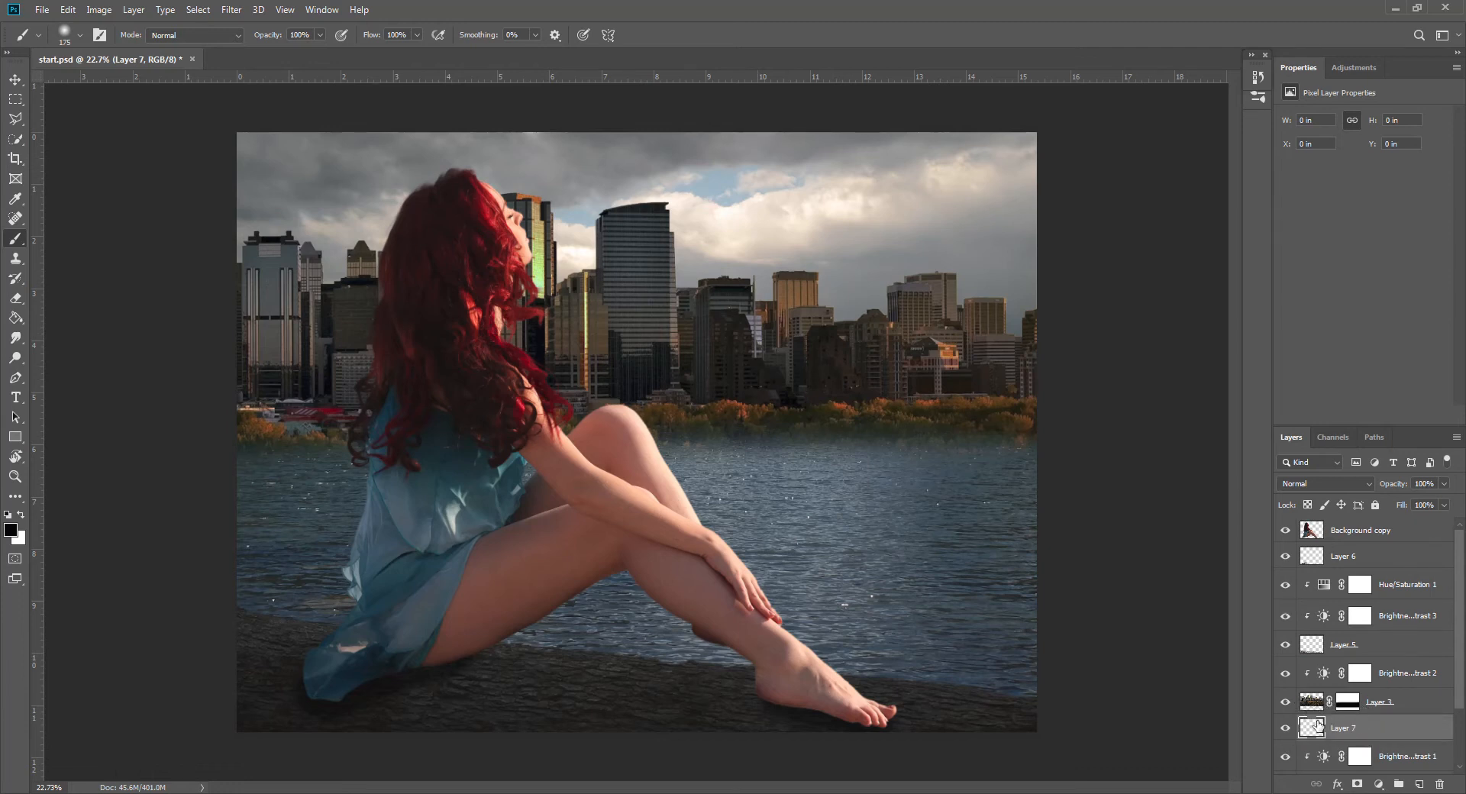
# Step: Set the foreground color to orange #c1501e for the Brush tool
pyautogui.click(10, 532)
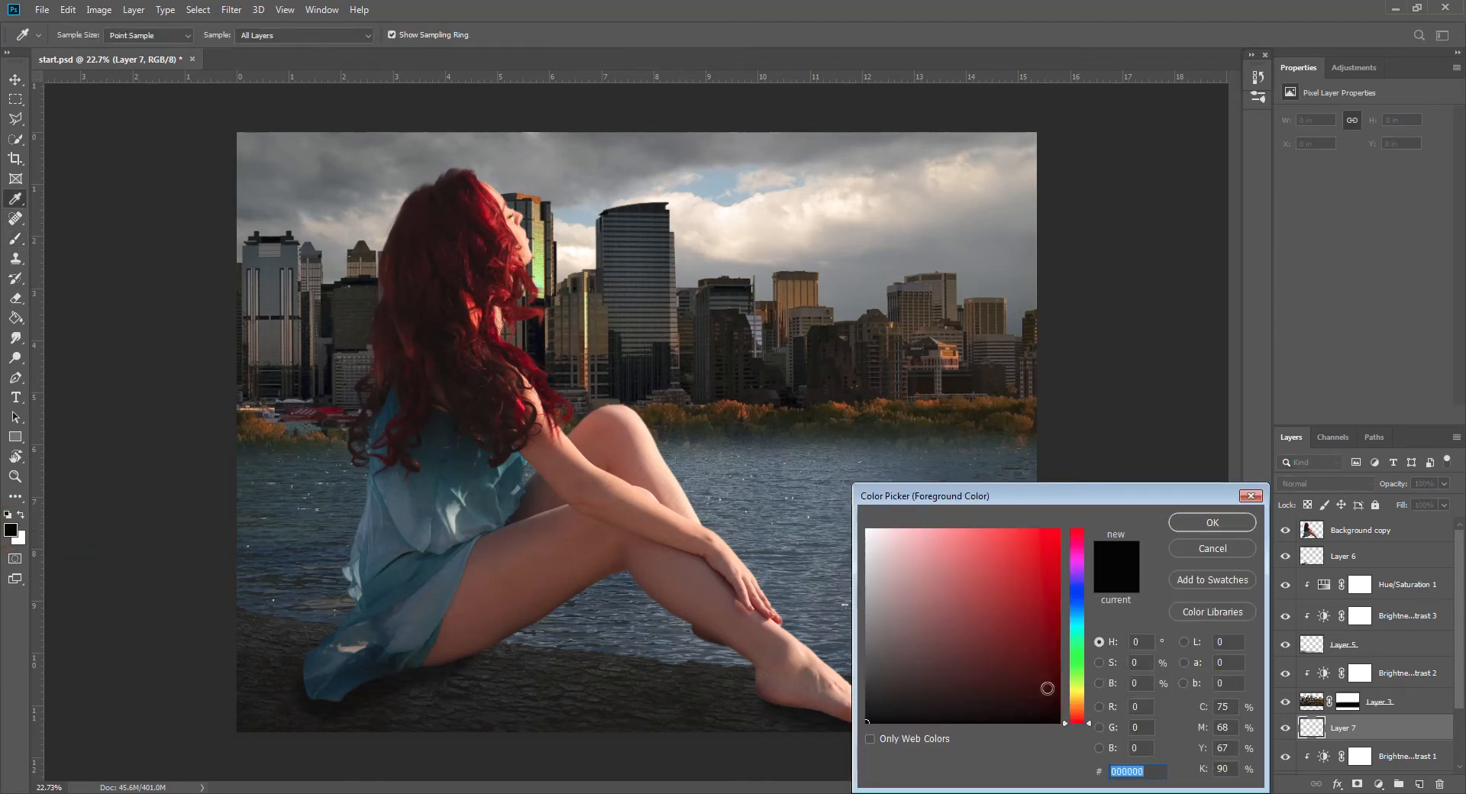
pyautogui.click(1080, 709)
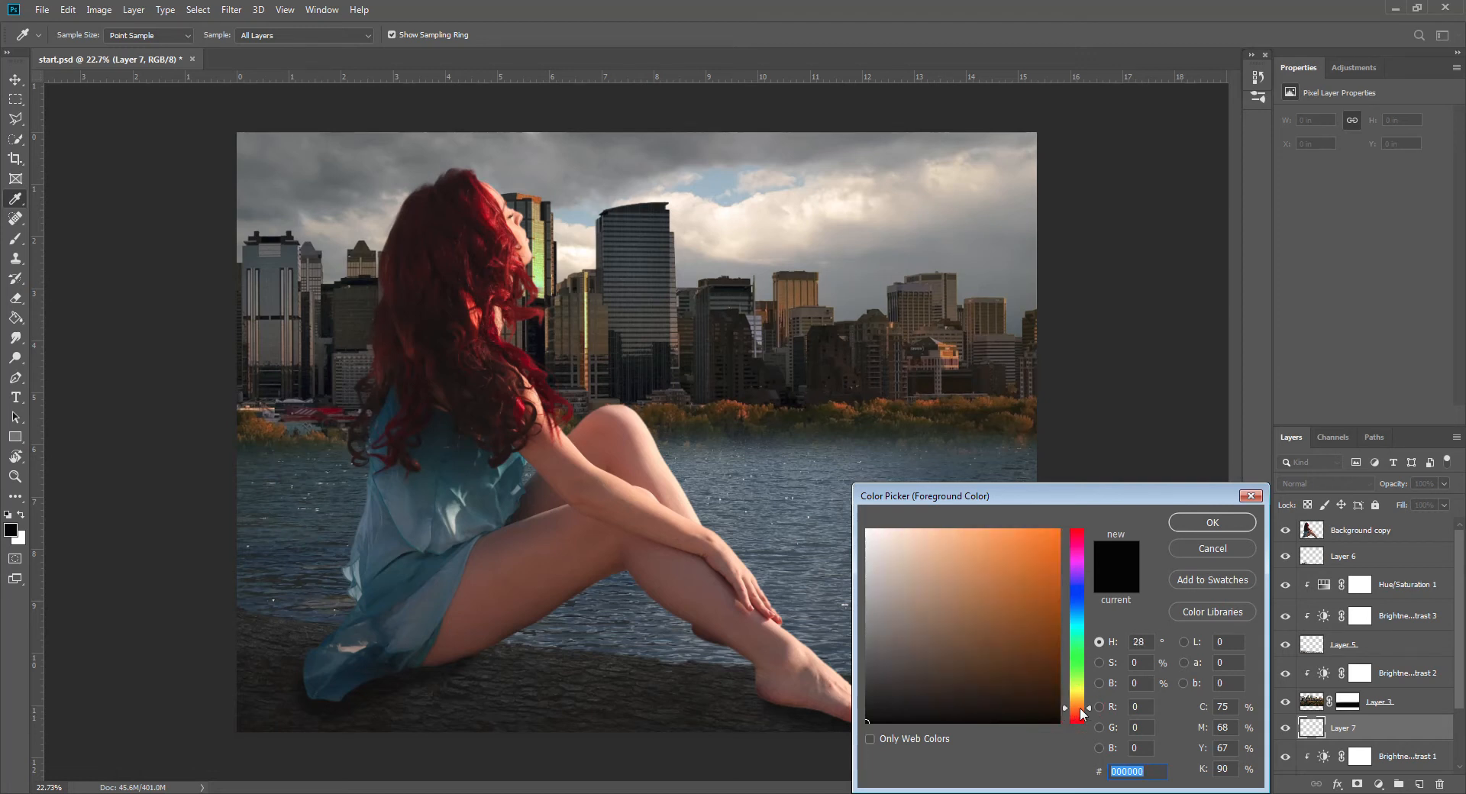
pyautogui.moveTo(1077, 713); pyautogui.dragTo(1078, 715)
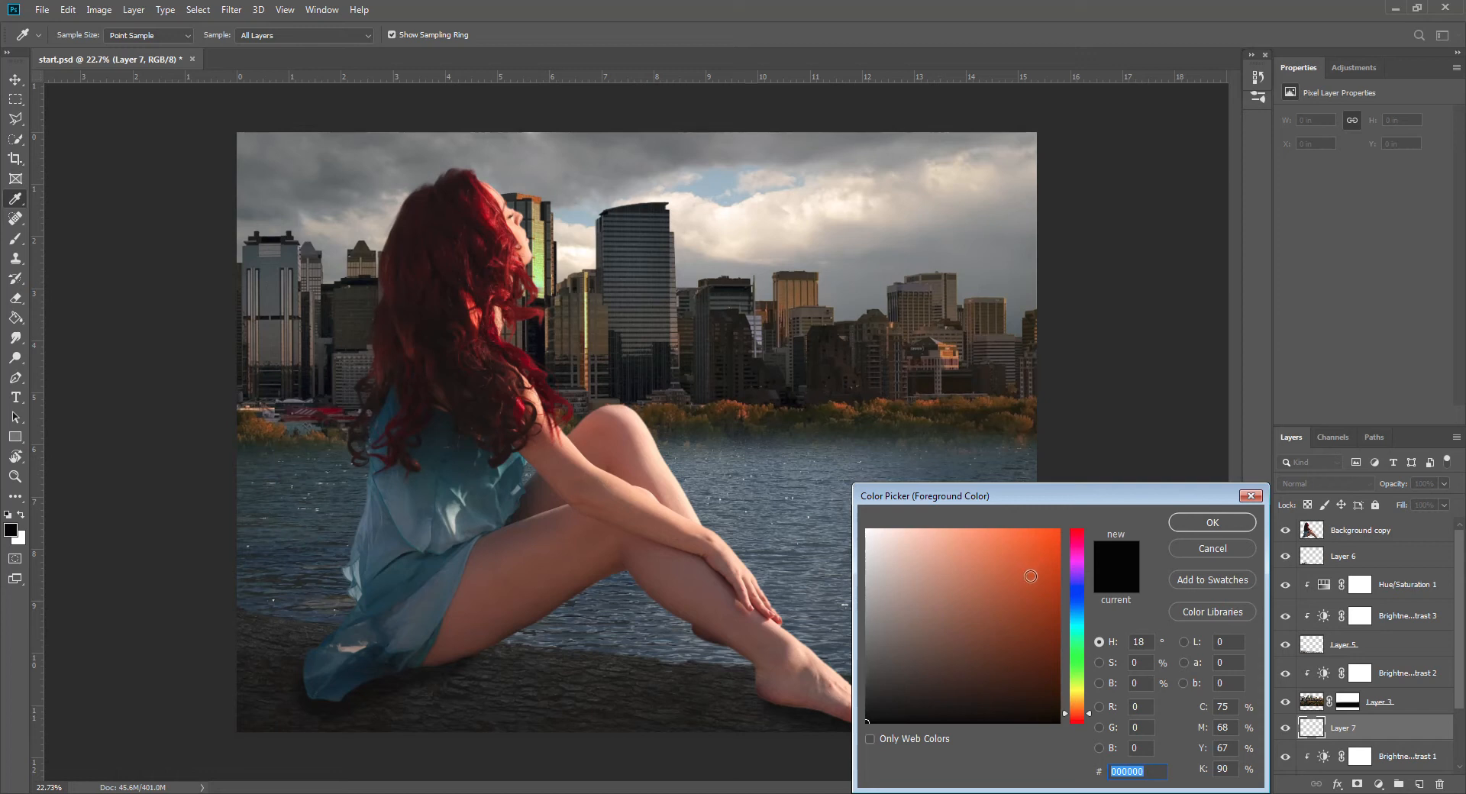
pyautogui.click(1031, 576)
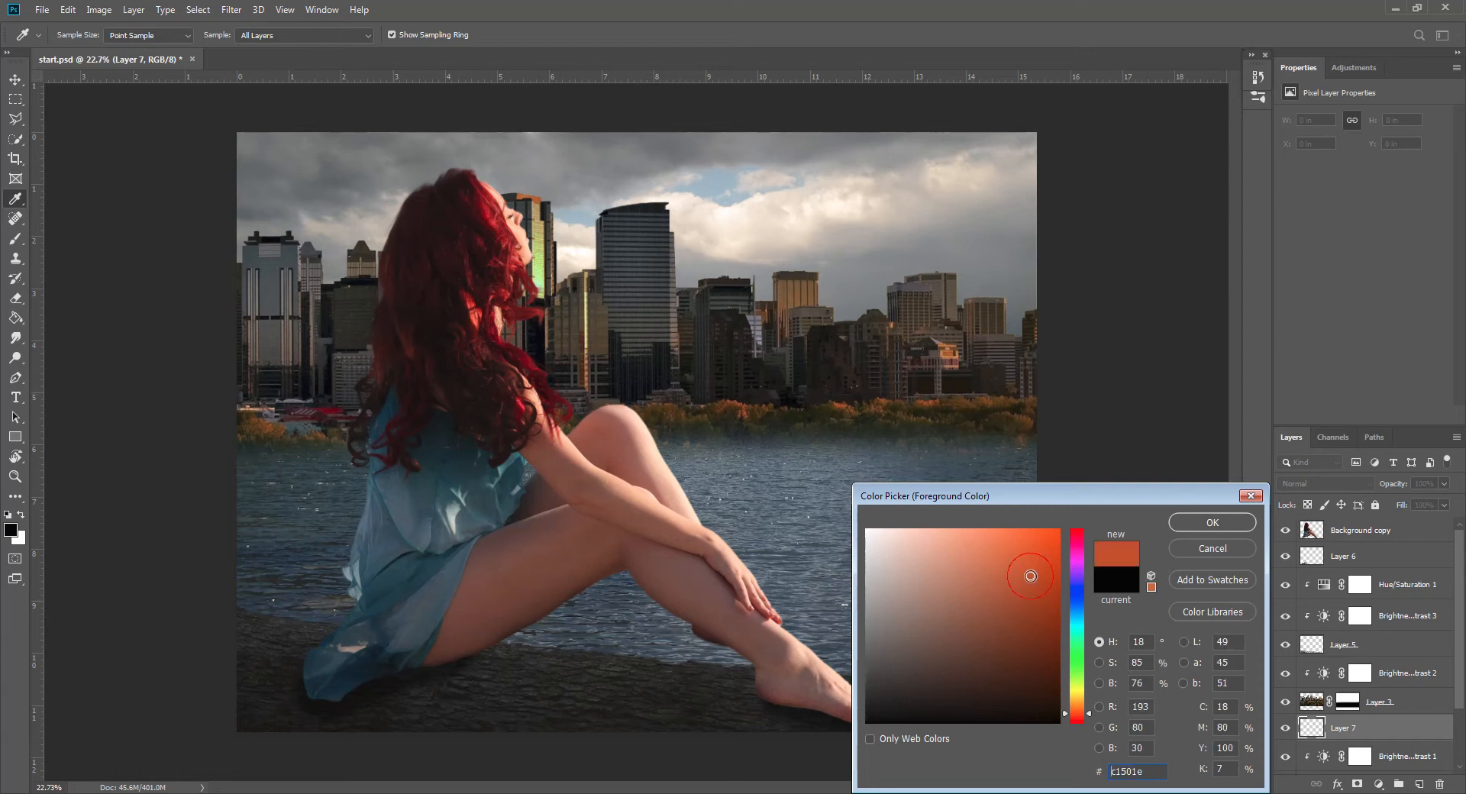
pyautogui.click(1213, 522)
pyautogui.press('b')
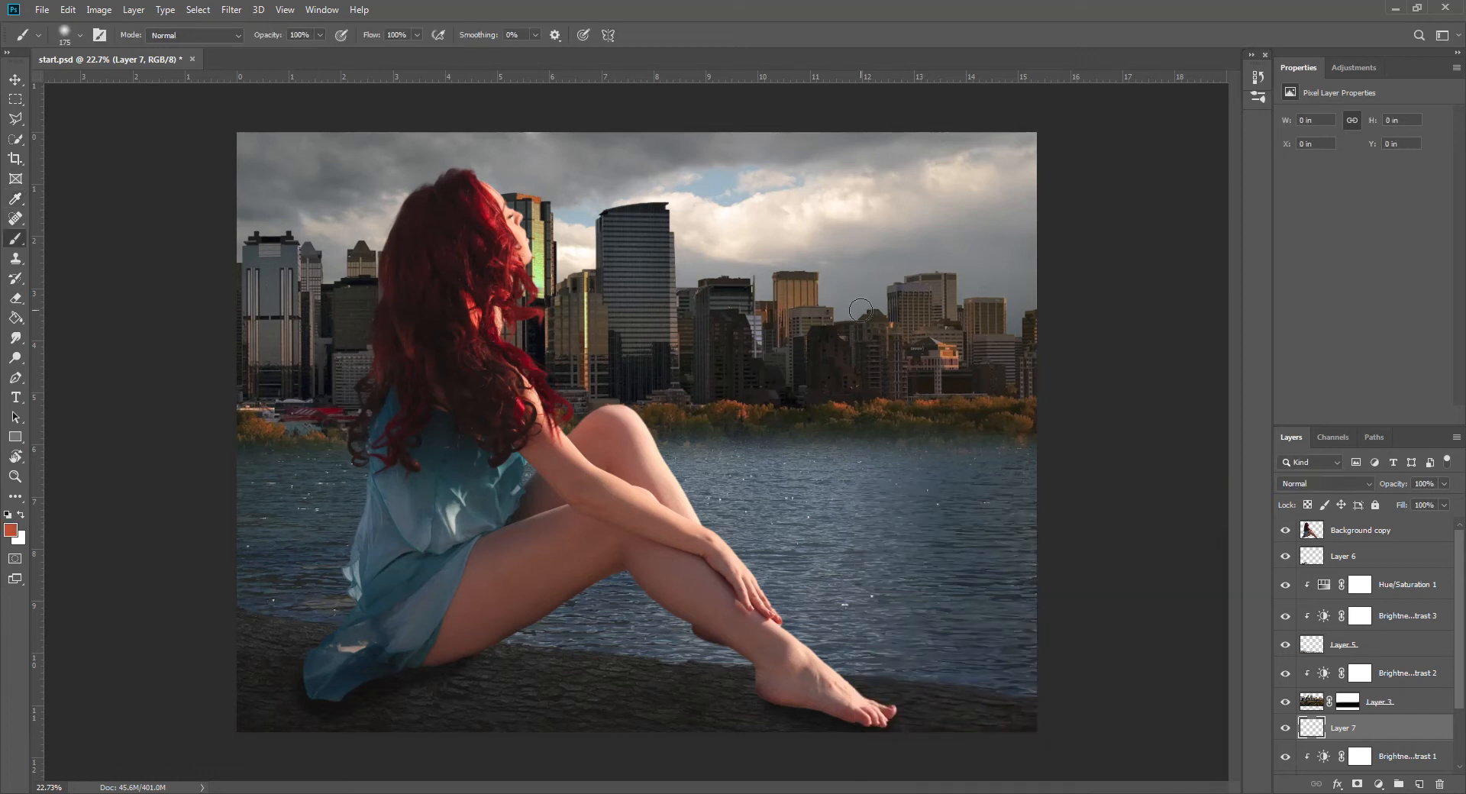
# Step: Paint orange across the sky behind the skyline with a soft 1400 px brush and set the layer's blend mode to Overlay
pyautogui.press(']')
pyautogui.press(']')
pyautogui.press(']')
pyautogui.press(']')
pyautogui.press(']')
pyautogui.press(']')
pyautogui.press(']')
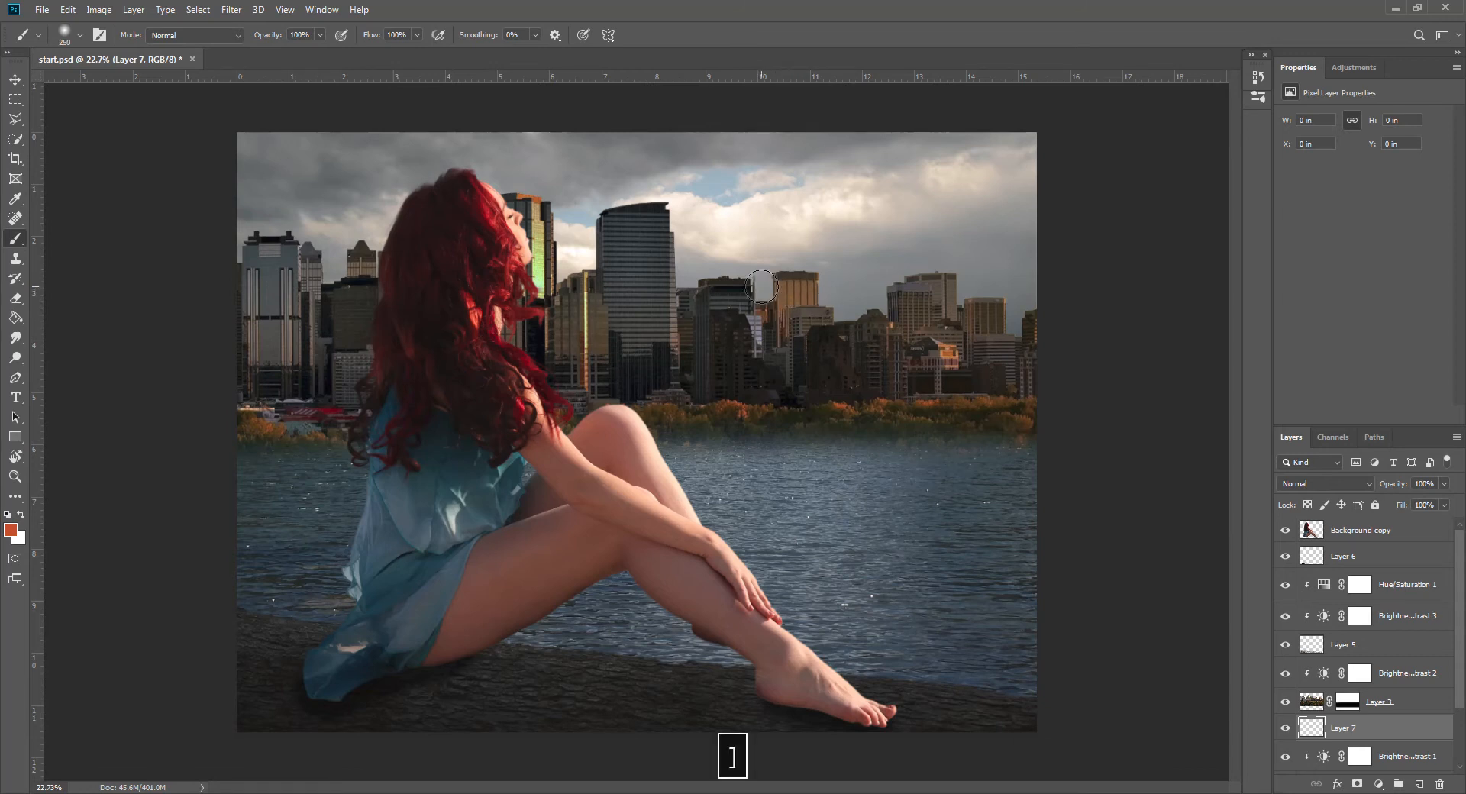
pyautogui.press(']')
pyautogui.press(']')
pyautogui.press(']')
pyautogui.press(']')
pyautogui.press(']')
pyautogui.press(']')
pyautogui.press(']')
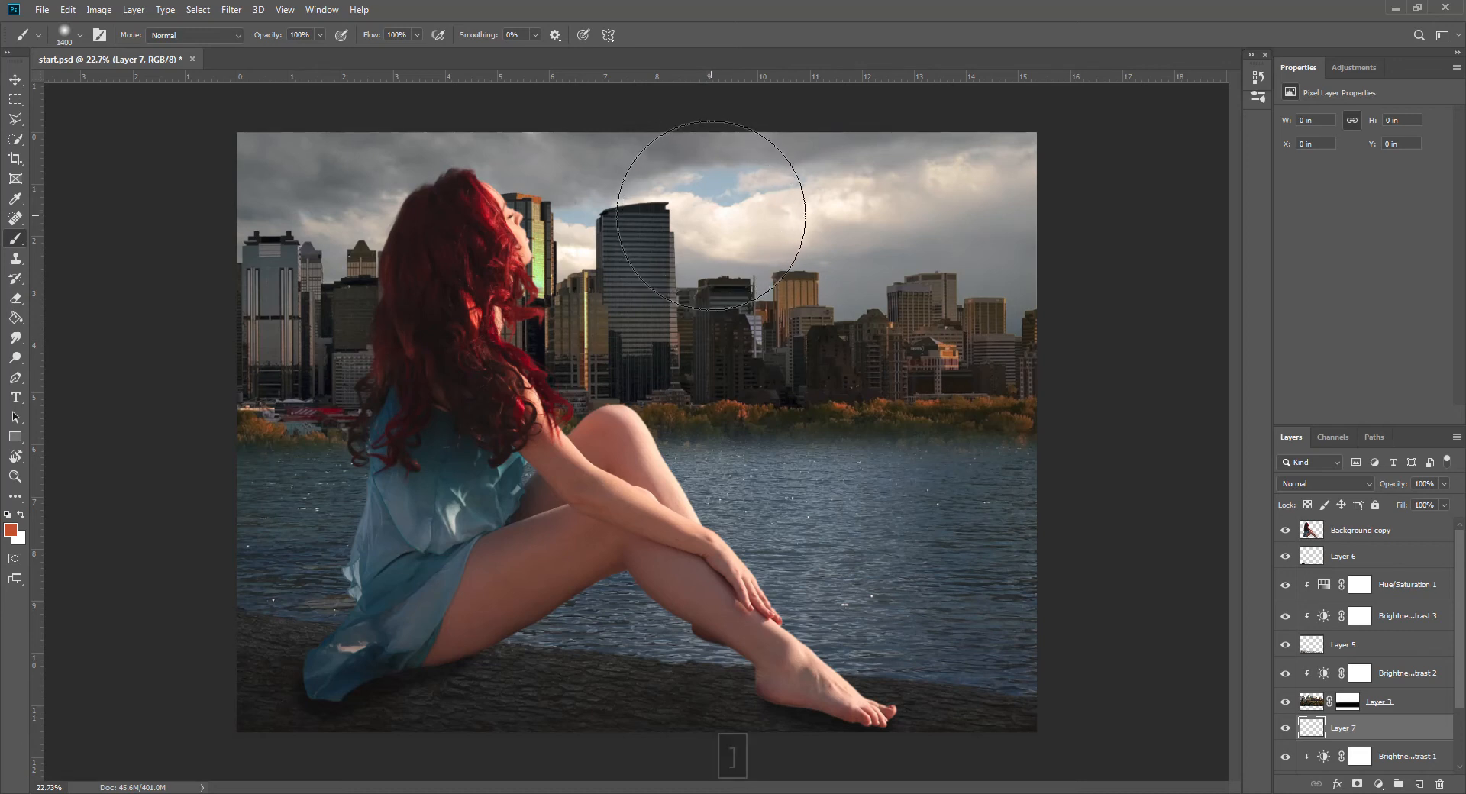
pyautogui.click(654, 221)
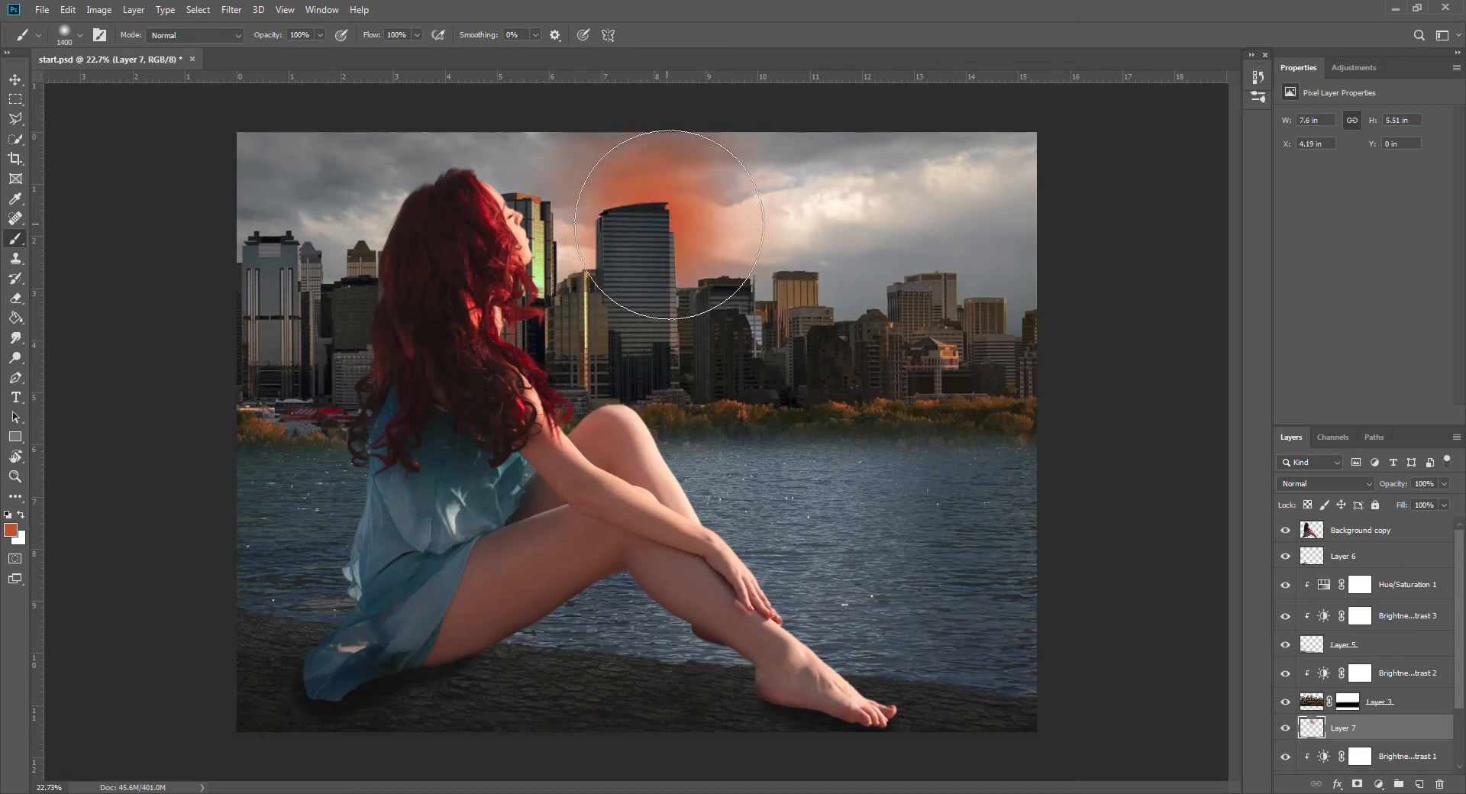
pyautogui.click(757, 217)
pyautogui.click(805, 173)
pyautogui.click(589, 200)
pyautogui.click(446, 171)
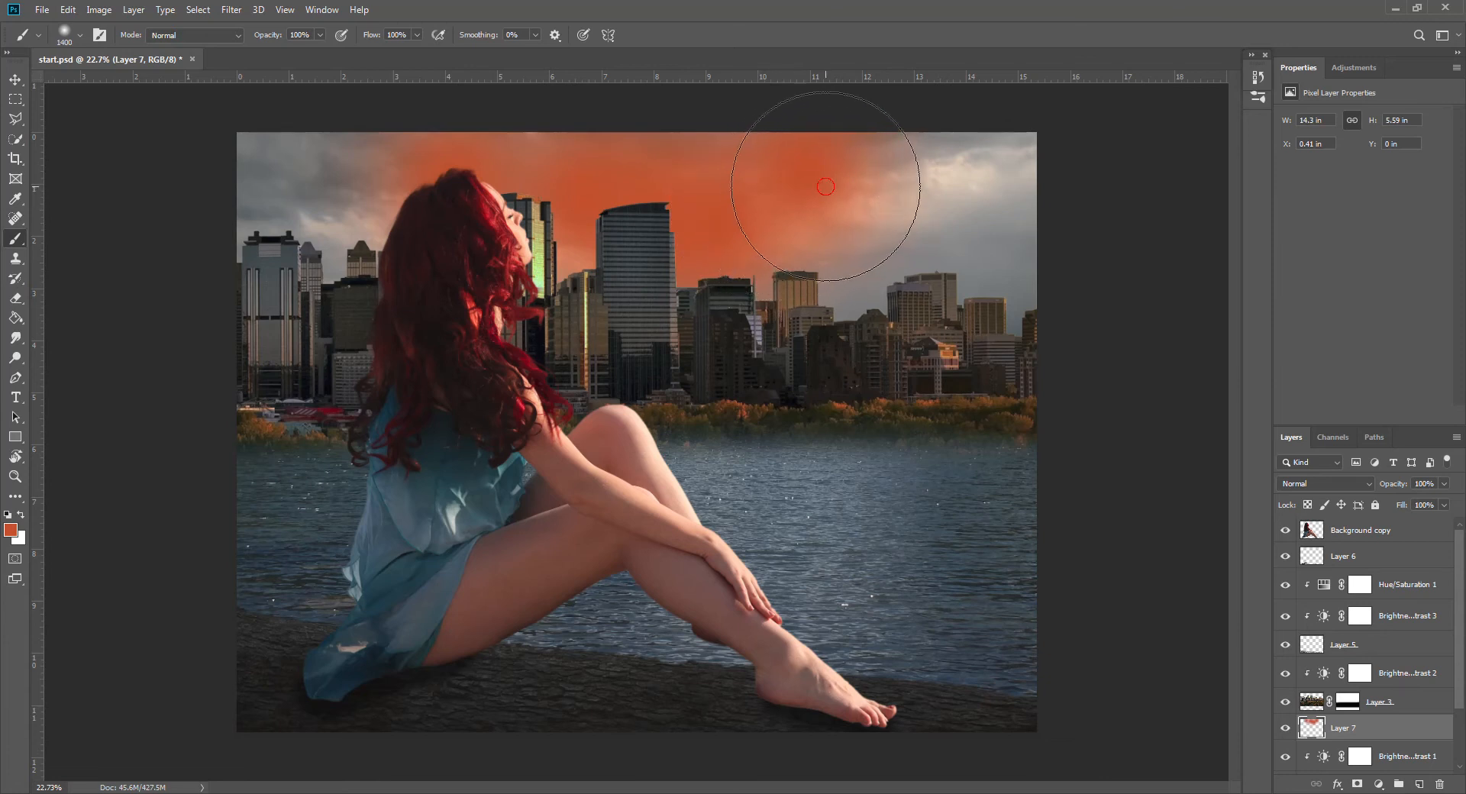
pyautogui.click(860, 187)
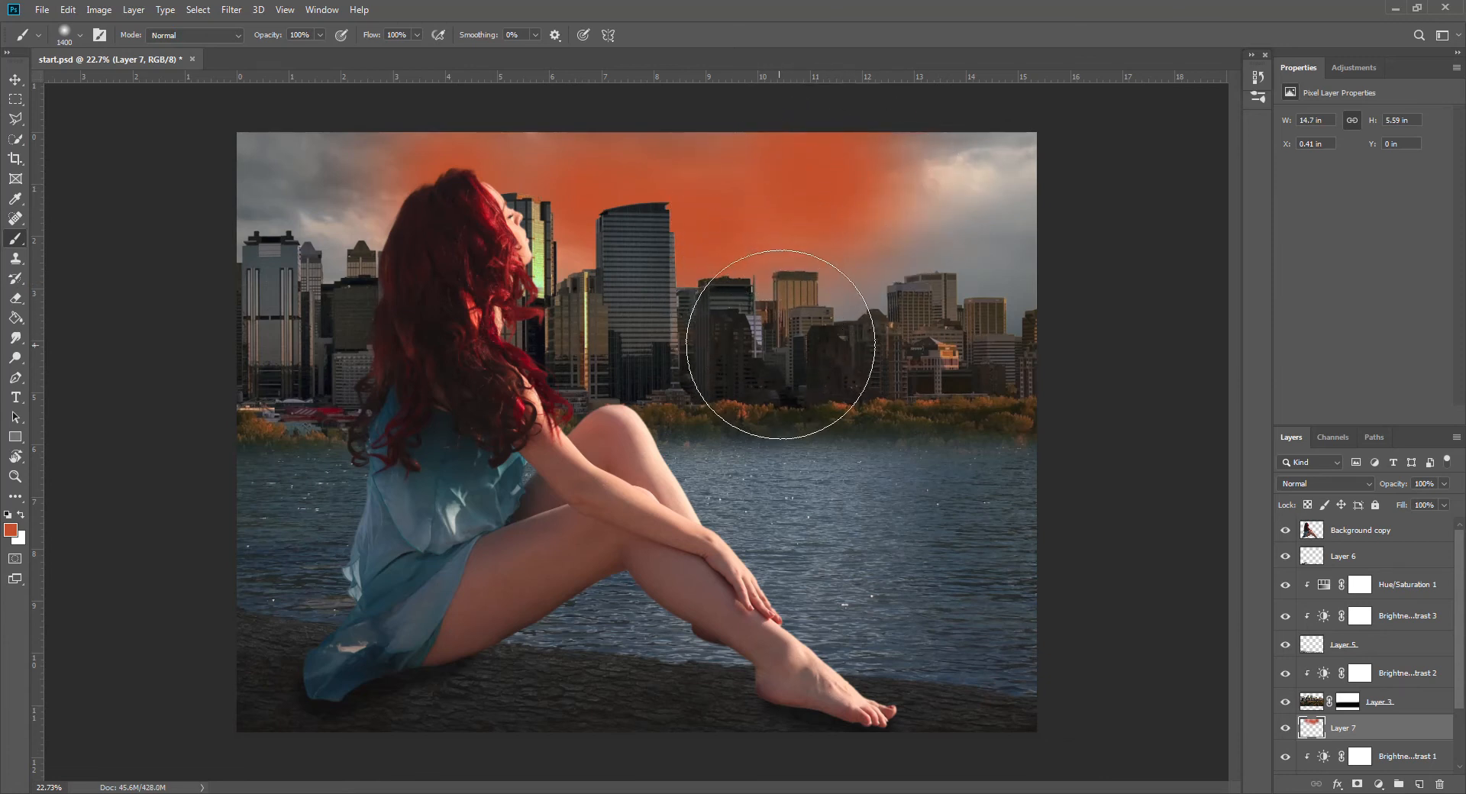
pyautogui.click(1368, 484)
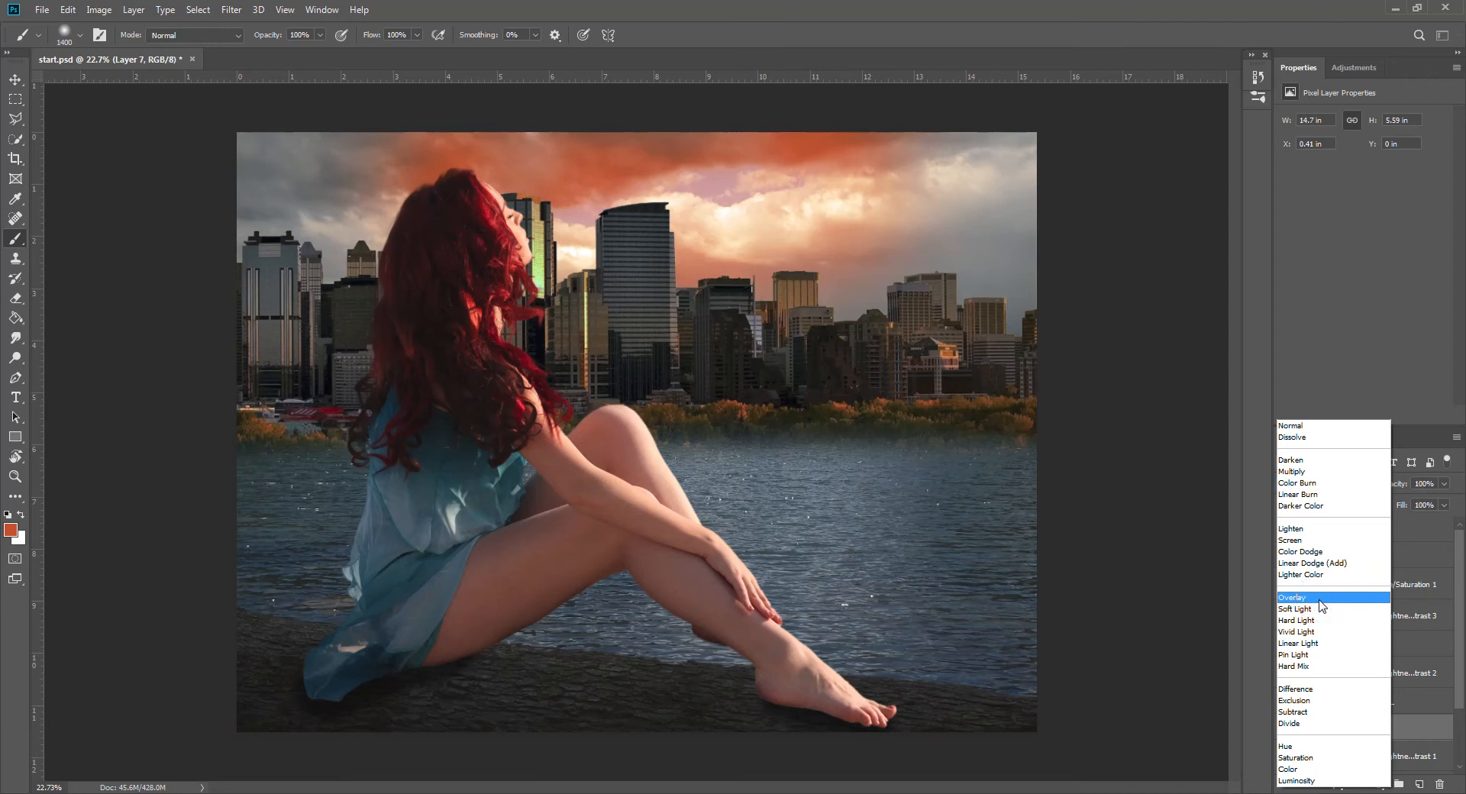
pyautogui.click(1323, 605)
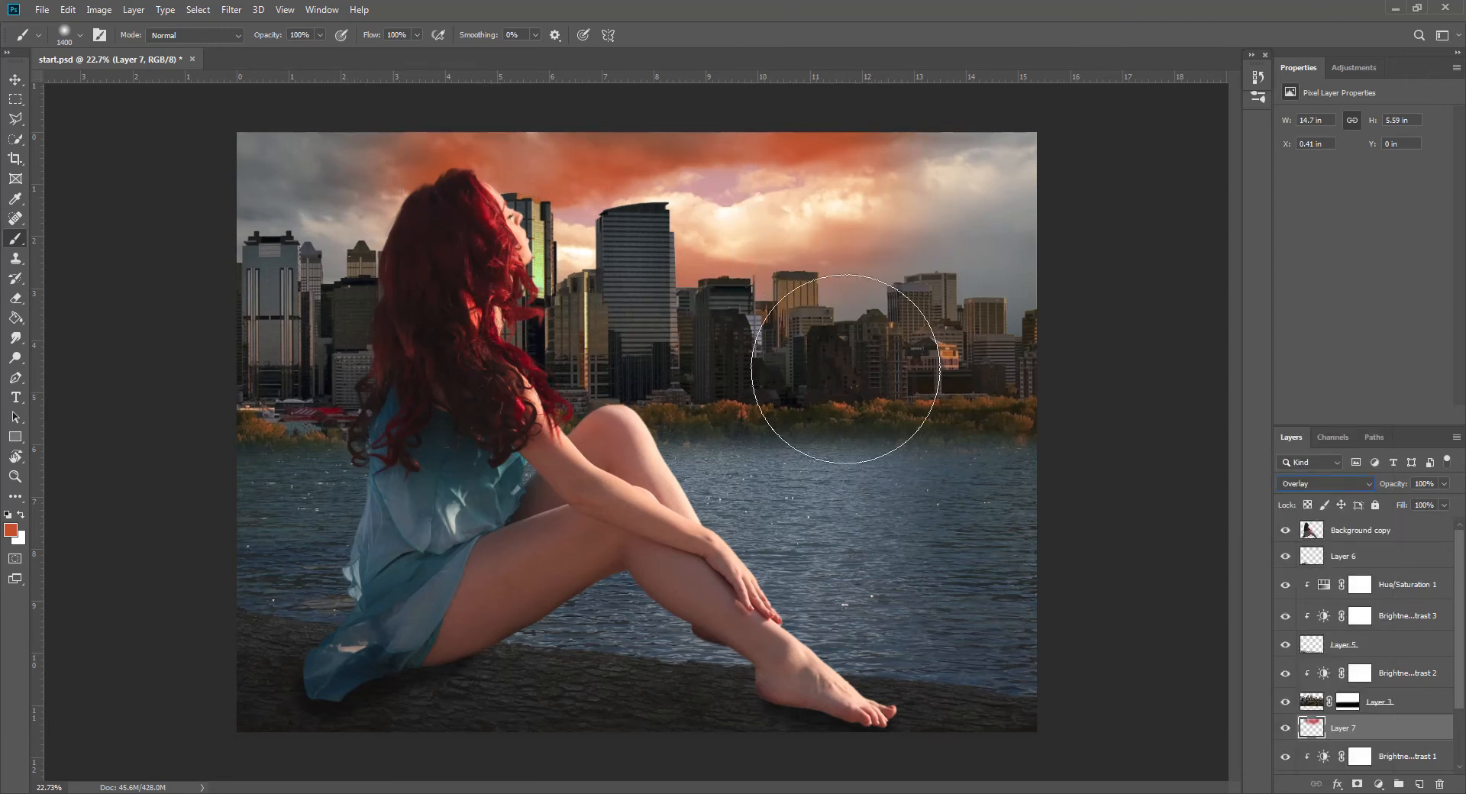
# Step: Set the foreground color to yellow #e6c230 for the Brush tool
pyautogui.click(10, 530)
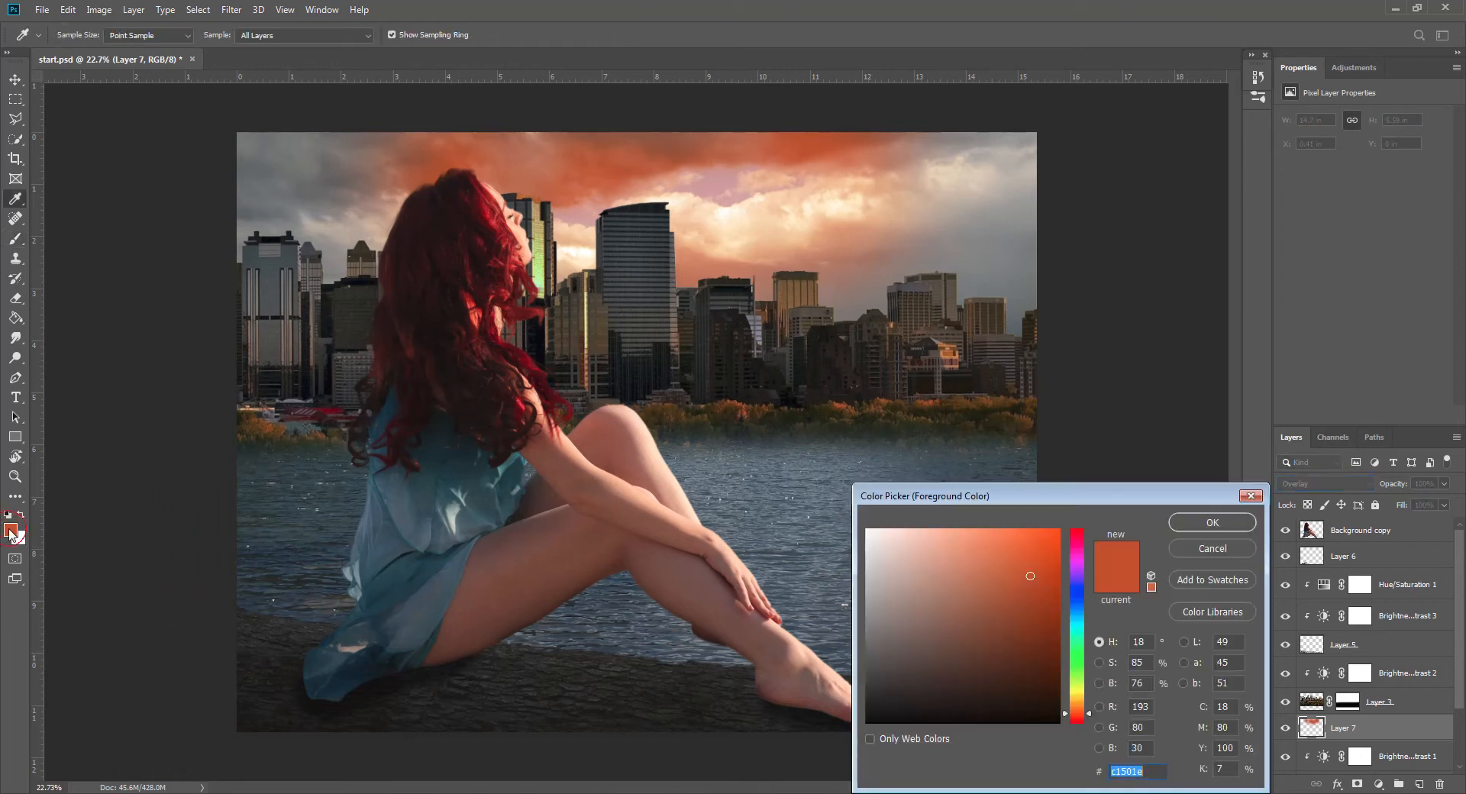
pyautogui.click(1080, 698)
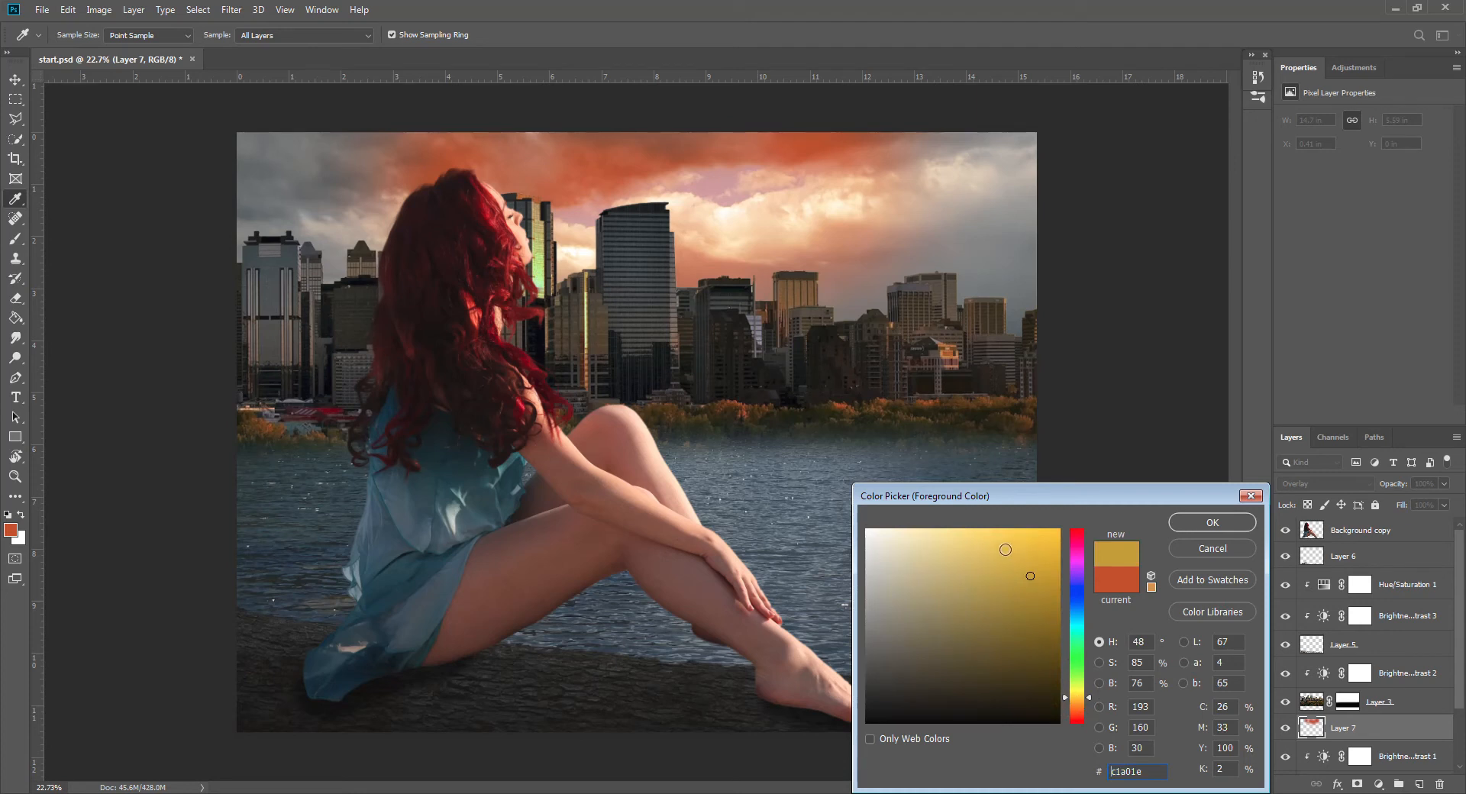
pyautogui.click(1021, 548)
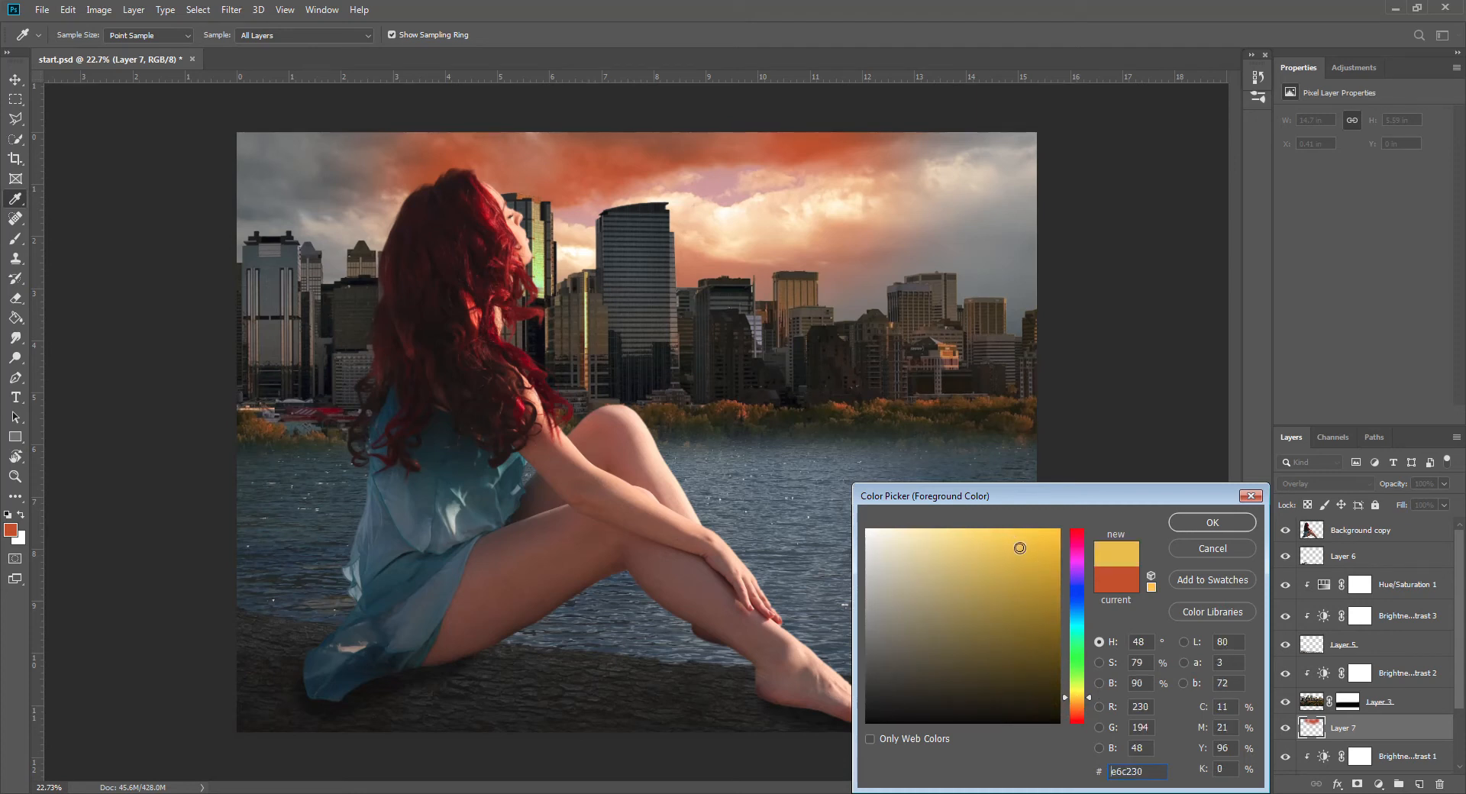
pyautogui.click(1215, 524)
pyautogui.press('b')
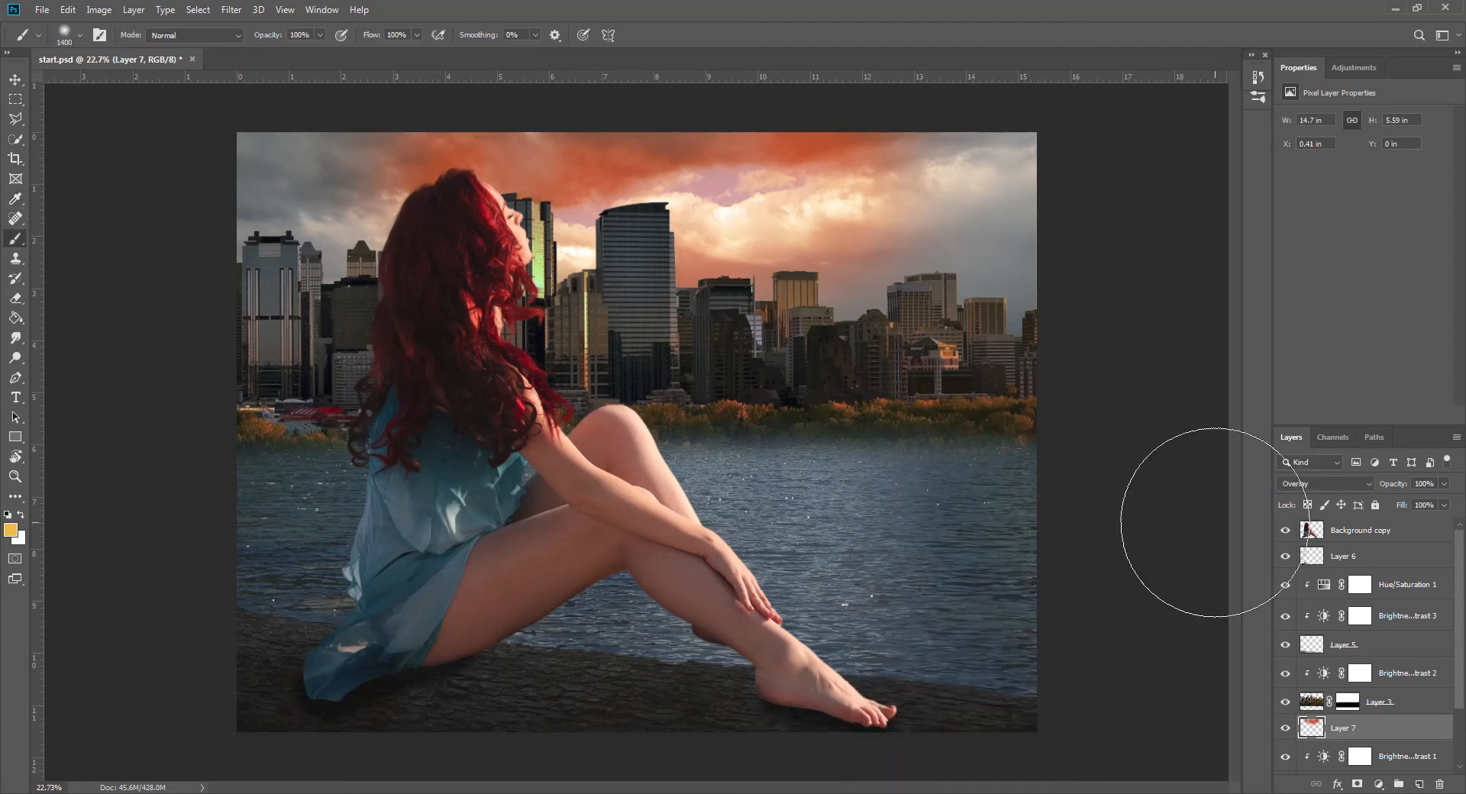
# Step: Paint a yellow glow on the Overlay color layer around the tall central tower's top with a soft 1000 px brush
pyautogui.press('[')
pyautogui.press('[')
pyautogui.press('[')
pyautogui.press('[')
pyautogui.press('[')
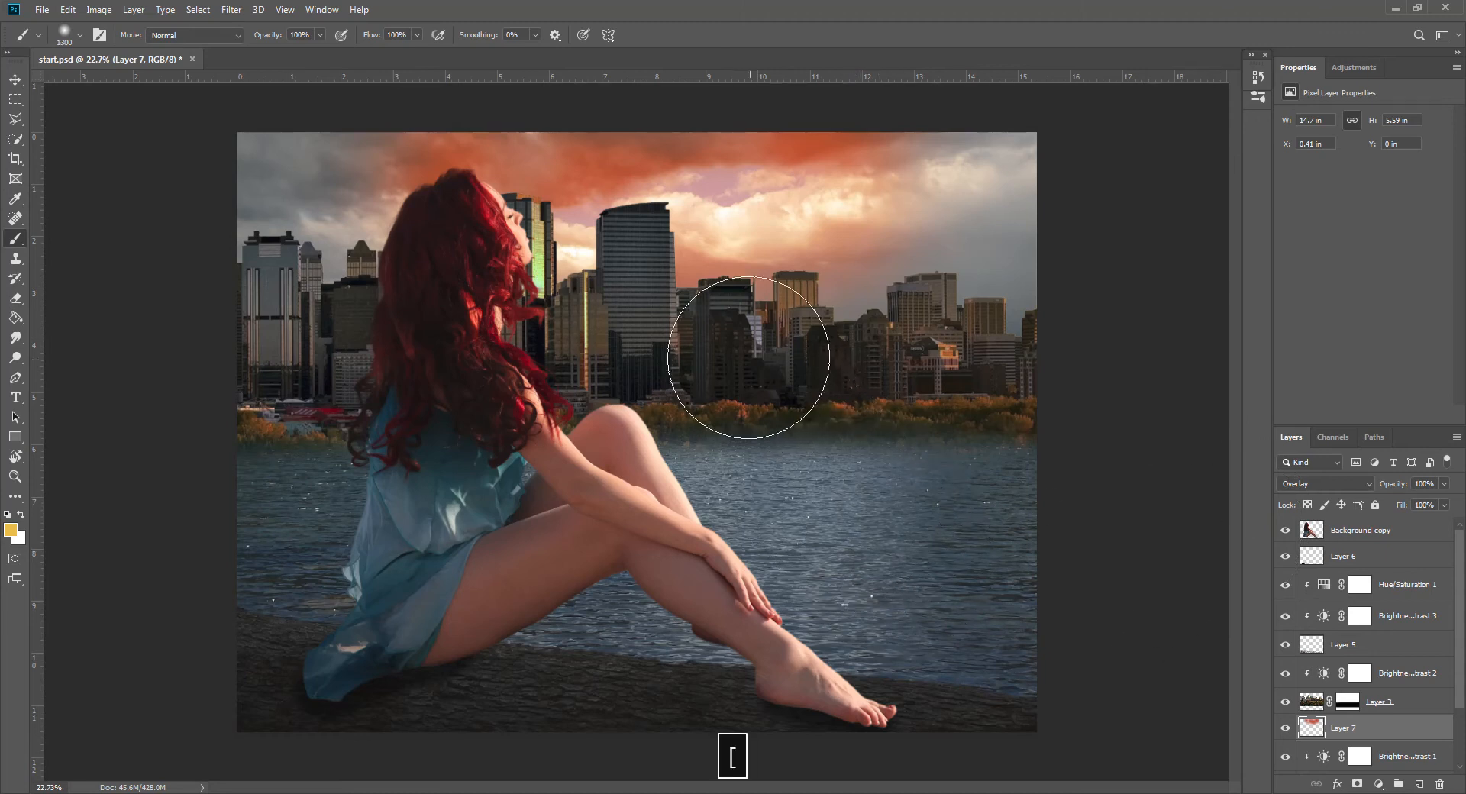
pyautogui.press(']')
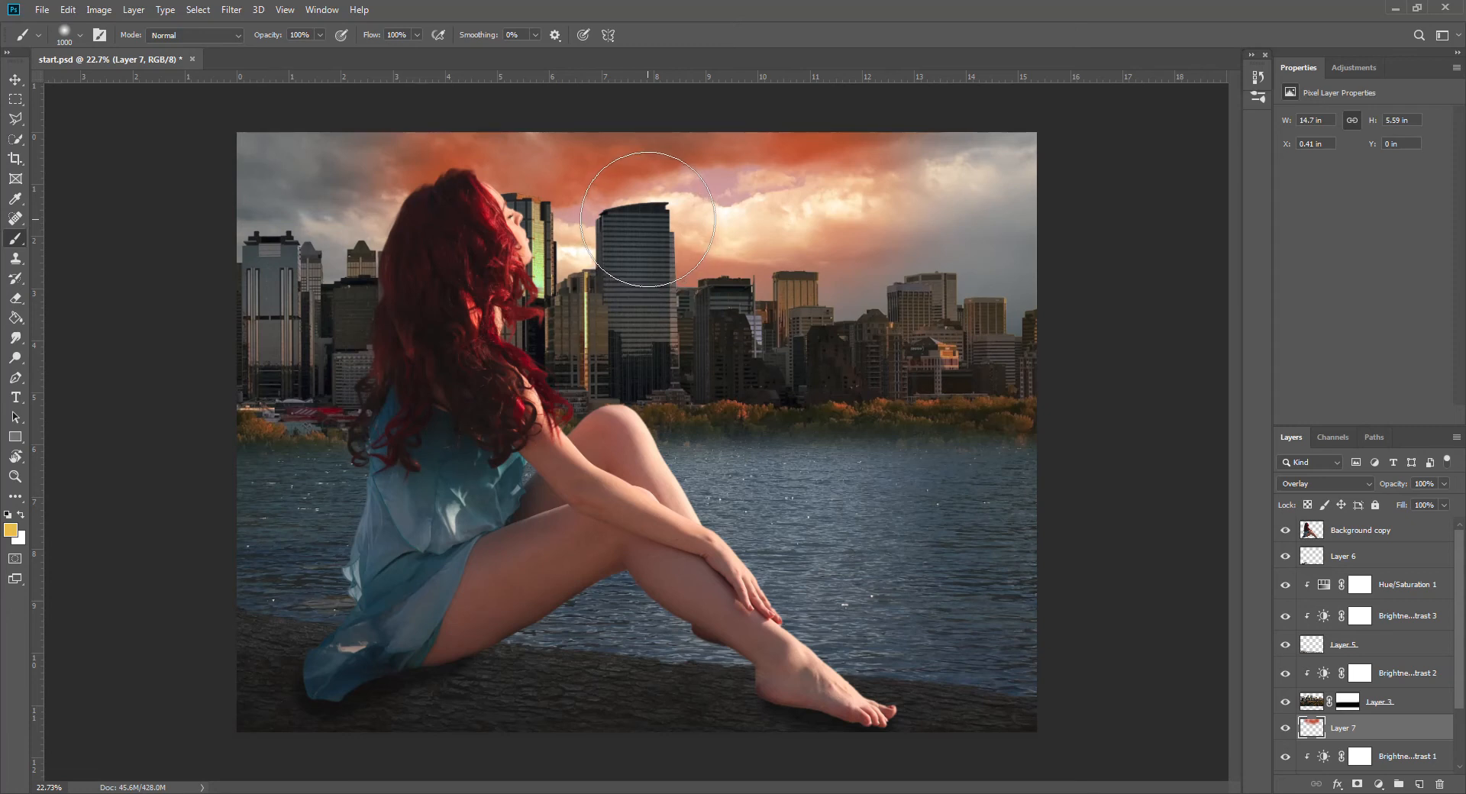
pyautogui.click(647, 219)
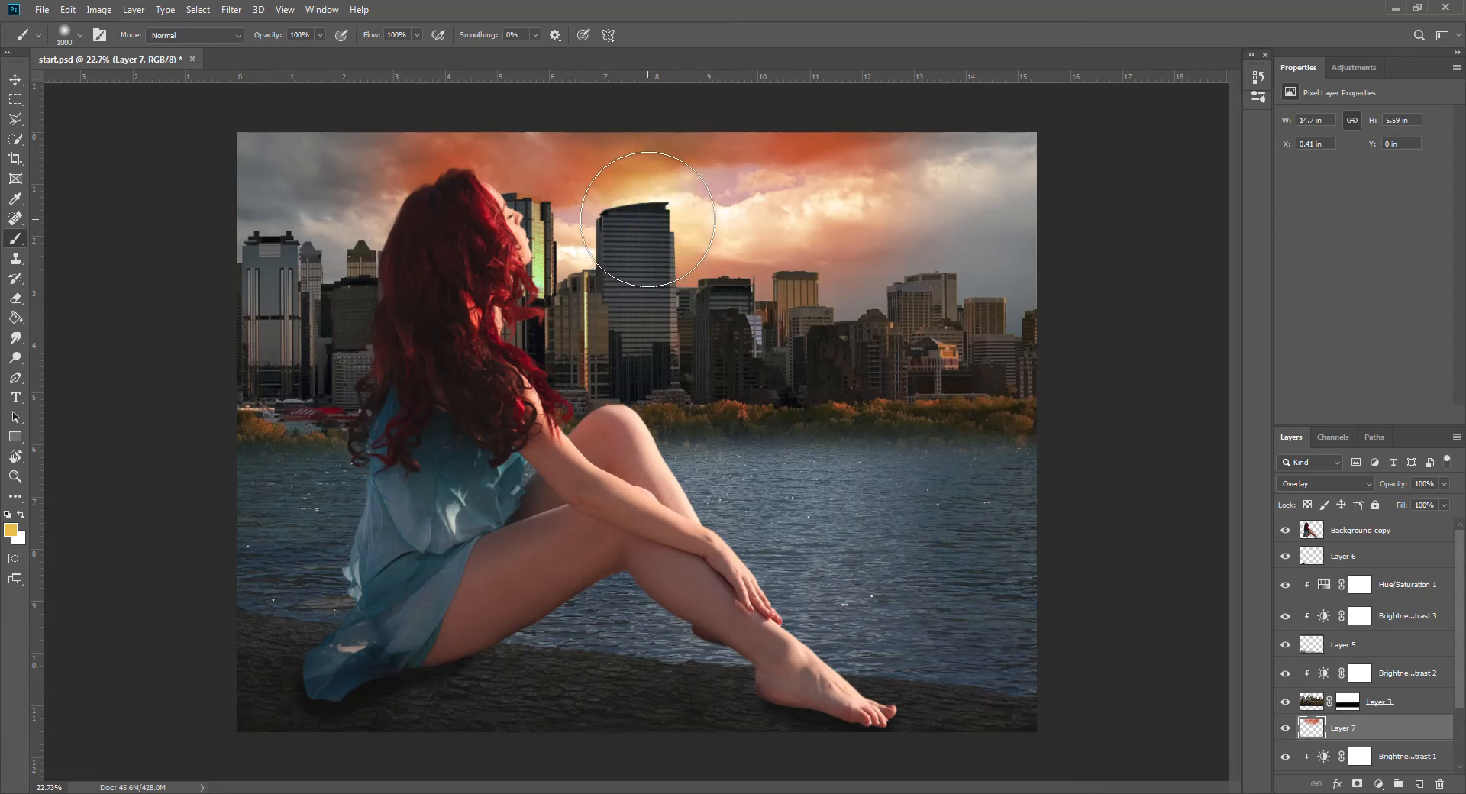
pyautogui.click(648, 219)
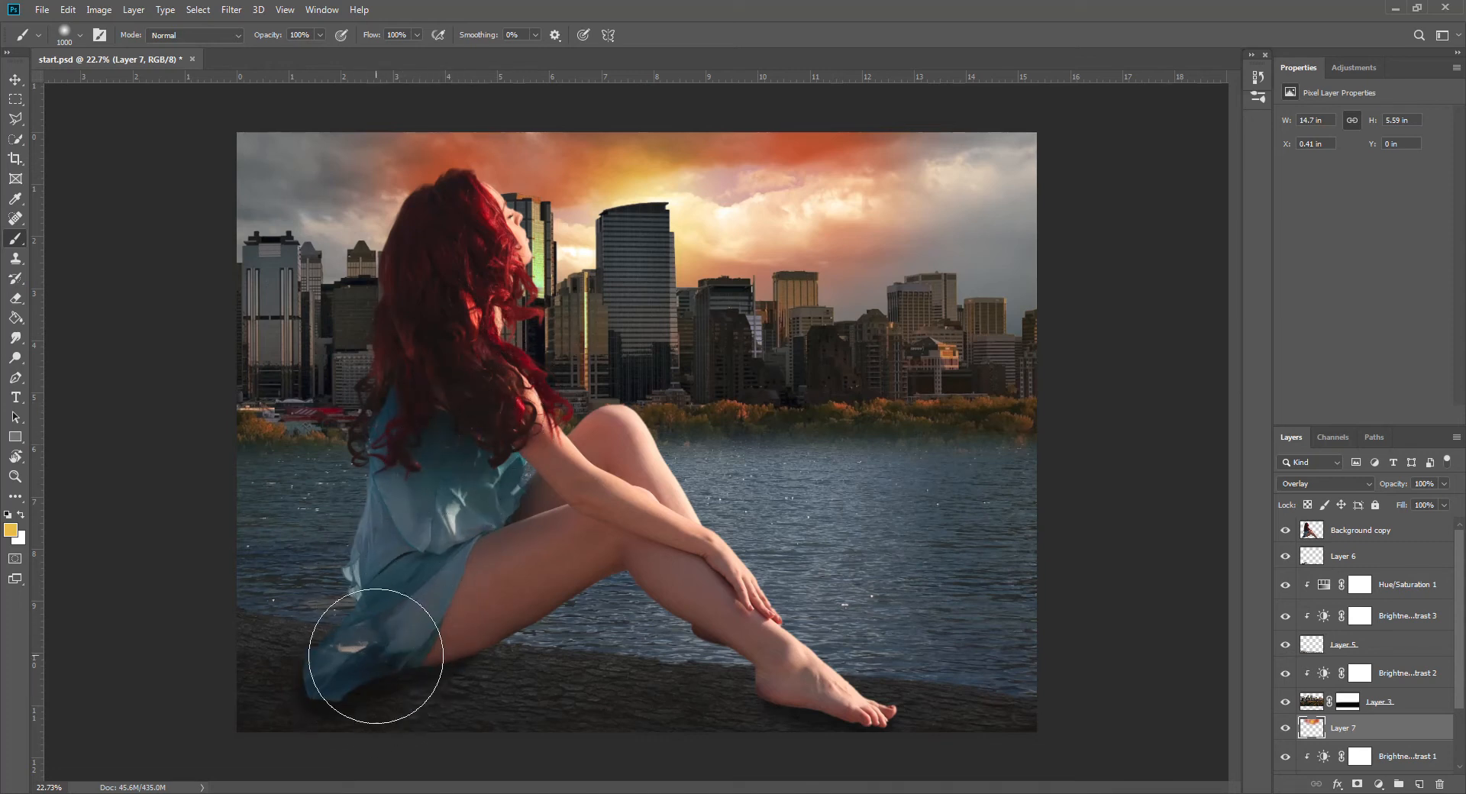
pyautogui.click(1355, 535)
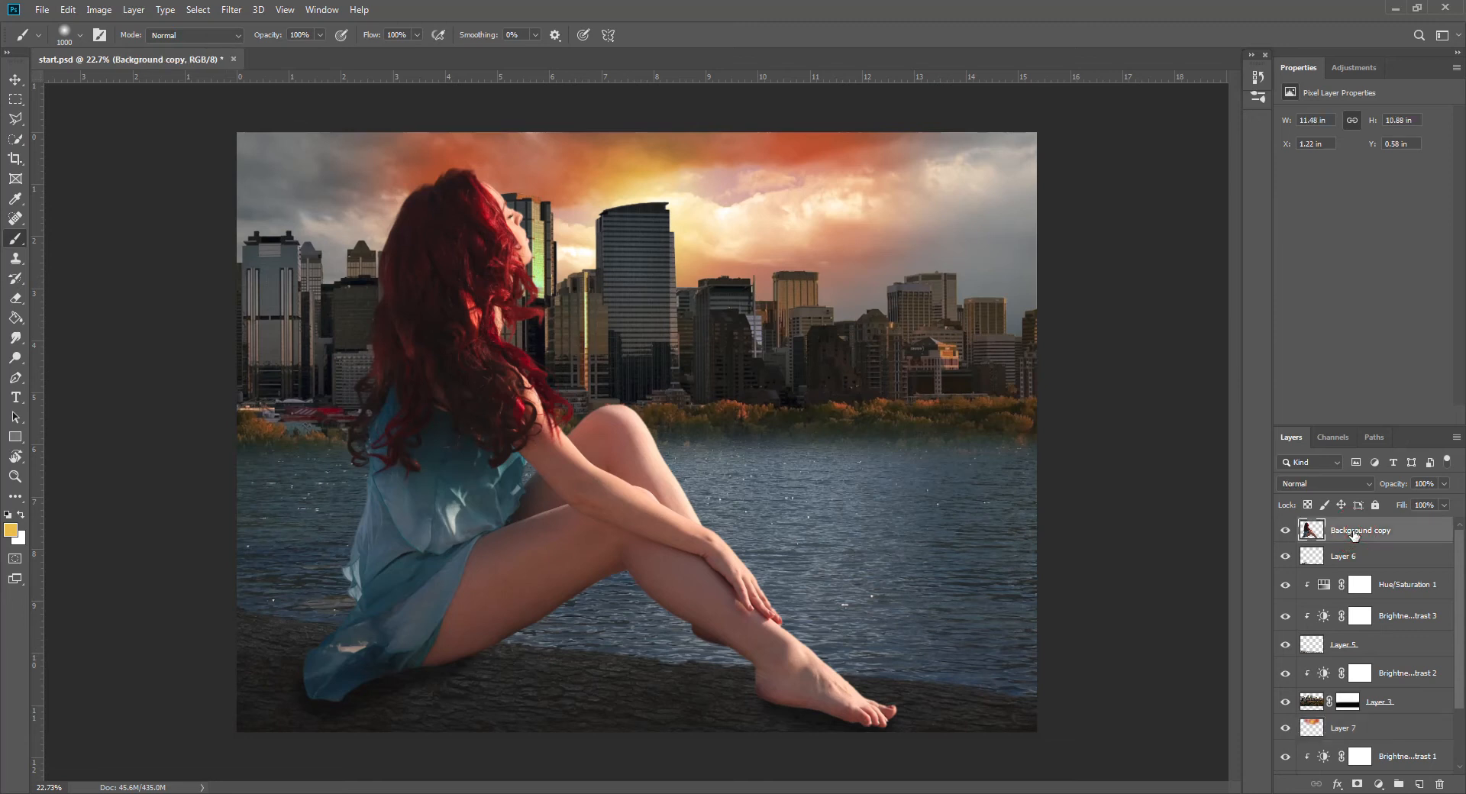
pyautogui.click(1381, 787)
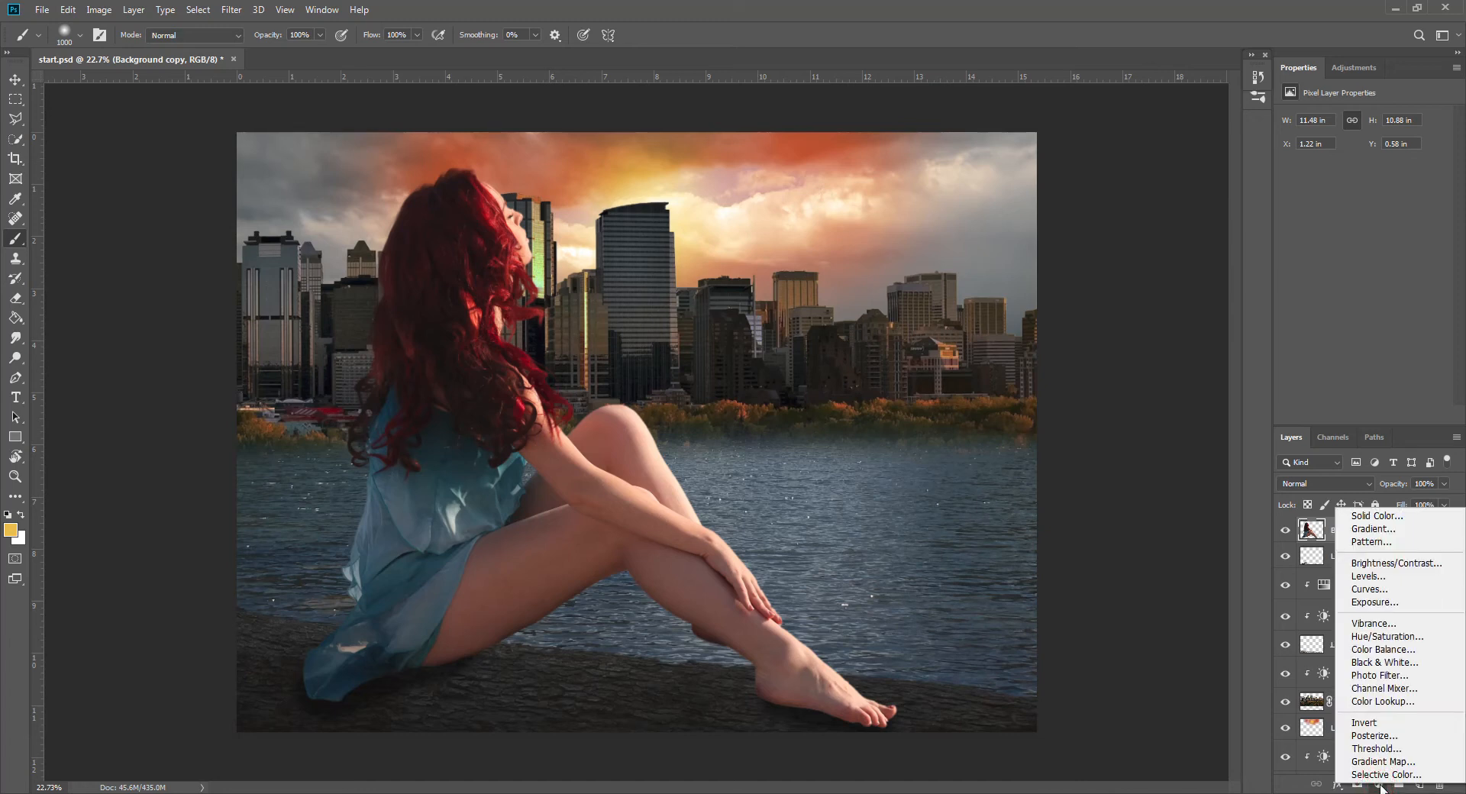
pyautogui.click(1388, 565)
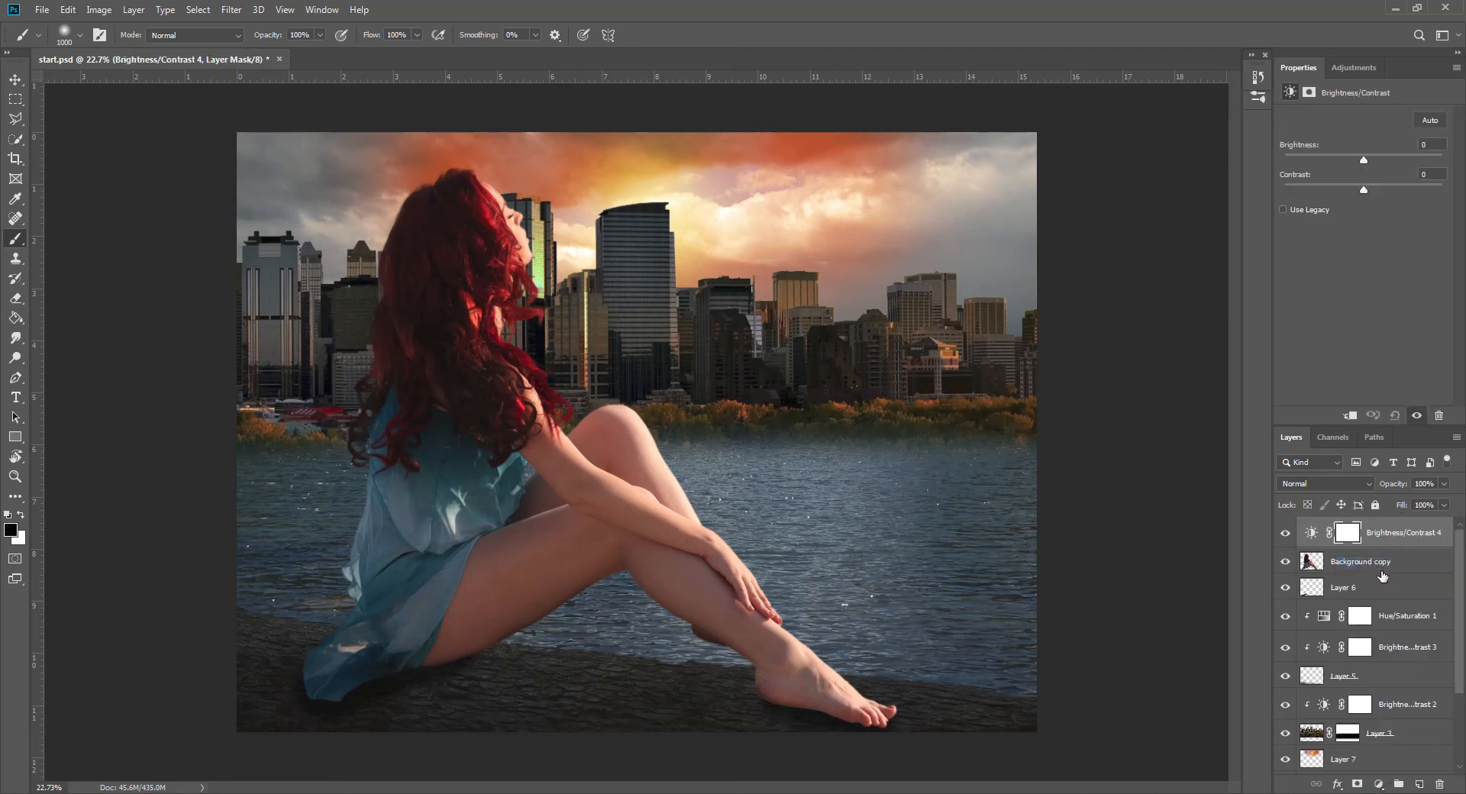
pyautogui.keyDown('alt'); pyautogui.click(1315, 545); pyautogui.keyUp('alt')
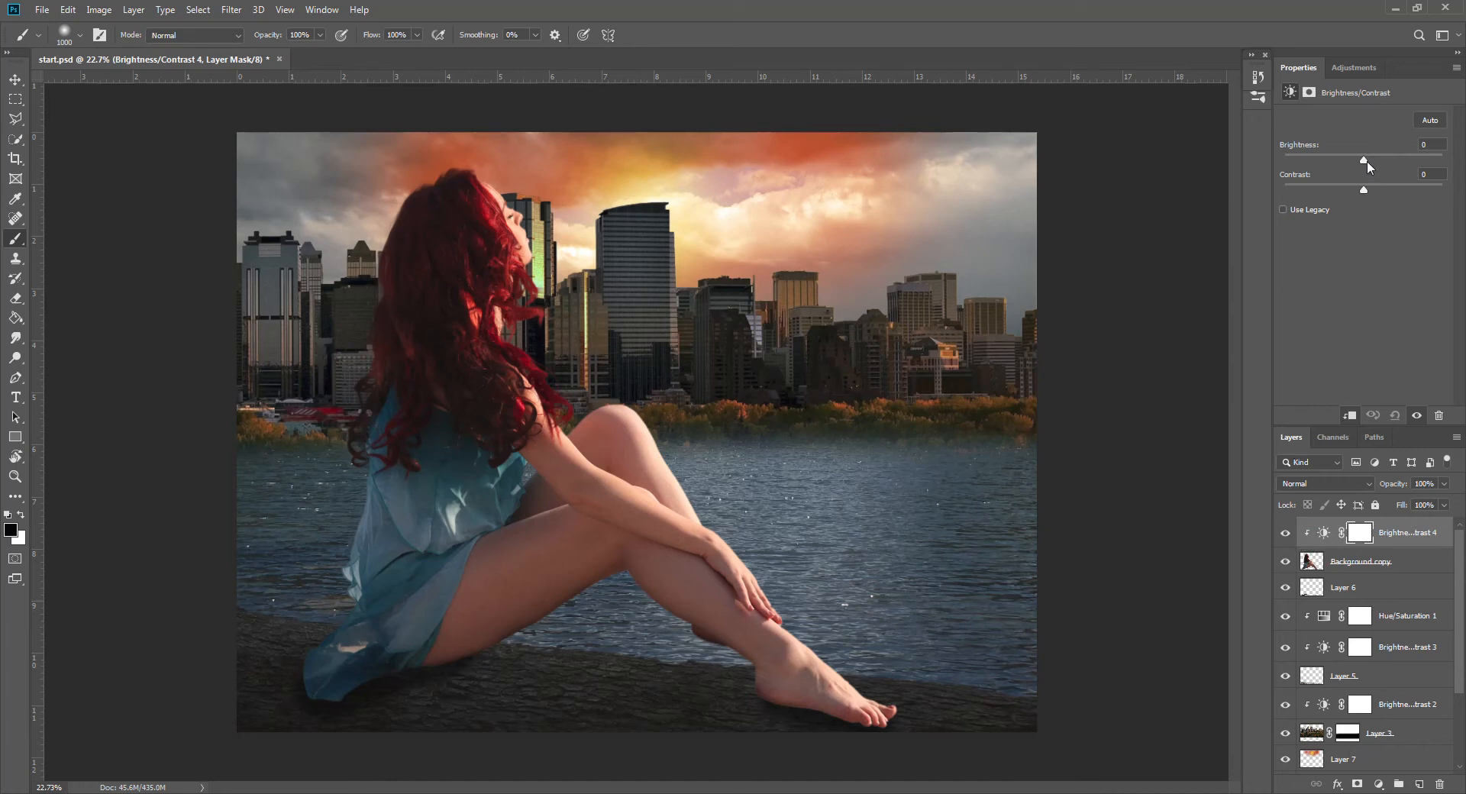
pyautogui.moveTo(1360, 158); pyautogui.dragTo(1325, 161)
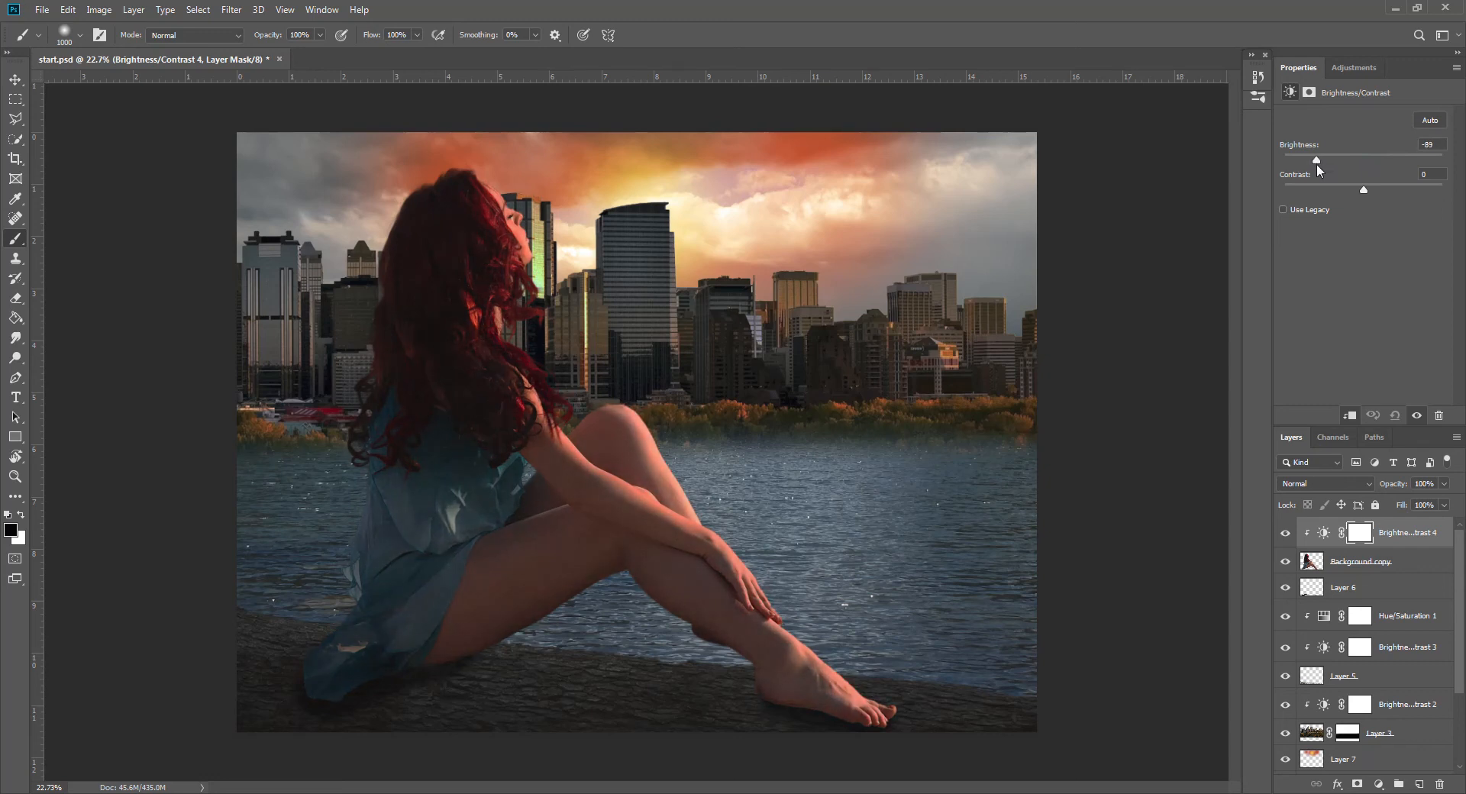
pyautogui.moveTo(1319, 164); pyautogui.dragTo(1359, 176)
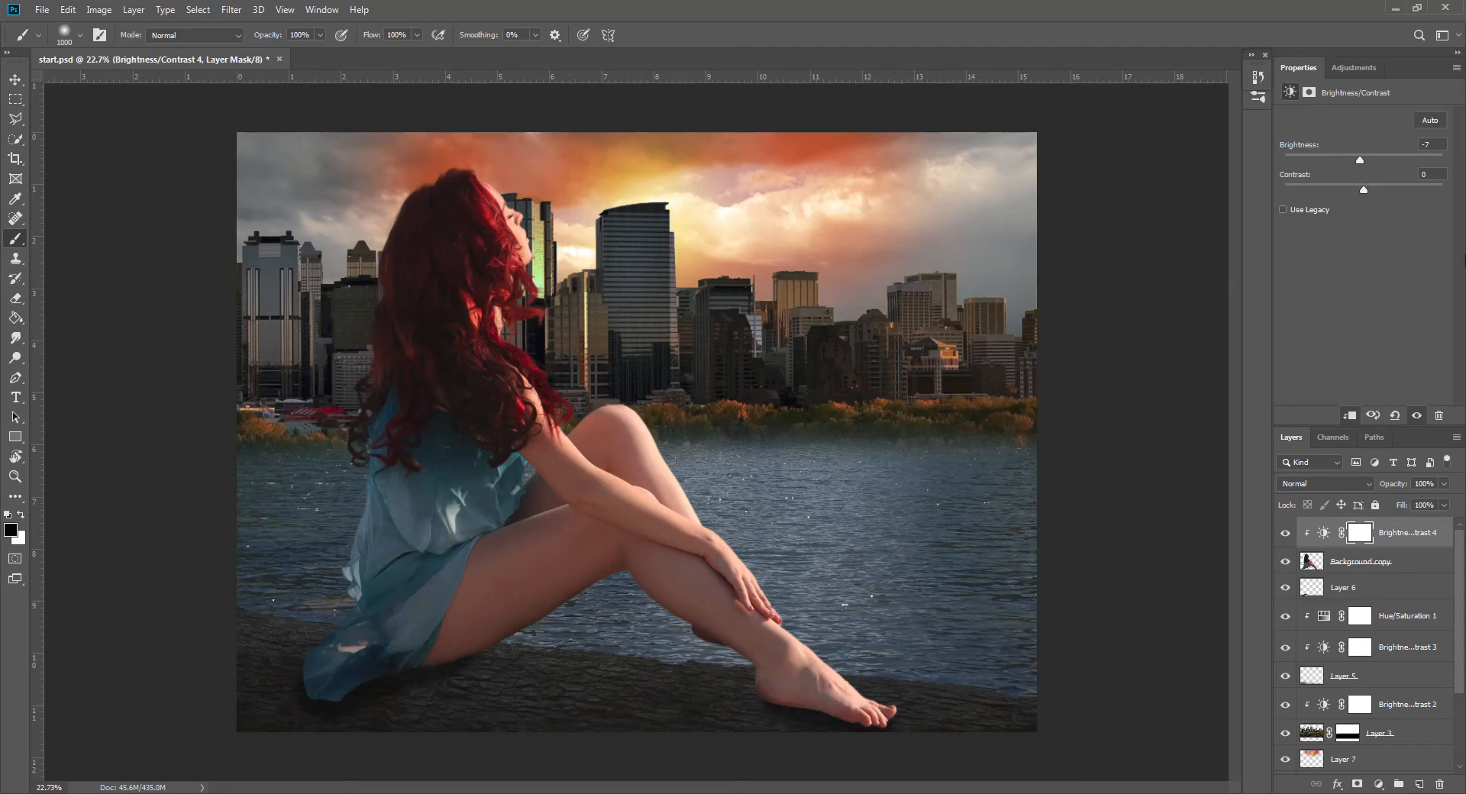
pyautogui.click(1380, 531)
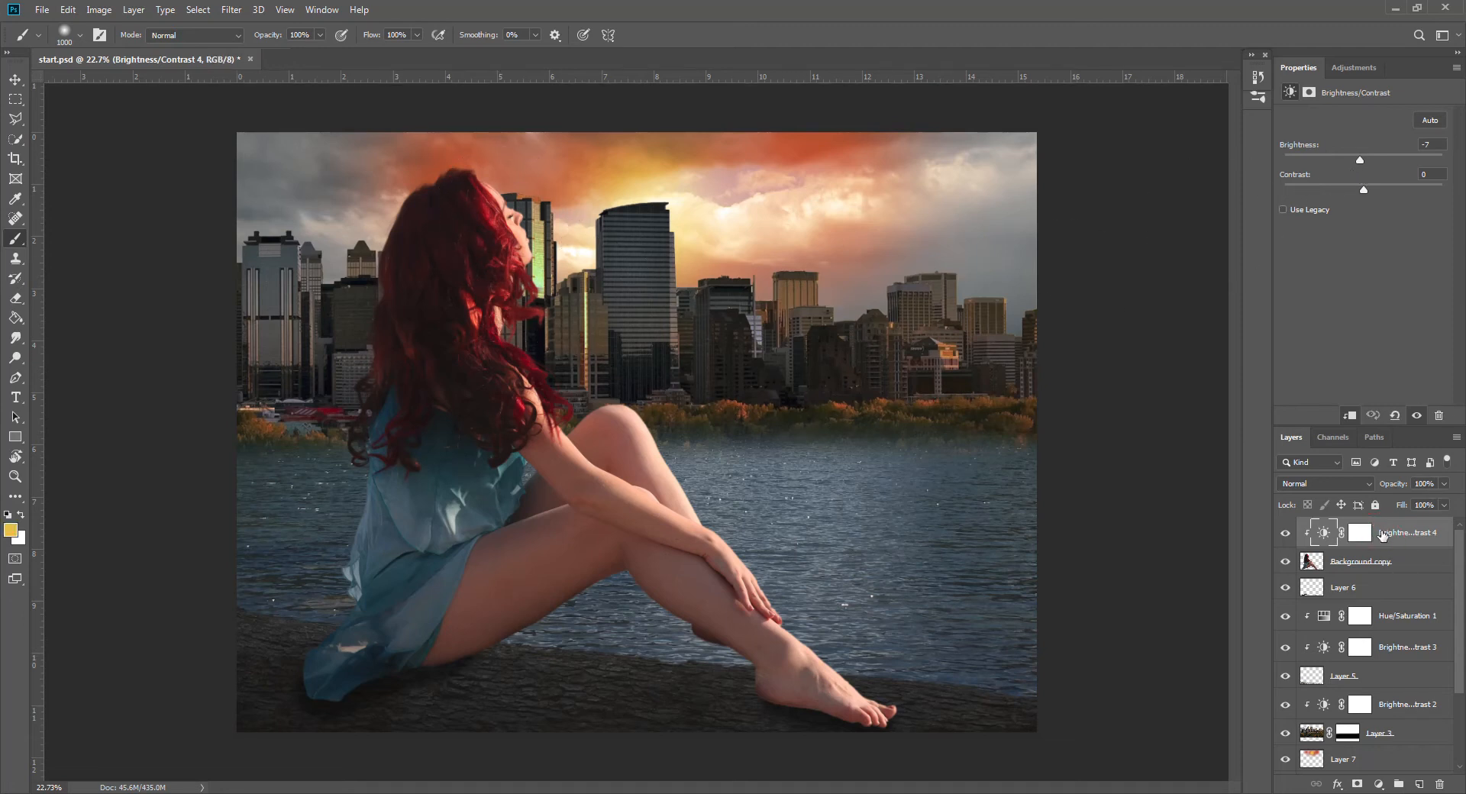
pyautogui.moveTo(1383, 535); pyautogui.dragTo(1442, 788)
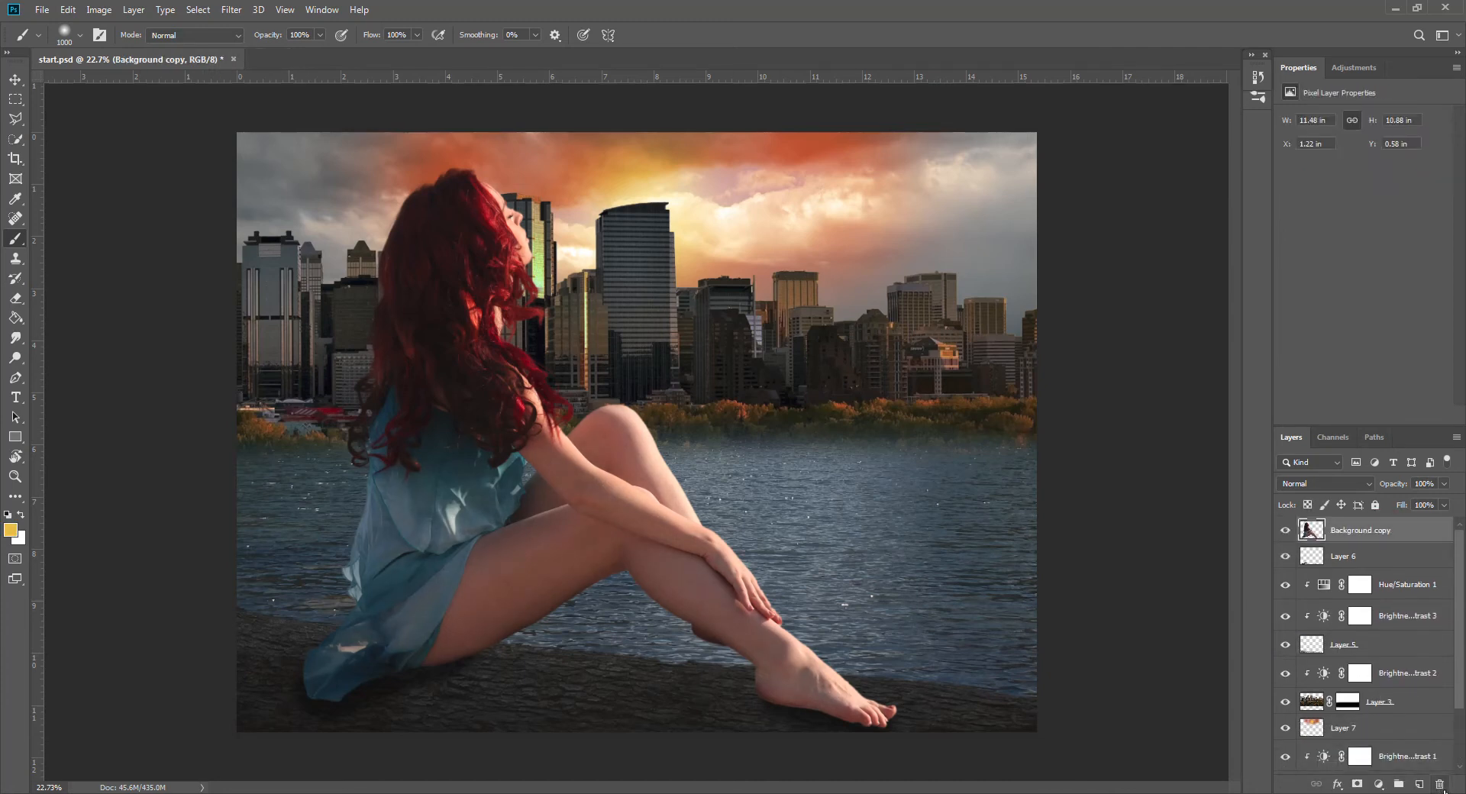
# Step: Add a Hue/Saturation adjustment clipped to the model layer and lower its Lightness to about -52
pyautogui.click(1379, 785)
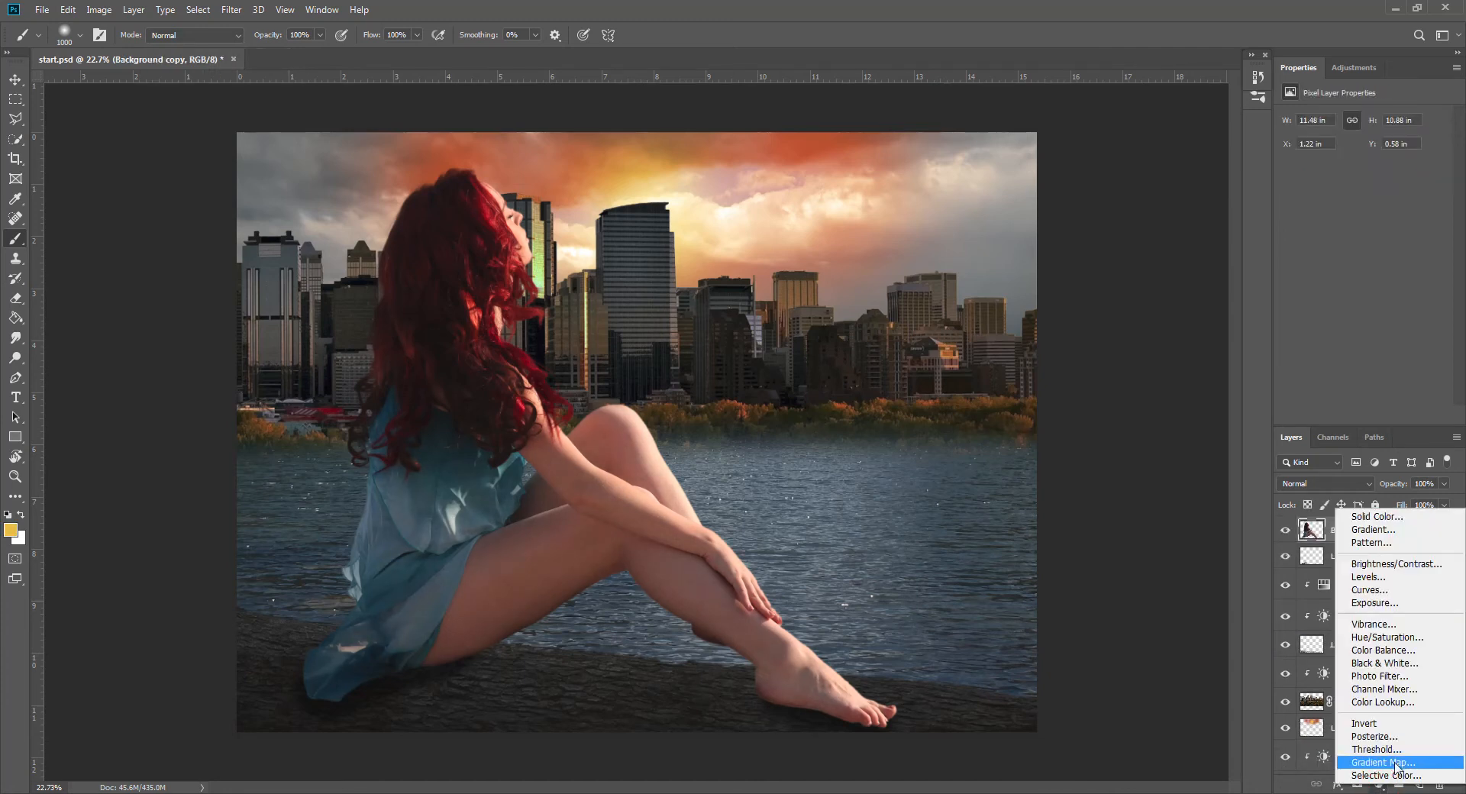
pyautogui.click(1388, 638)
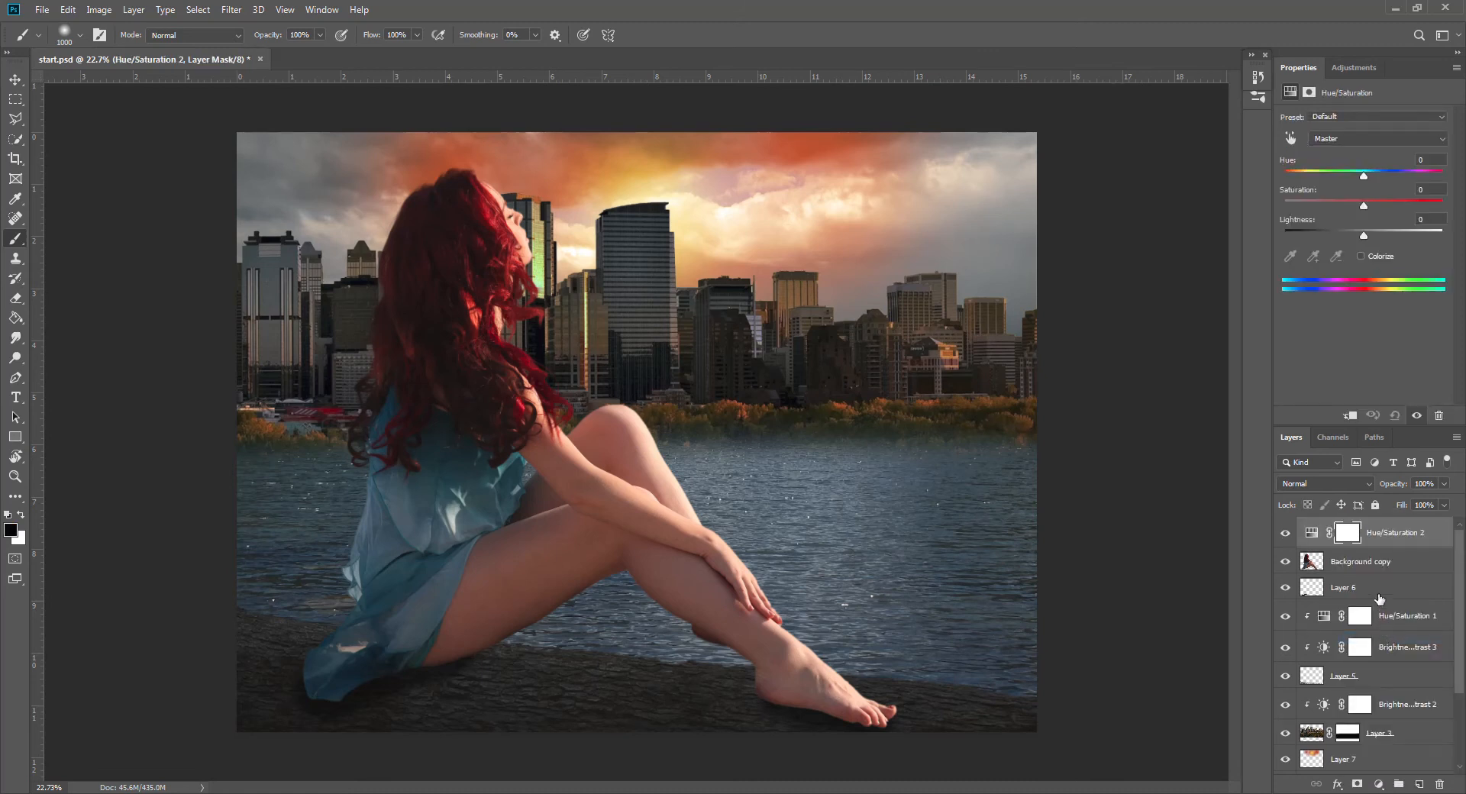
pyautogui.keyDown('alt'); pyautogui.click(1319, 547); pyautogui.keyUp('alt')
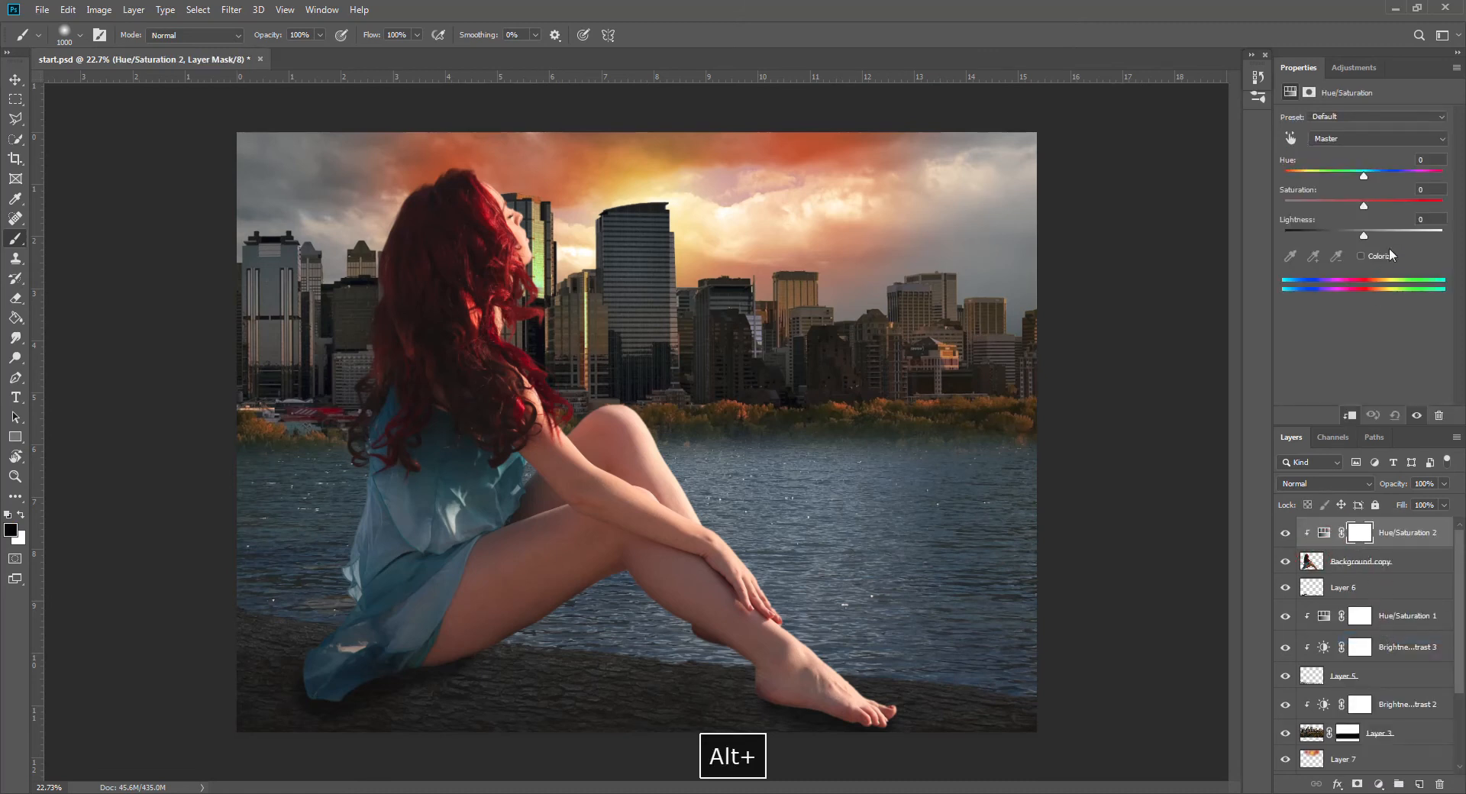
pyautogui.moveTo(1364, 232); pyautogui.dragTo(1324, 246)
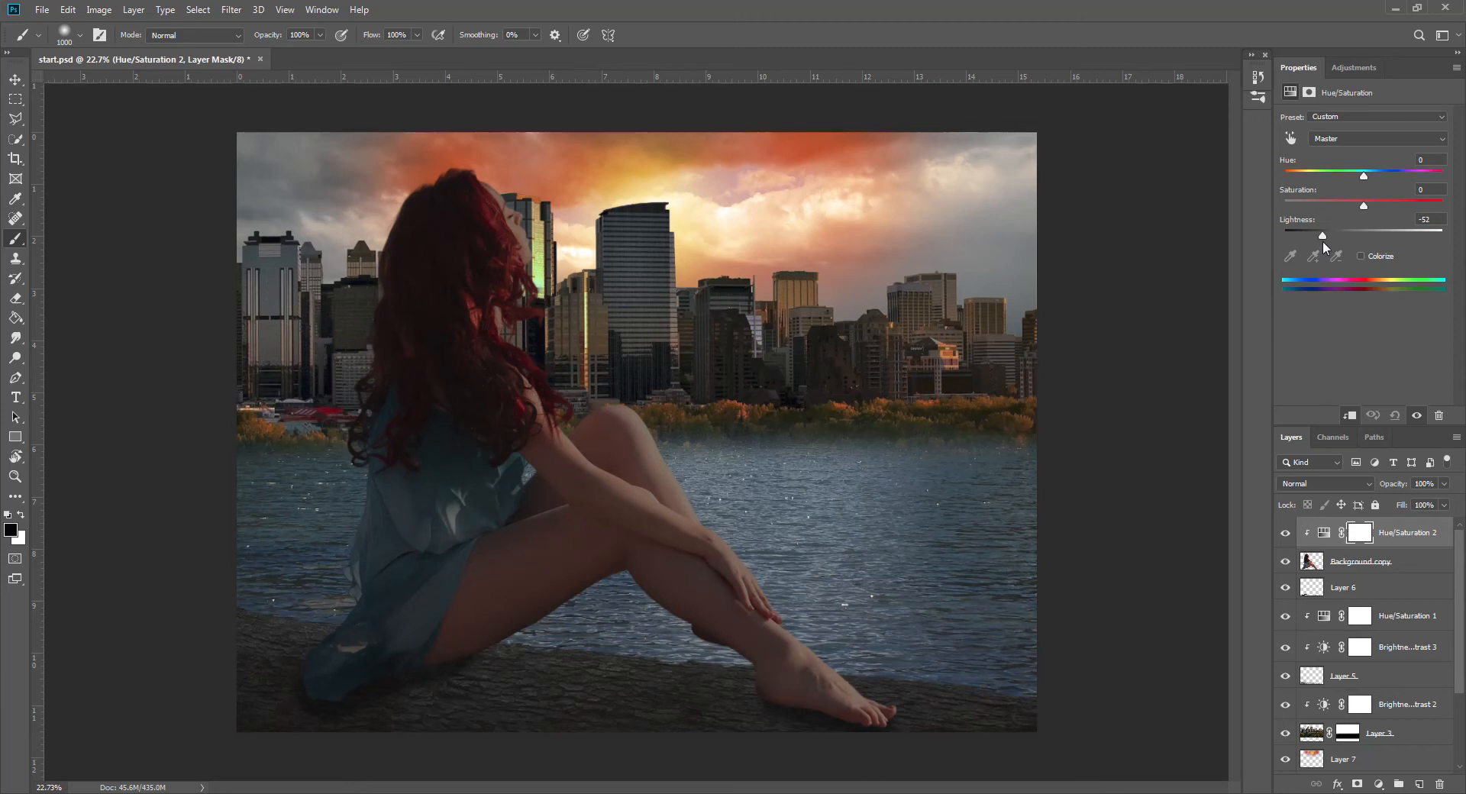
pyautogui.moveTo(1322, 240); pyautogui.dragTo(1317, 240)
# Step: On the Hue/Saturation mask, paint black with a soft 300 px brush along the model's sky-facing edges, including face, knee, shin and foot
pyautogui.click(1365, 535)
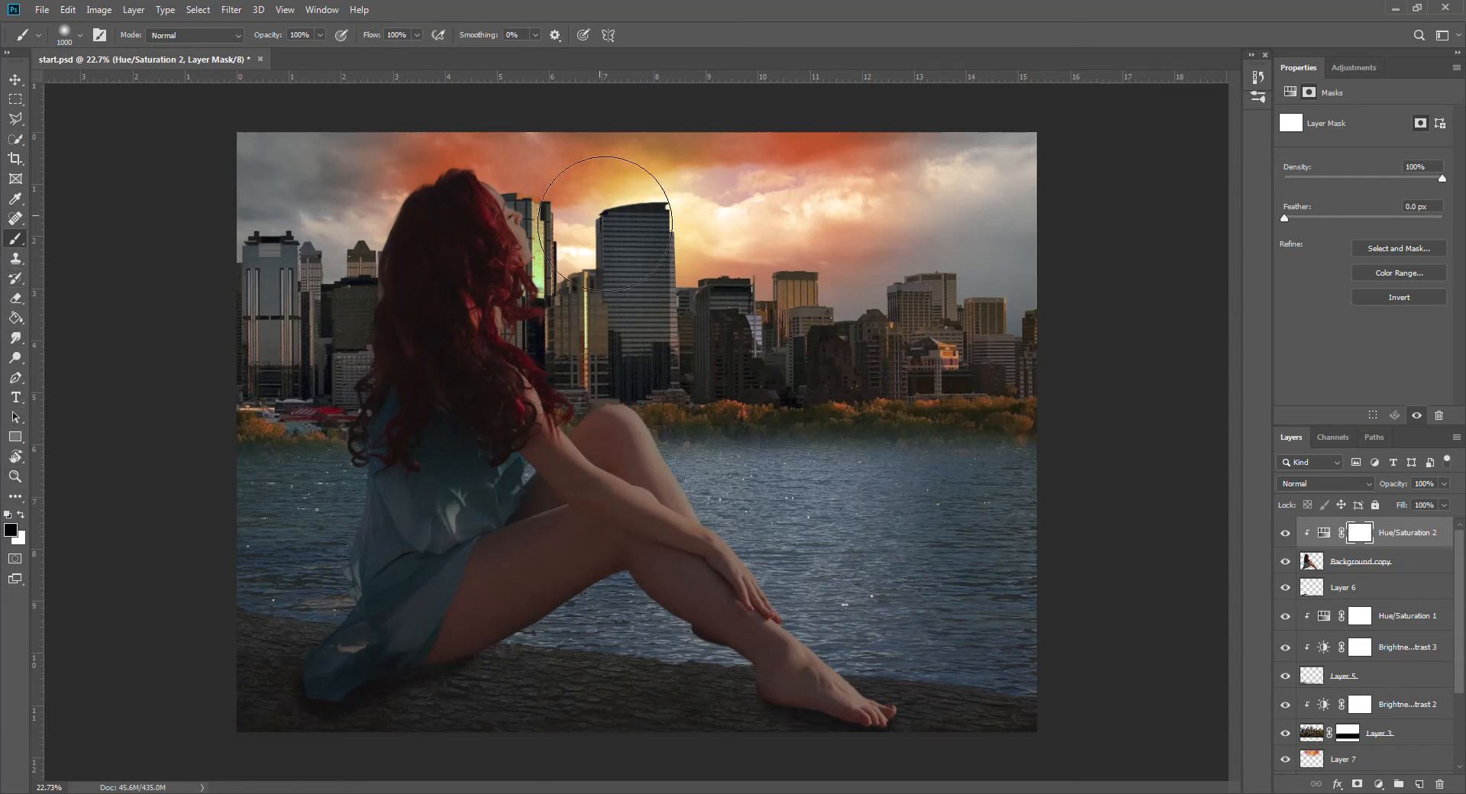
pyautogui.press('[')
pyautogui.press('[')
pyautogui.press('[')
pyautogui.press('[')
pyautogui.press('[')
pyautogui.press('[')
pyautogui.press('[')
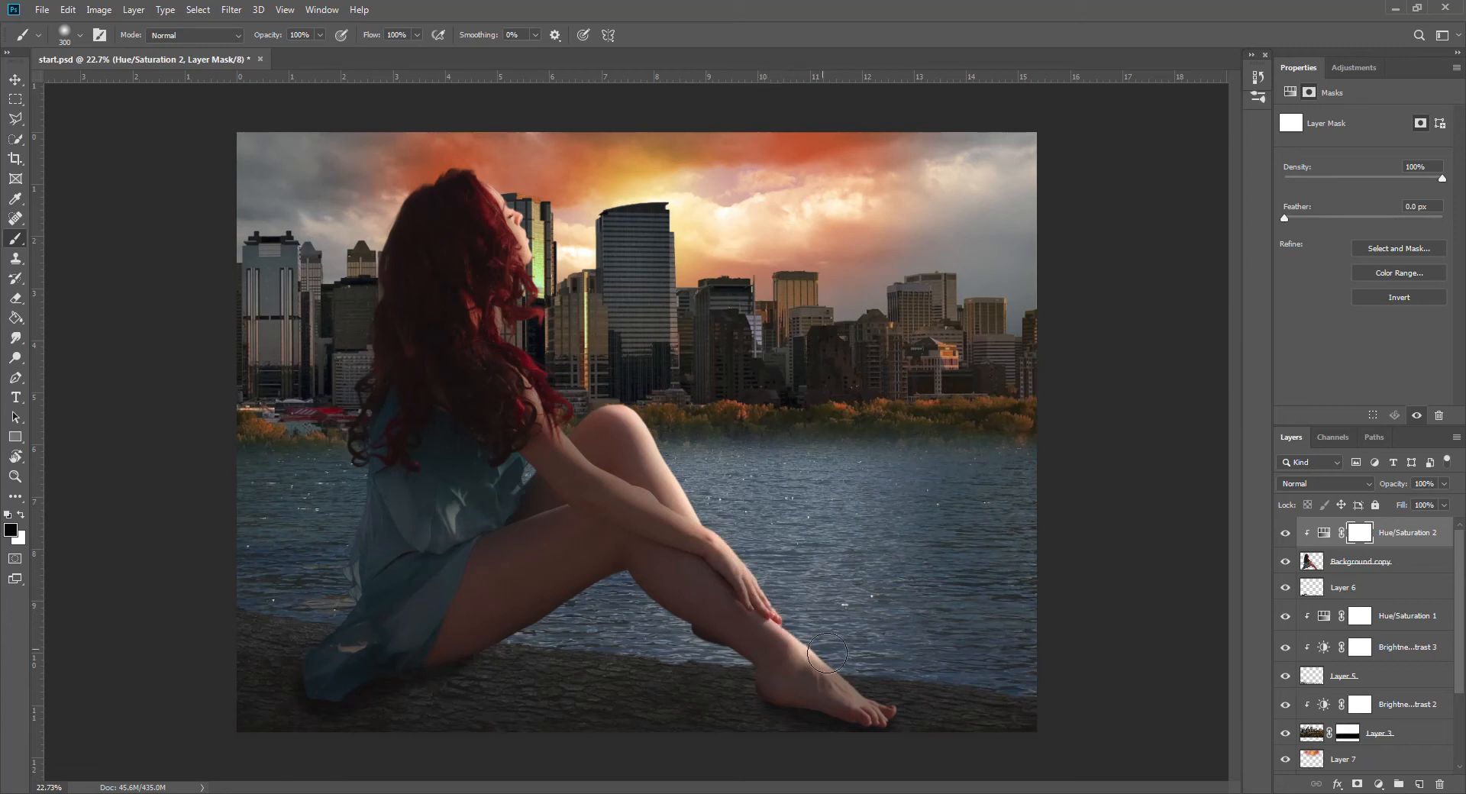
pyautogui.moveTo(918, 708); pyautogui.dragTo(924, 701)
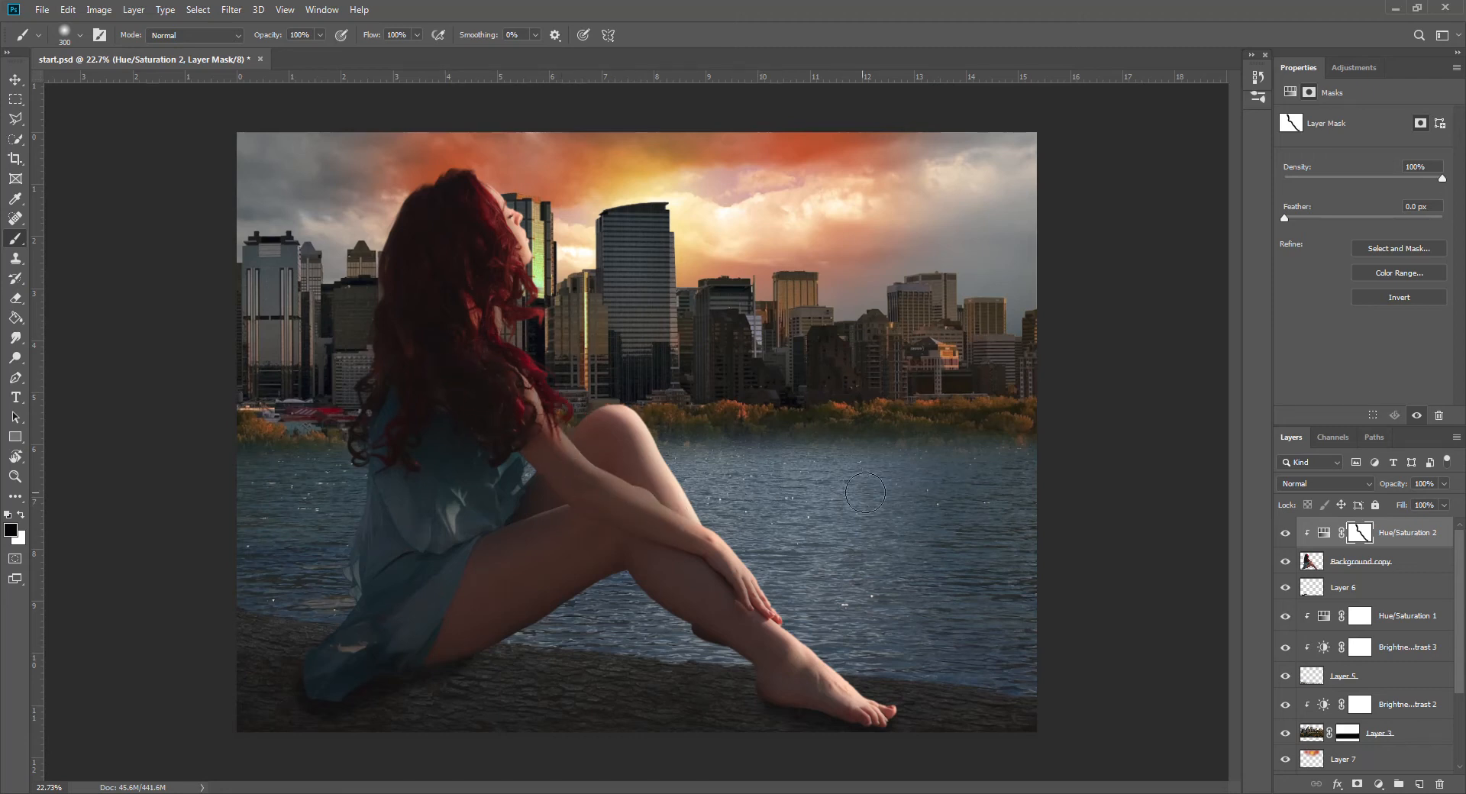
# Step: Draw a lasso selection around the model's arm, following its upper edge from shoulder to wrist
pyautogui.click(16, 120)
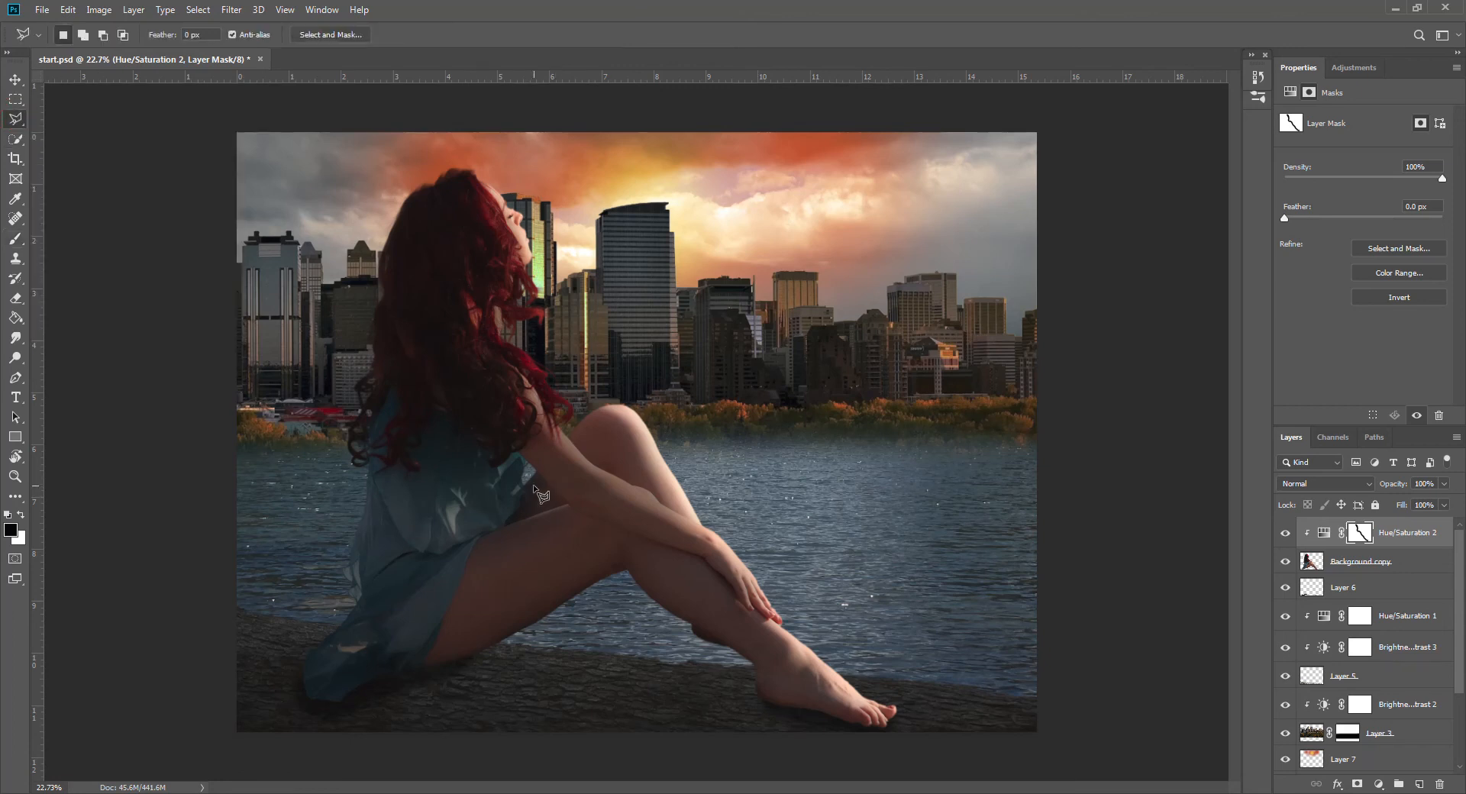
pyautogui.keyDown('alt'); pyautogui.scroll(1, 541, 492); pyautogui.keyUp('alt')
pyautogui.scroll(2, 540, 493)
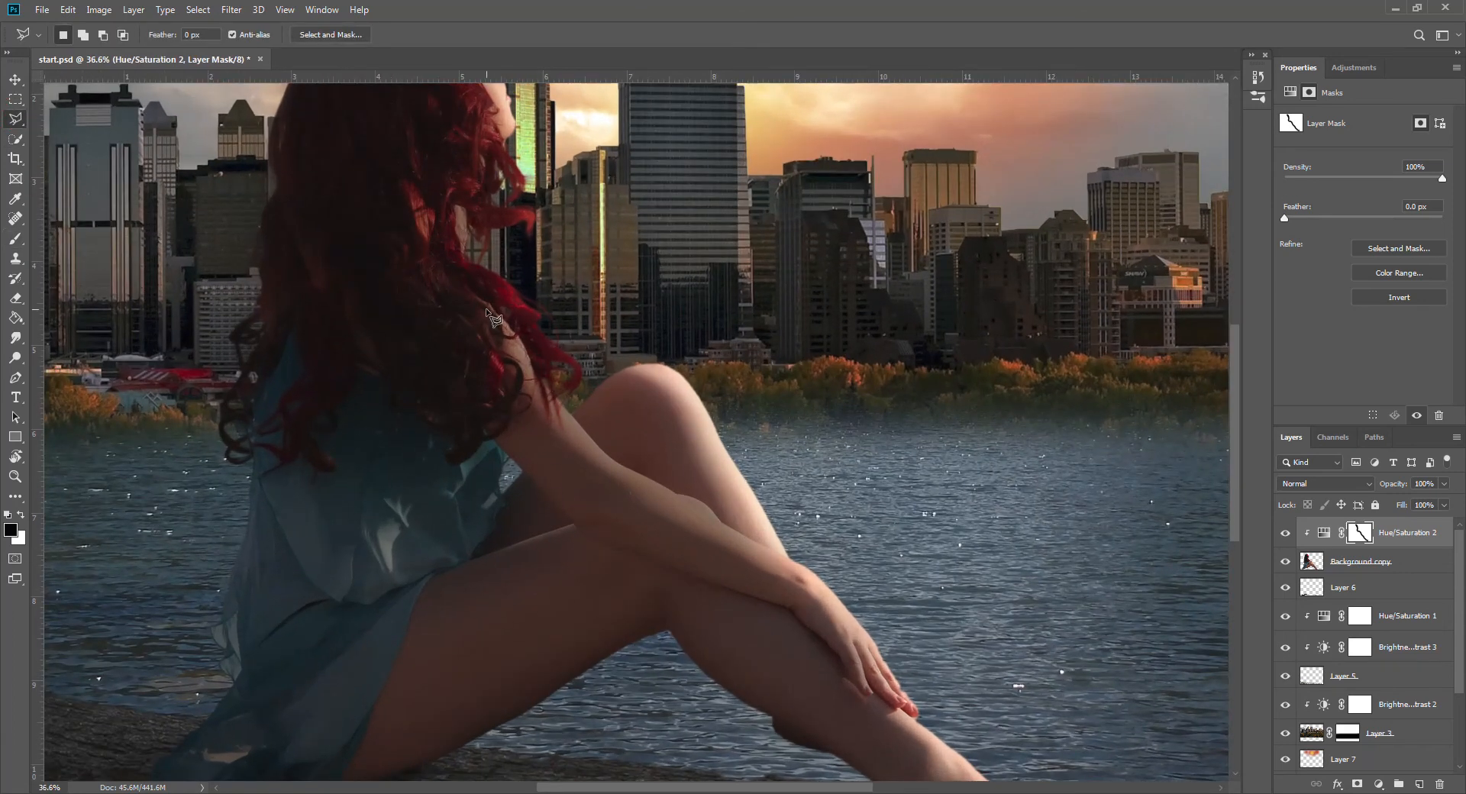
pyautogui.moveTo(491, 311); pyautogui.dragTo(538, 383)
pyautogui.click(723, 666)
pyautogui.click(367, 484)
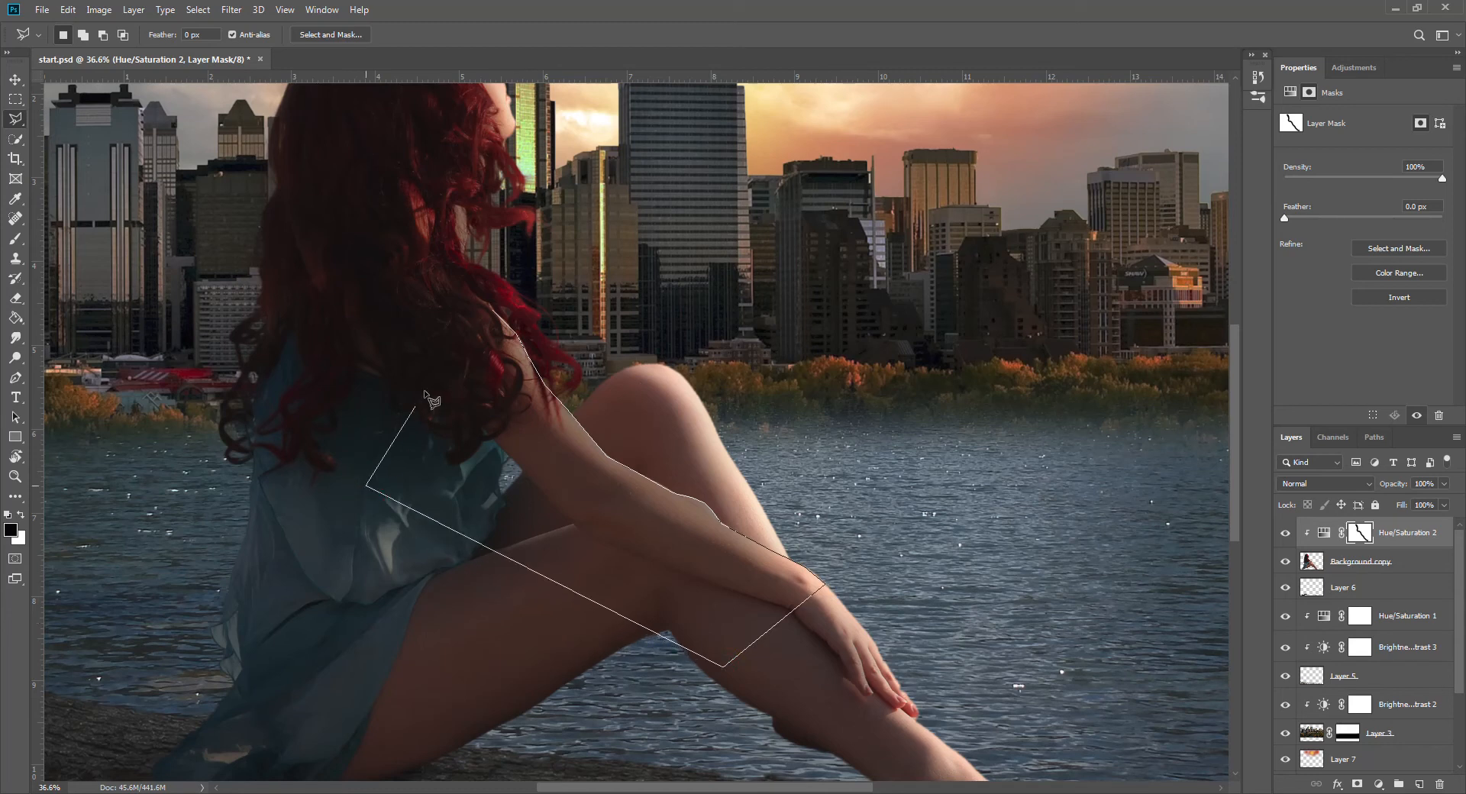
pyautogui.click(493, 313)
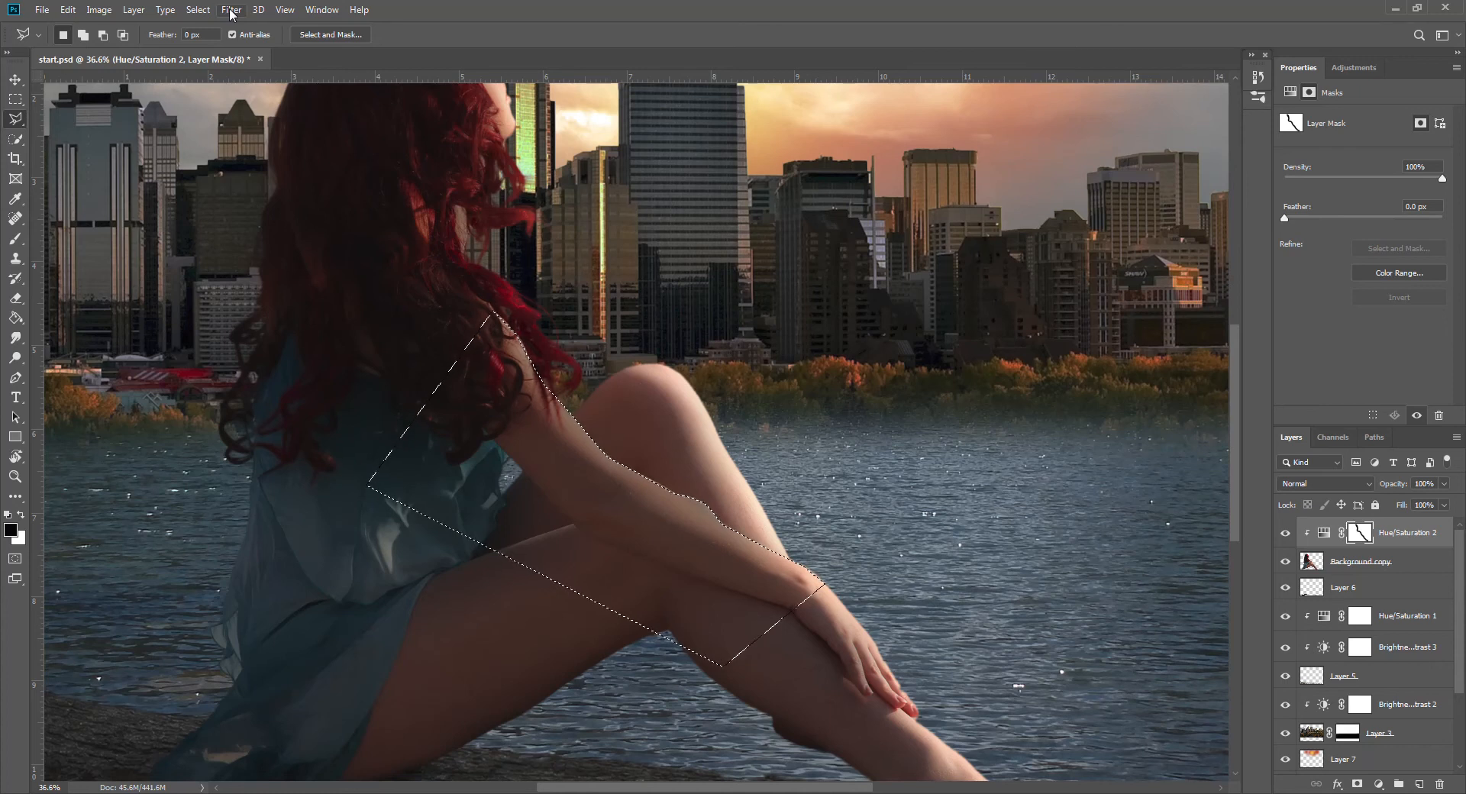
# Step: Feather the arm selection by 1 pixel
pyautogui.click(198, 9)
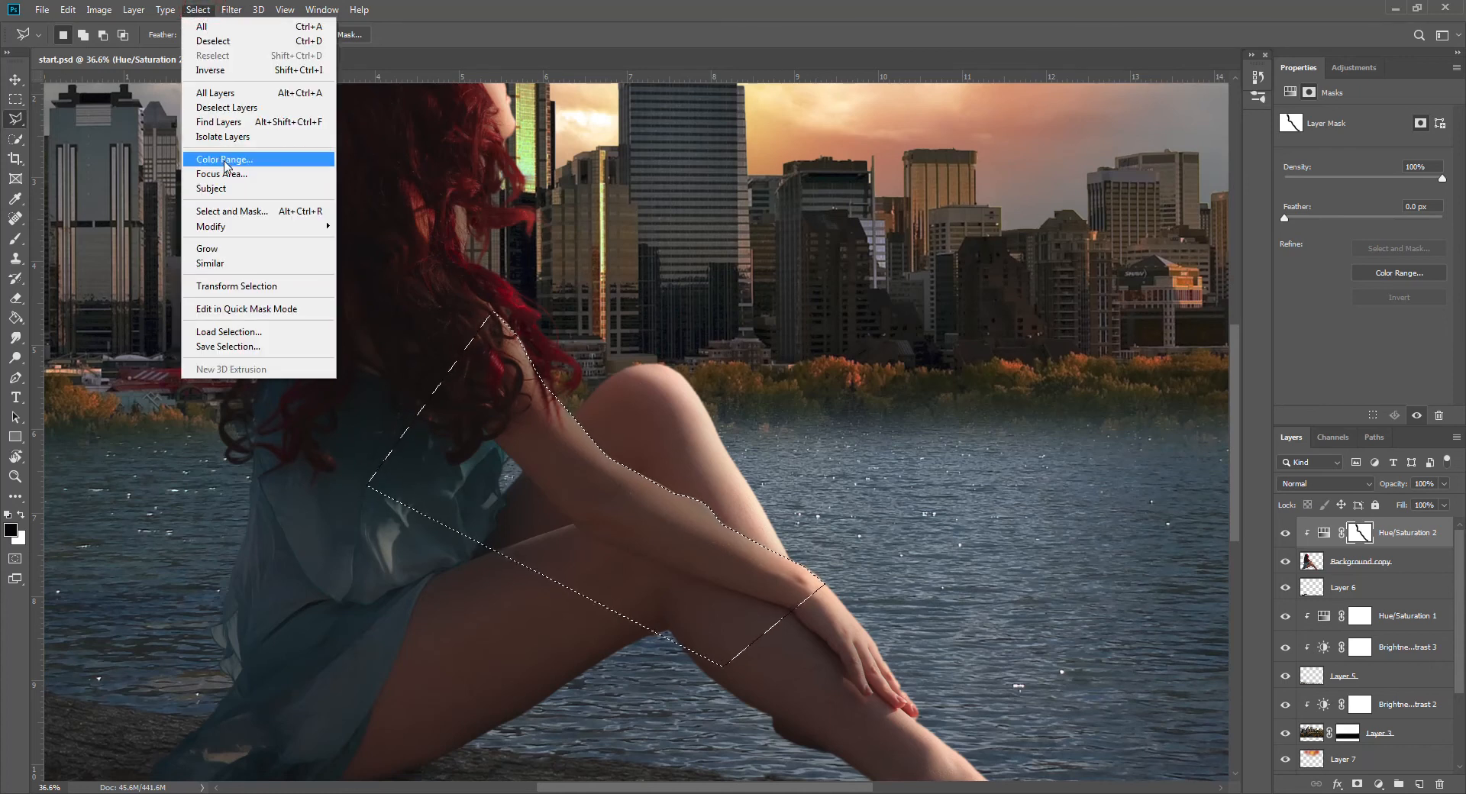
pyautogui.moveTo(237, 227)
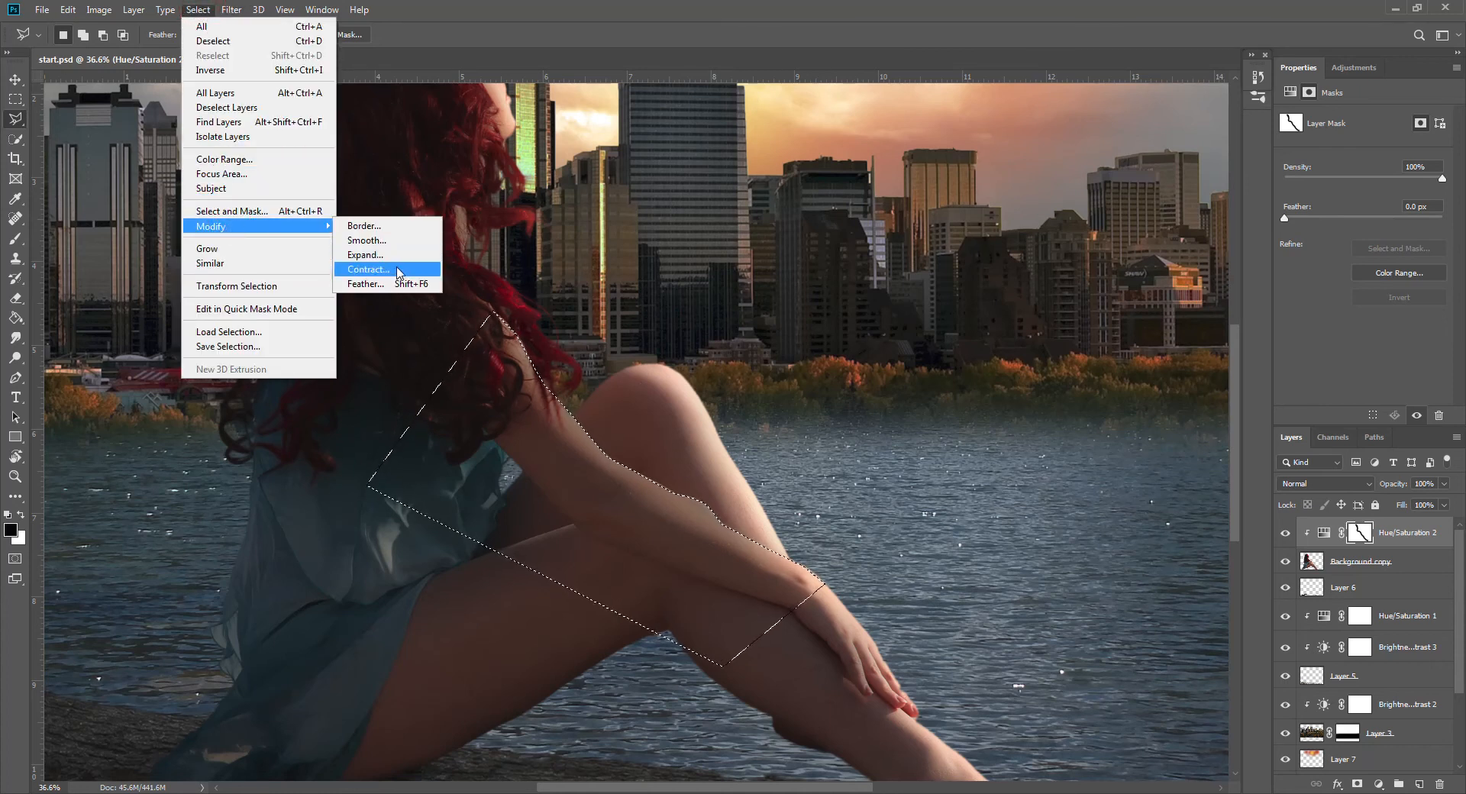
pyautogui.click(366, 284)
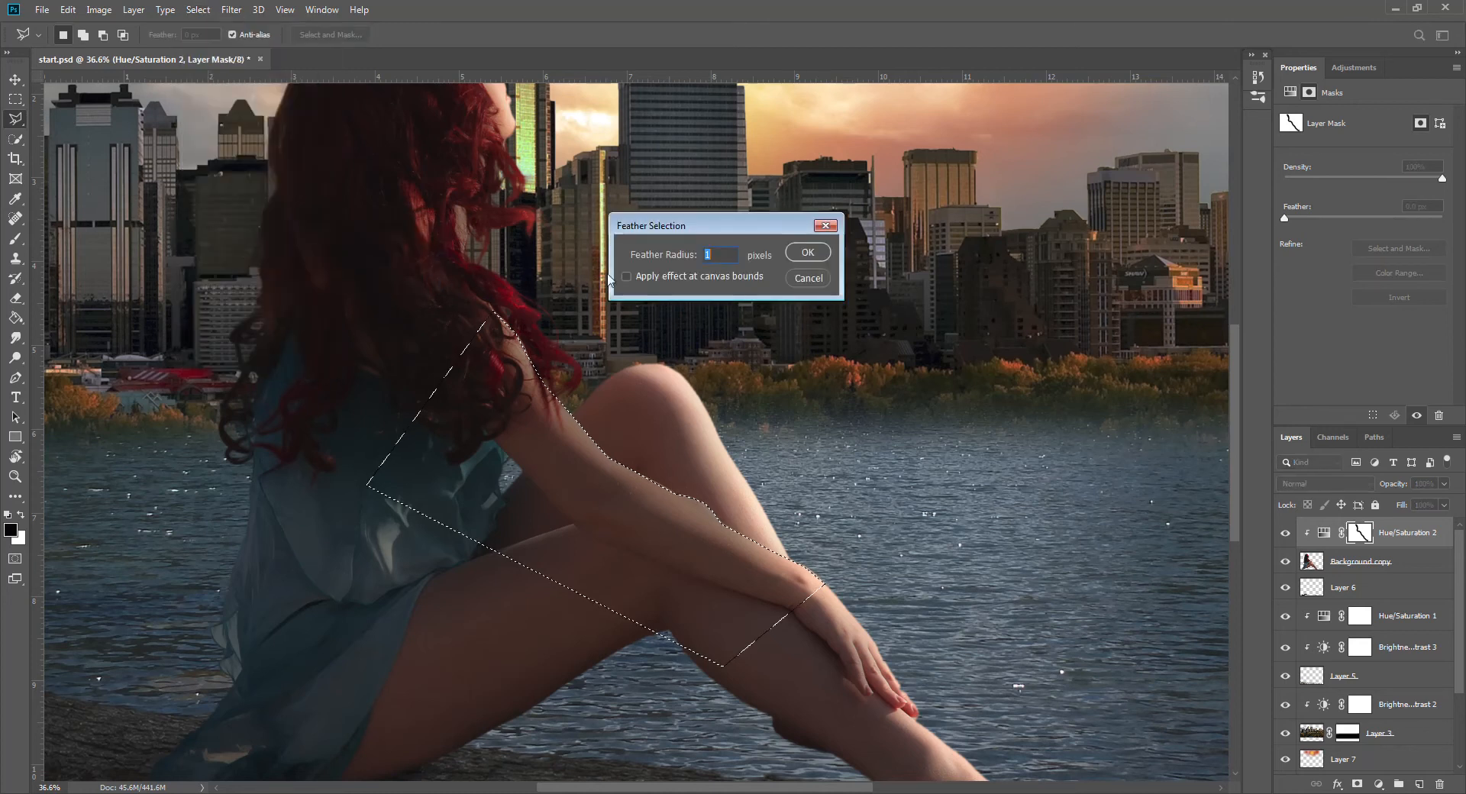
pyautogui.click(811, 254)
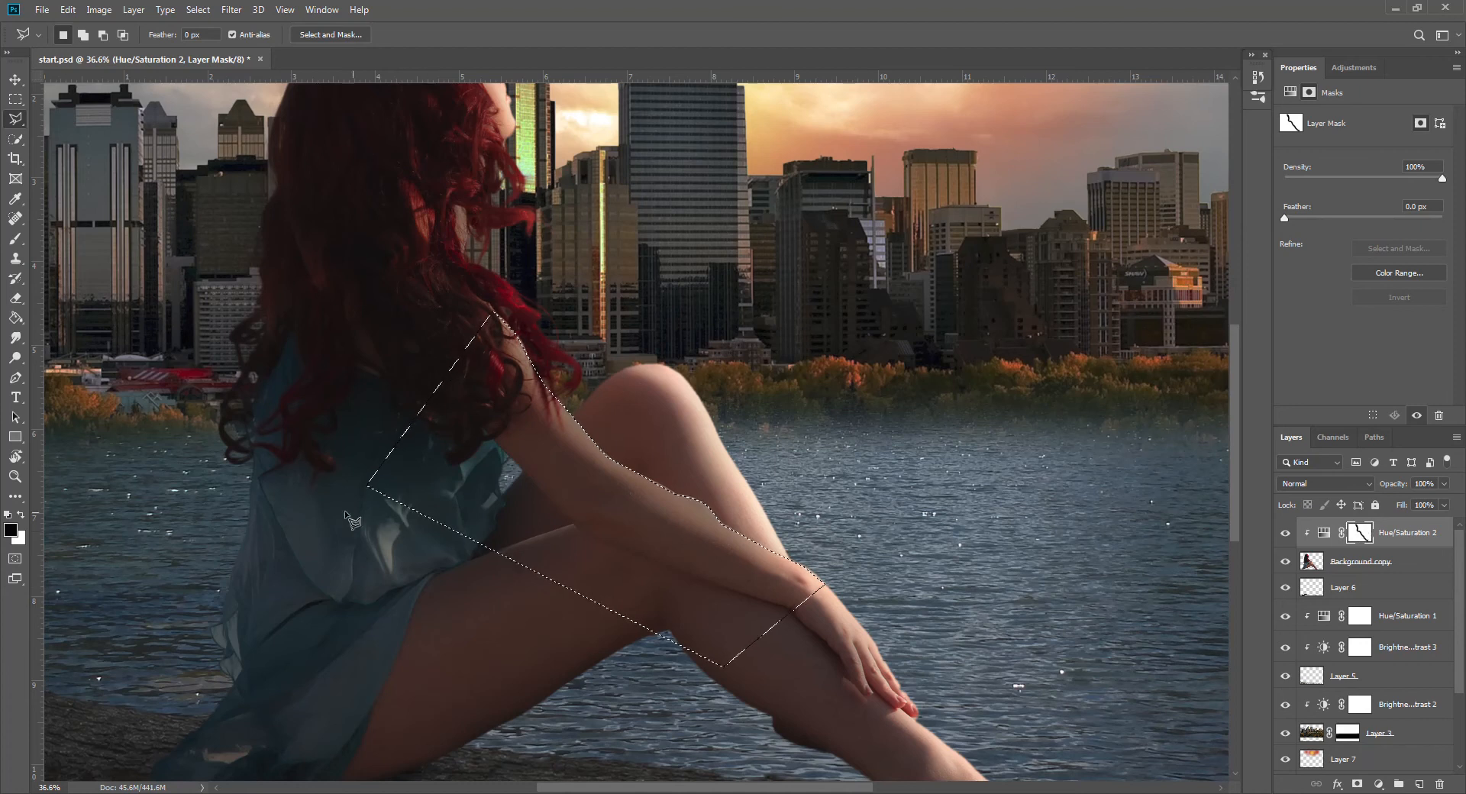
# Step: Paint black on the Hue/Saturation mask along the arm's upper edge inside the selection, and deselect
pyautogui.click(15, 238)
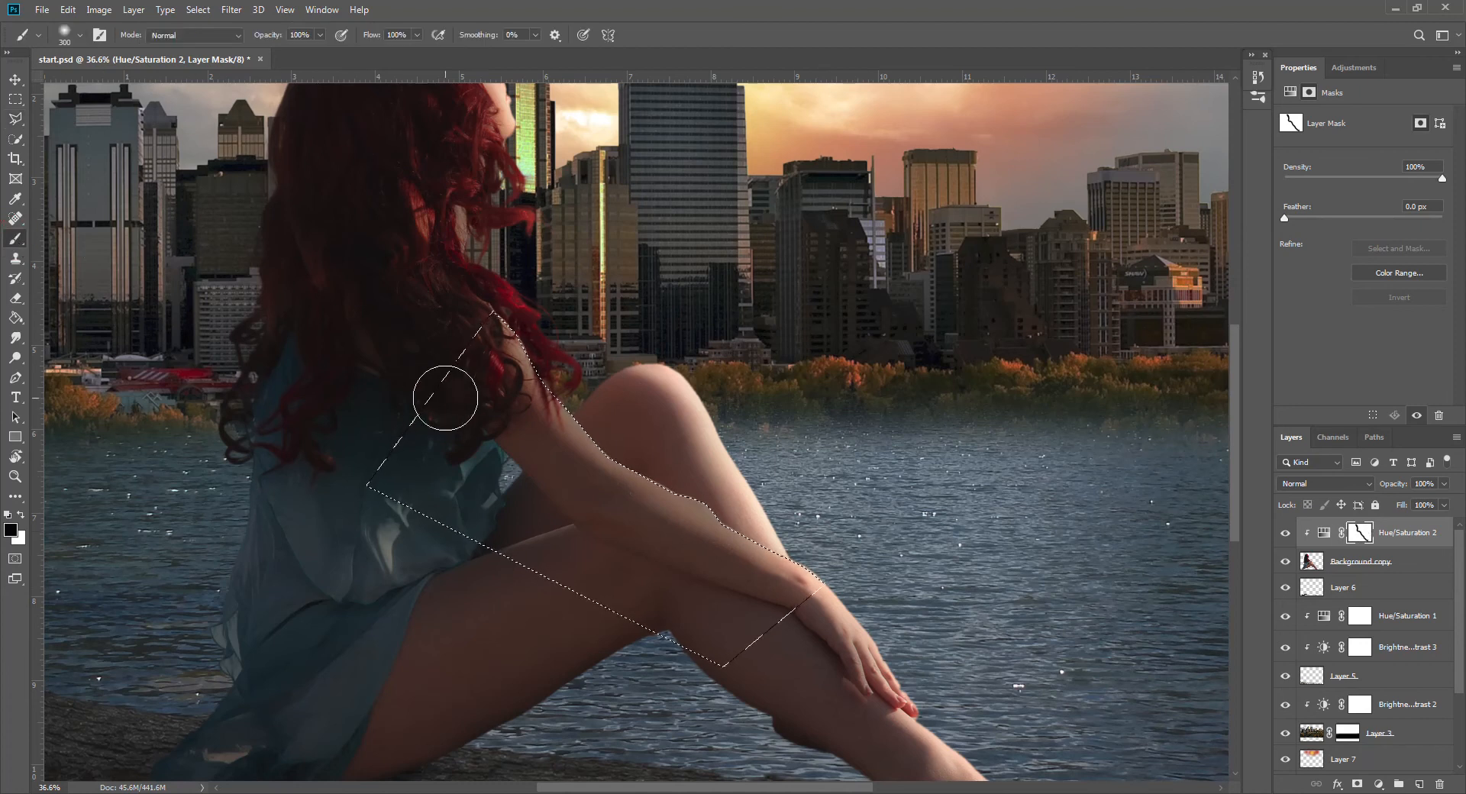
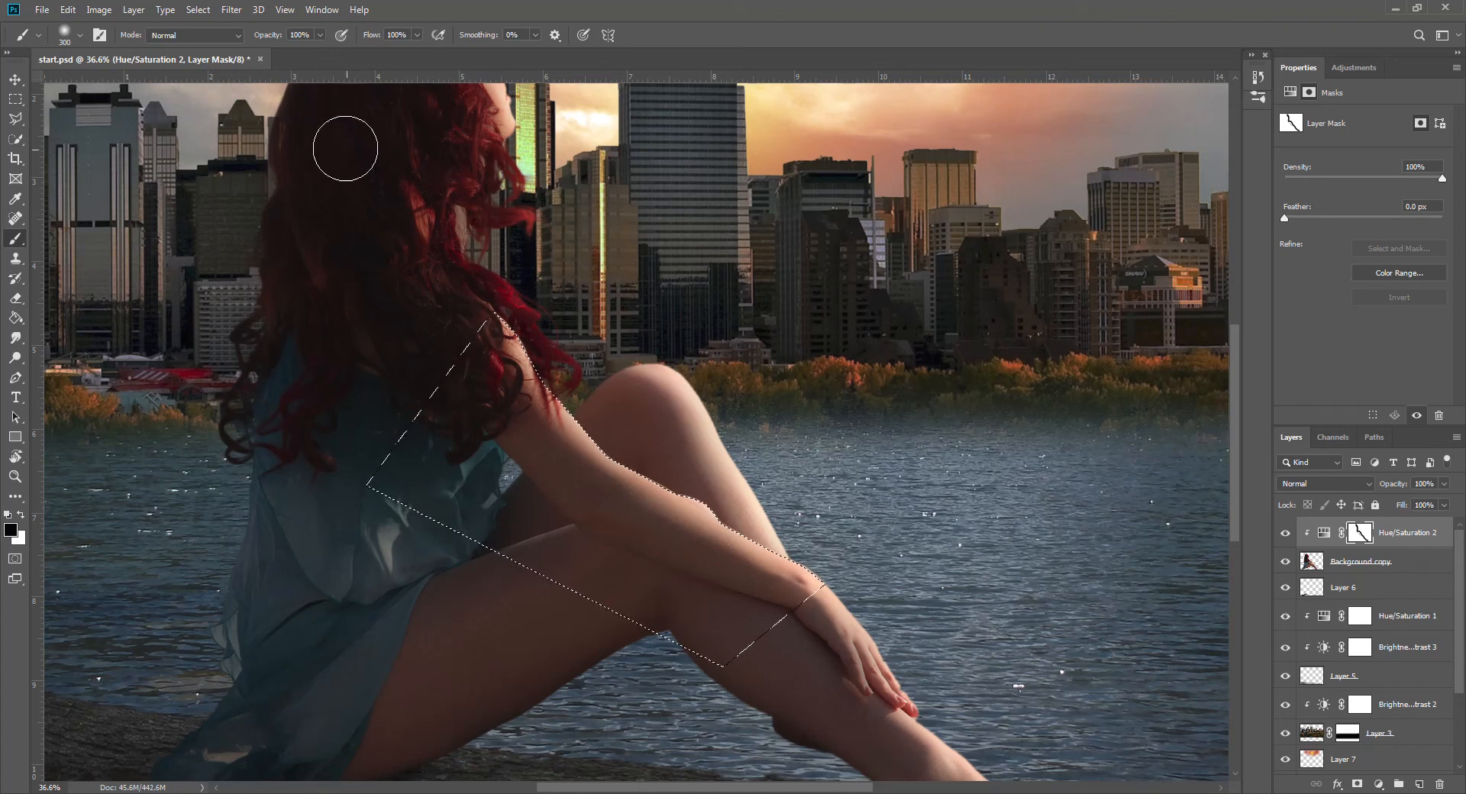
pyautogui.click(198, 9)
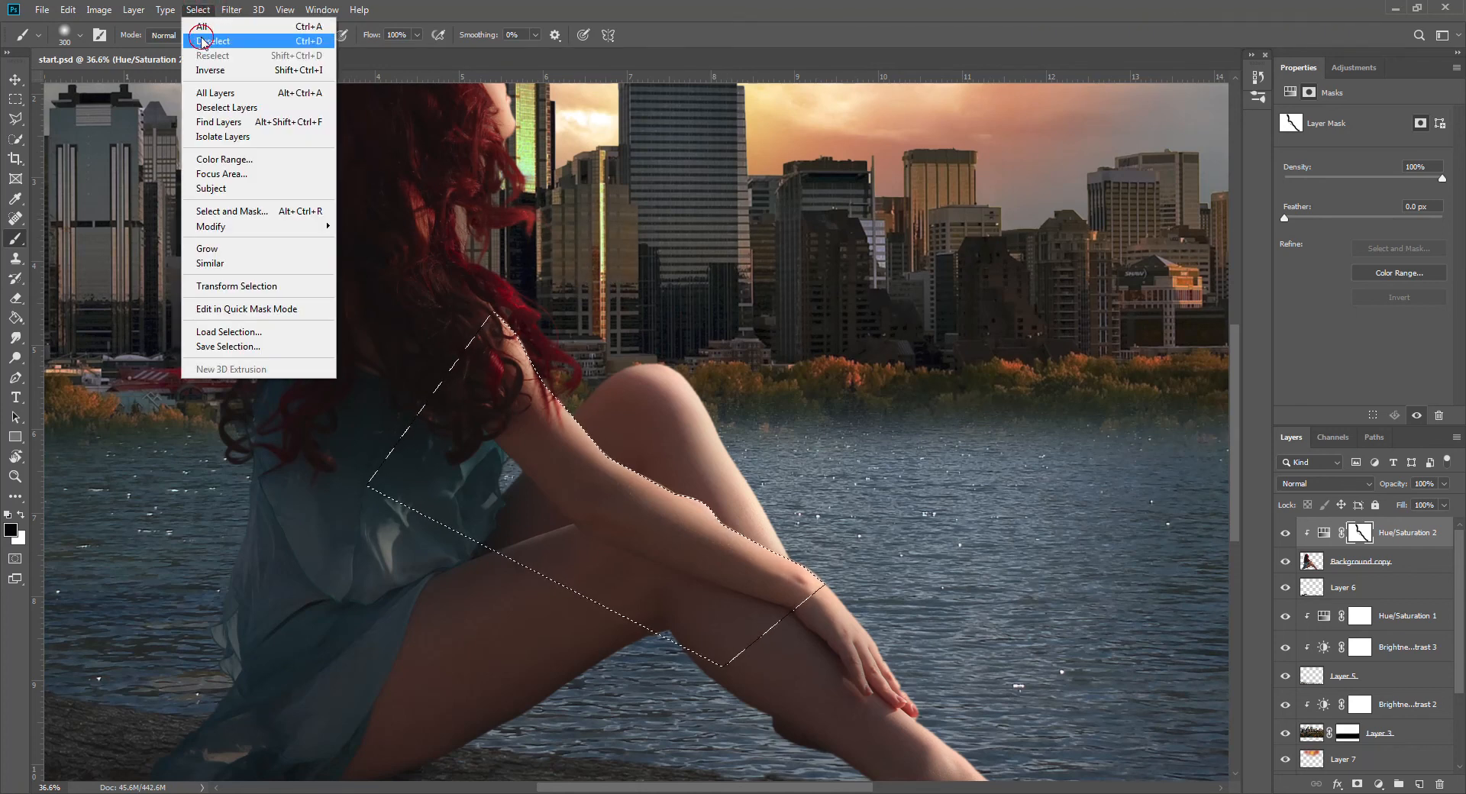
pyautogui.click(204, 41)
pyautogui.scroll(2, 778, 414)
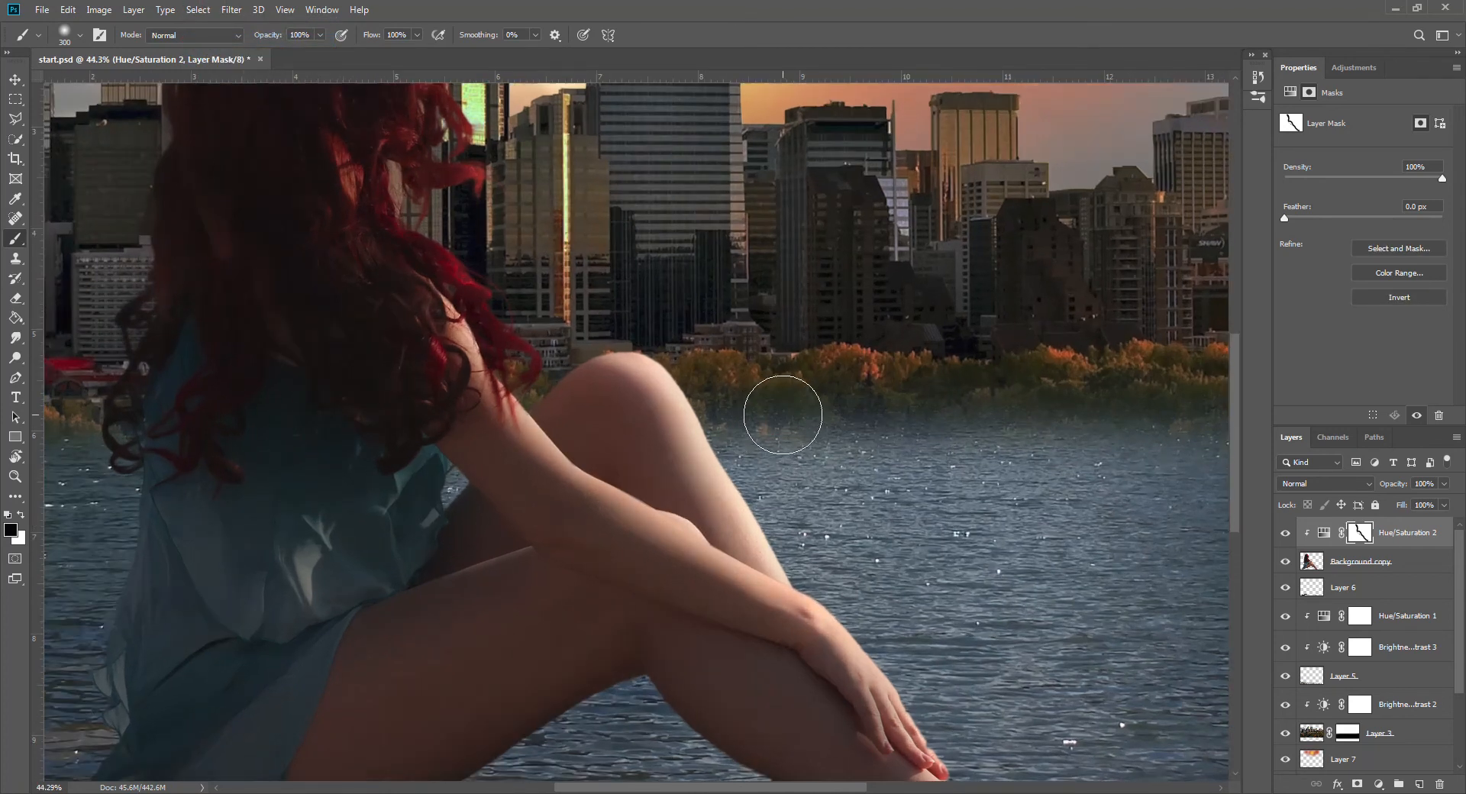
# Step: Make Hue/Saturation 2 the active layer, then open the image 03 sky.jpg
pyautogui.scroll(-4, 783, 414)
pyautogui.scroll(2, 789, 416)
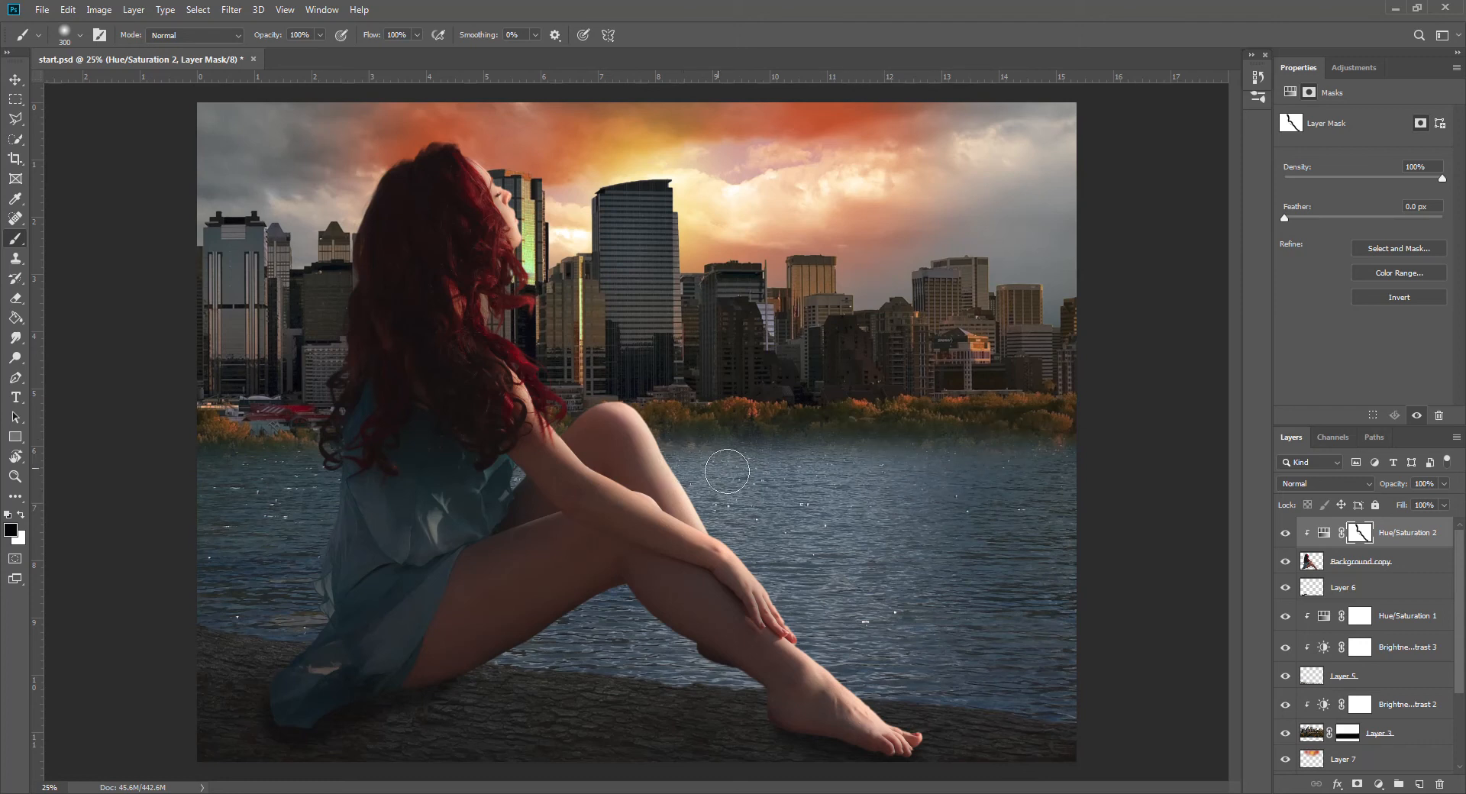
pyautogui.click(1398, 534)
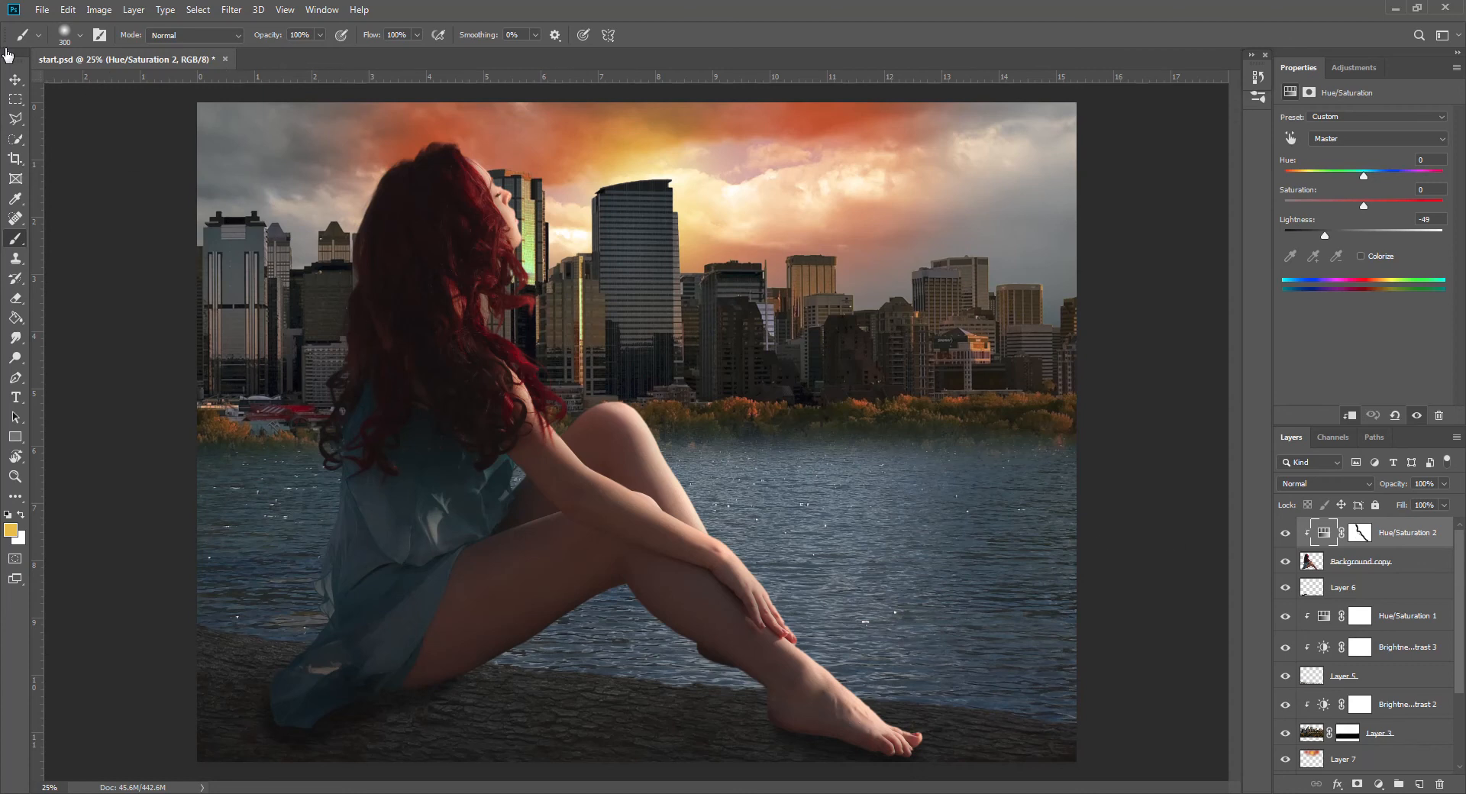
pyautogui.click(42, 10)
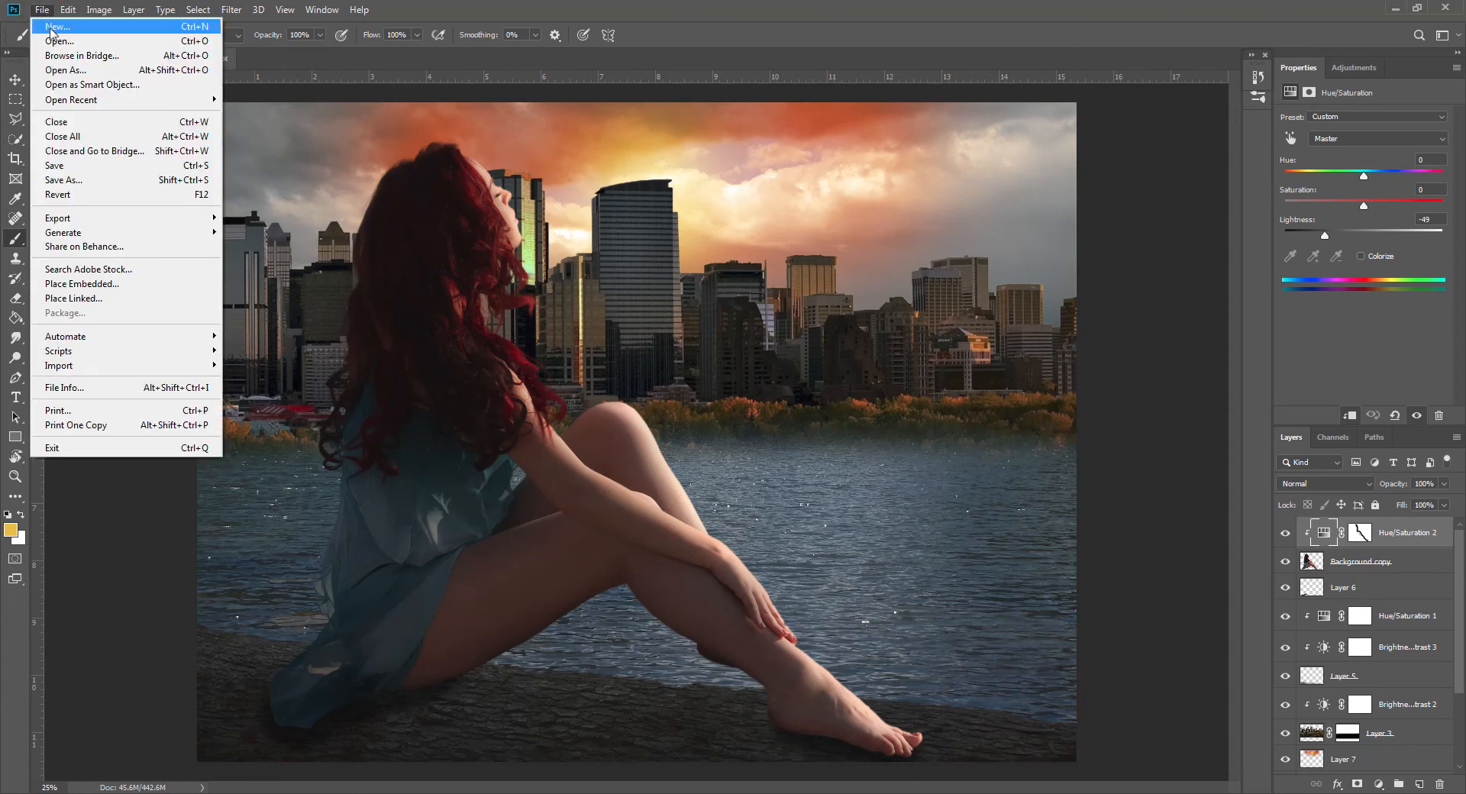
pyautogui.click(53, 42)
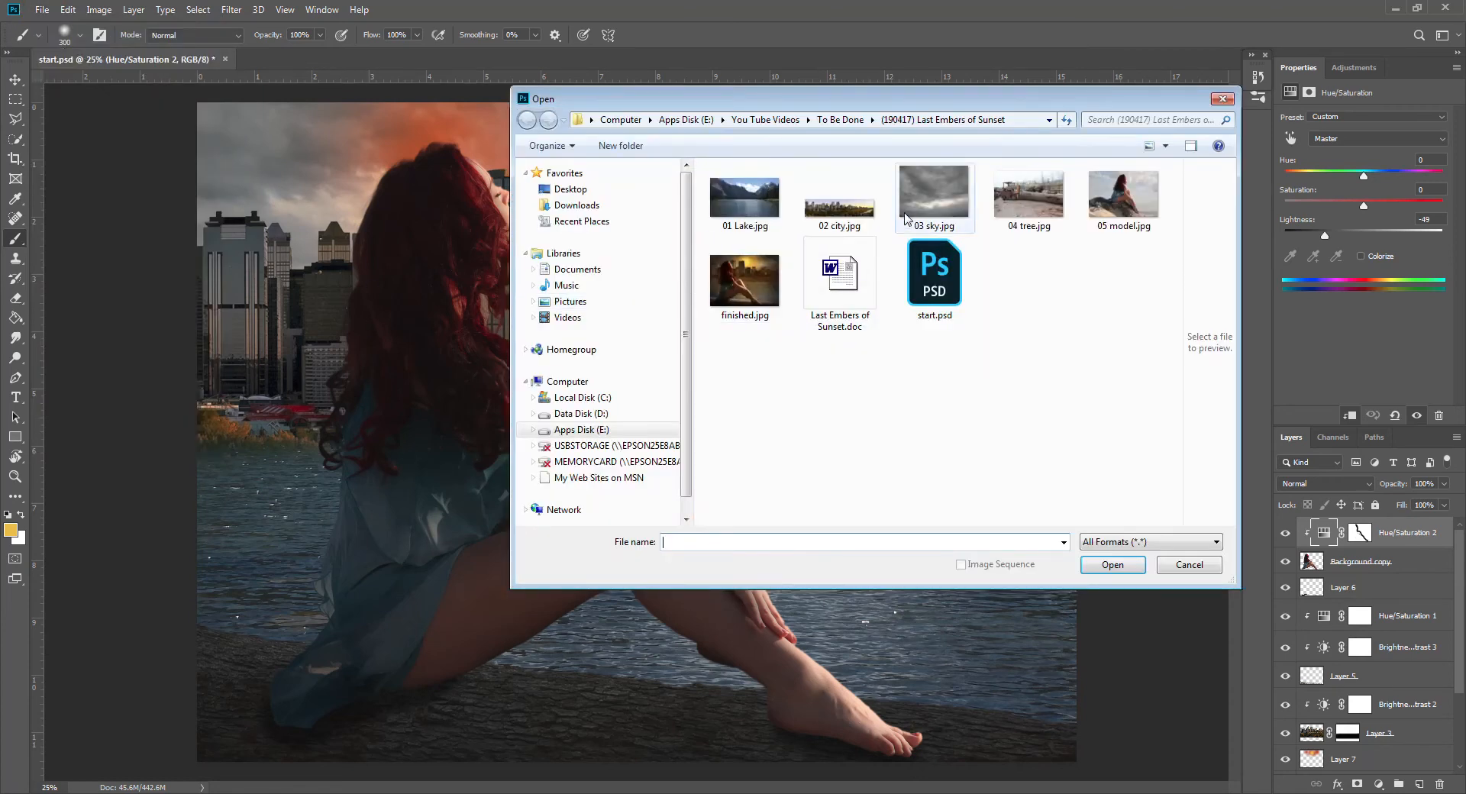
pyautogui.click(938, 205)
pyautogui.doubleClick(938, 205)
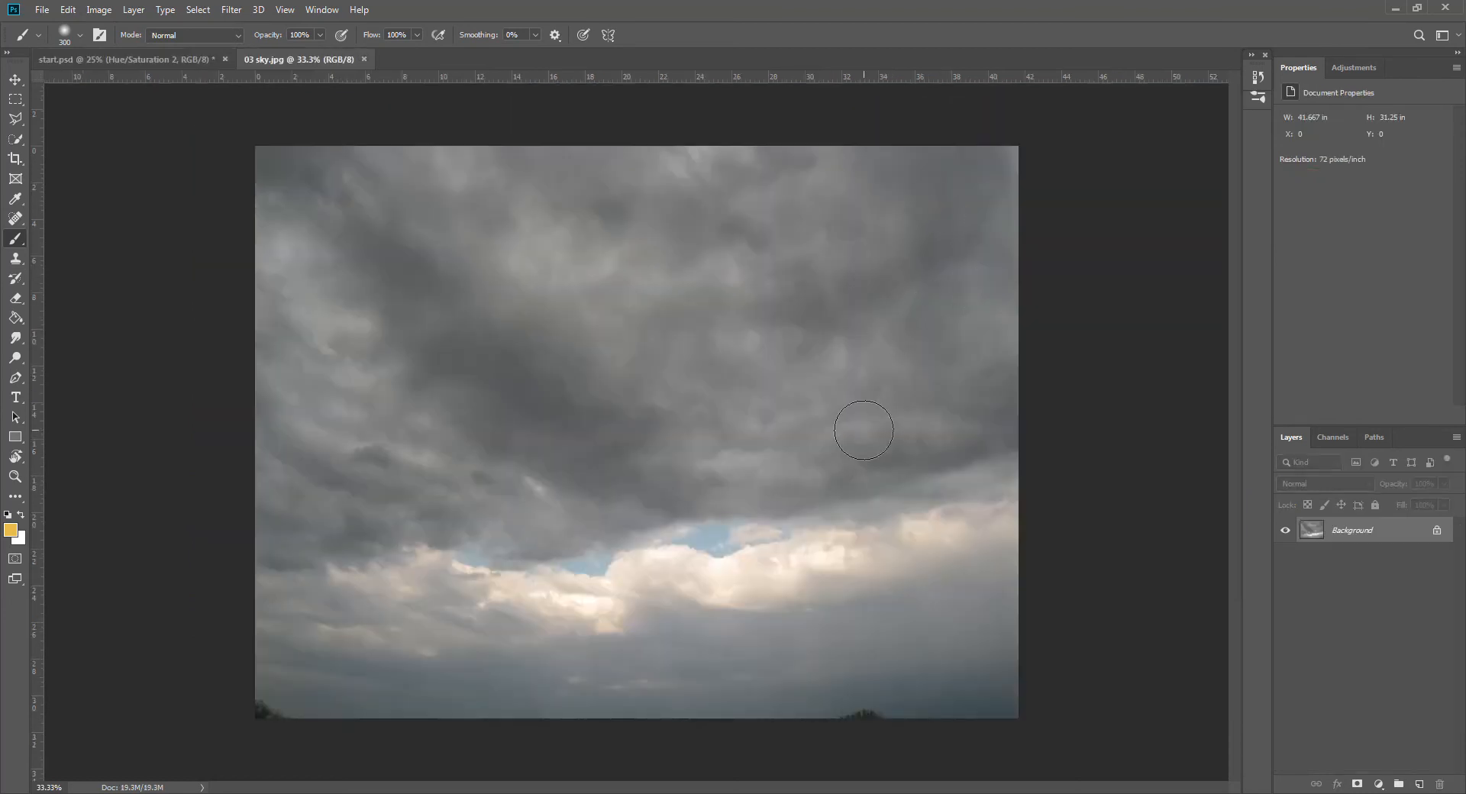
# Step: Copy a full-width rectangular band of dark clouds above the bright horizon clouds to a new layer, and hide the Background layer
pyautogui.click(15, 103)
pyautogui.moveTo(254, 221); pyautogui.dragTo(1025, 479)
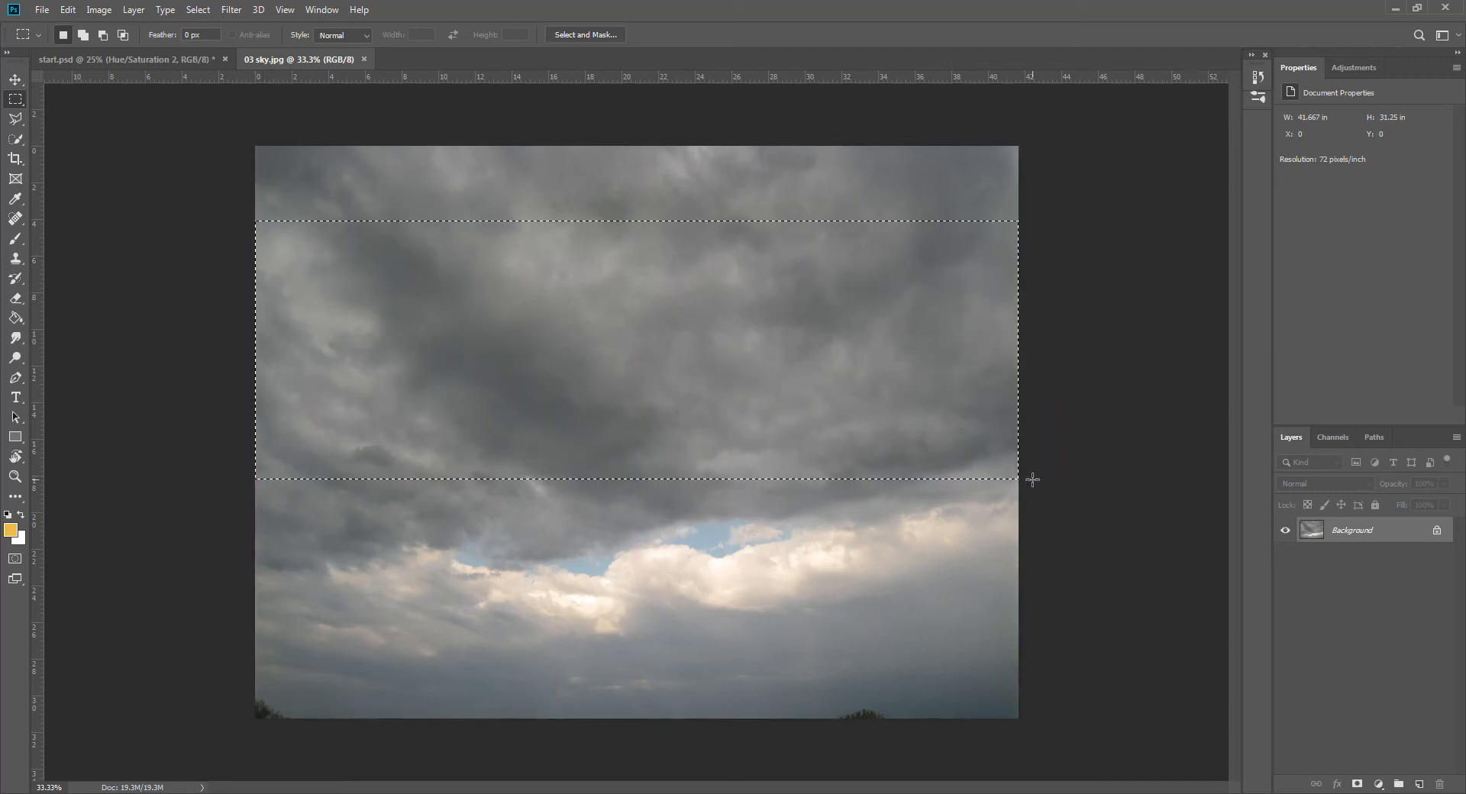
pyautogui.hotkey('ctrl', 'j')
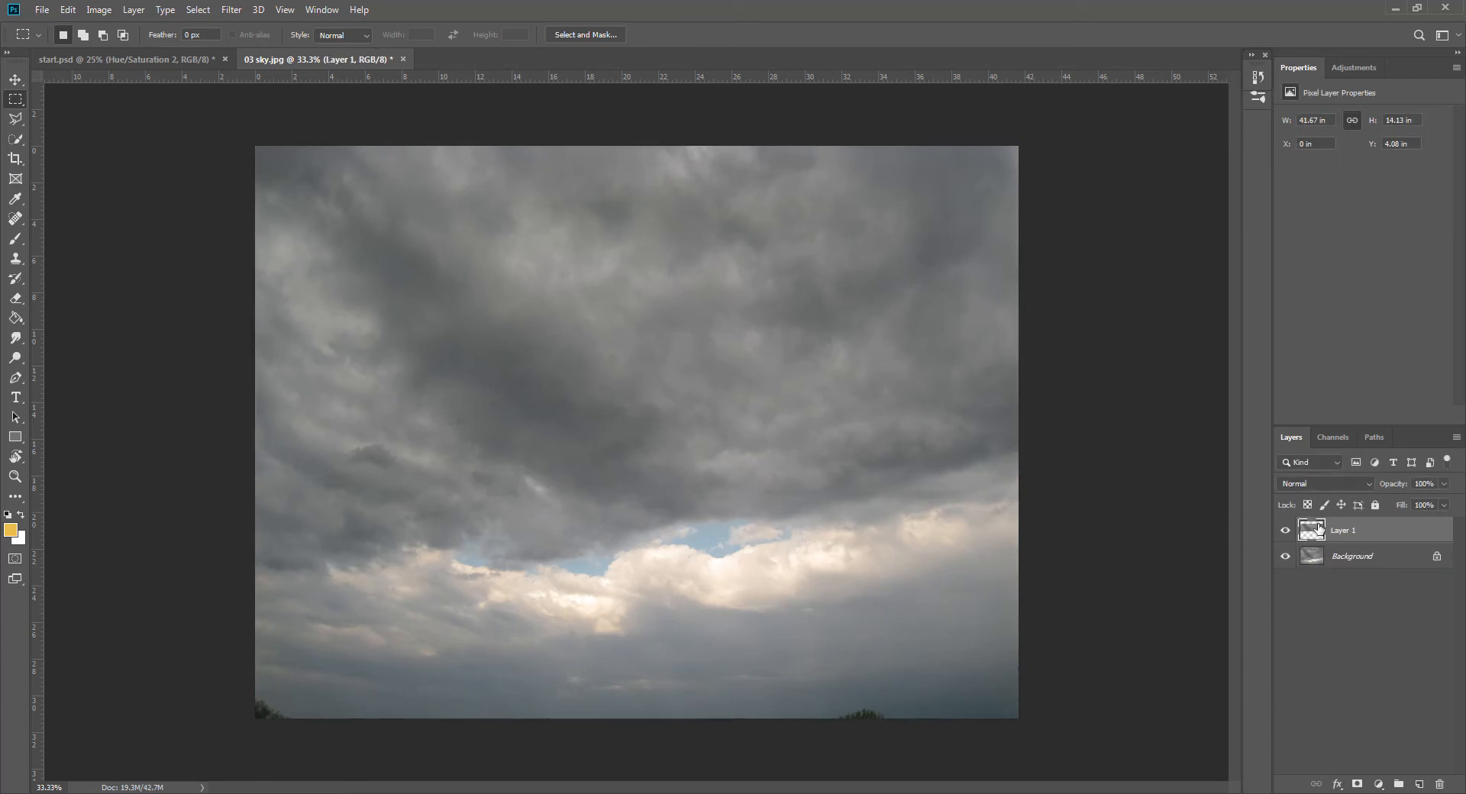
pyautogui.click(1287, 557)
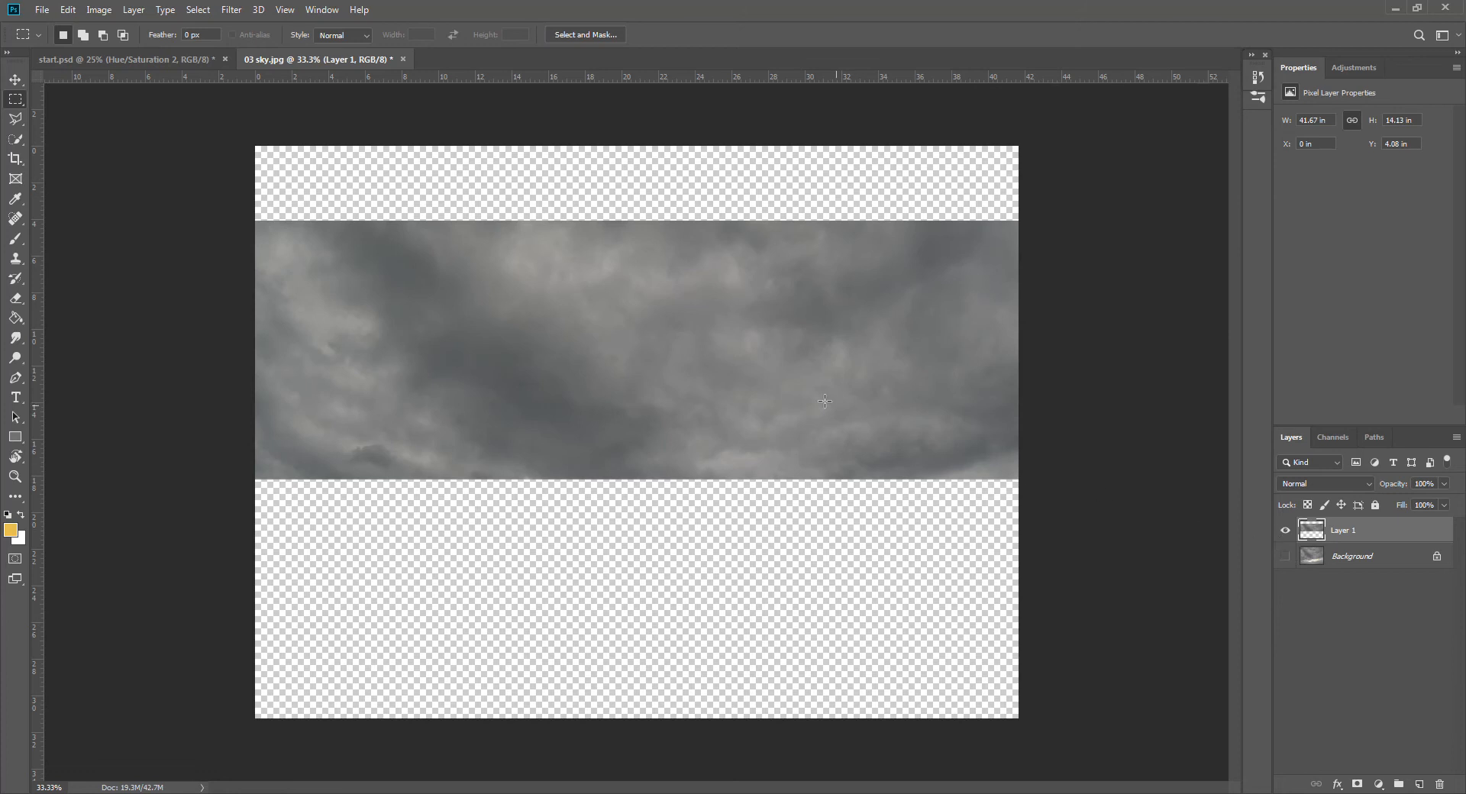
# Step: Bring the cloud strip into start.psd as a new layer and close 03 sky.jpg without saving it
pyautogui.moveTo(323, 57); pyautogui.dragTo(442, 690)
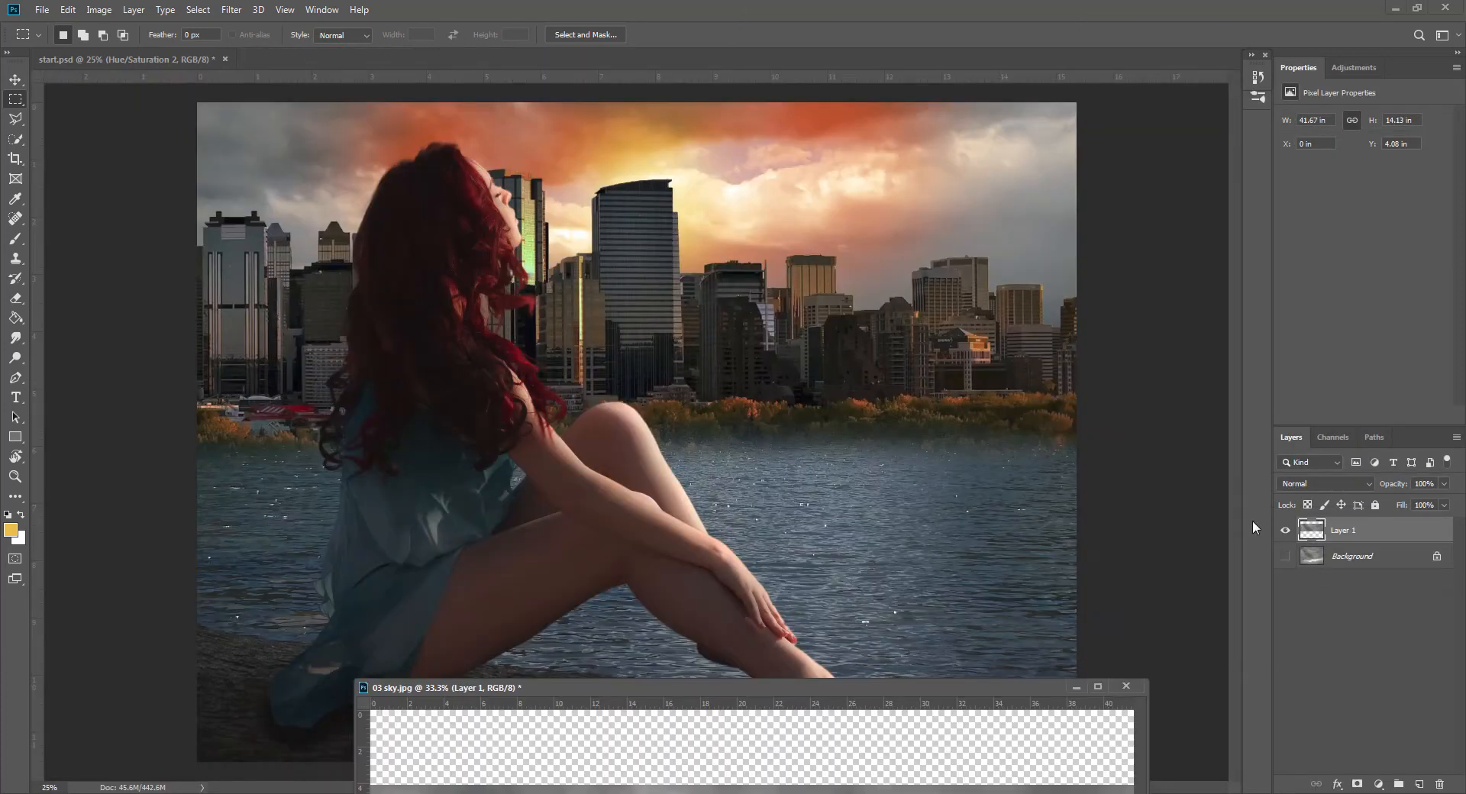
pyautogui.moveTo(1374, 530); pyautogui.dragTo(626, 351)
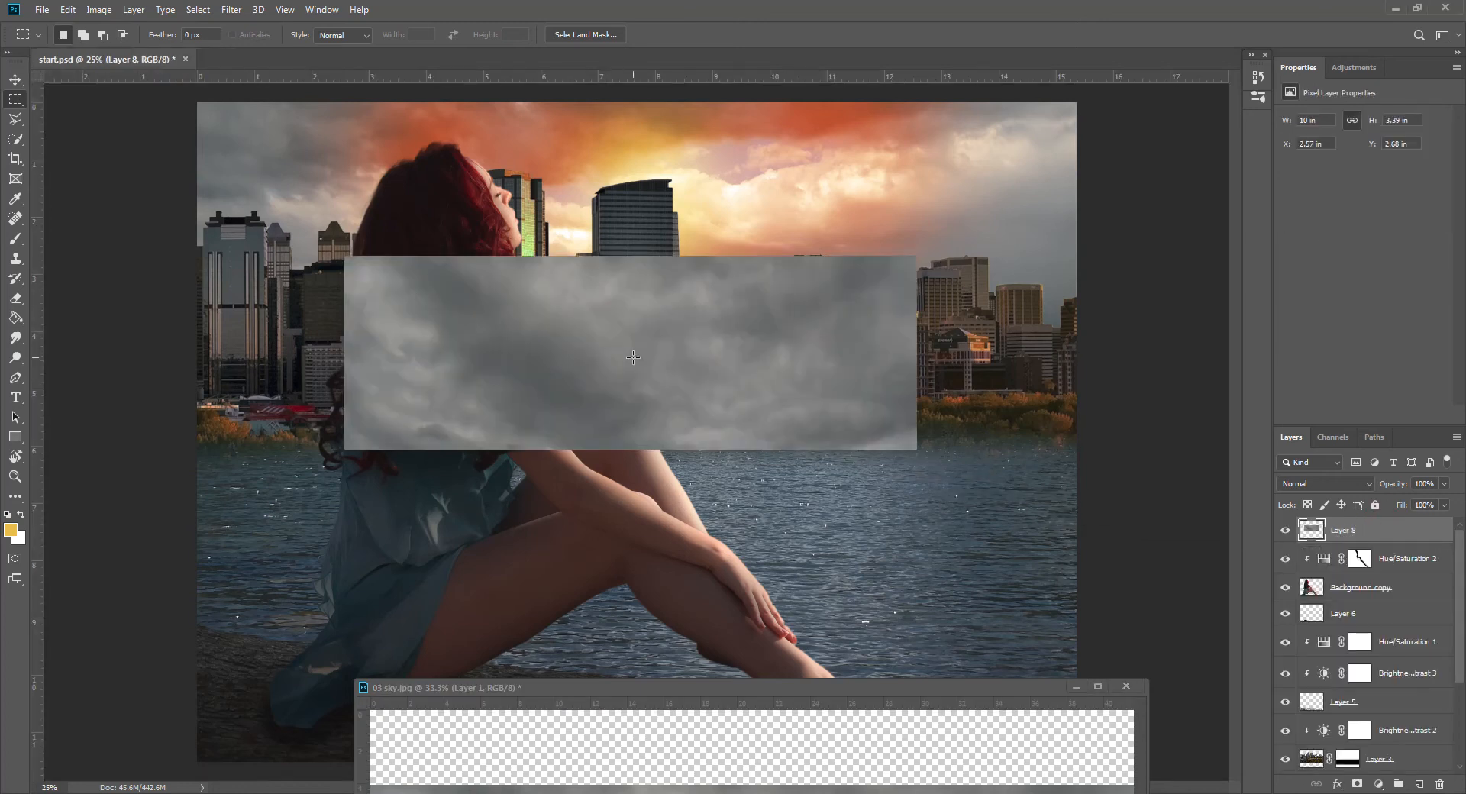
pyautogui.click(1126, 687)
pyautogui.click(727, 301)
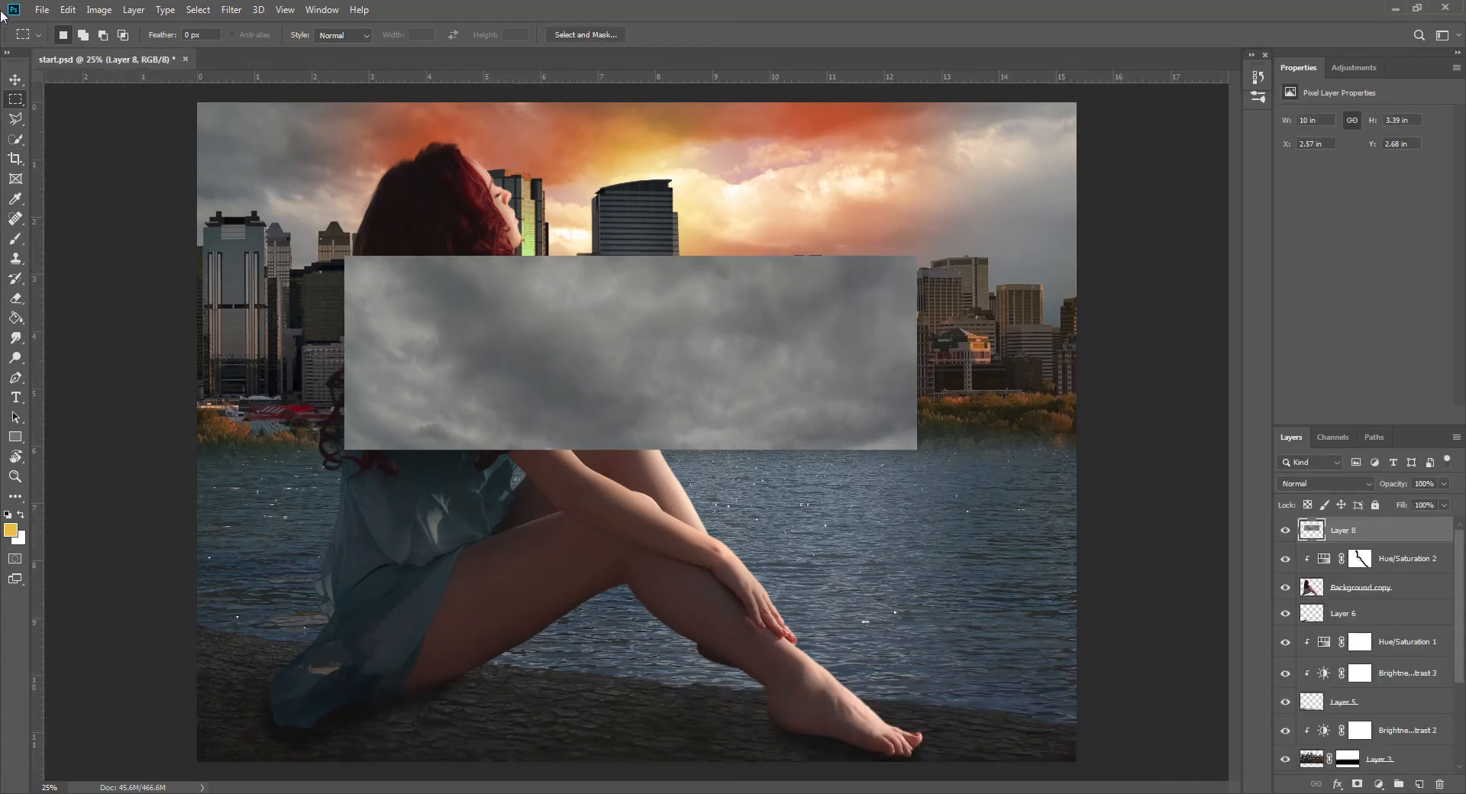
# Step: Move the cloud strip layer down the stack to directly above Brightness/Contrast 1, beneath Layer 7
pyautogui.click(15, 80)
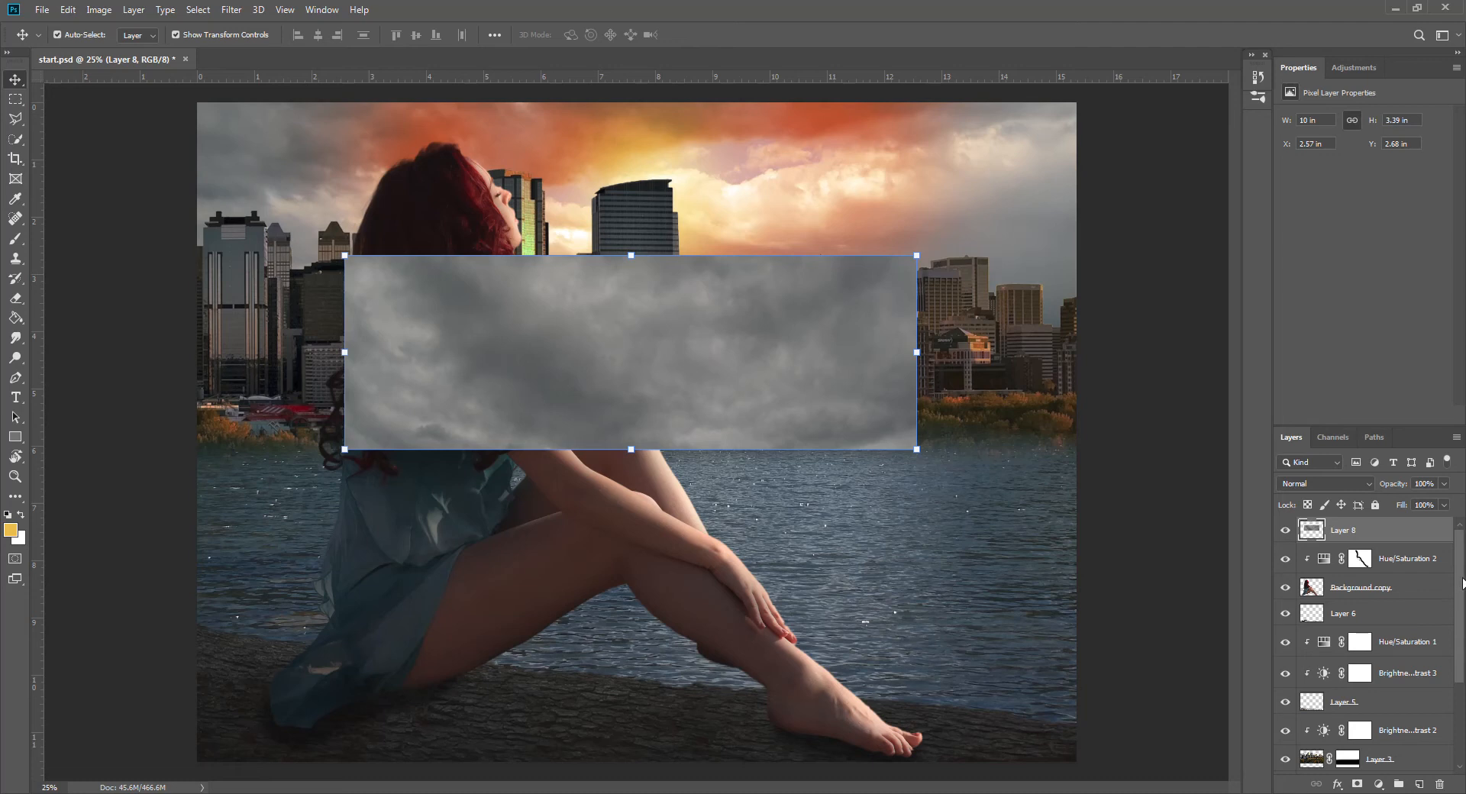
pyautogui.moveTo(1462, 582); pyautogui.dragTo(1465, 671)
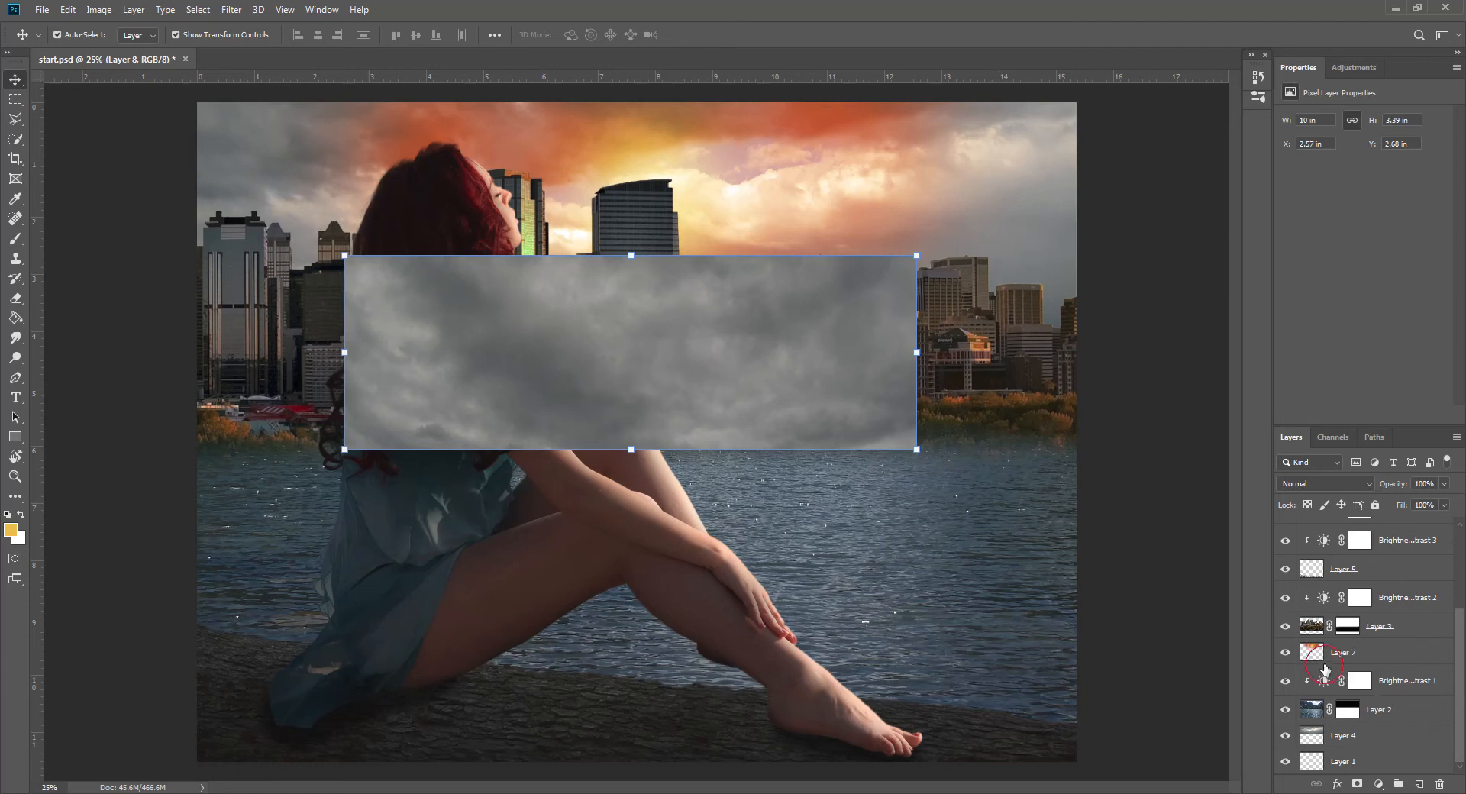
pyautogui.click(1326, 666)
pyautogui.click(1328, 675)
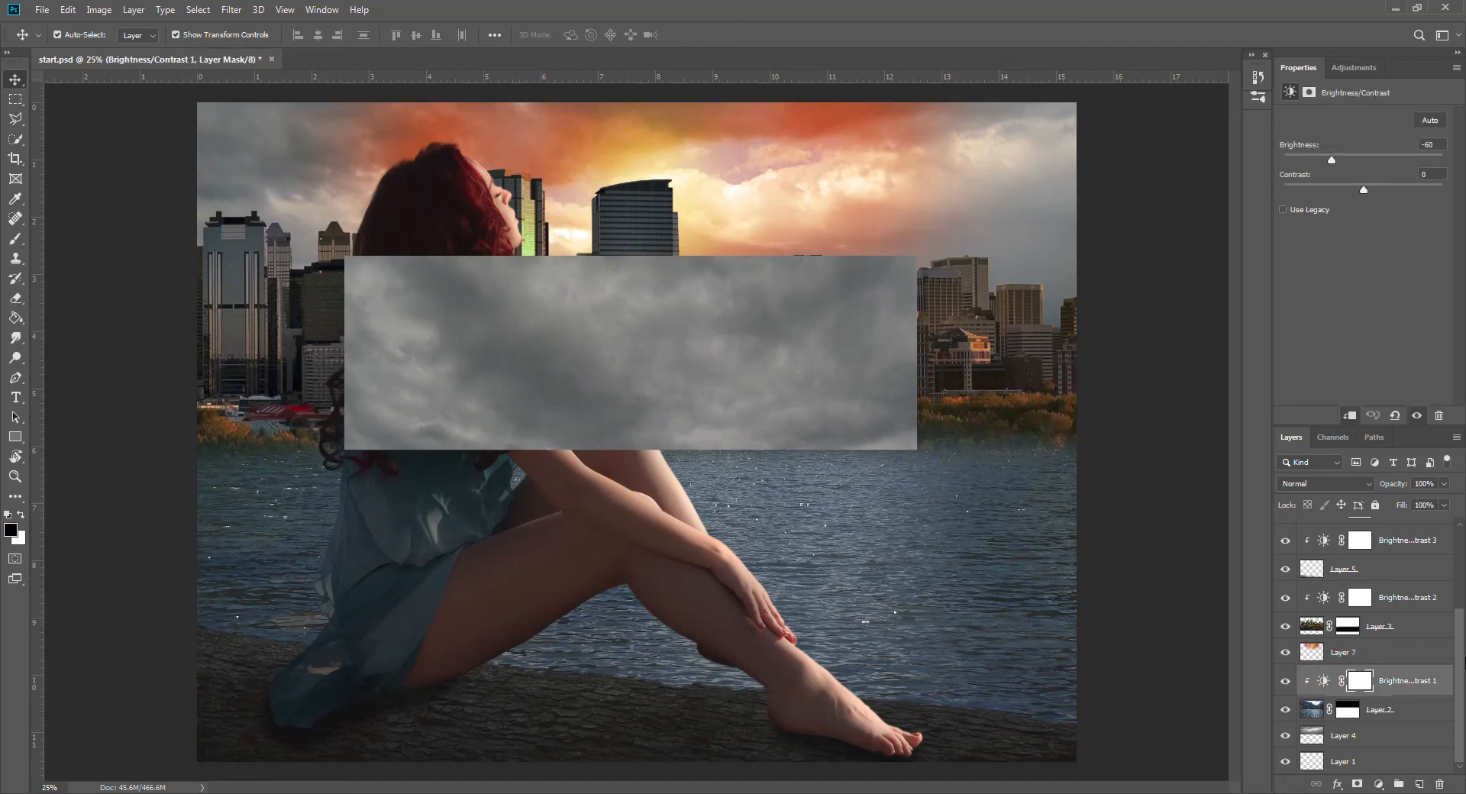
pyautogui.moveTo(1461, 661); pyautogui.dragTo(1461, 578)
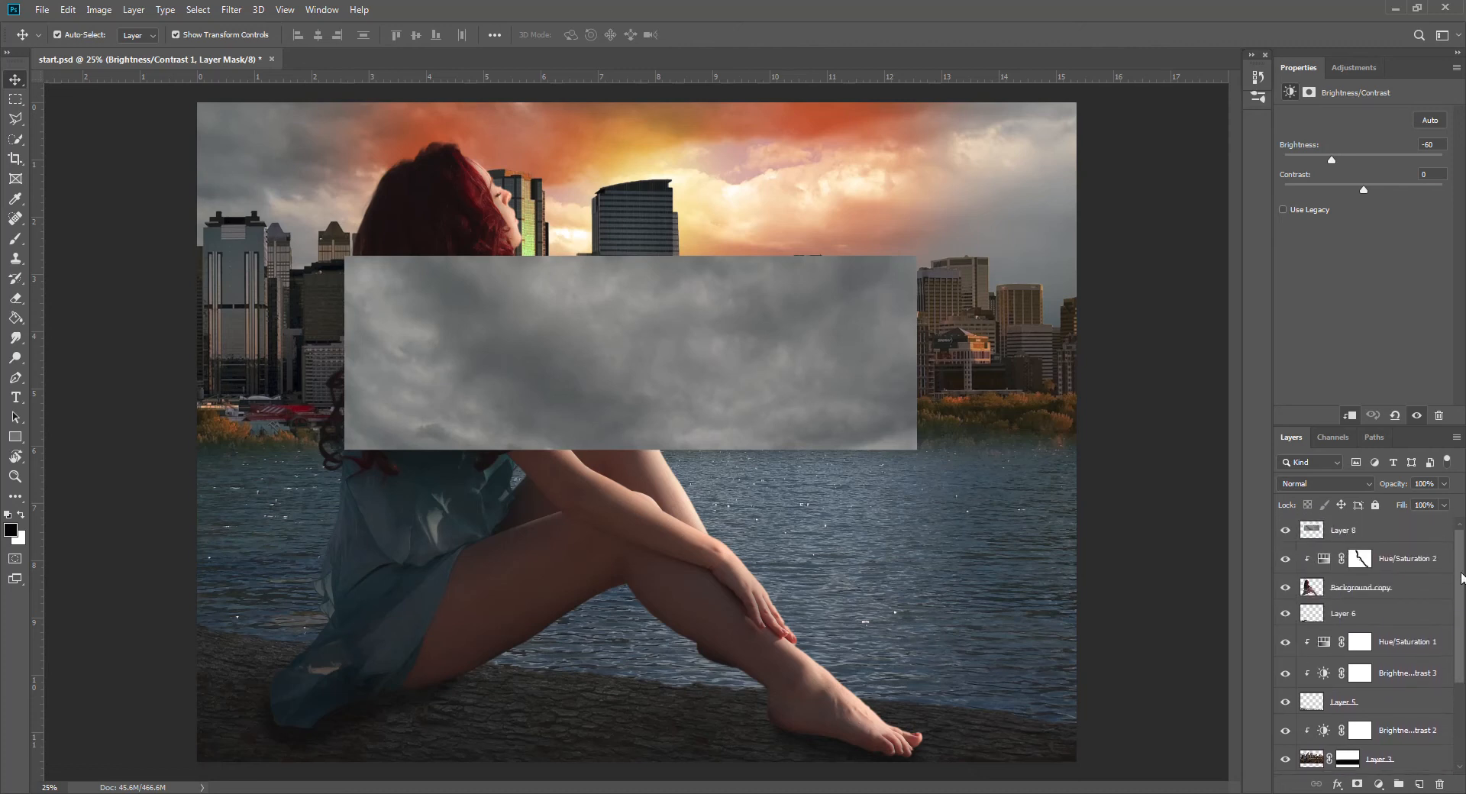
pyautogui.moveTo(1358, 532); pyautogui.dragTo(1373, 695)
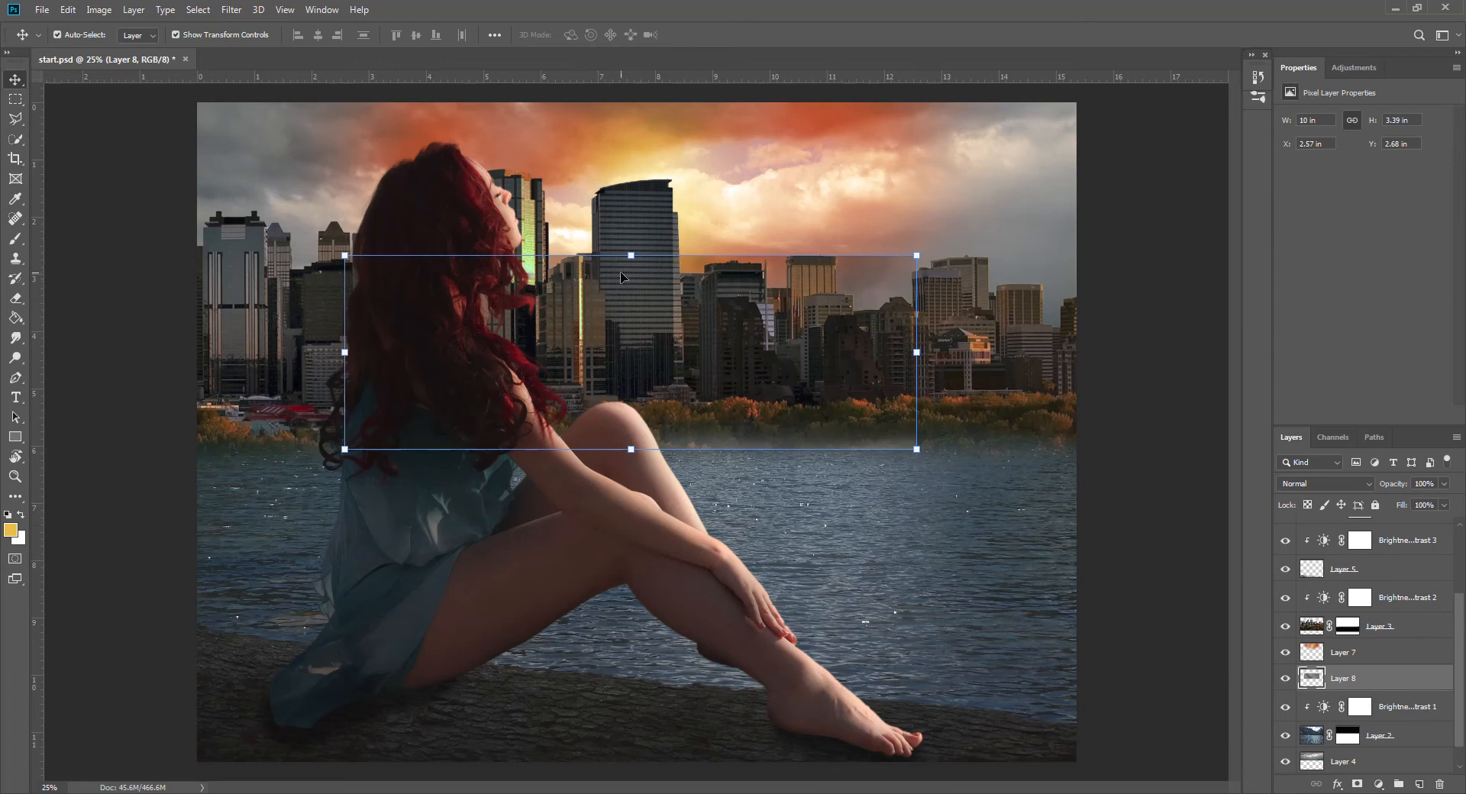
# Step: Place the cloud strip over the lake, scale it to about 169% to span the canvas, and set its opacity to 50%
pyautogui.moveTo(632, 259); pyautogui.dragTo(438, 450)
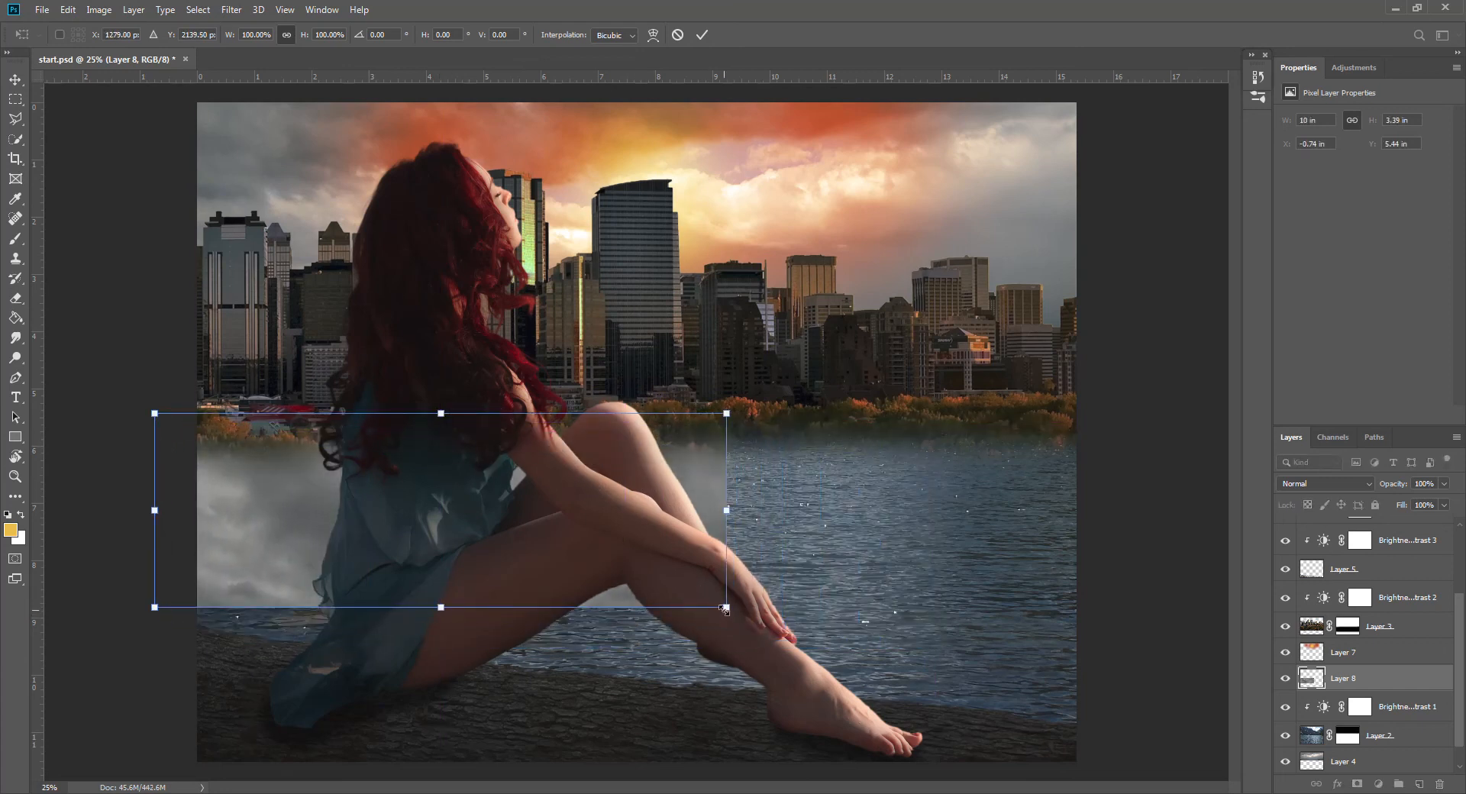
pyautogui.moveTo(726, 609); pyautogui.dragTo(1115, 764)
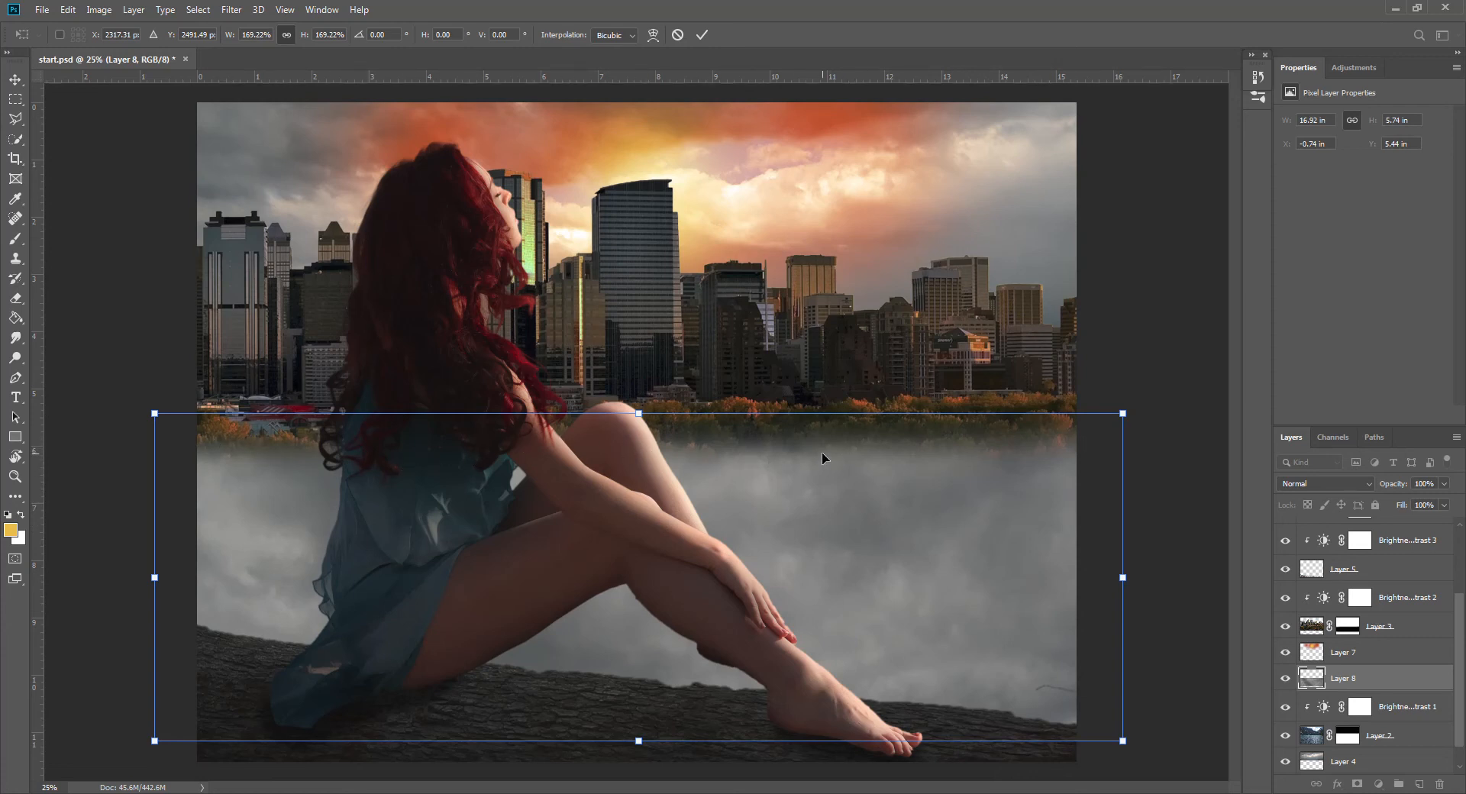
pyautogui.click(1445, 483)
pyautogui.moveTo(1446, 505); pyautogui.dragTo(1415, 505)
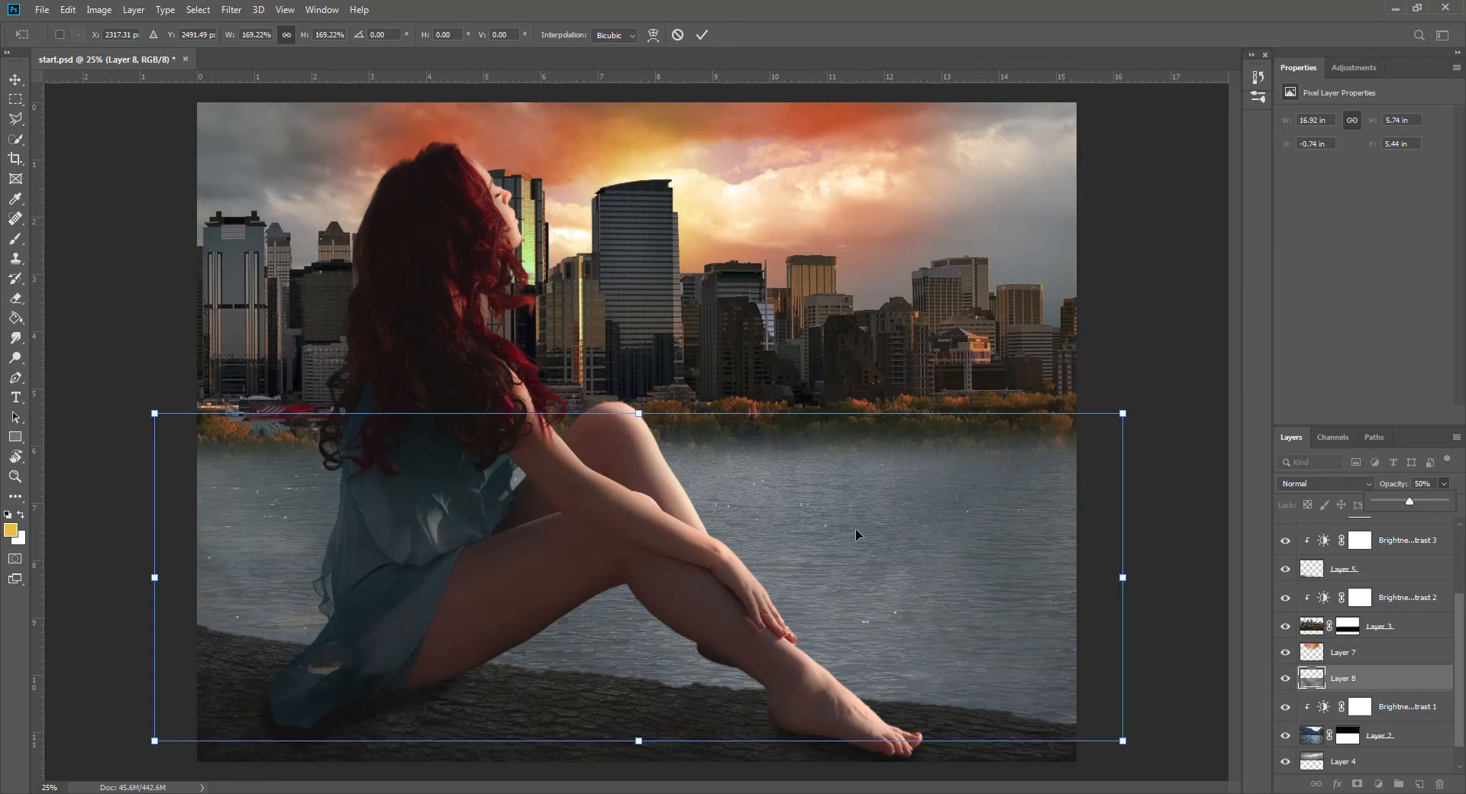
pyautogui.click(702, 35)
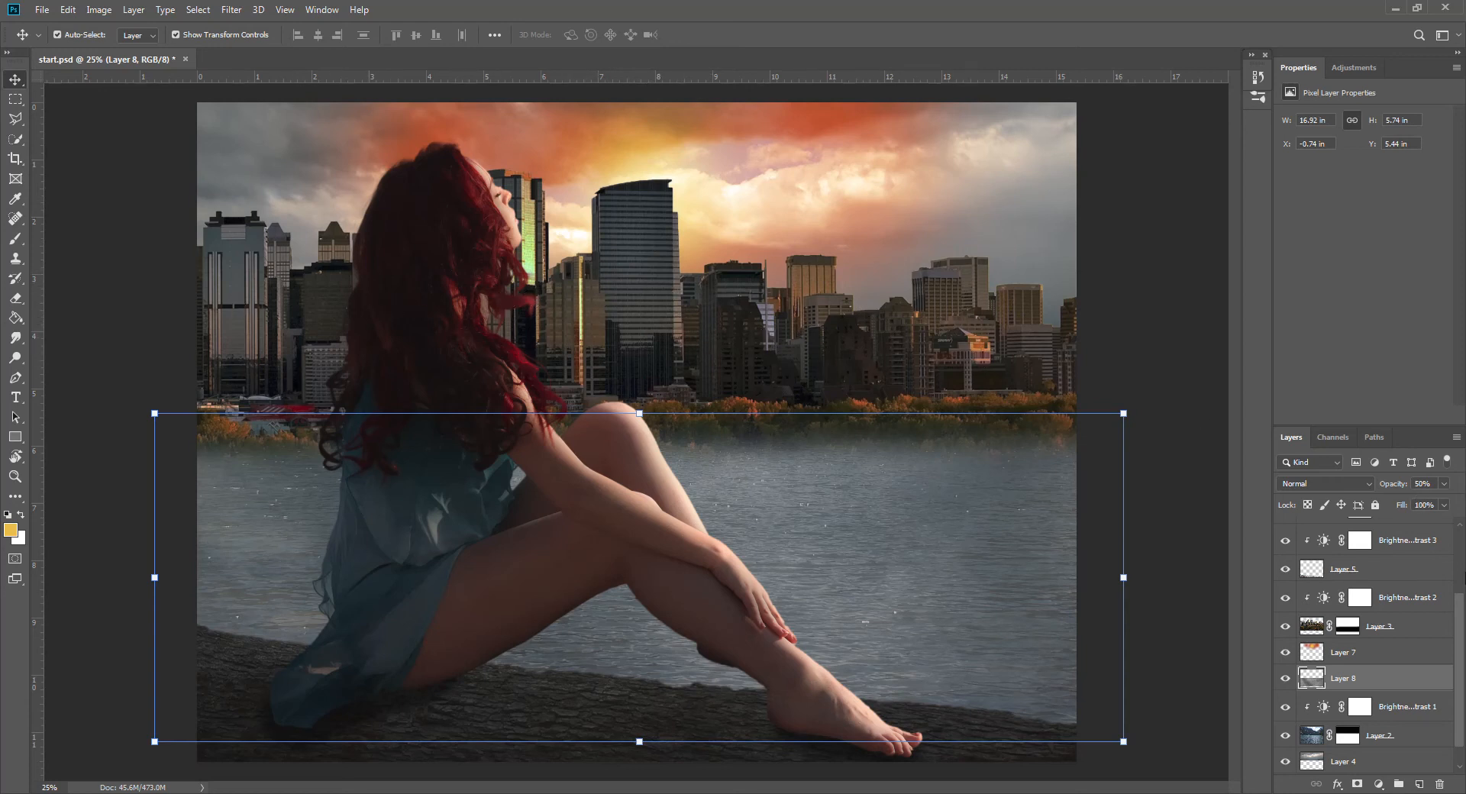
# Step: Apply a Gaussian Blur with a radius of 10.0 pixels to the city skyline on Layer 3
pyautogui.click(1314, 627)
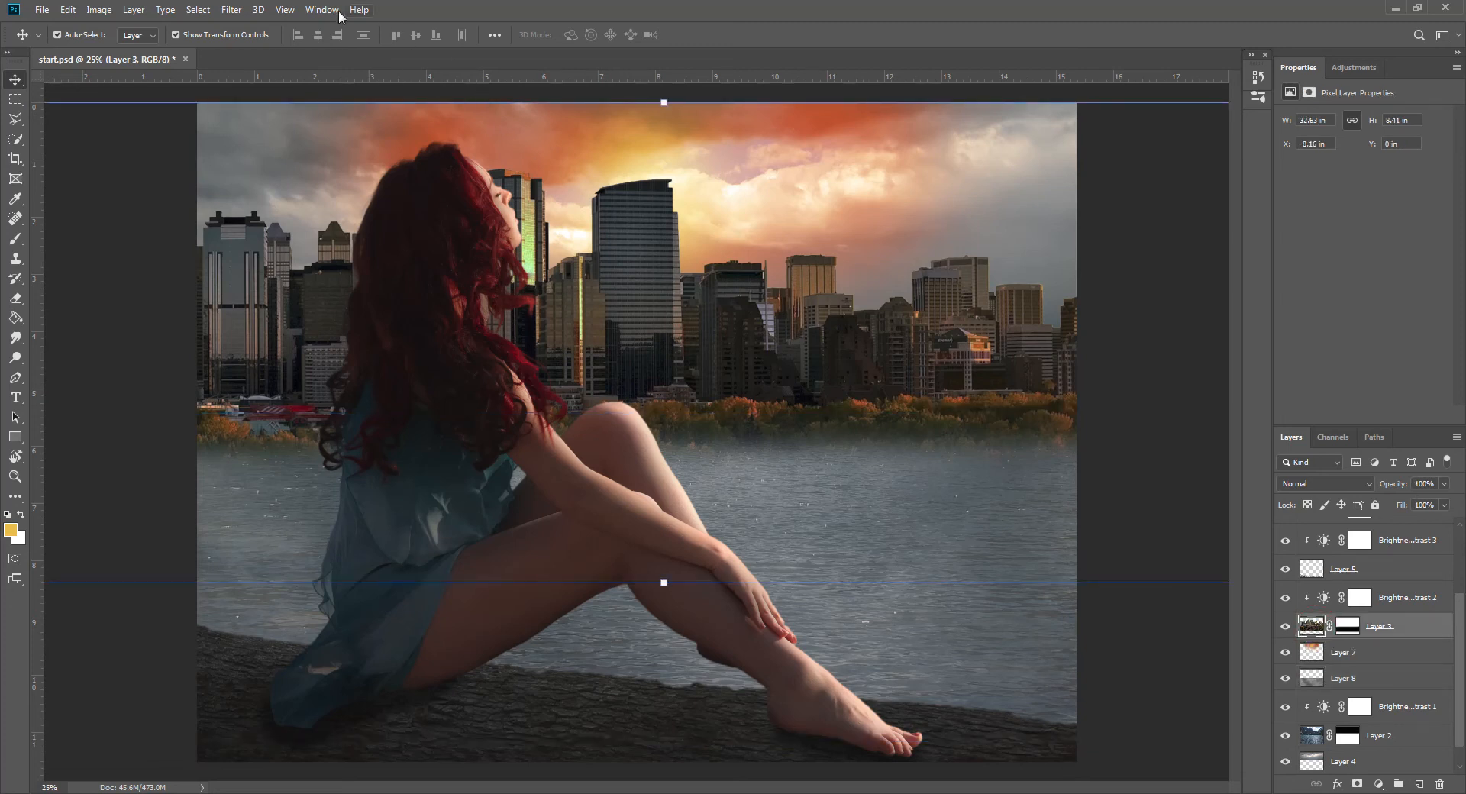
pyautogui.click(231, 10)
pyautogui.moveTo(256, 184)
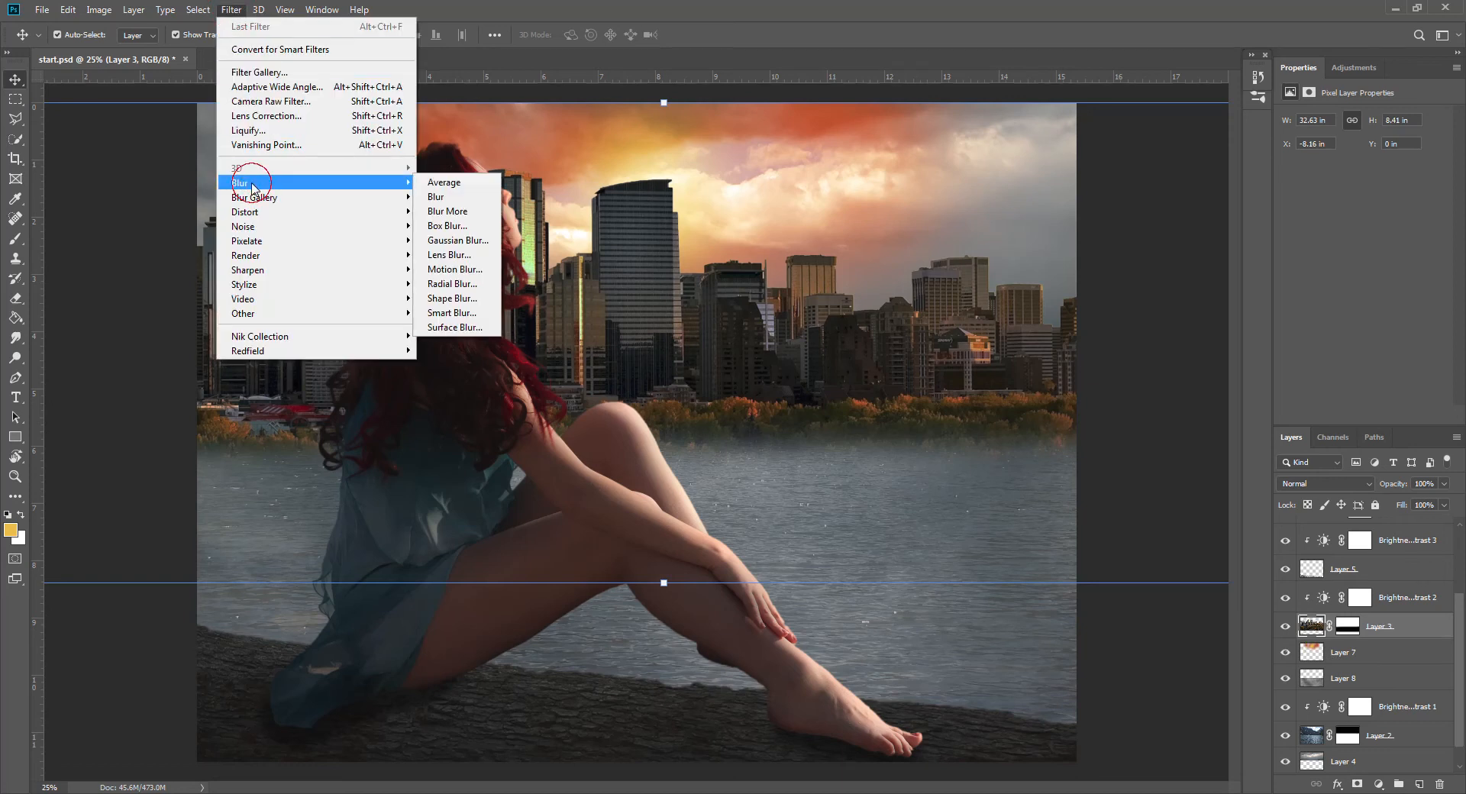
pyautogui.click(456, 240)
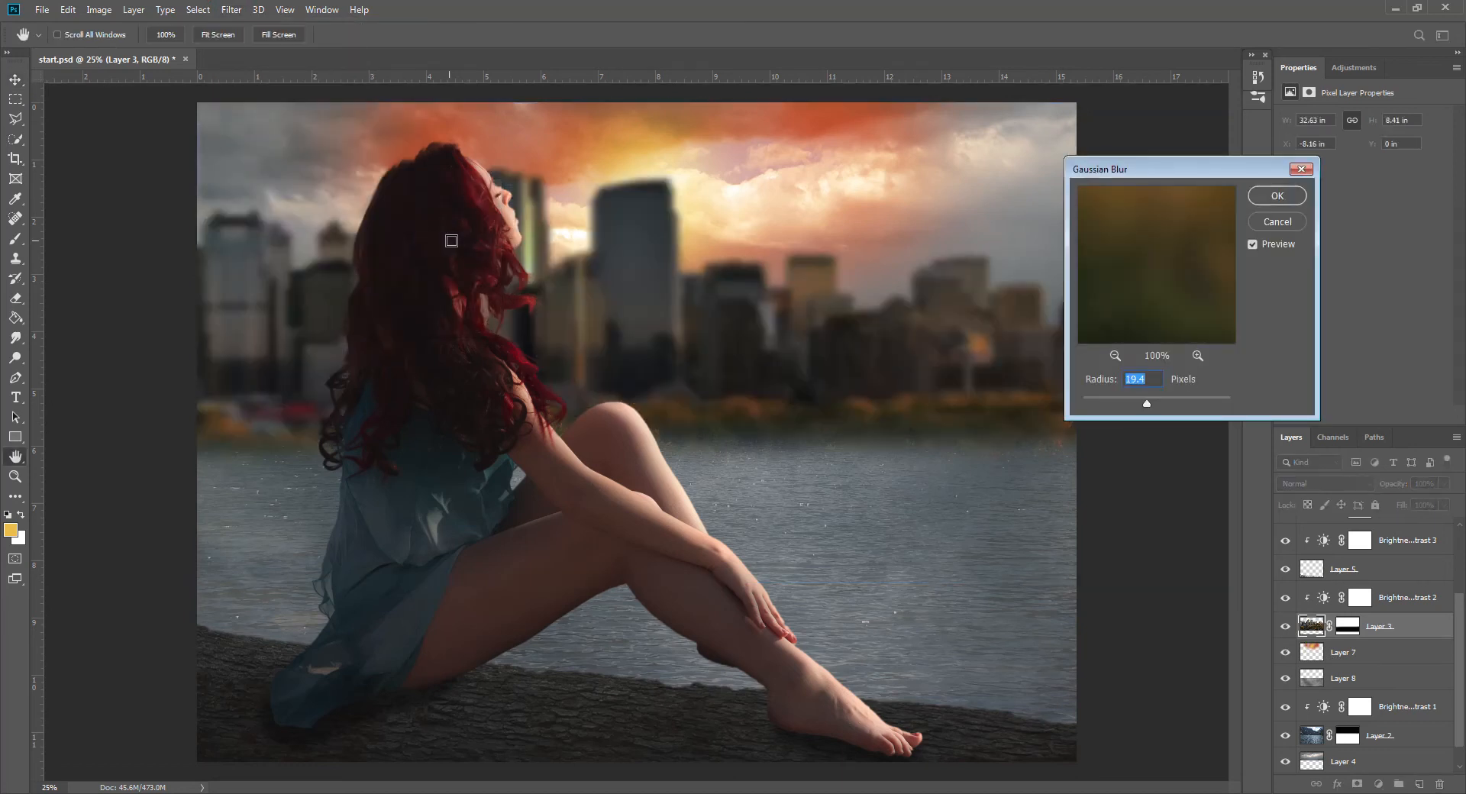
pyautogui.moveTo(1148, 409); pyautogui.dragTo(1139, 408)
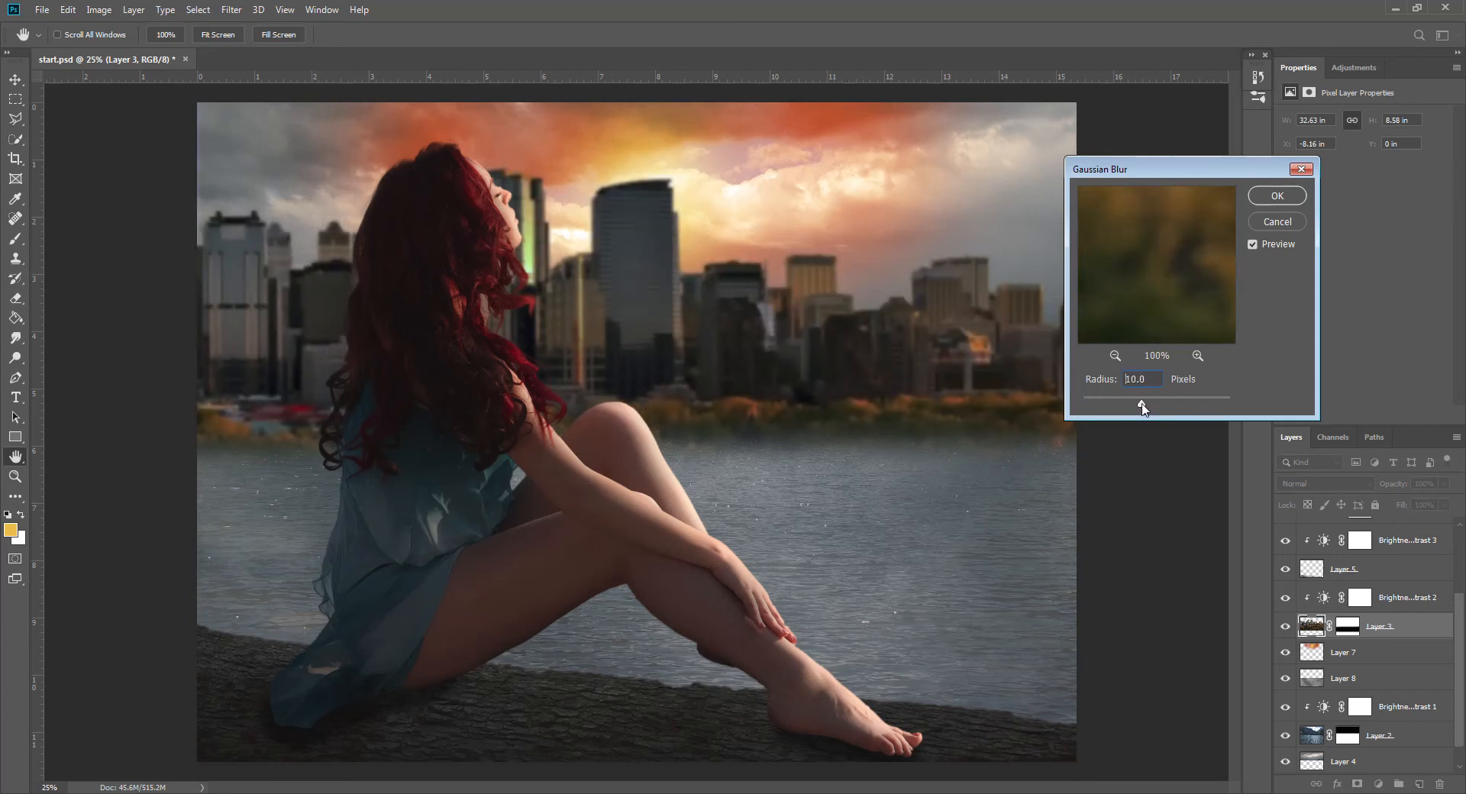
pyautogui.click(1143, 409)
pyautogui.click(1282, 196)
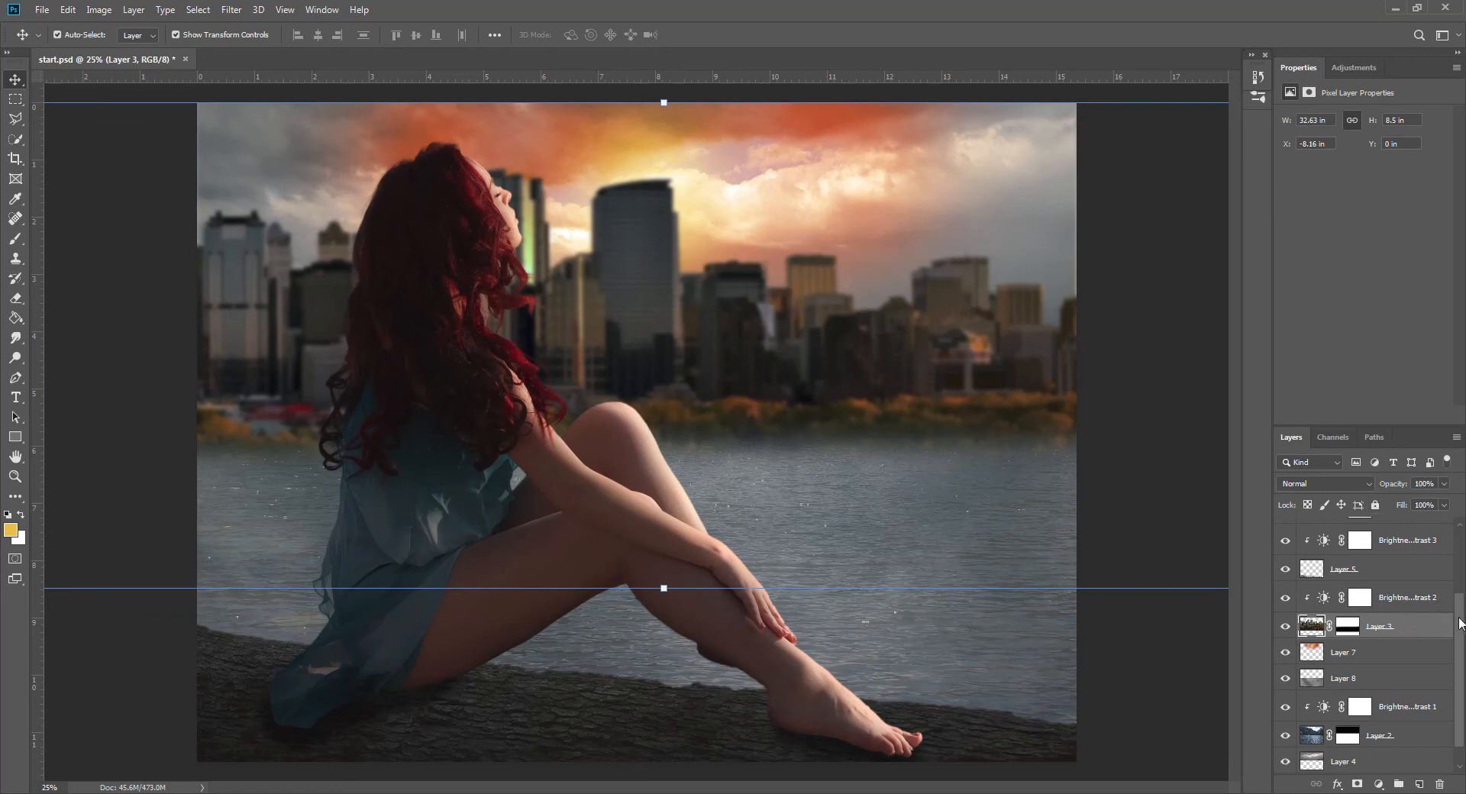
# Step: Apply a Gaussian Blur with a radius above 10 pixels to the sky image on Layer 4
pyautogui.click(1358, 682)
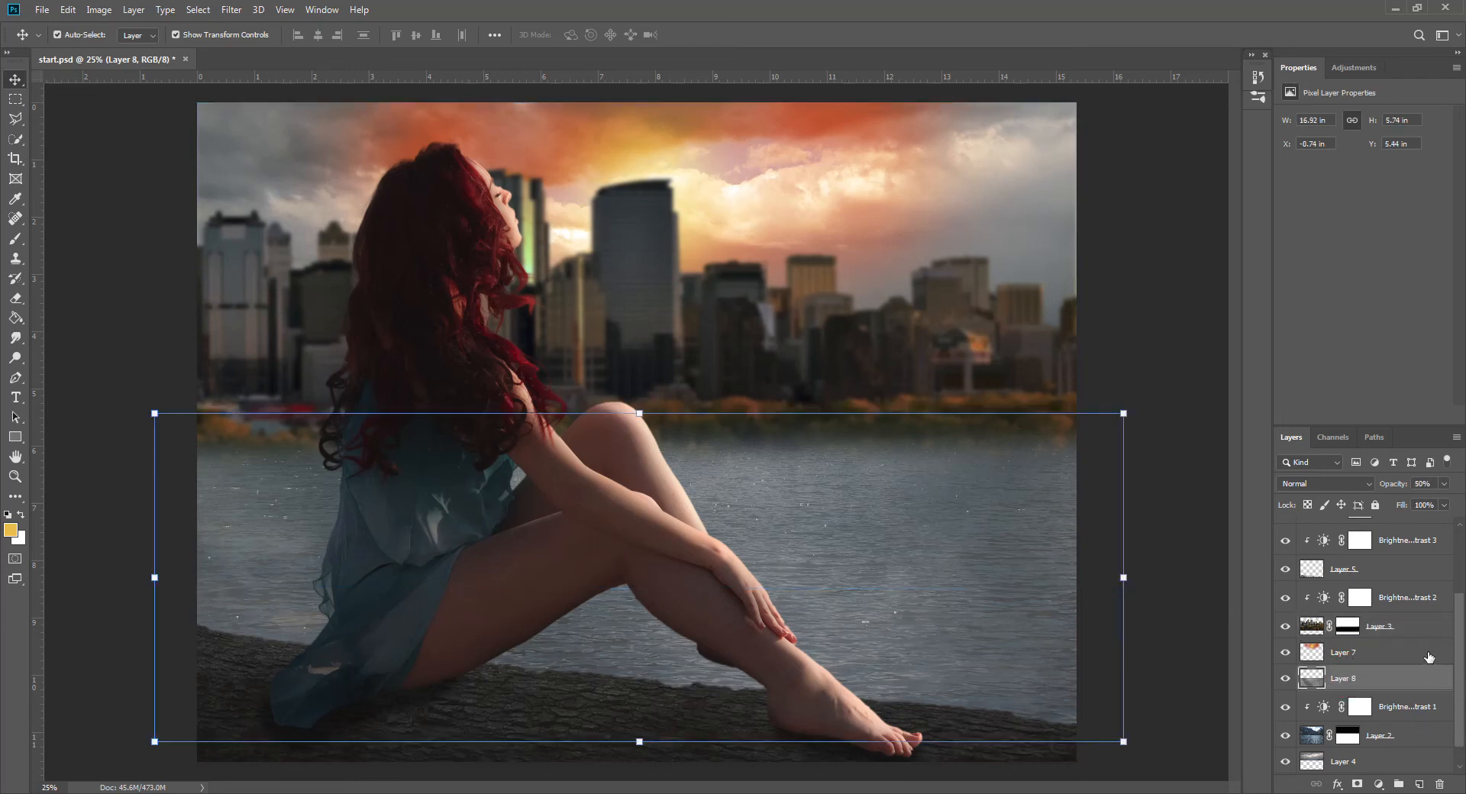
pyautogui.click(1347, 764)
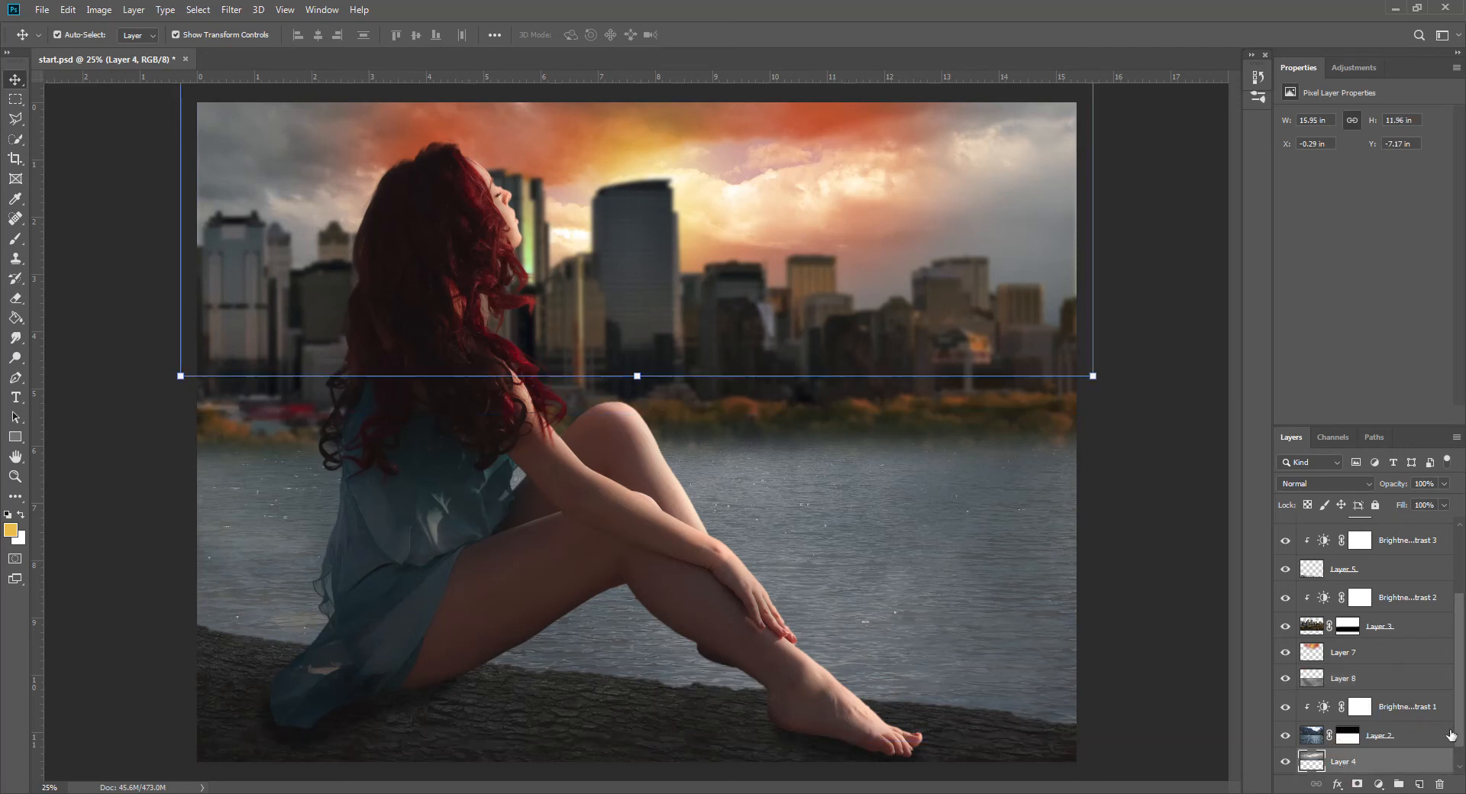
pyautogui.moveTo(1462, 702); pyautogui.dragTo(1462, 728)
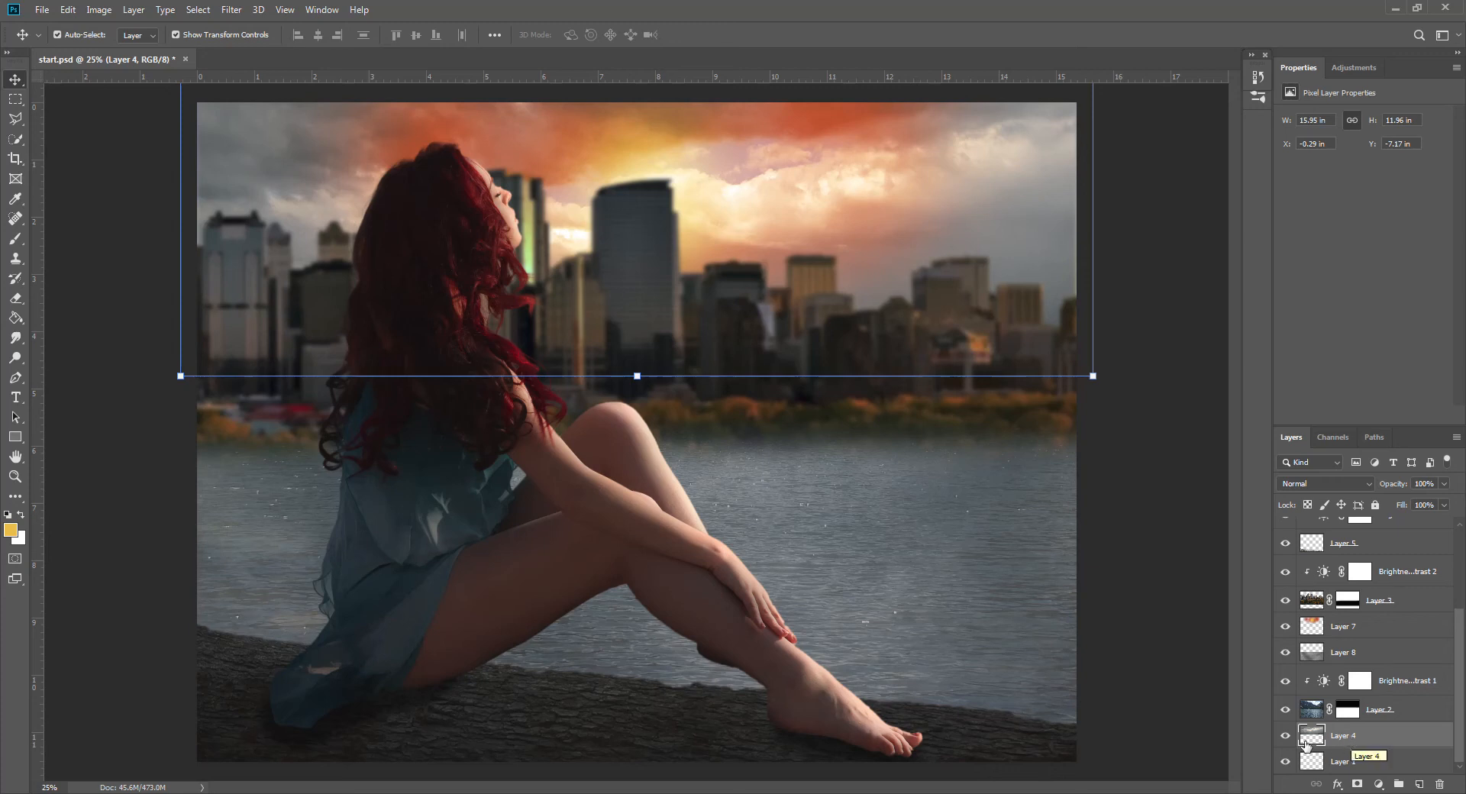
pyautogui.click(235, 12)
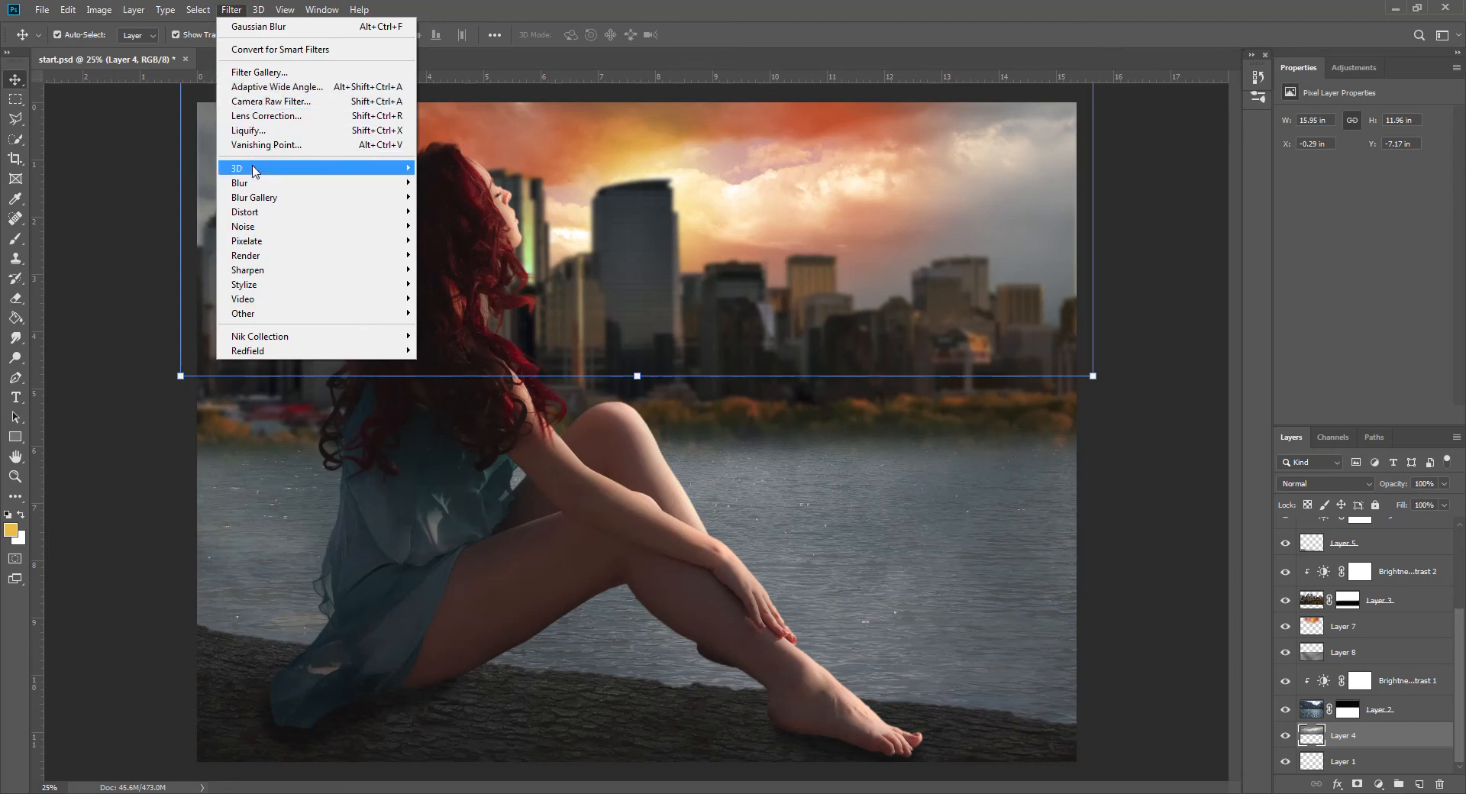
pyautogui.moveTo(255, 187)
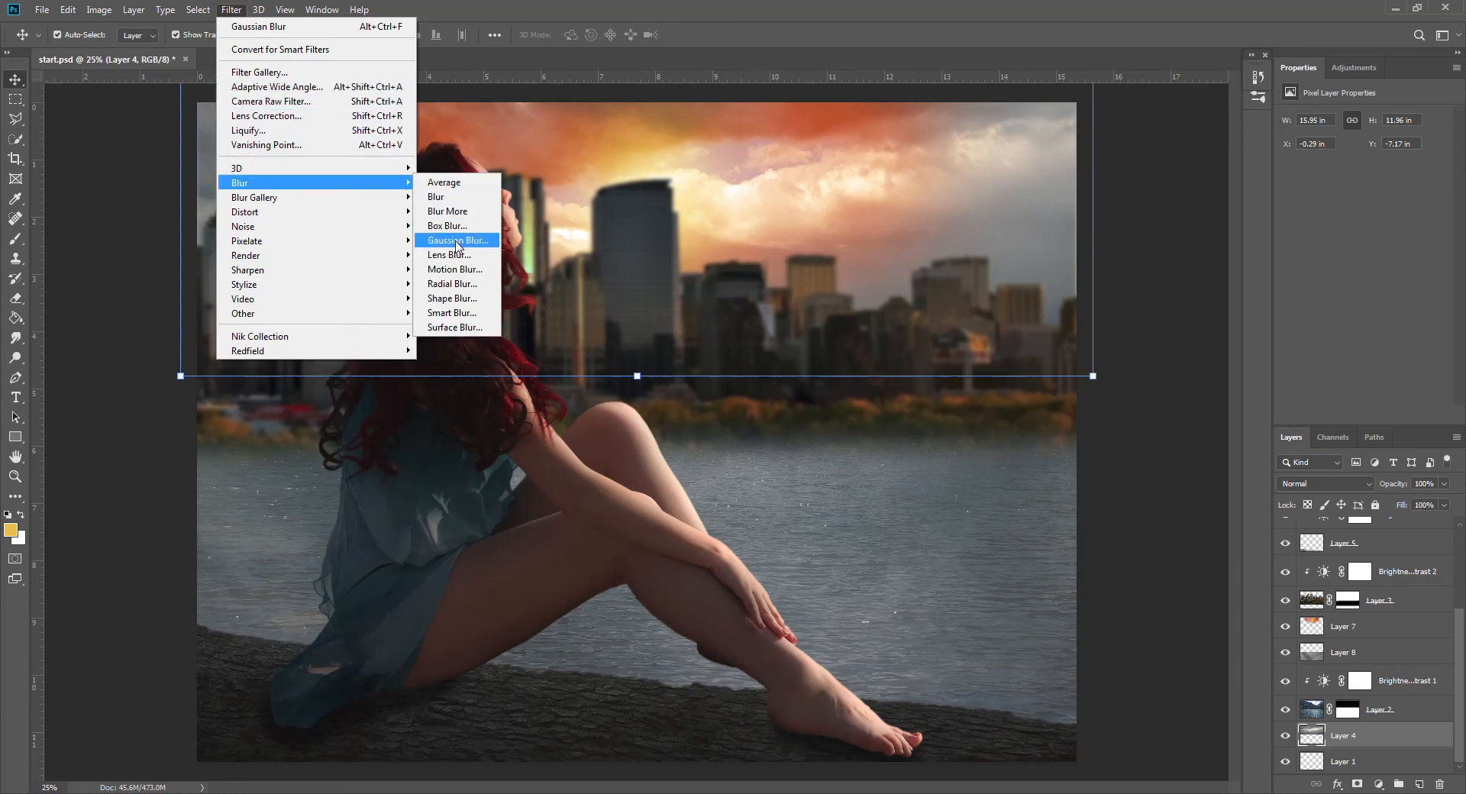
pyautogui.click(457, 241)
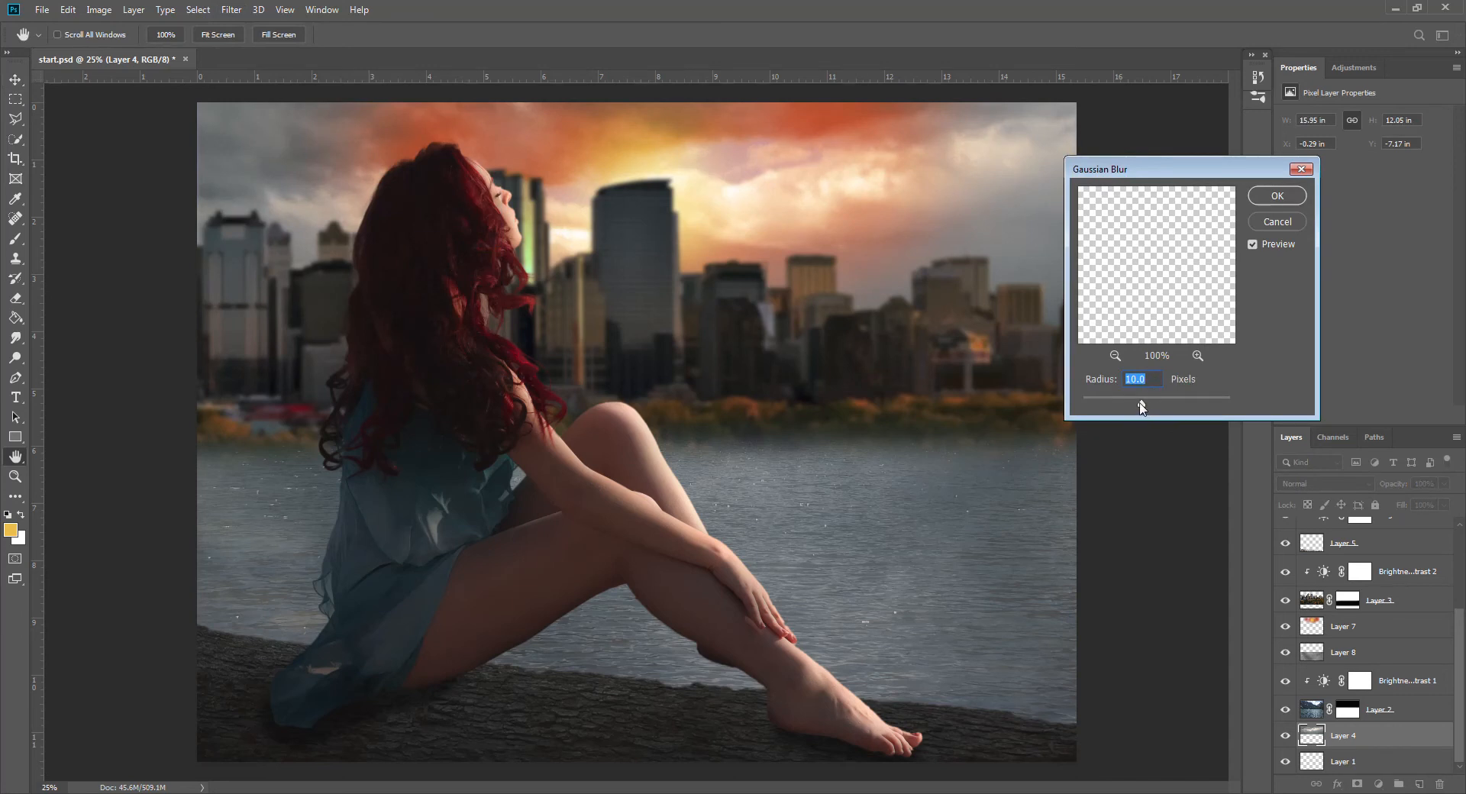
pyautogui.moveTo(1144, 407); pyautogui.dragTo(1148, 405)
pyautogui.click(1278, 197)
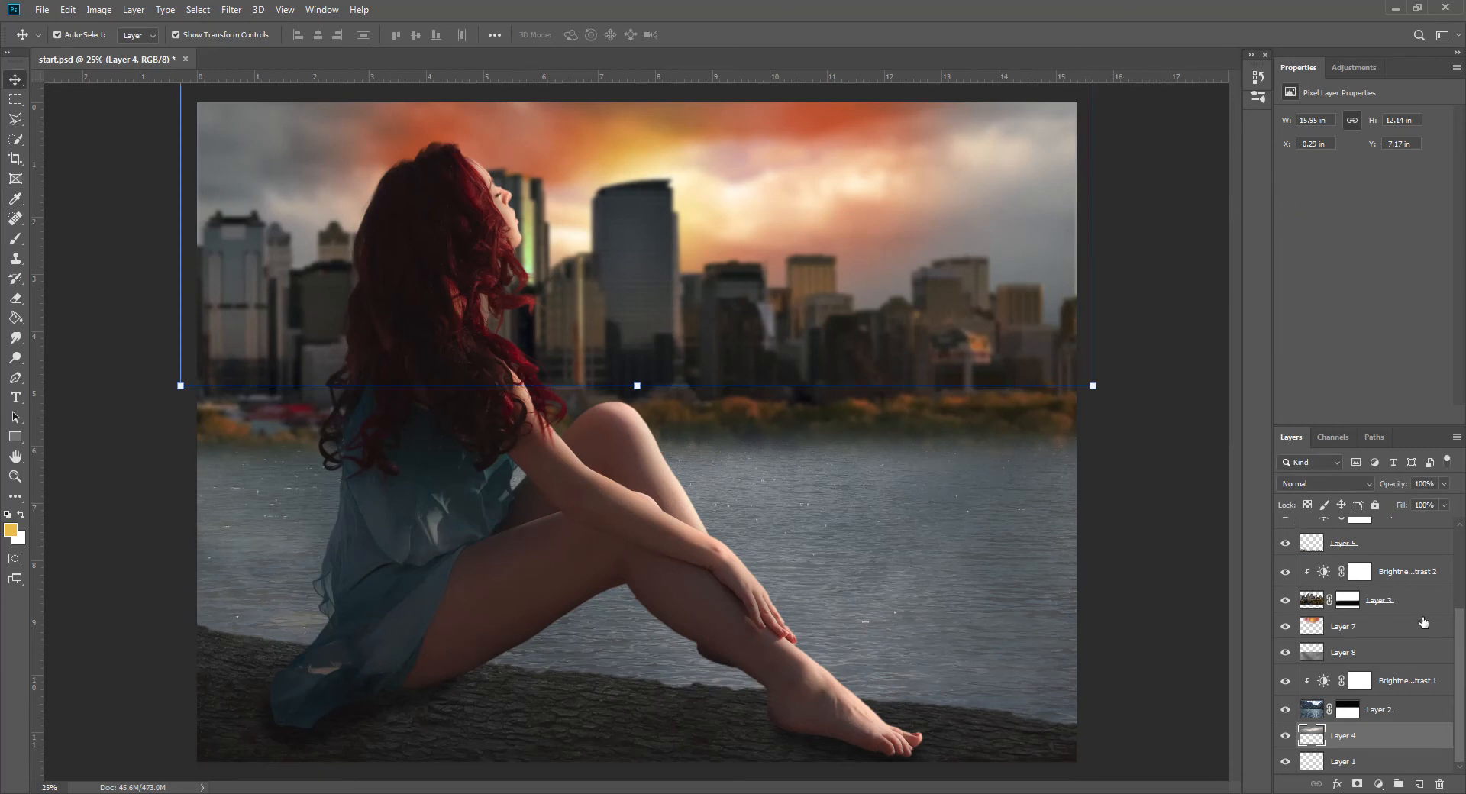
# Step: Add a Gradient Map adjustment layer above Hue/Saturation 2 using the black-to-white gradient preset
pyautogui.moveTo(1460, 651); pyautogui.dragTo(1460, 565)
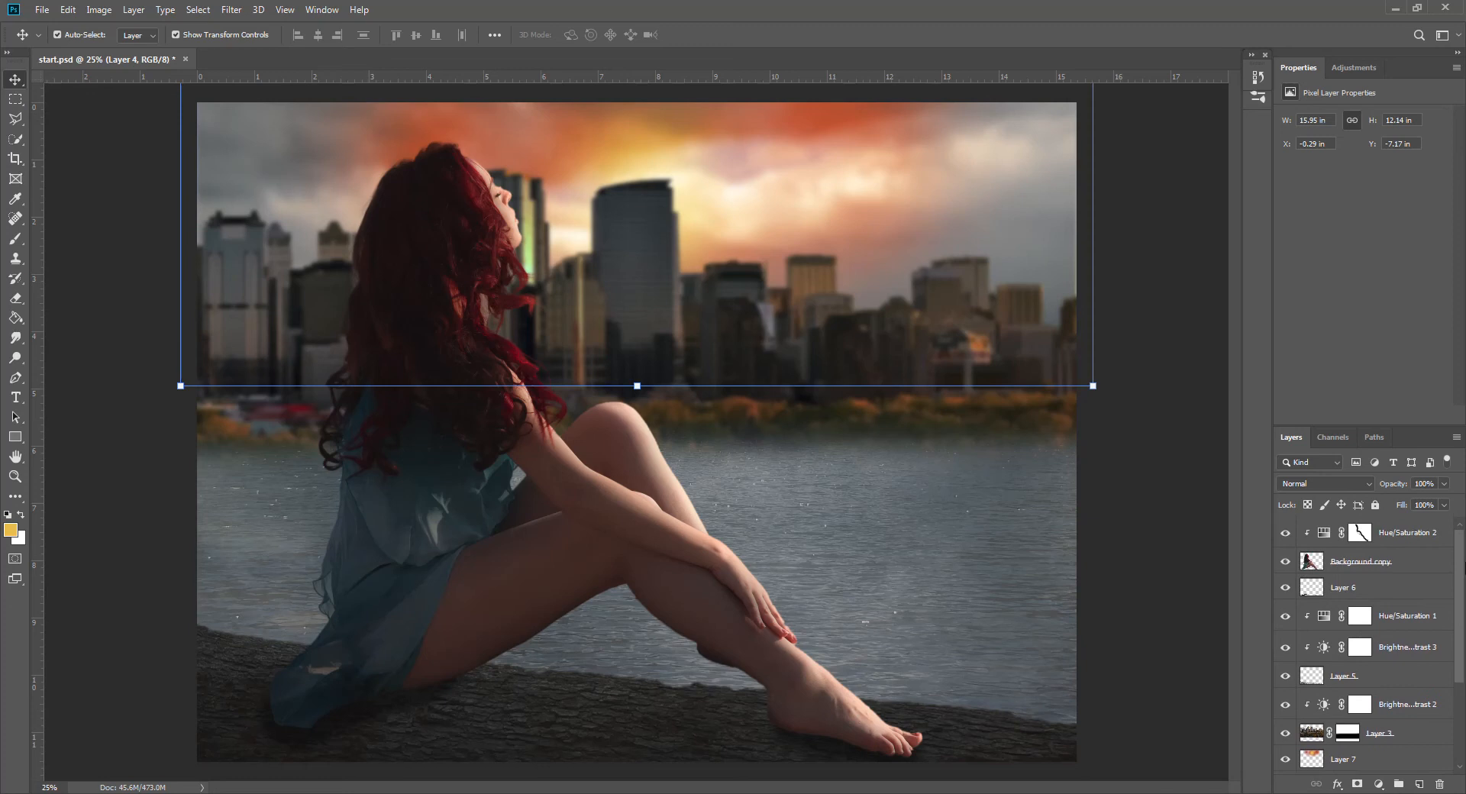
pyautogui.click(1395, 538)
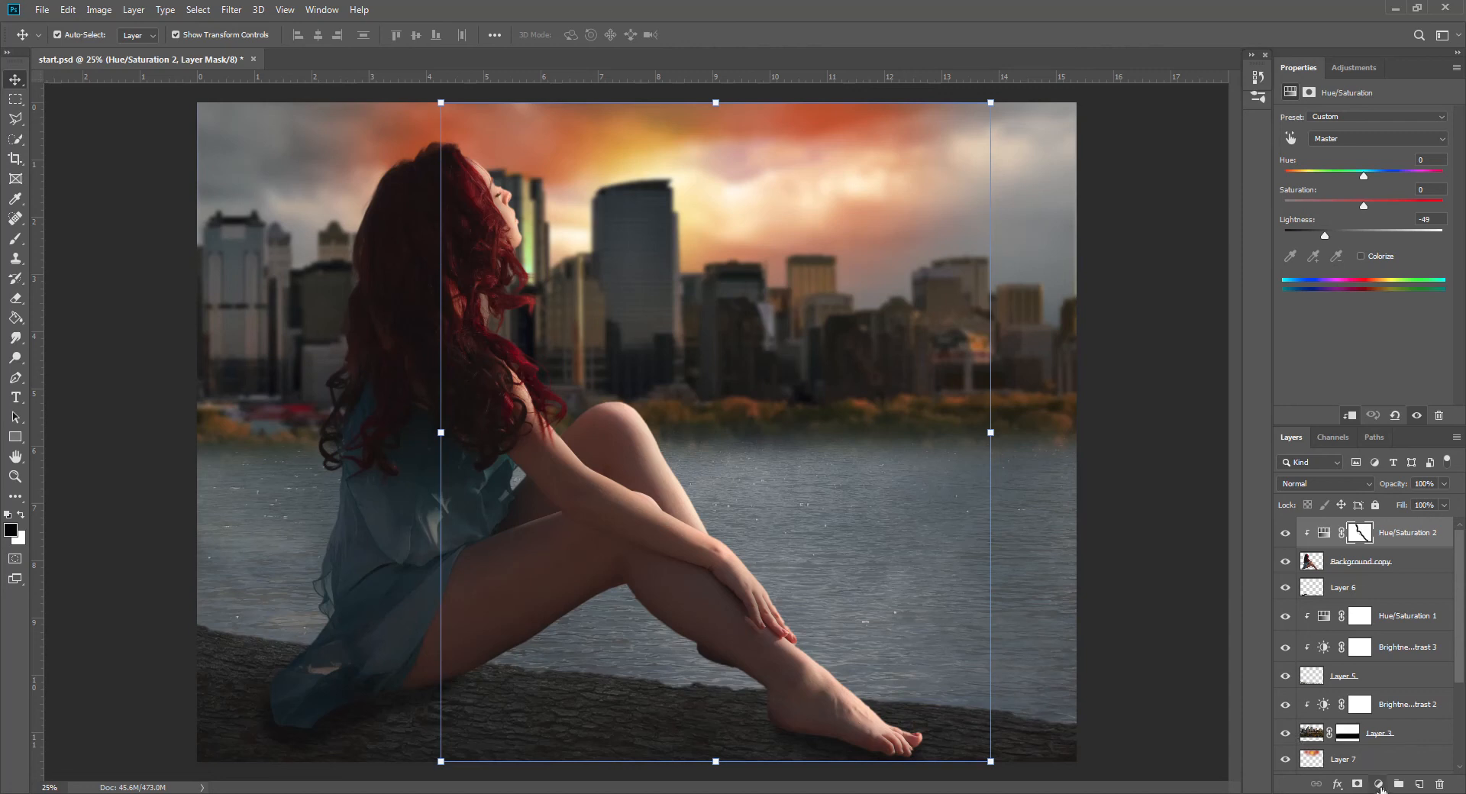
pyautogui.click(1380, 785)
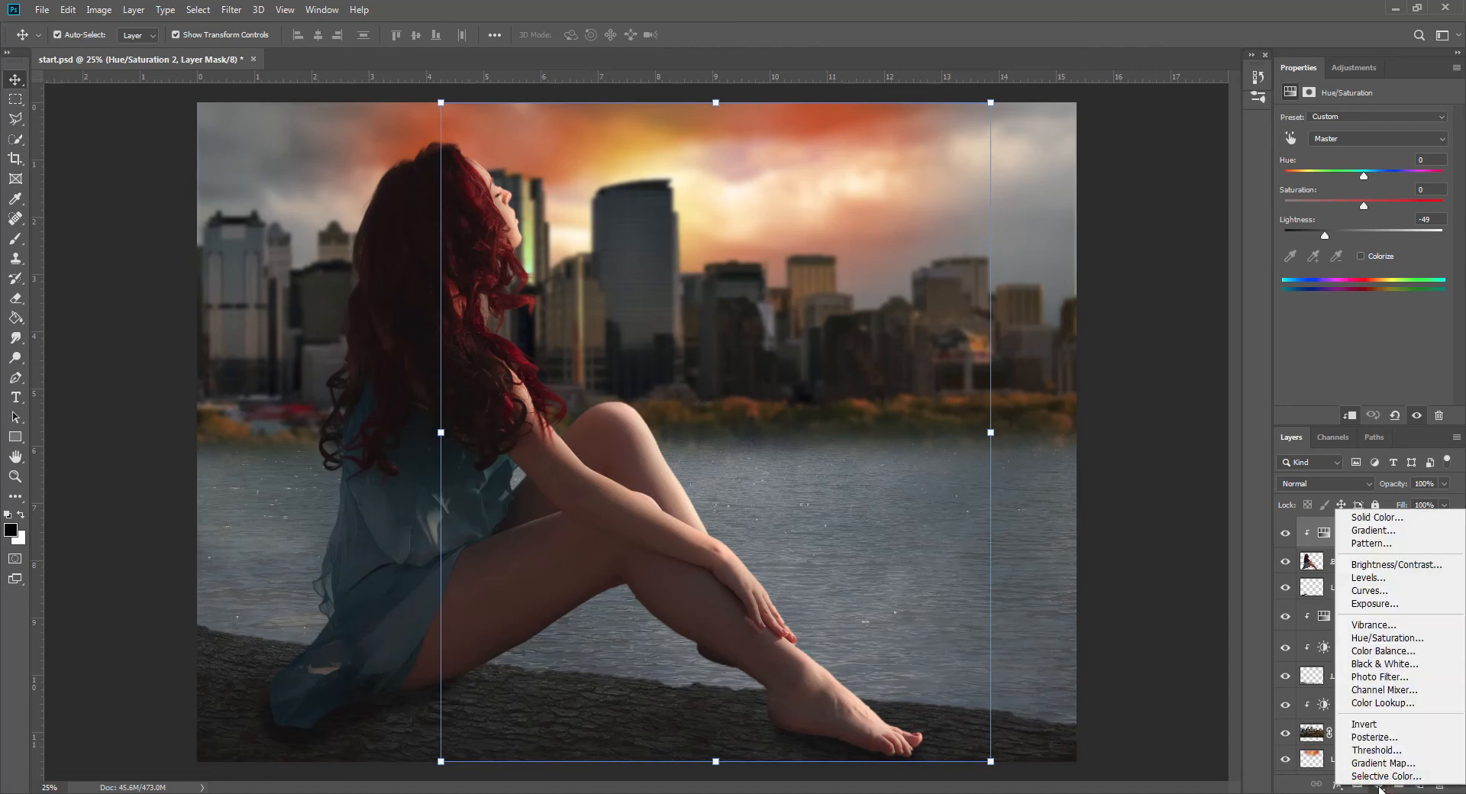
pyautogui.click(1371, 764)
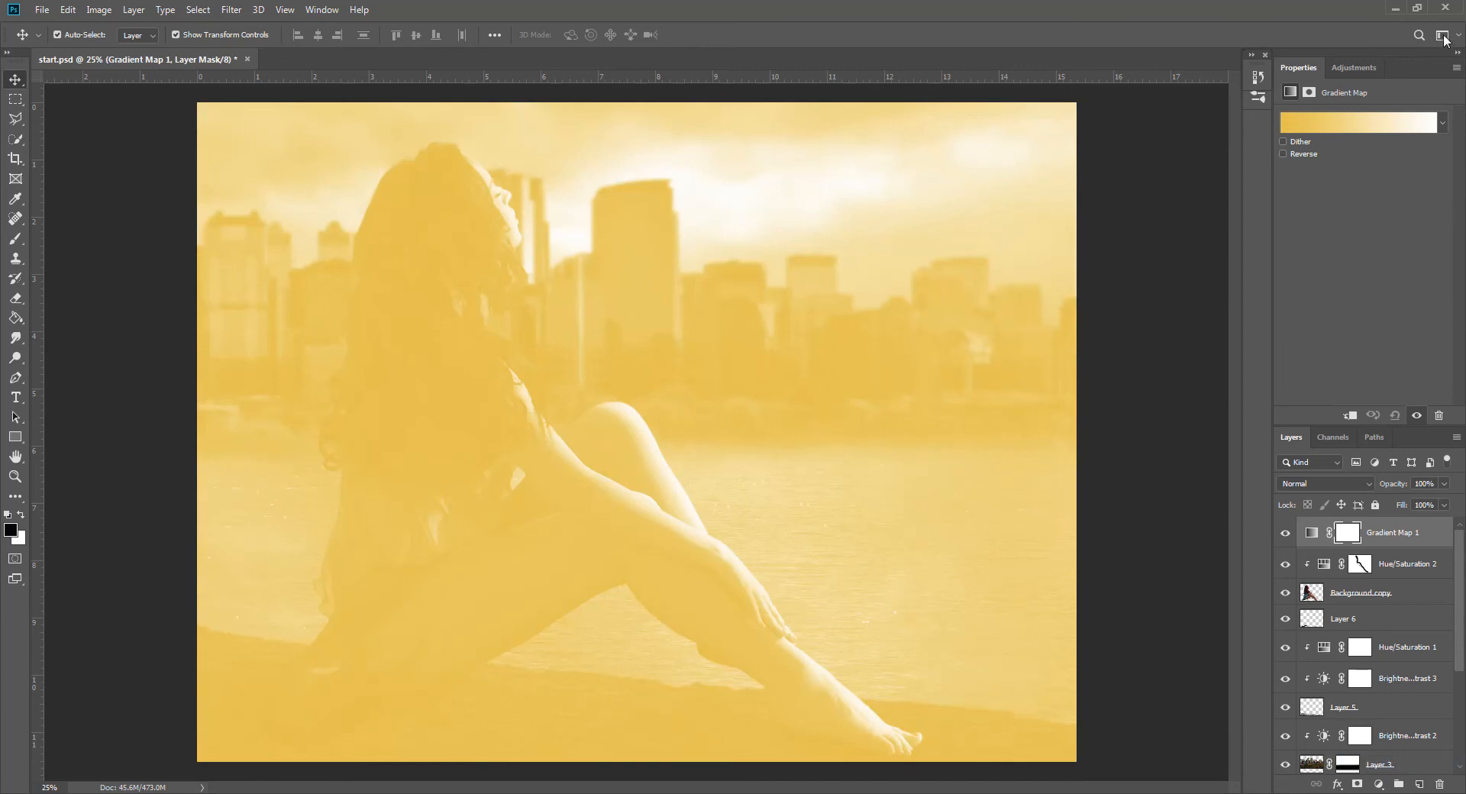
pyautogui.click(1446, 125)
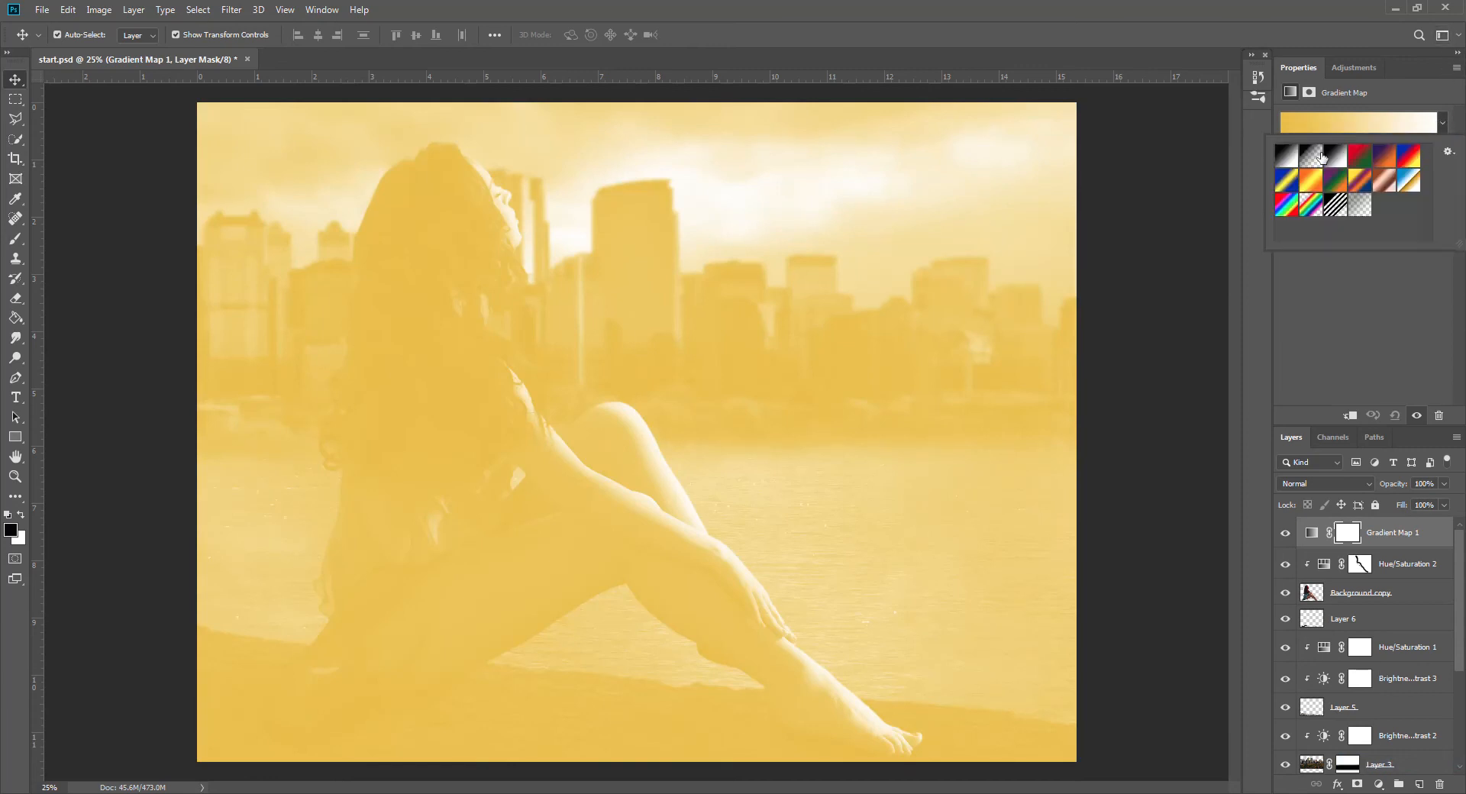
pyautogui.click(1289, 159)
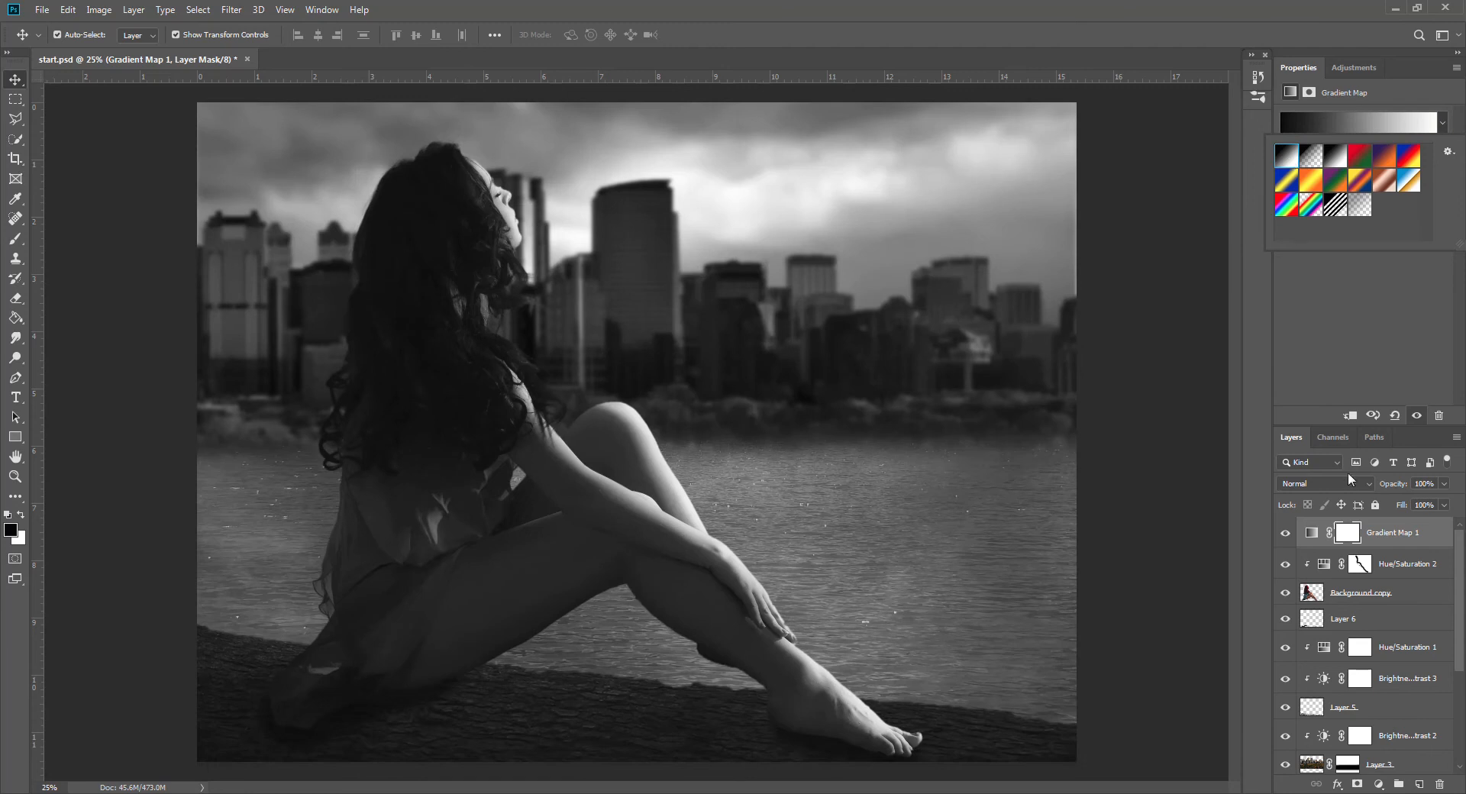
# Step: Blend the Gradient Map 1 layer in Soft Light at 34% opacity and compare the image with and without it
pyautogui.click(1365, 485)
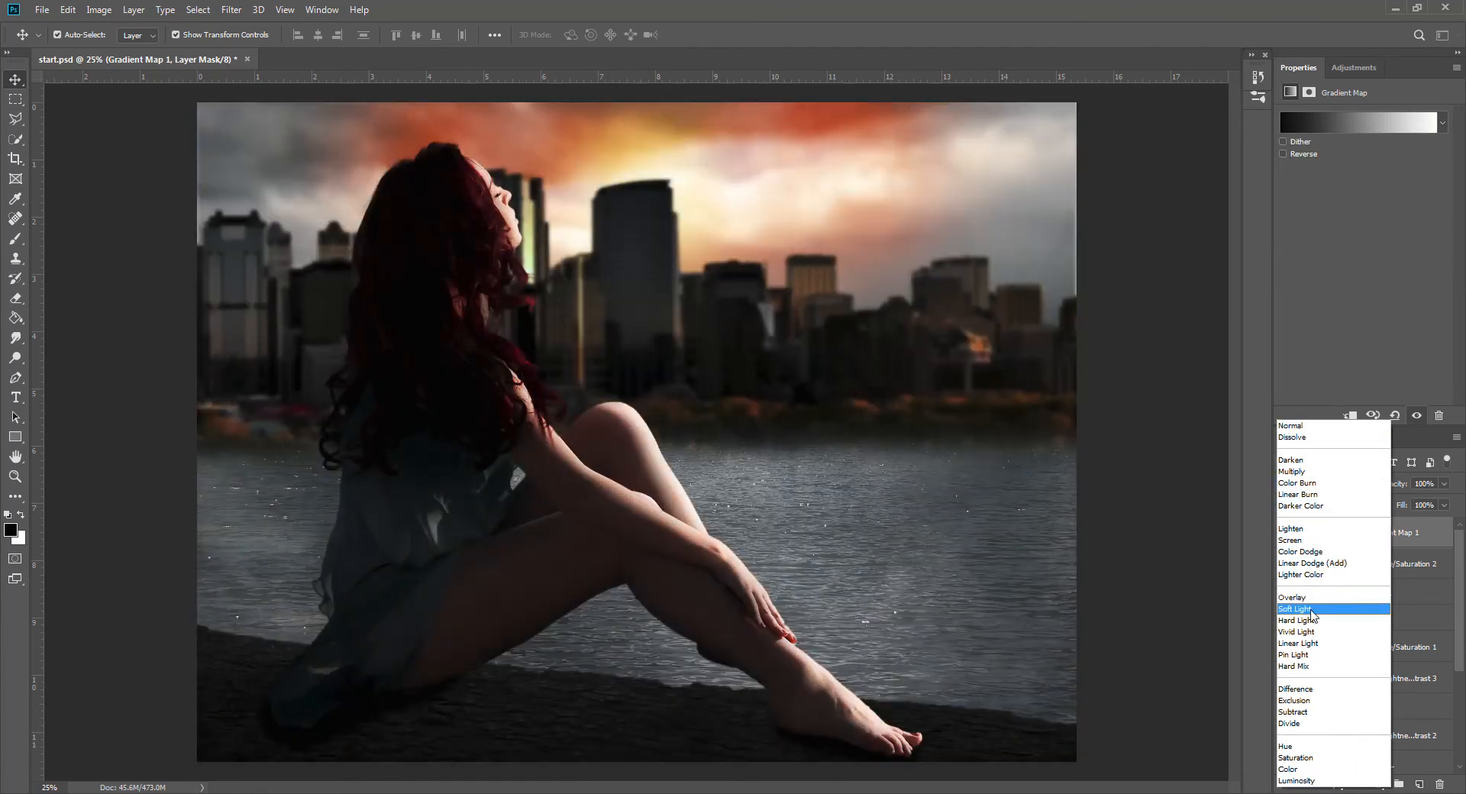
pyautogui.click(1311, 610)
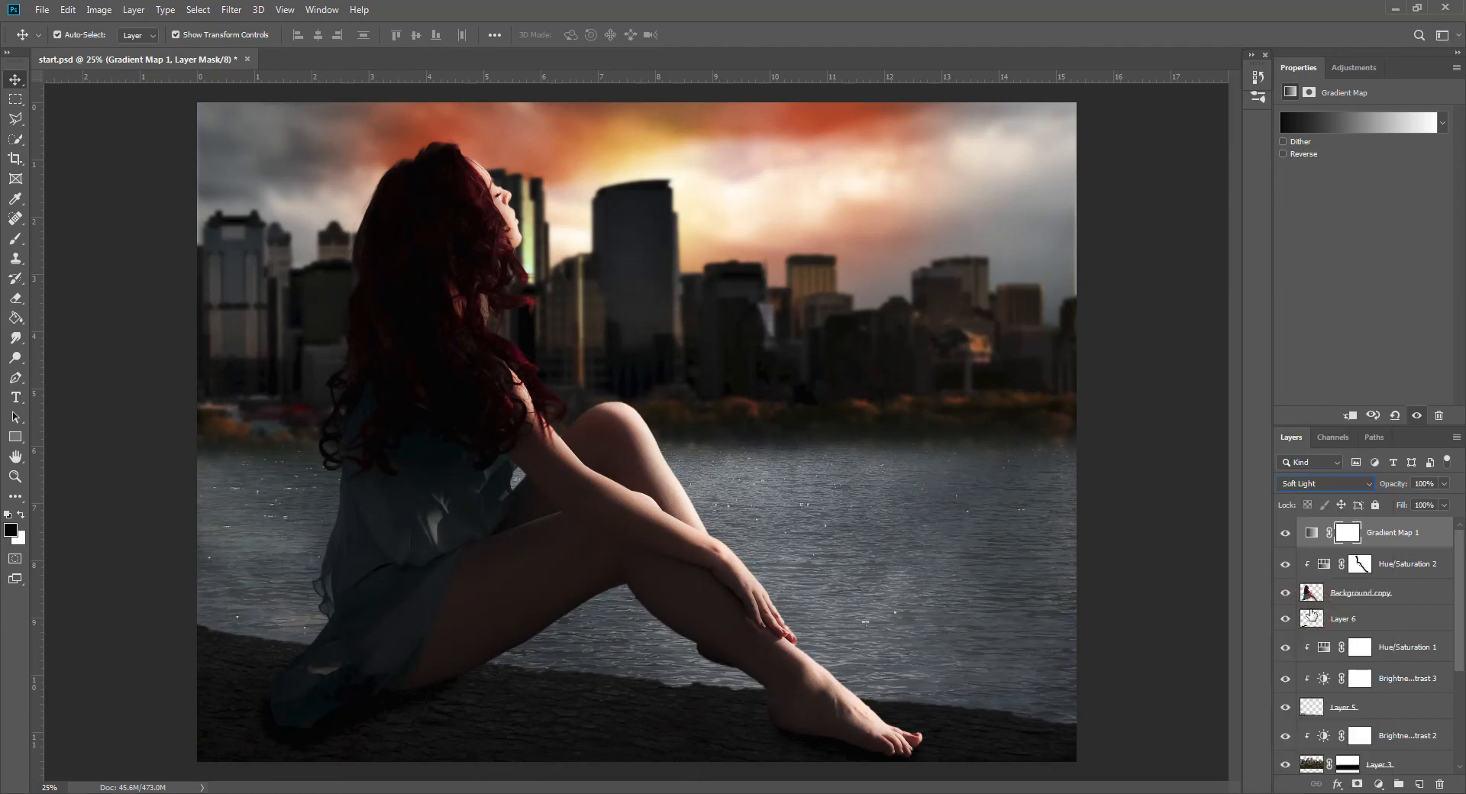
pyautogui.click(1445, 486)
pyautogui.moveTo(1446, 505); pyautogui.dragTo(1407, 505)
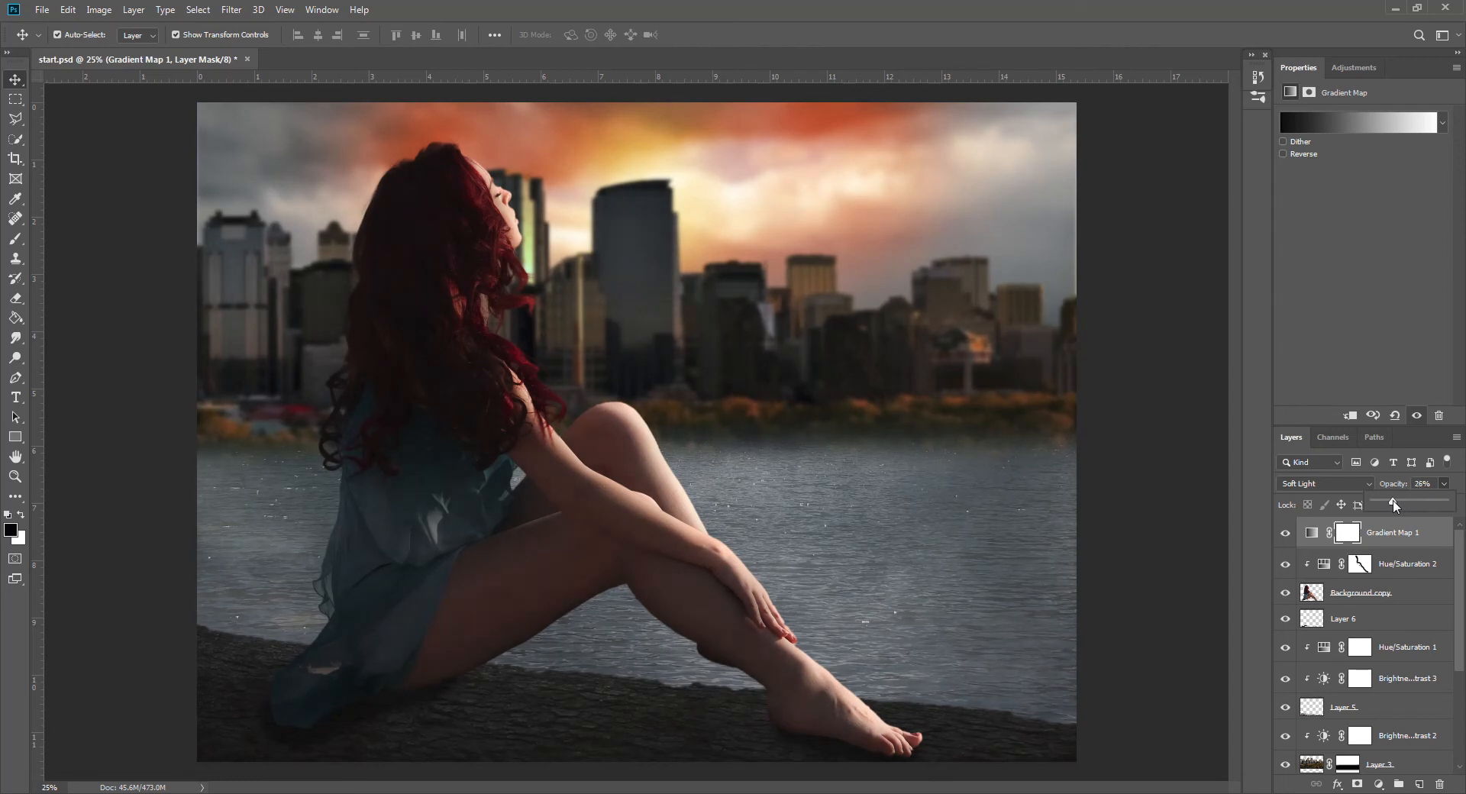
pyautogui.moveTo(1394, 505); pyautogui.dragTo(1397, 505)
pyautogui.click(1285, 533)
pyautogui.click(1286, 534)
pyautogui.click(1286, 534)
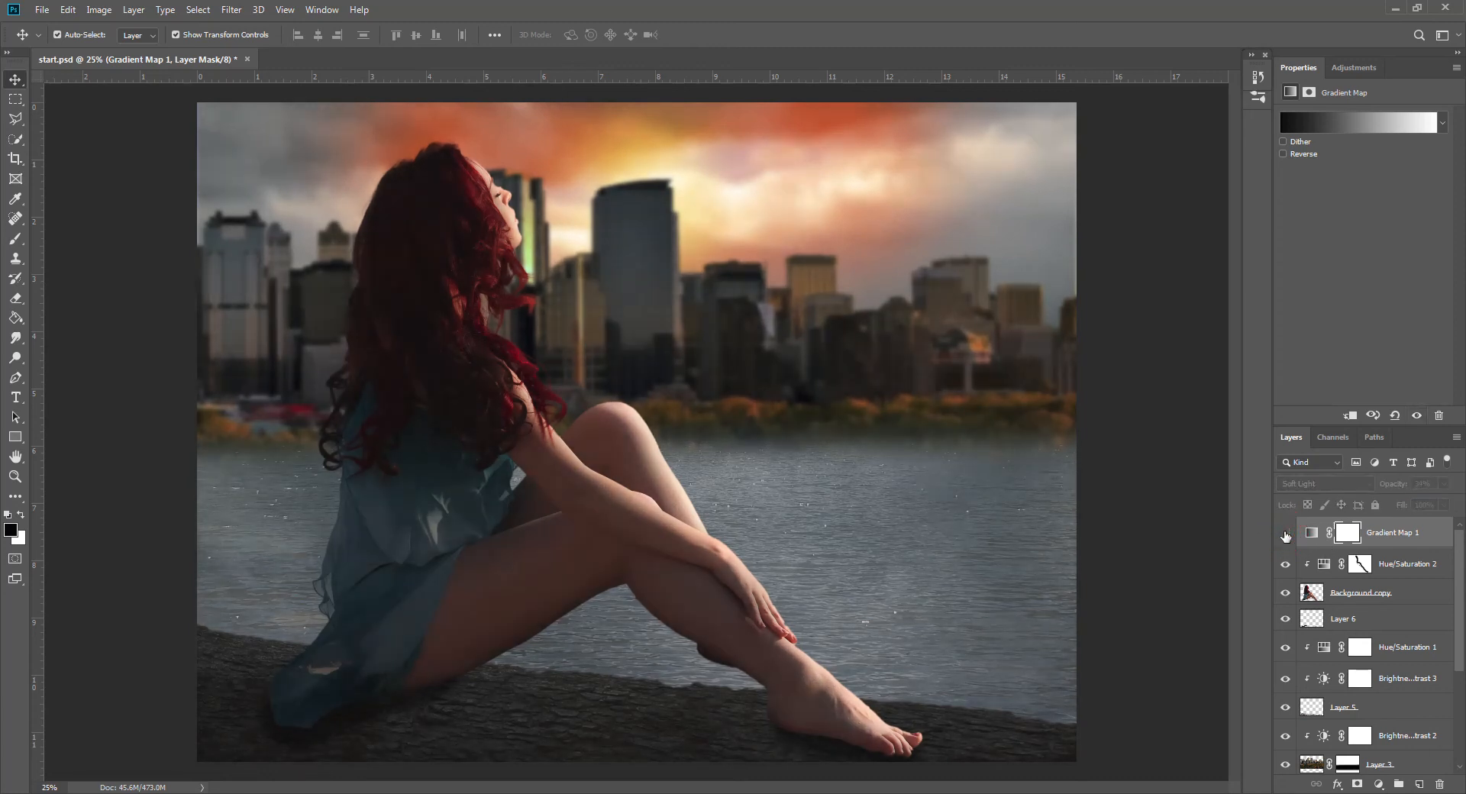
pyautogui.click(1285, 534)
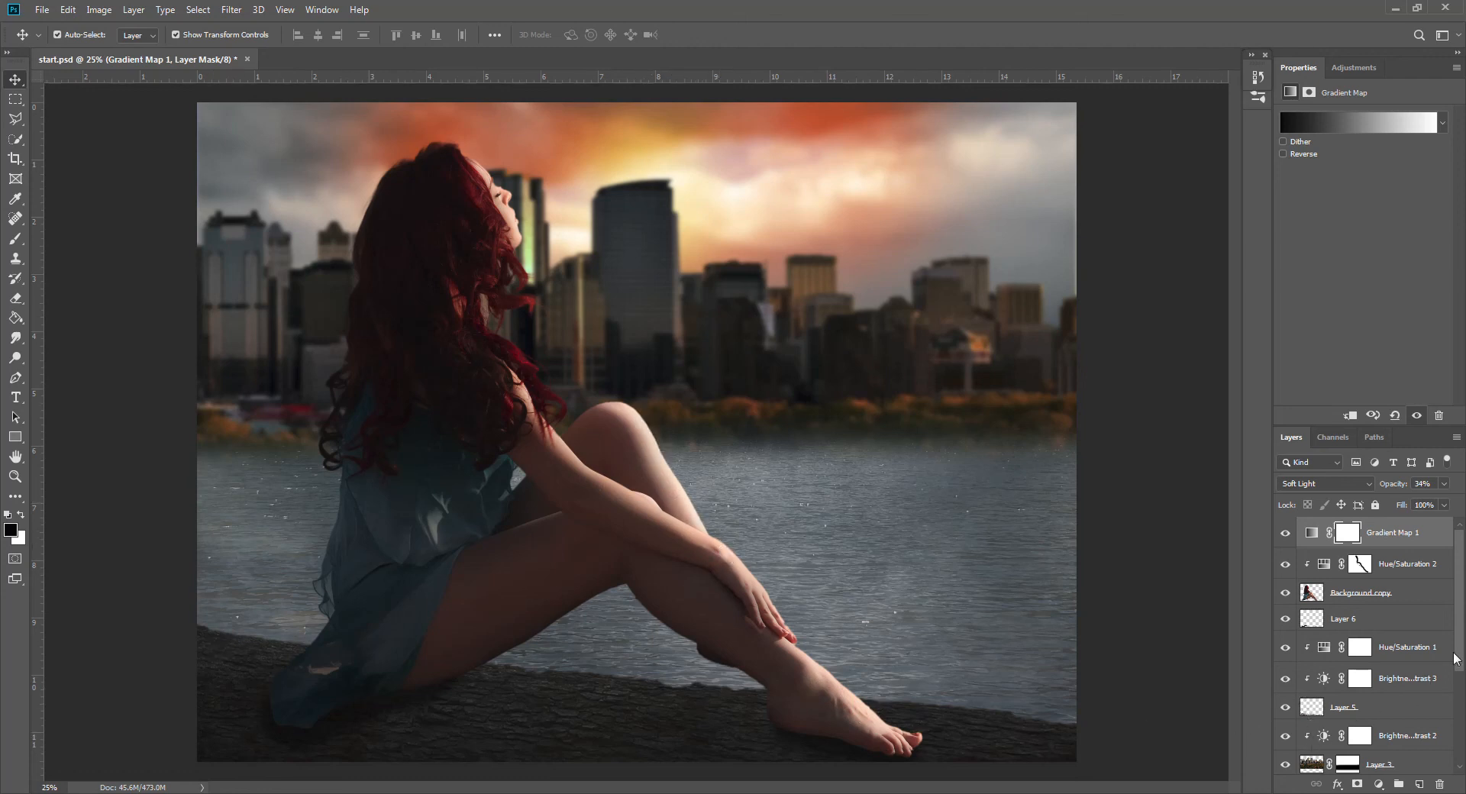
# Step: Paint black on the Hue/Saturation 1 mask along the trunk's upper edge with a 400 px soft brush to lighten the bark there
pyautogui.moveTo(1461, 641); pyautogui.dragTo(1462, 680)
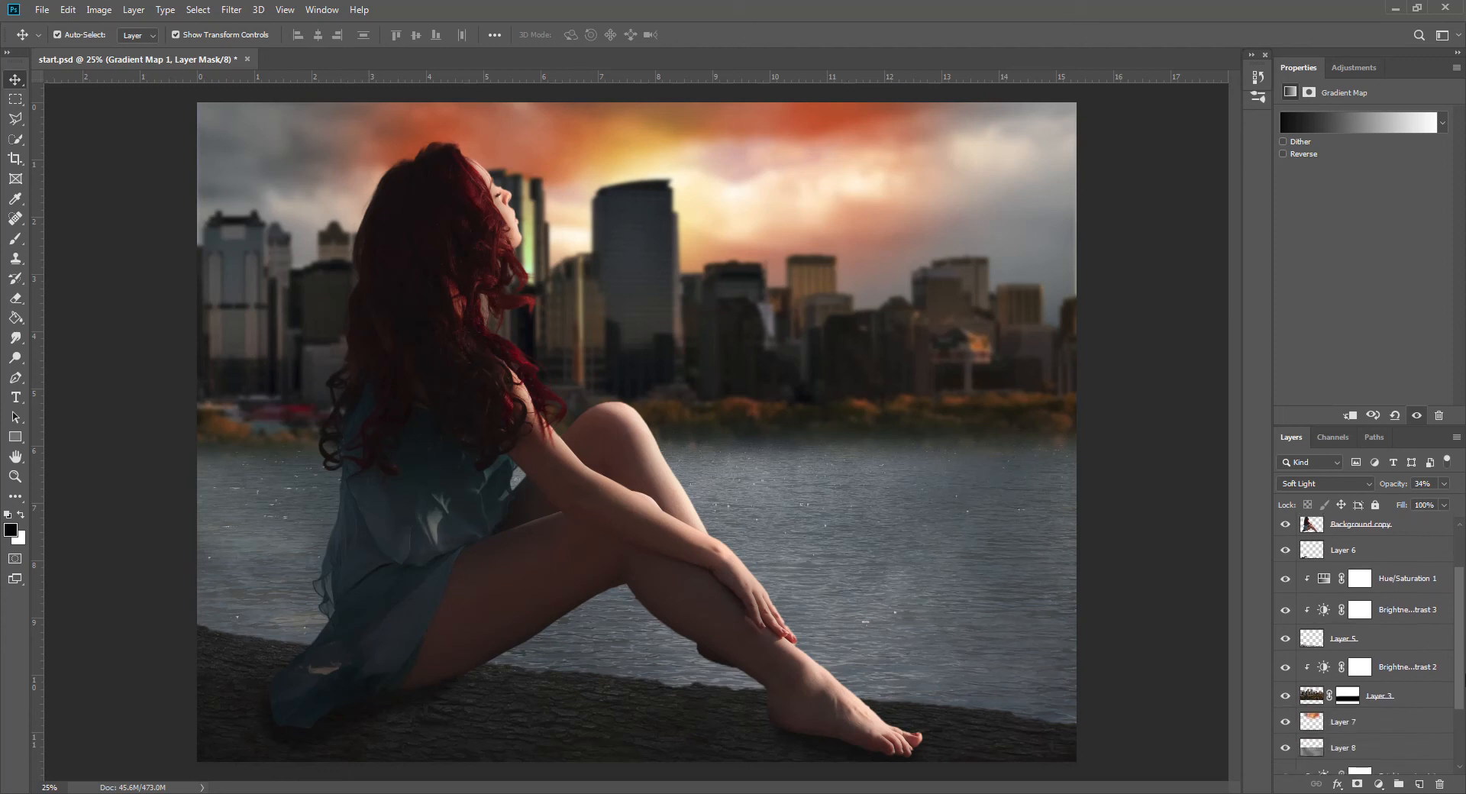
pyautogui.click(1286, 640)
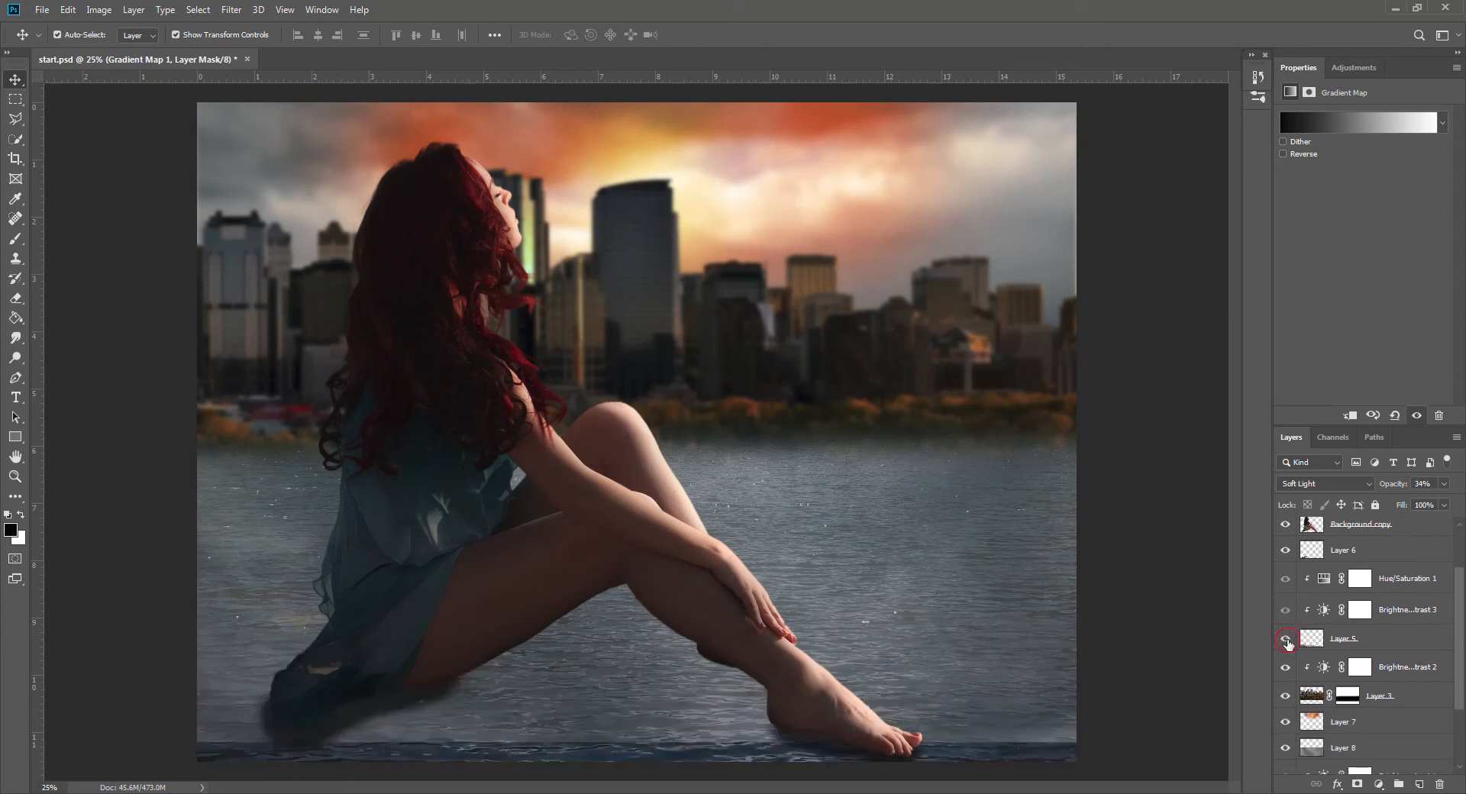
pyautogui.click(1286, 641)
pyautogui.click(1312, 640)
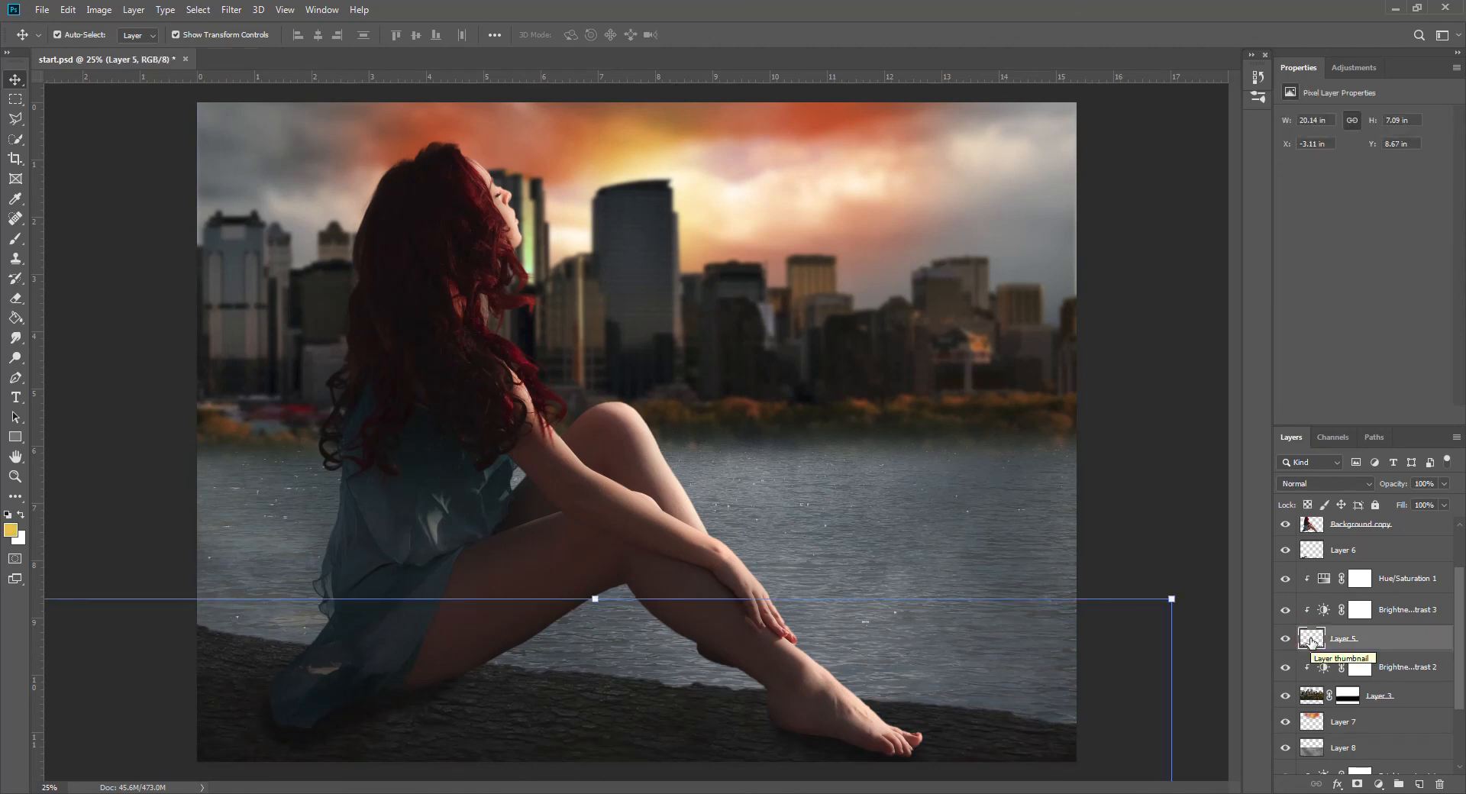
pyautogui.click(1359, 581)
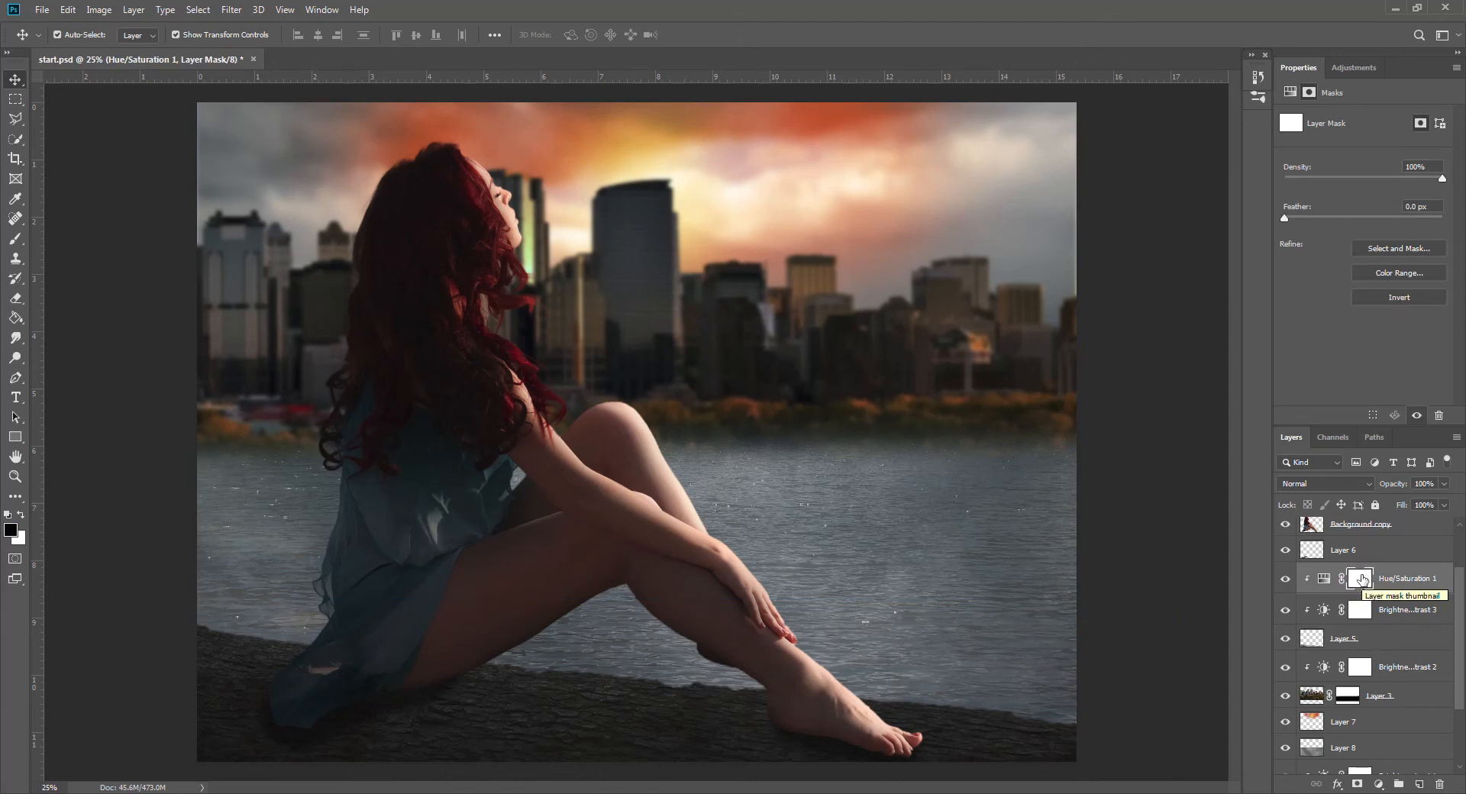
pyautogui.click(13, 240)
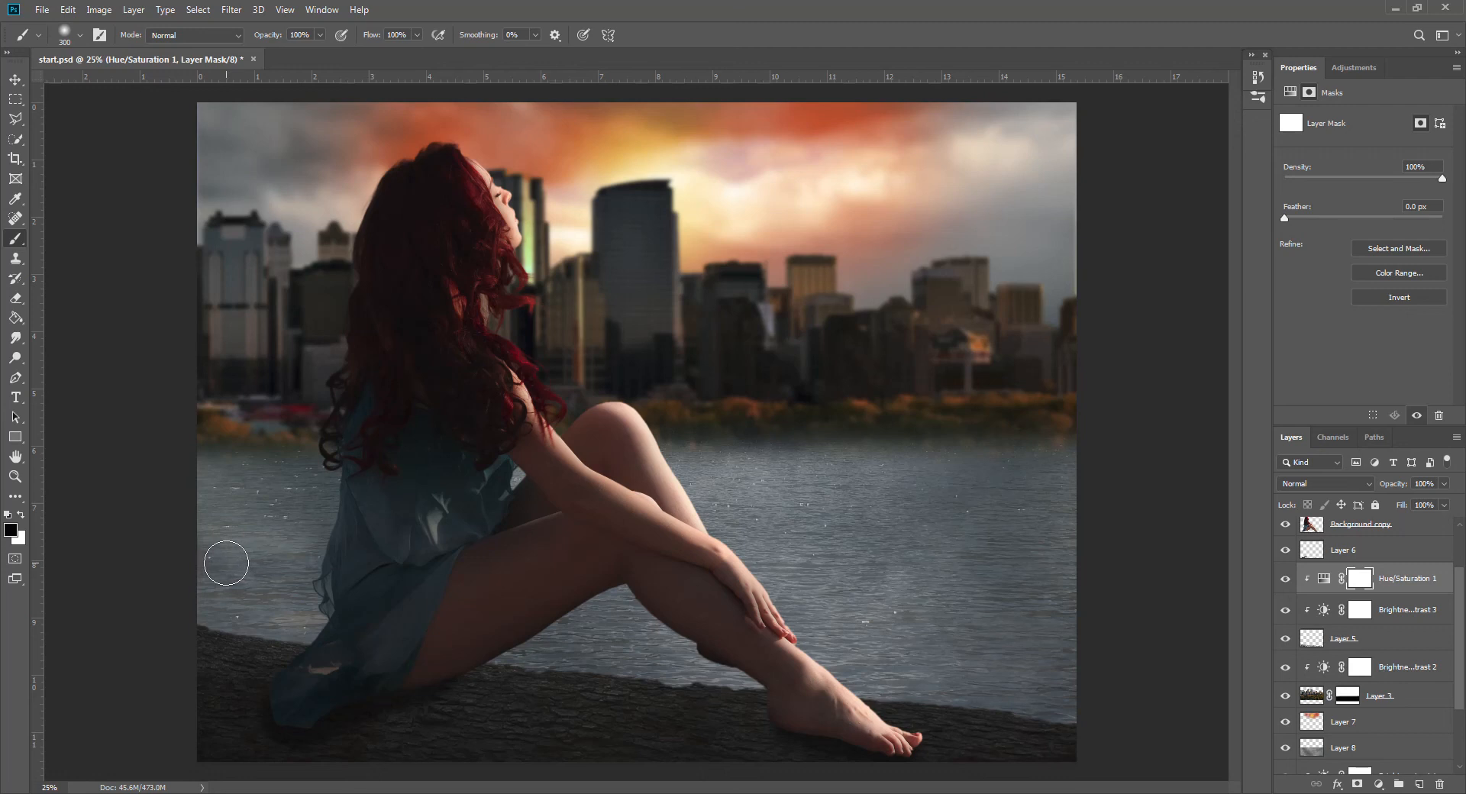
pyautogui.press(']')
pyautogui.press(']')
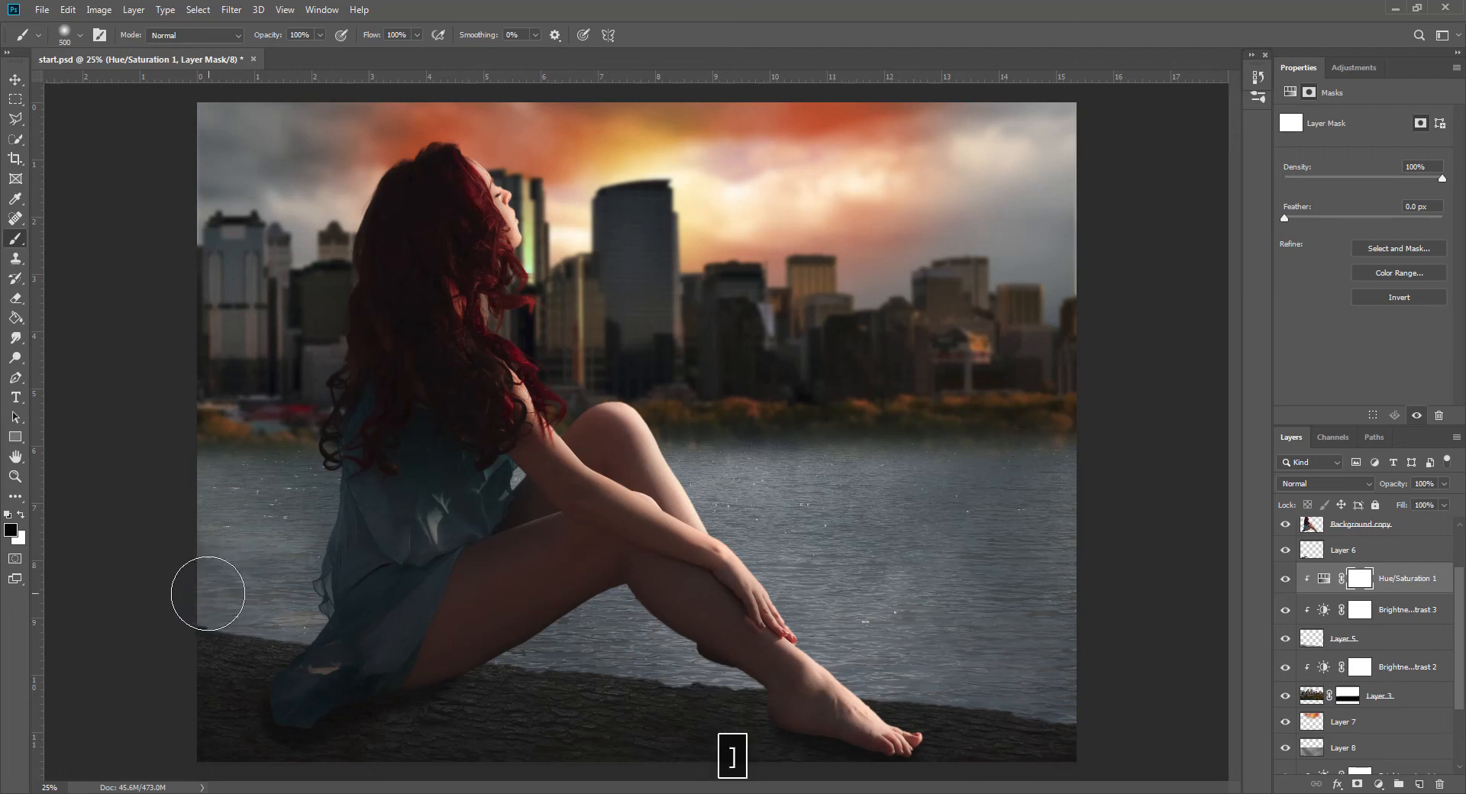
pyautogui.press('[')
pyautogui.moveTo(196, 609)
pyautogui.mouseDown()
pyautogui.moveTo(384, 653)
pyautogui.moveTo(1126, 710)
pyautogui.mouseUp()
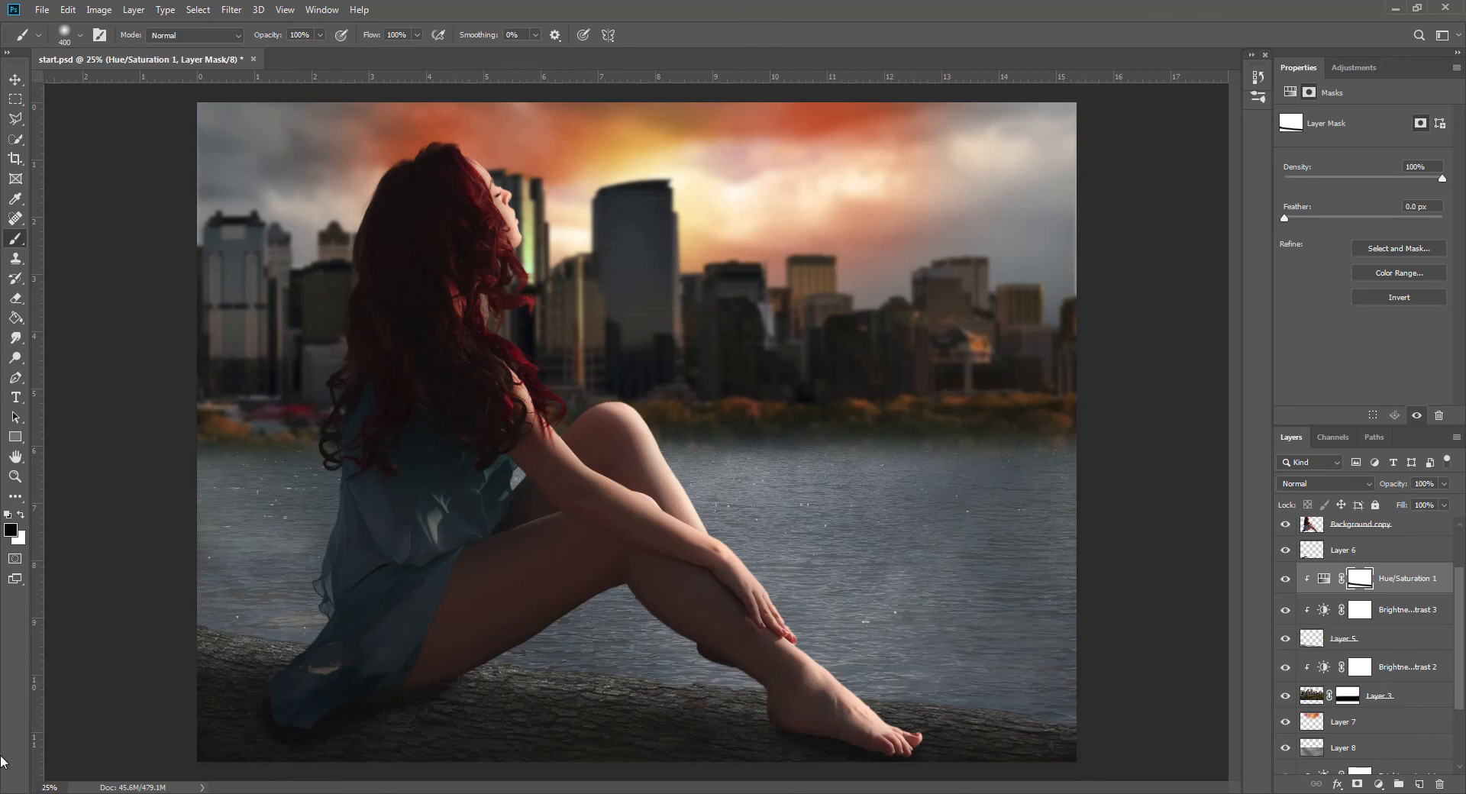
# Step: Create a new empty layer above Hue/Saturation 1 and clip it to the trunk layer
pyautogui.click(1402, 579)
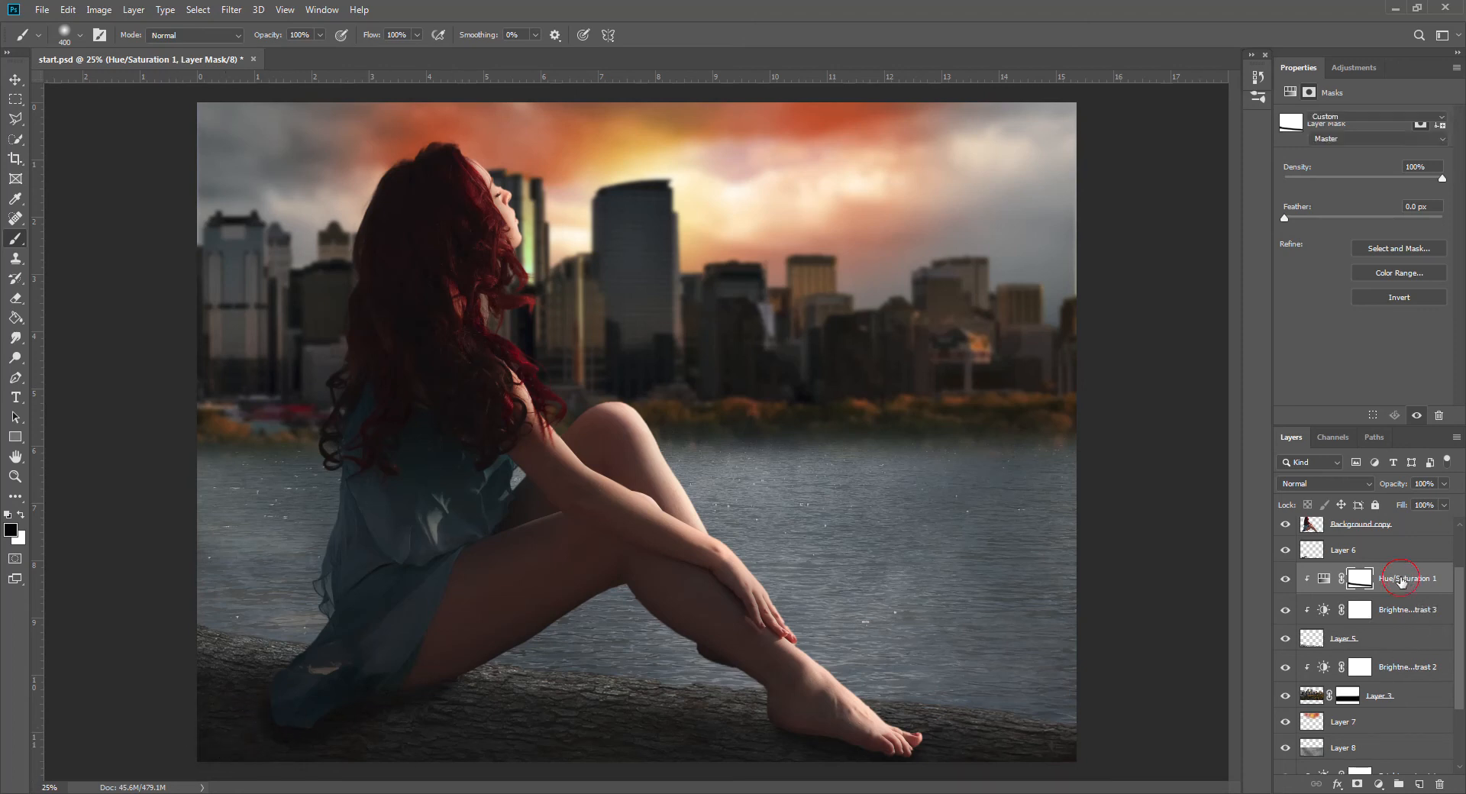
pyautogui.click(1418, 785)
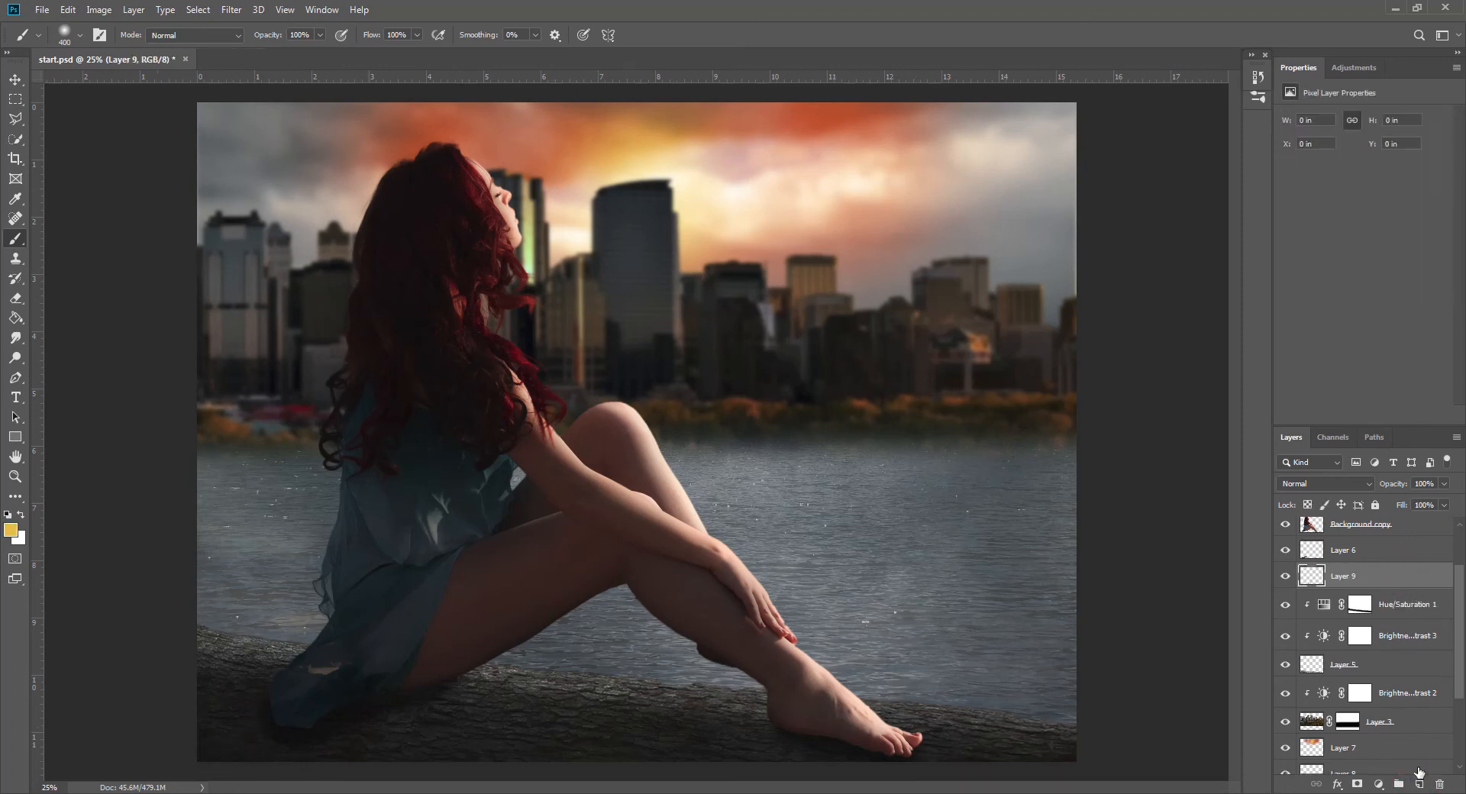
pyautogui.keyDown('alt'); pyautogui.click(1315, 584); pyautogui.keyUp('alt')
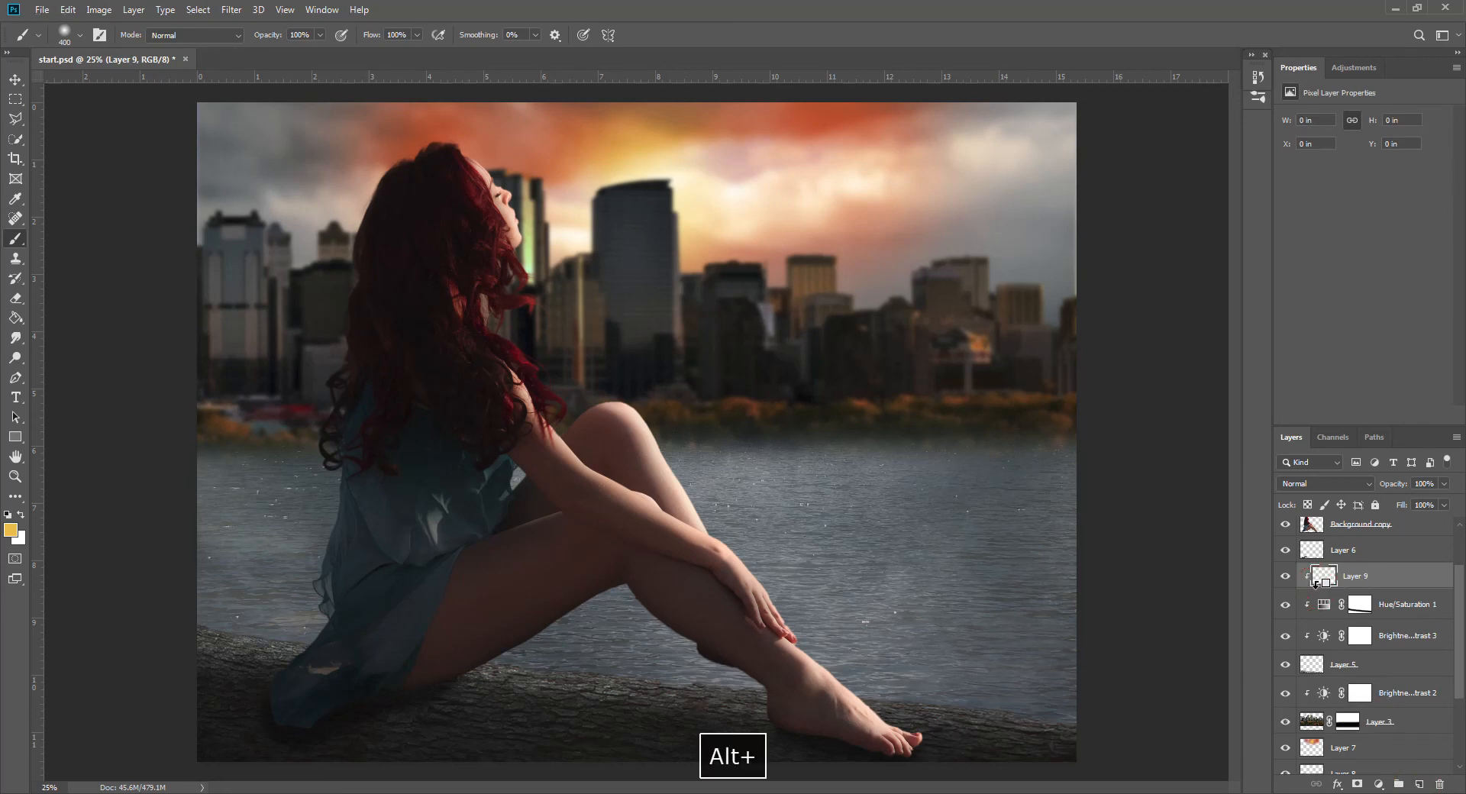
# Step: Paint a black shadow along the trunk's bottom-left edge with a 700 px soft brush and set the layer's opacity to 90%
pyautogui.click(8, 516)
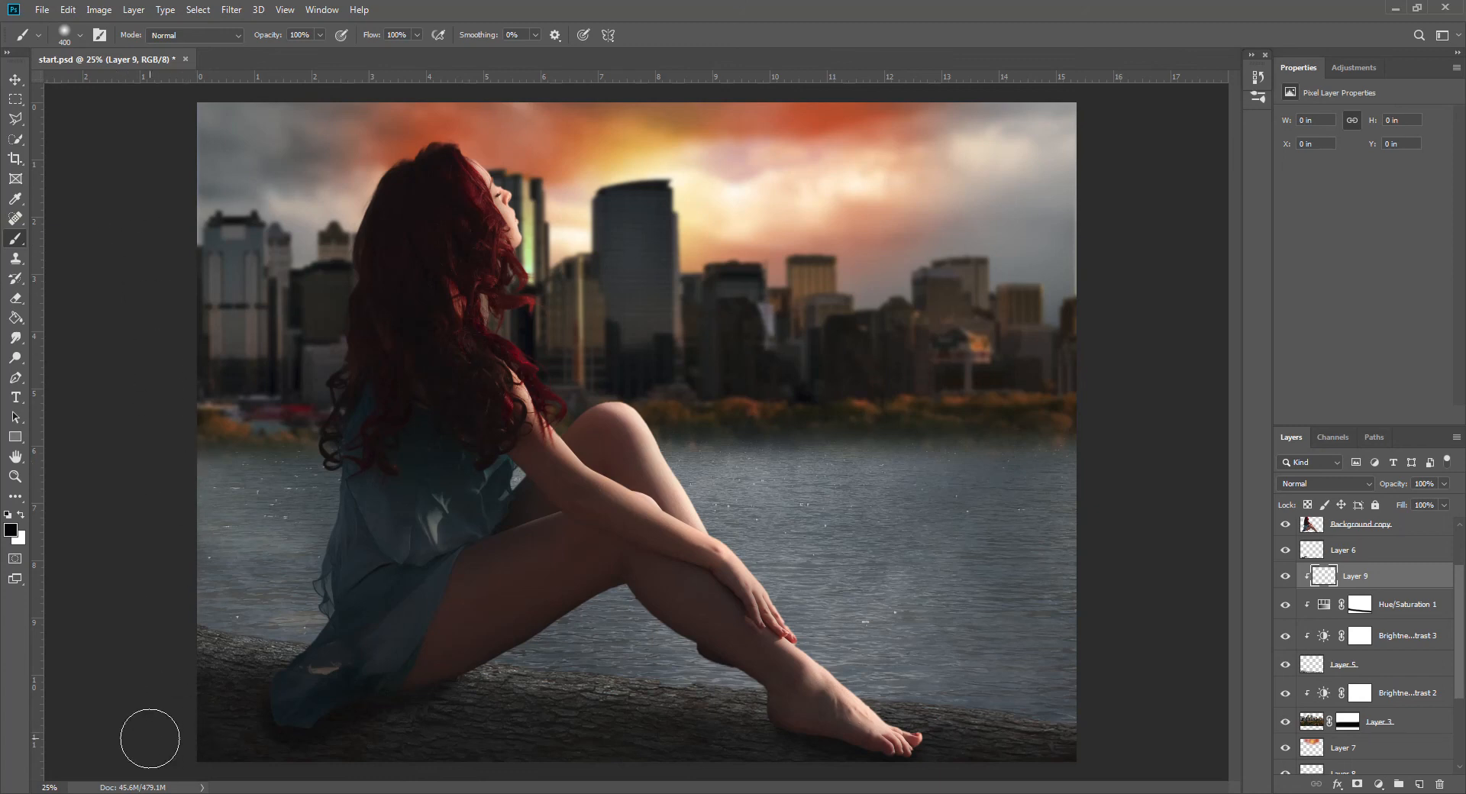
pyautogui.press('[')
pyautogui.press(']')
pyautogui.press(']')
pyautogui.press(']')
pyautogui.press(']')
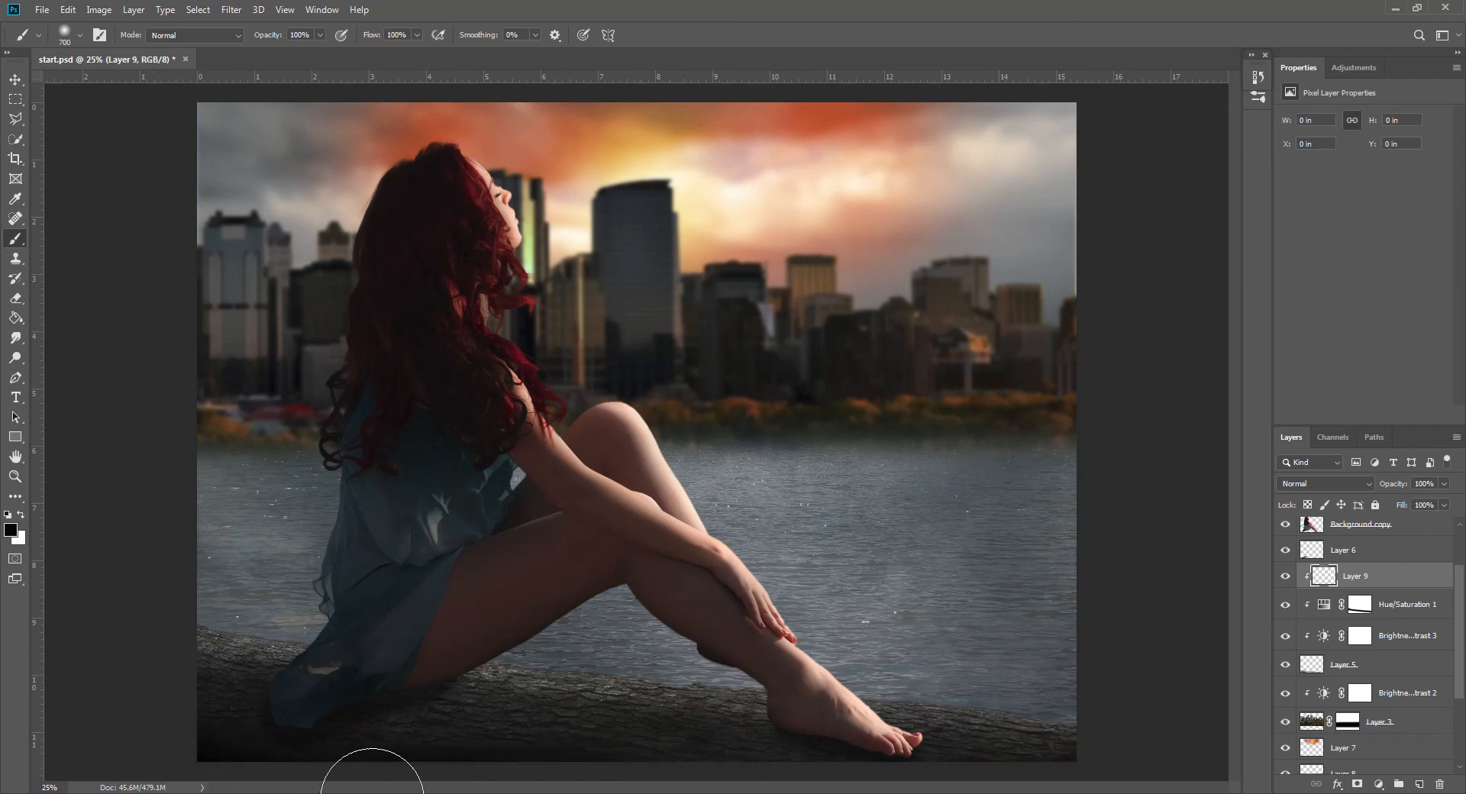
pyautogui.moveTo(191, 776)
pyautogui.mouseDown()
pyautogui.moveTo(93, 767)
pyautogui.moveTo(166, 755)
pyautogui.mouseUp()
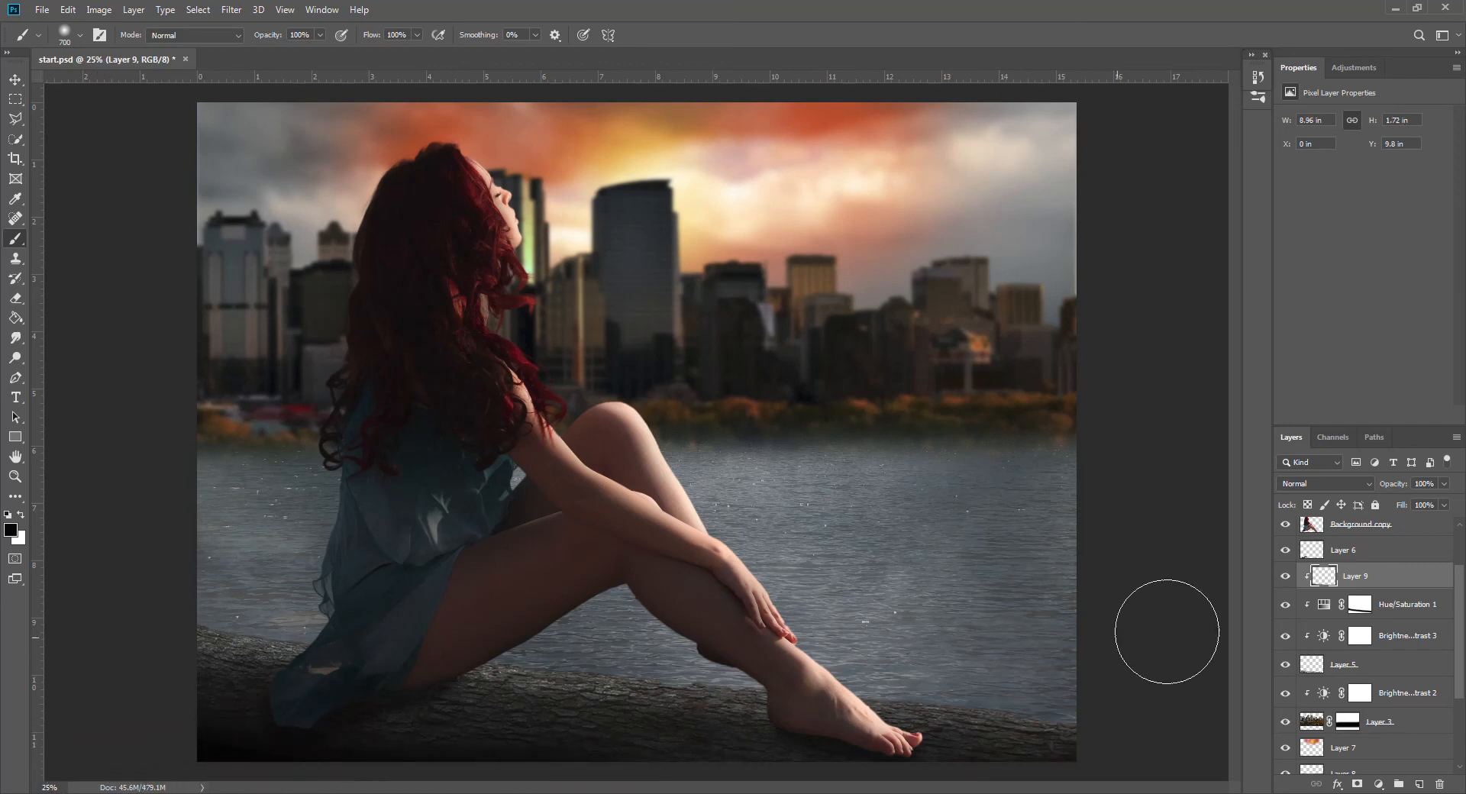
pyautogui.click(1444, 484)
pyautogui.moveTo(1447, 506); pyautogui.dragTo(1434, 508)
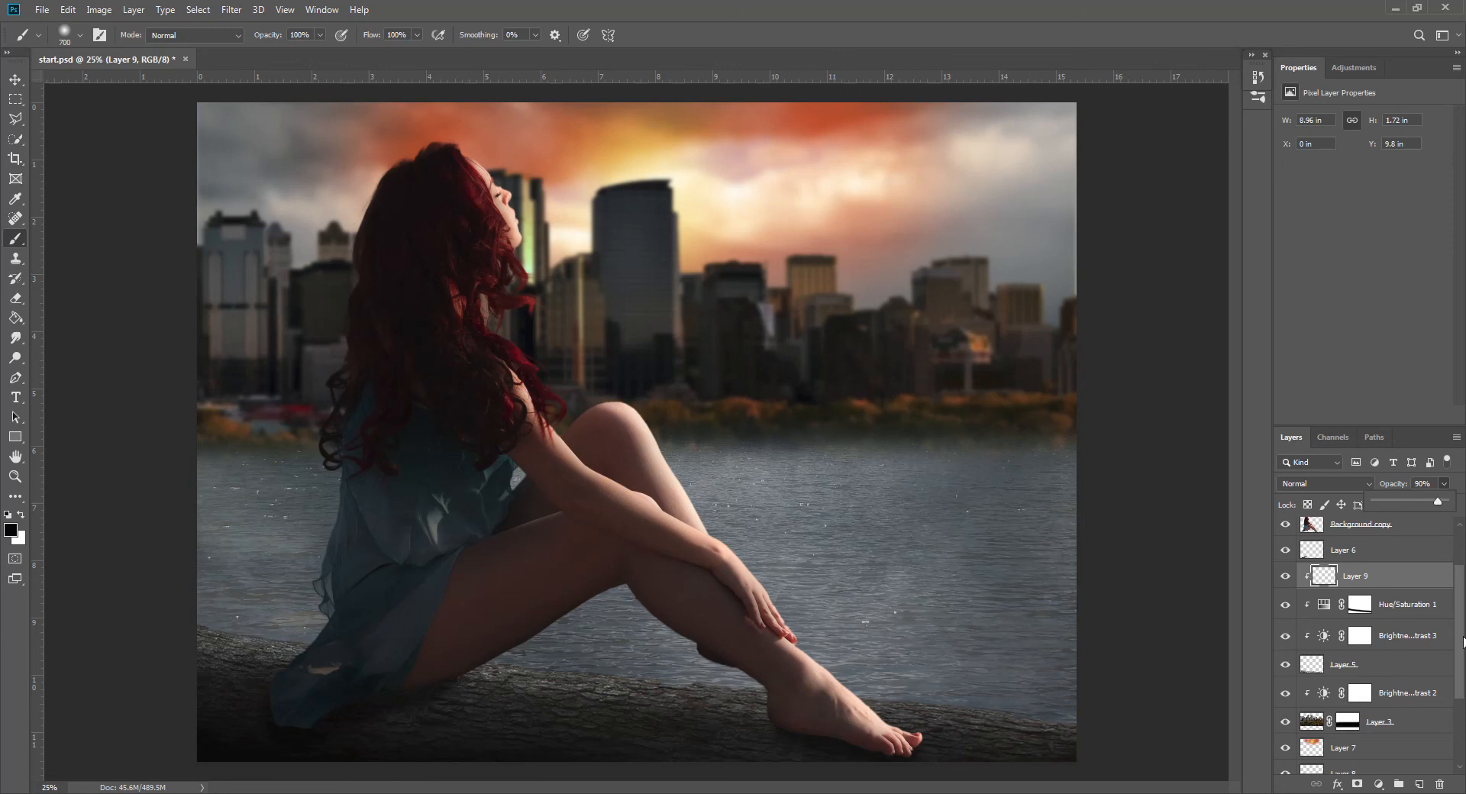
# Step: Add a Levels adjustment layer above Gradient Map 1 and set its shadow input level to 6
pyautogui.scroll(1, 1459, 628)
pyautogui.scroll(3, 1459, 628)
pyautogui.click(1373, 533)
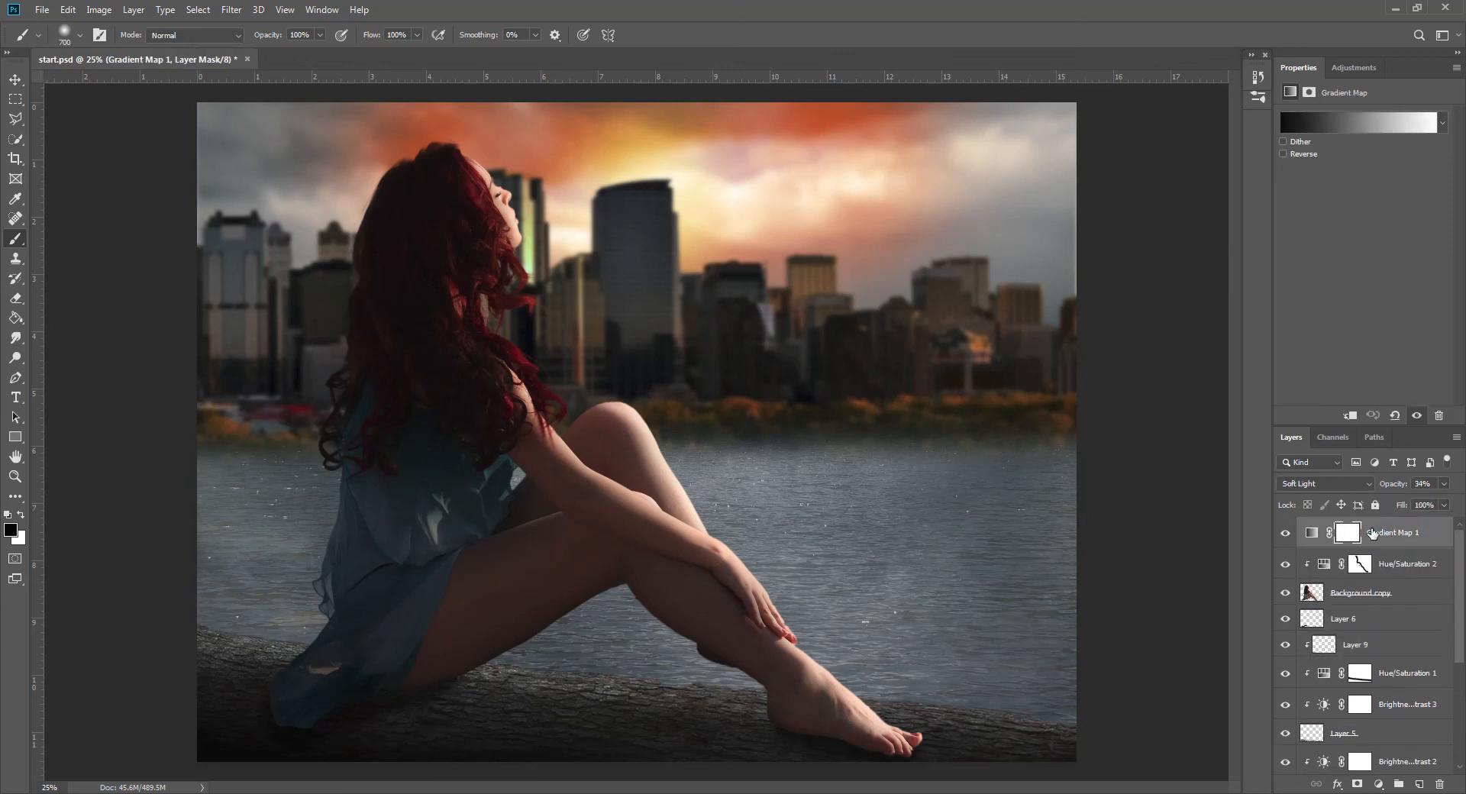
pyautogui.click(1379, 784)
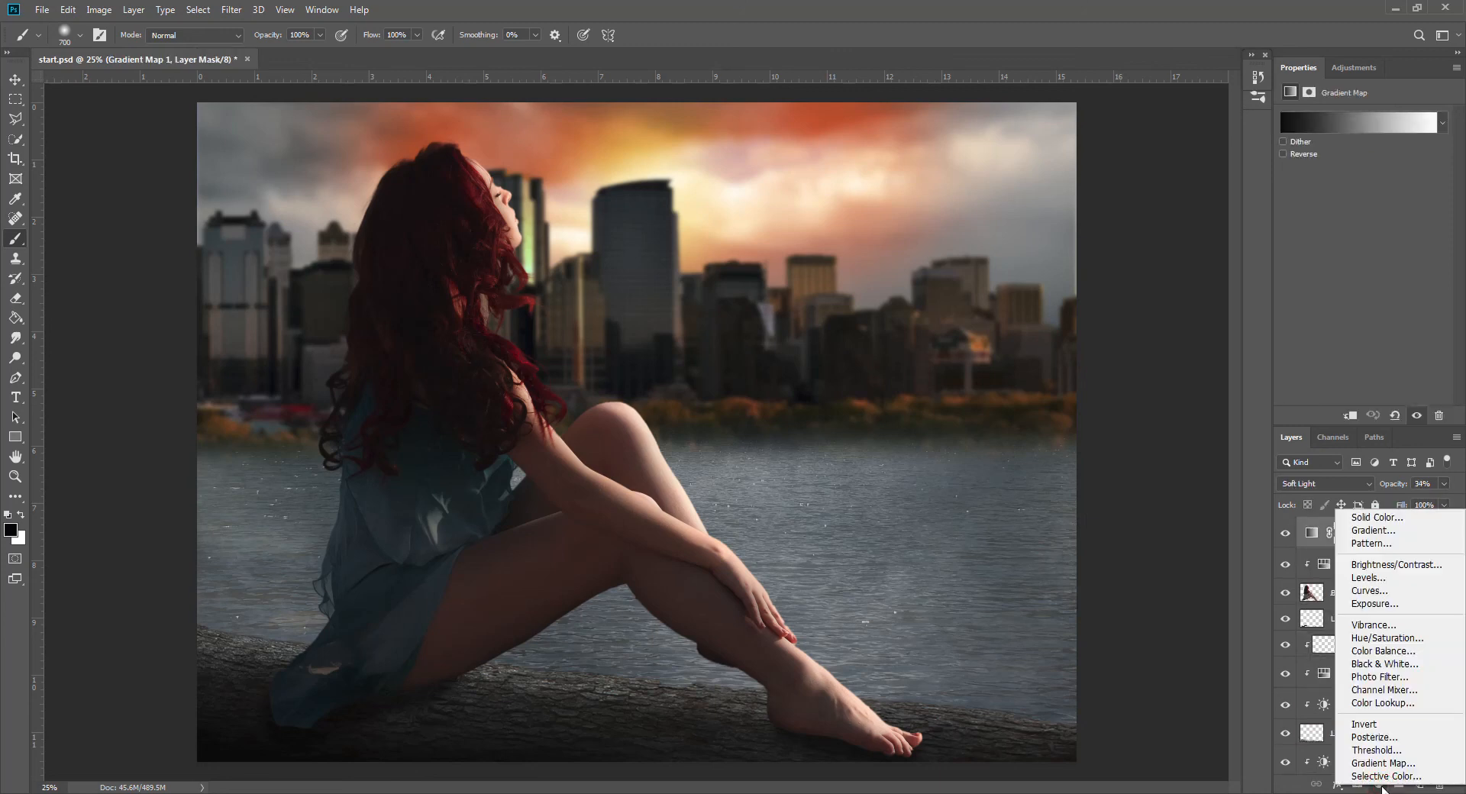
pyautogui.click(1372, 581)
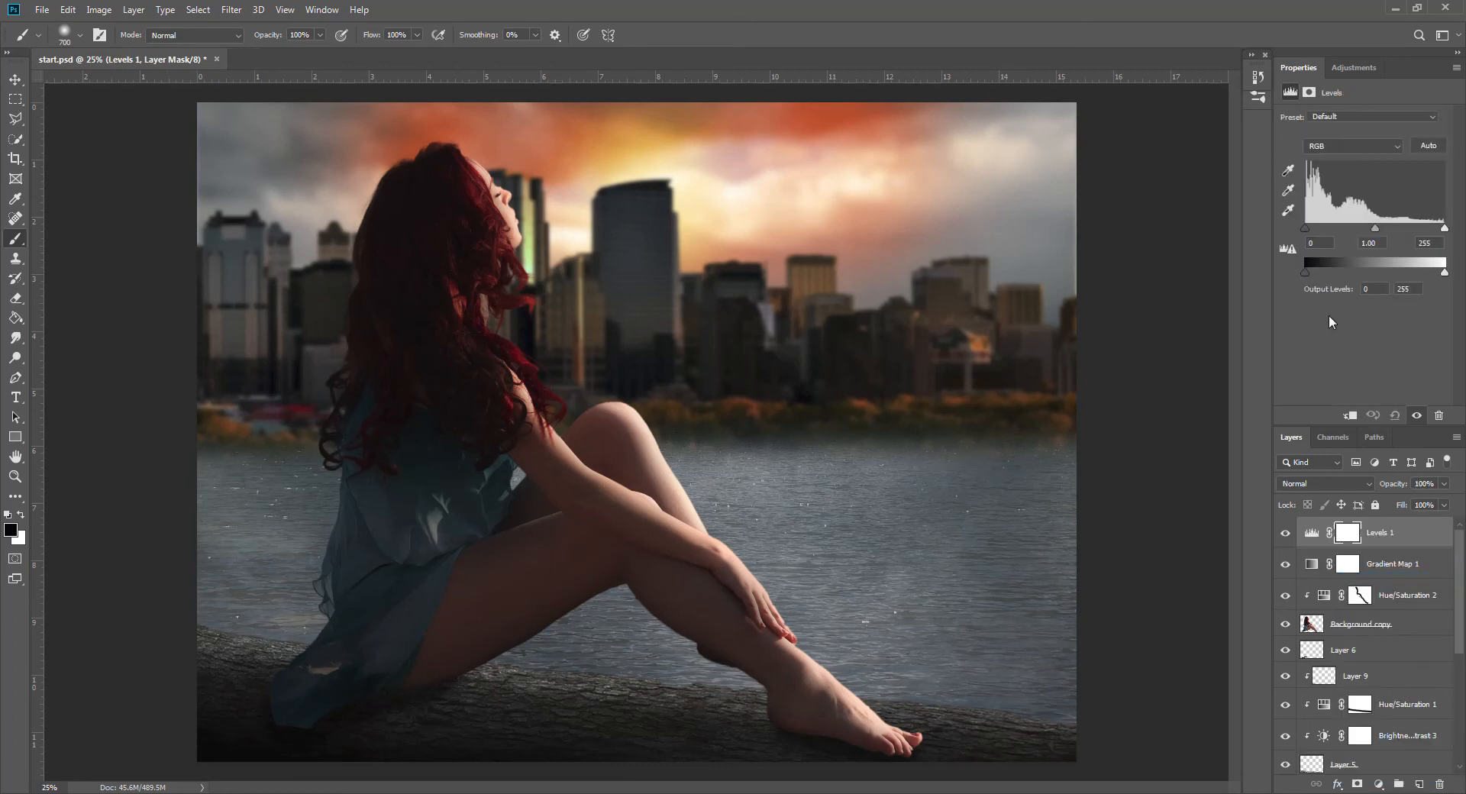
pyautogui.moveTo(1307, 228); pyautogui.dragTo(1308, 230)
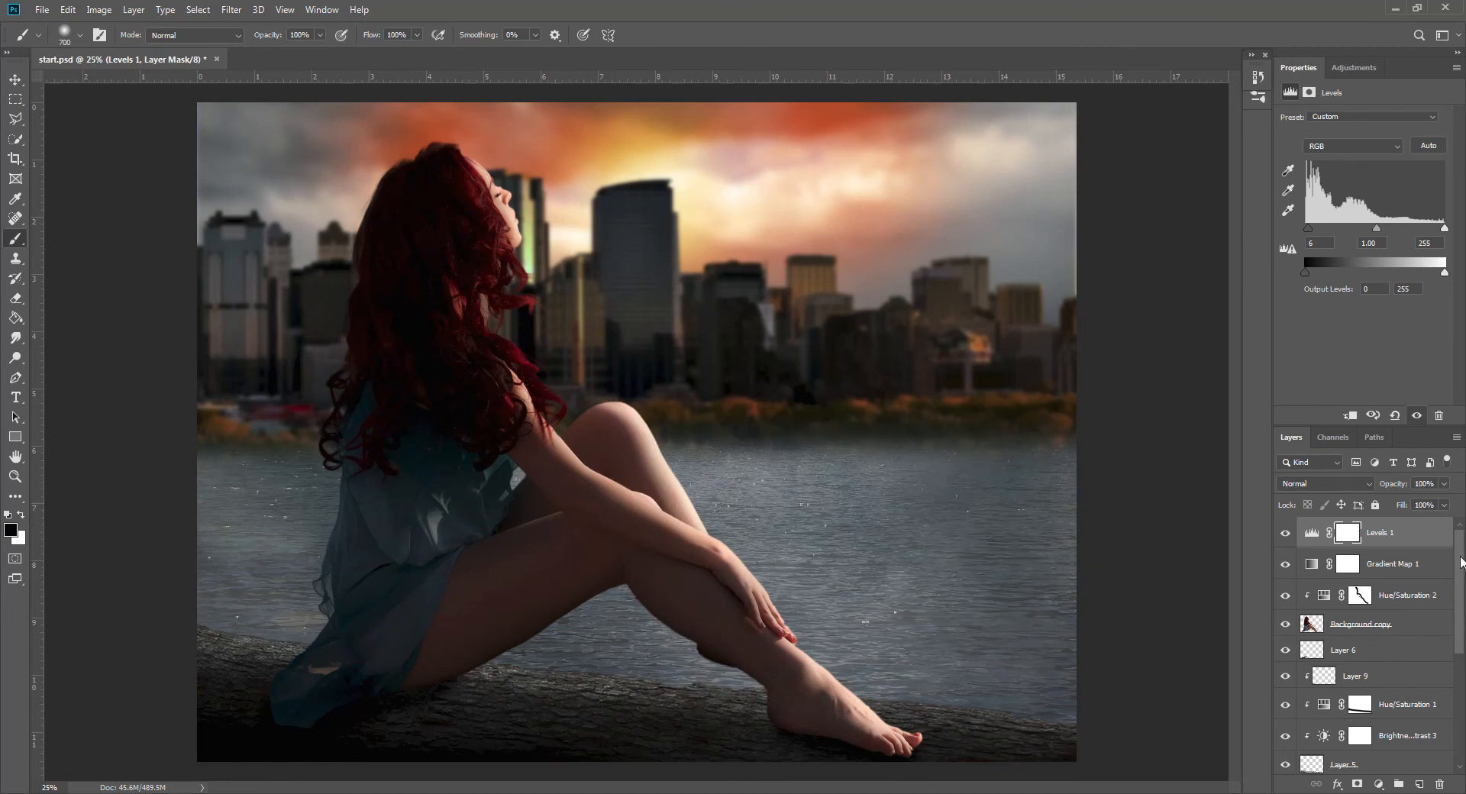
# Step: Set the opacity of the lake mist on Layer 8 to 60% and reselect the Levels 1 layer
pyautogui.scroll(-6, 1462, 563)
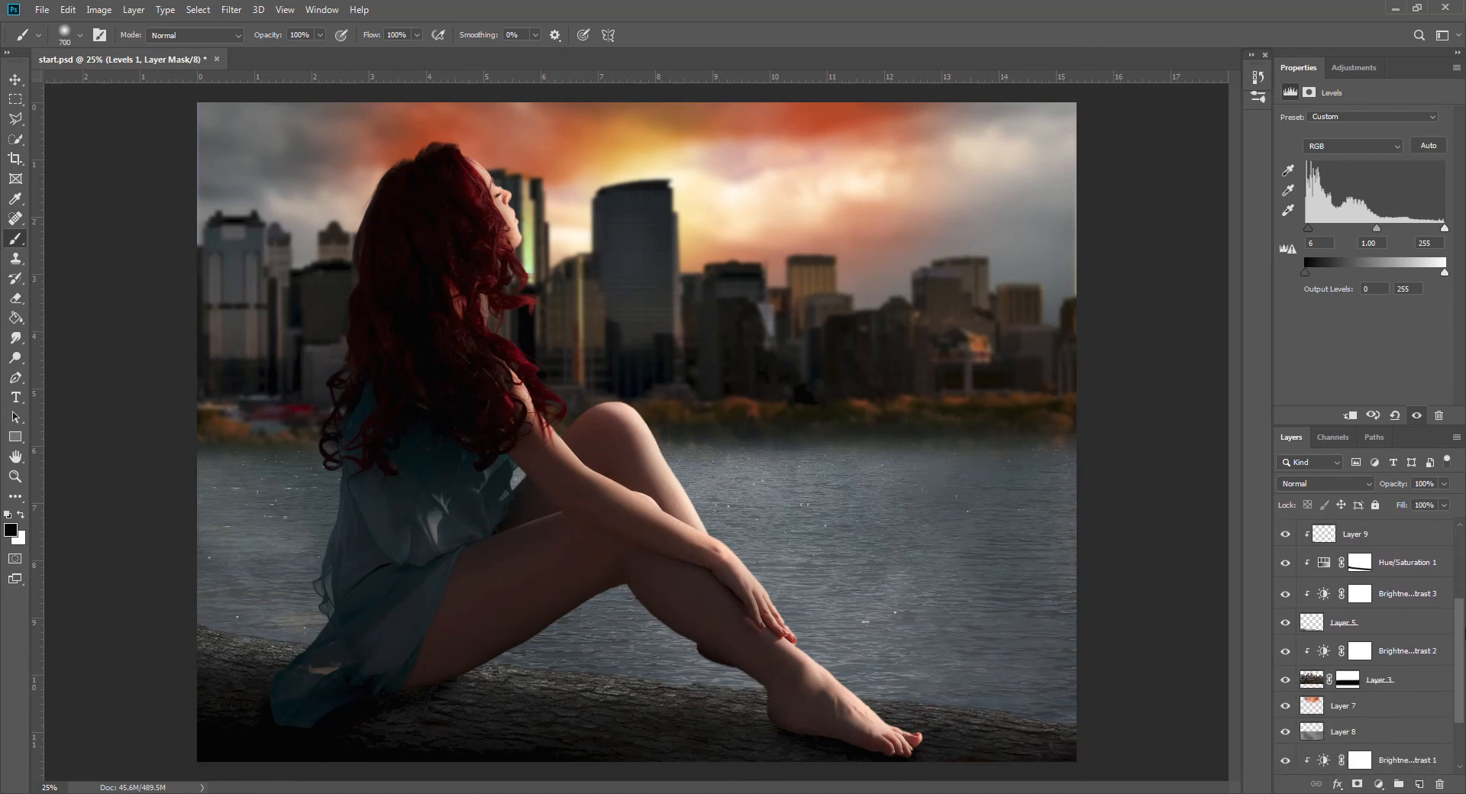
pyautogui.scroll(-1, 1367, 645)
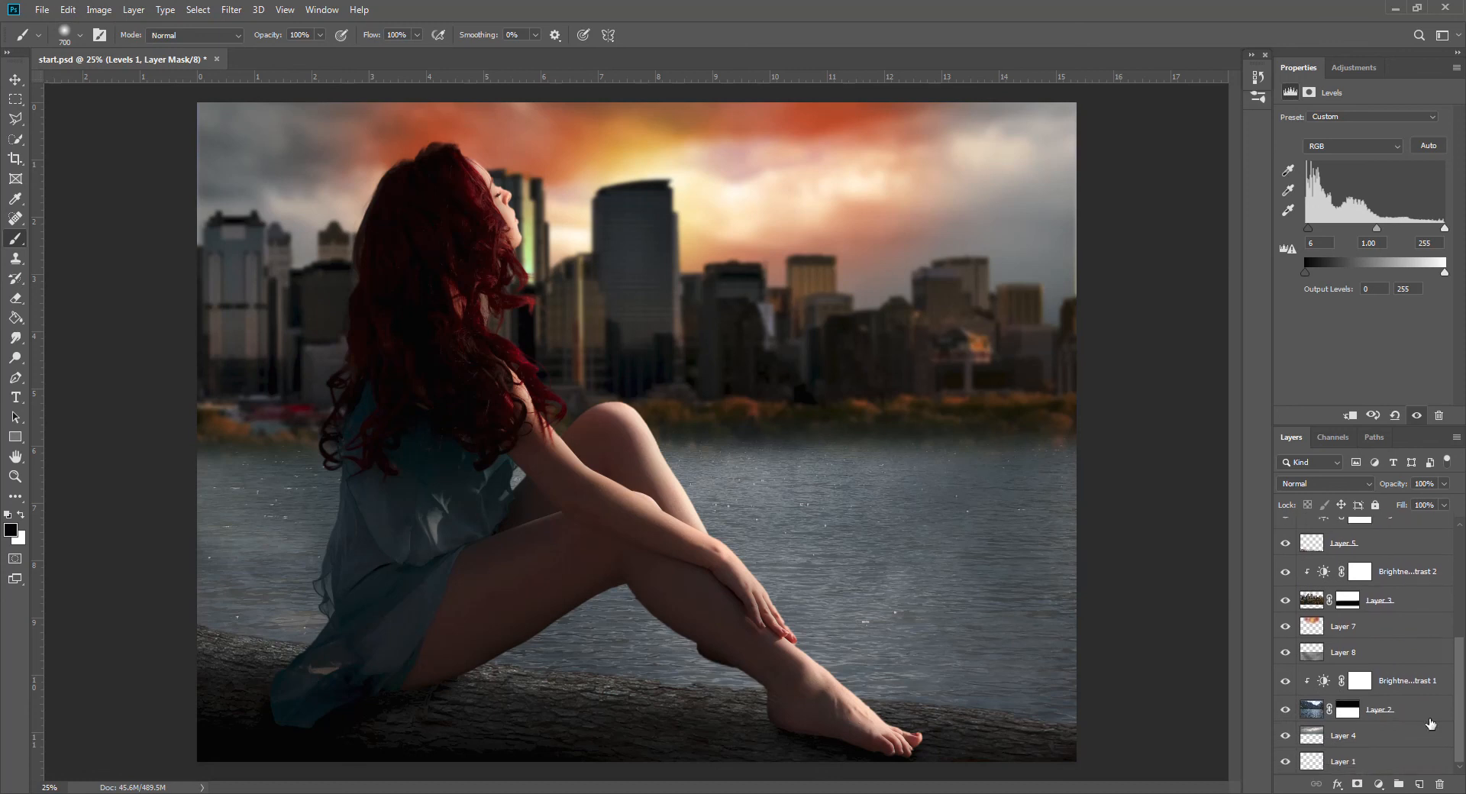
pyautogui.click(1344, 652)
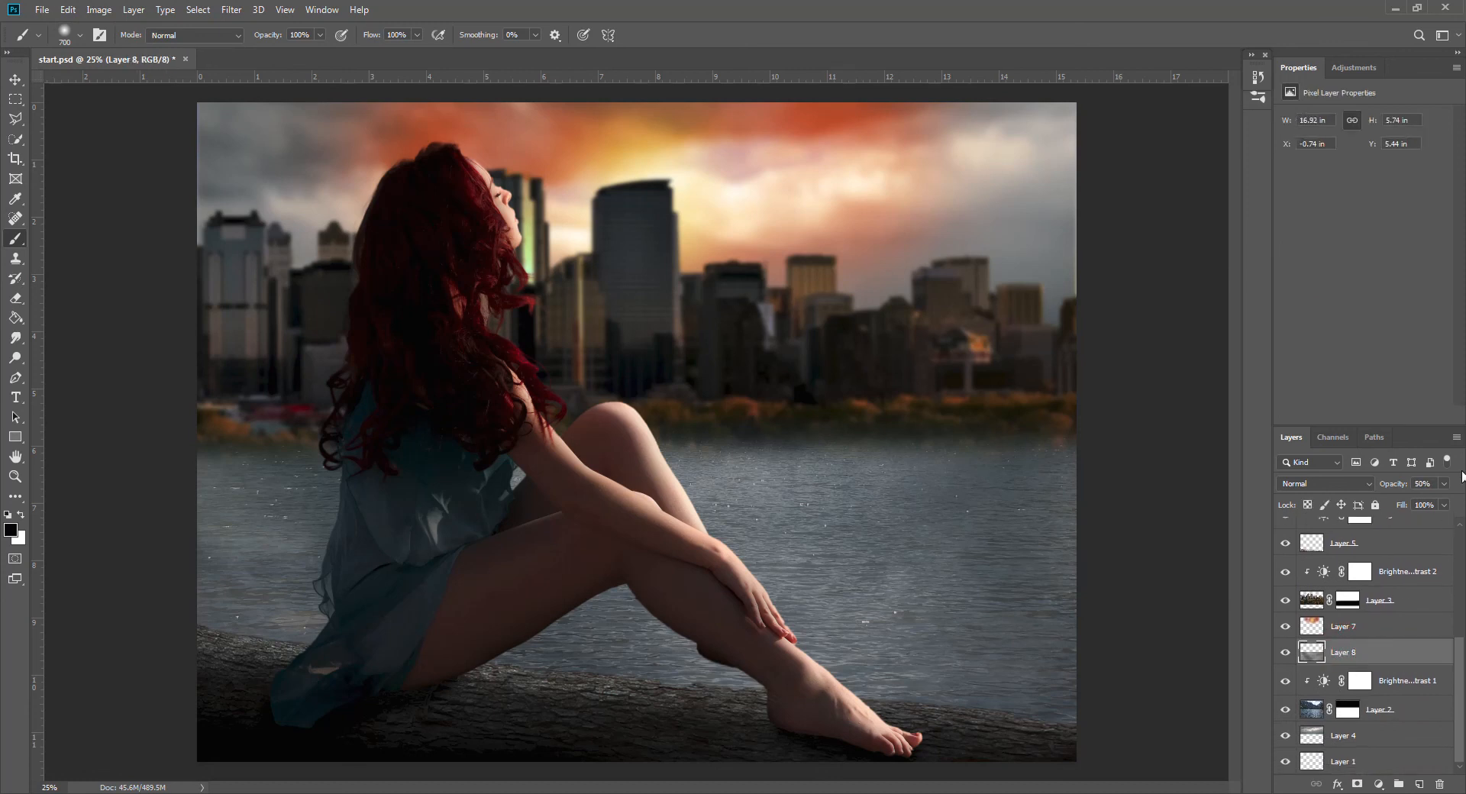
pyautogui.moveTo(1446, 486); pyautogui.dragTo(1426, 504)
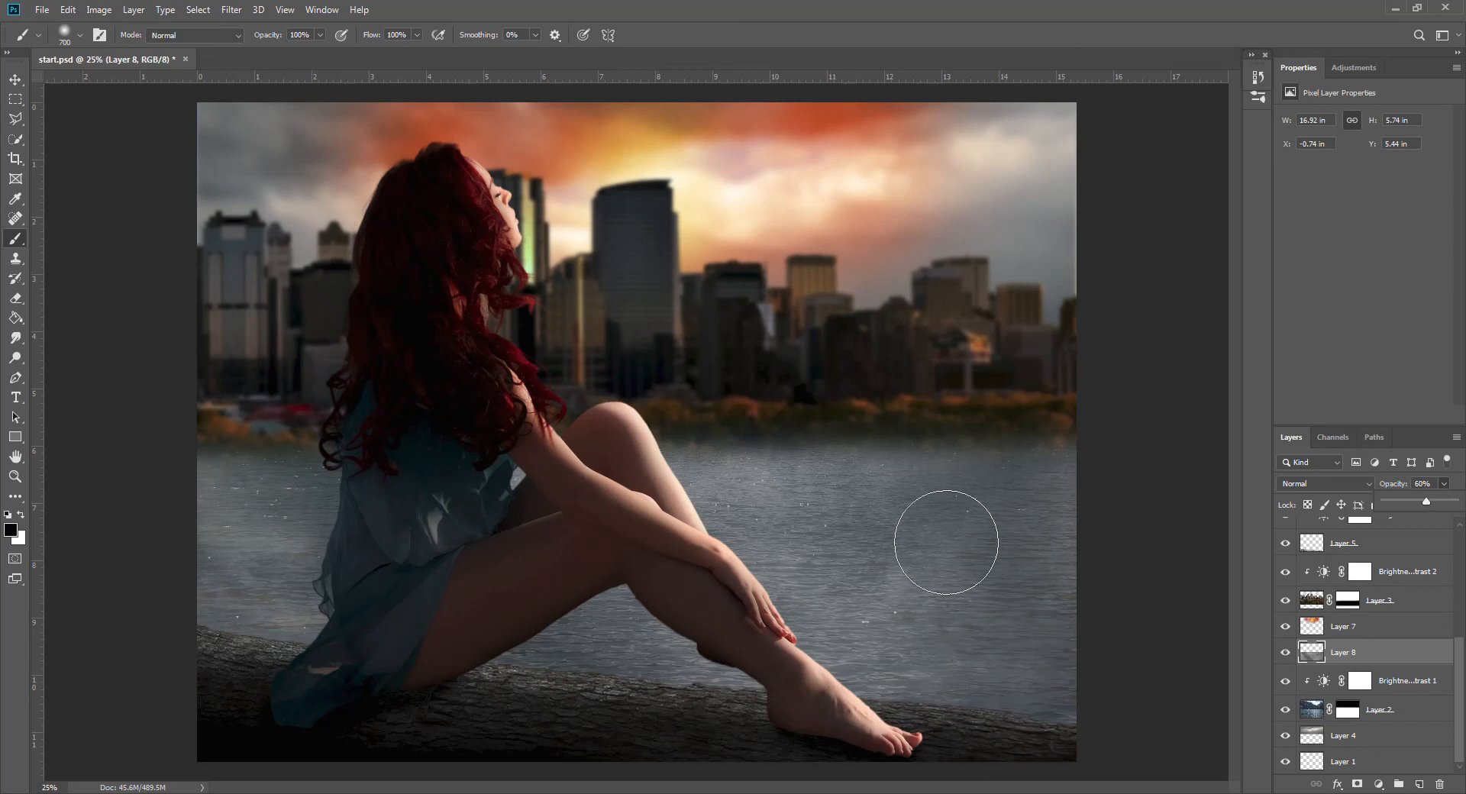
pyautogui.moveTo(1459, 672); pyautogui.dragTo(1465, 556)
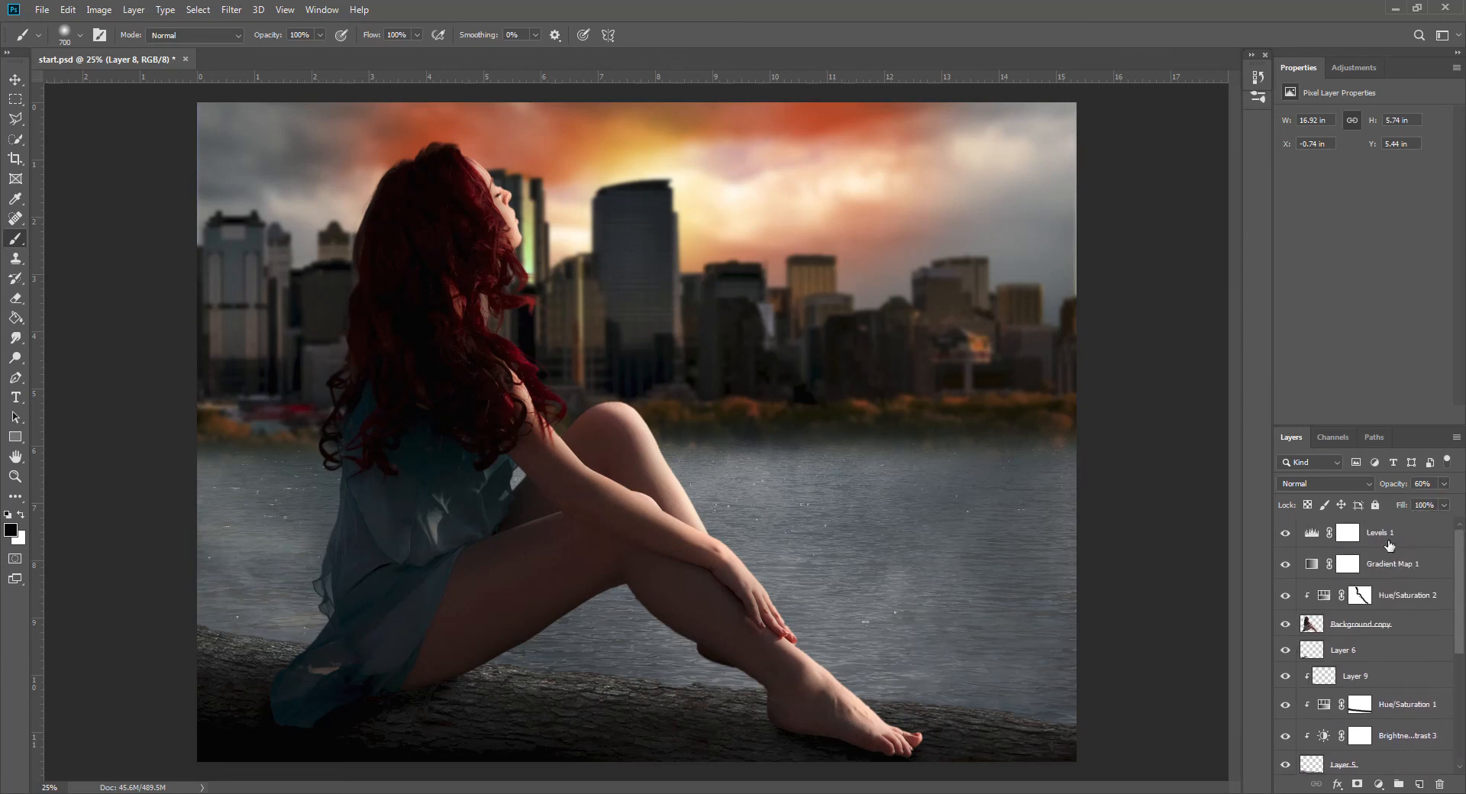
pyautogui.click(1371, 534)
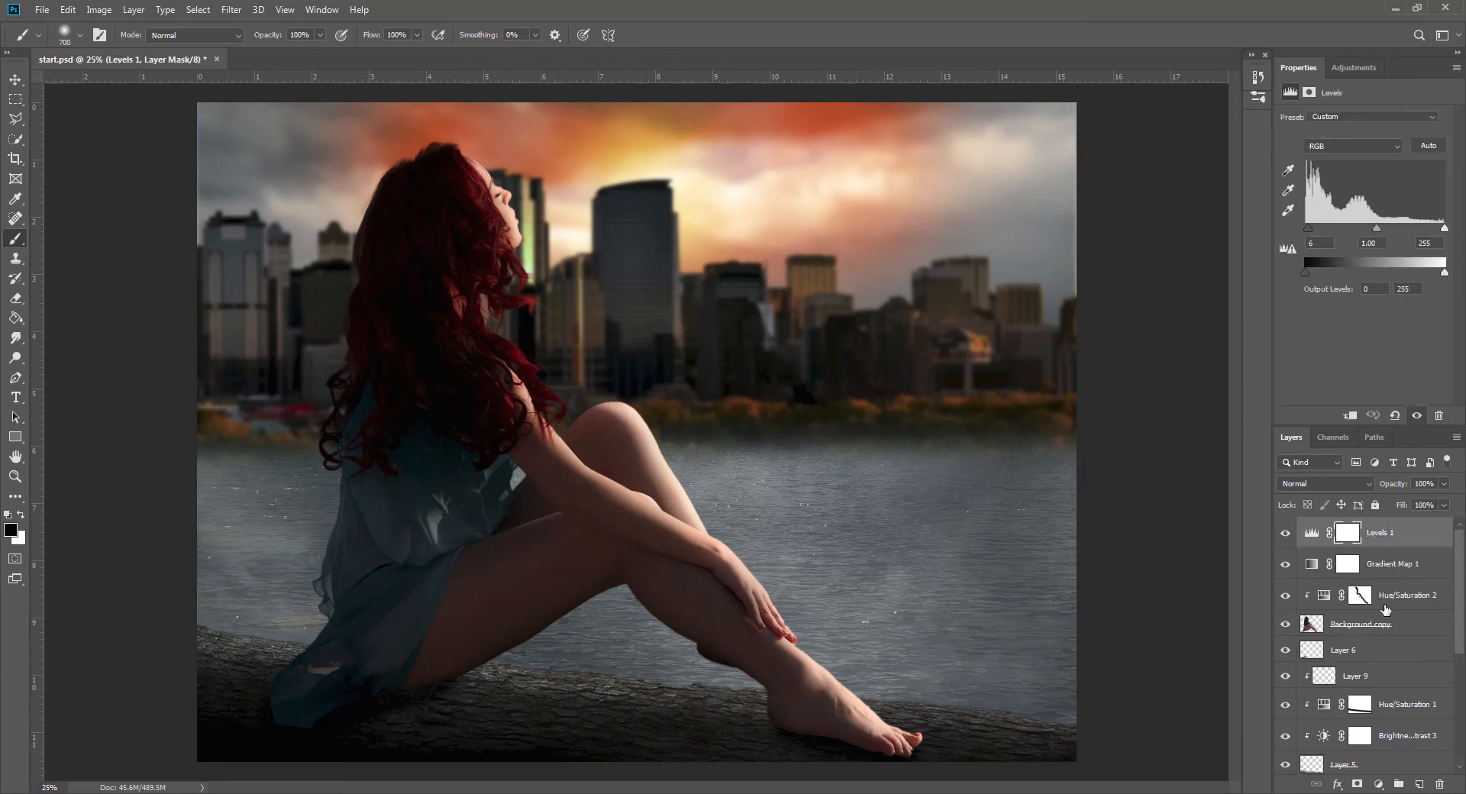
# Step: Add a Color Balance adjustment layer above Levels 1 with midtones Cyan-Red at +26 and Yellow-Blue at -29, and compare before and after
pyautogui.click(1379, 787)
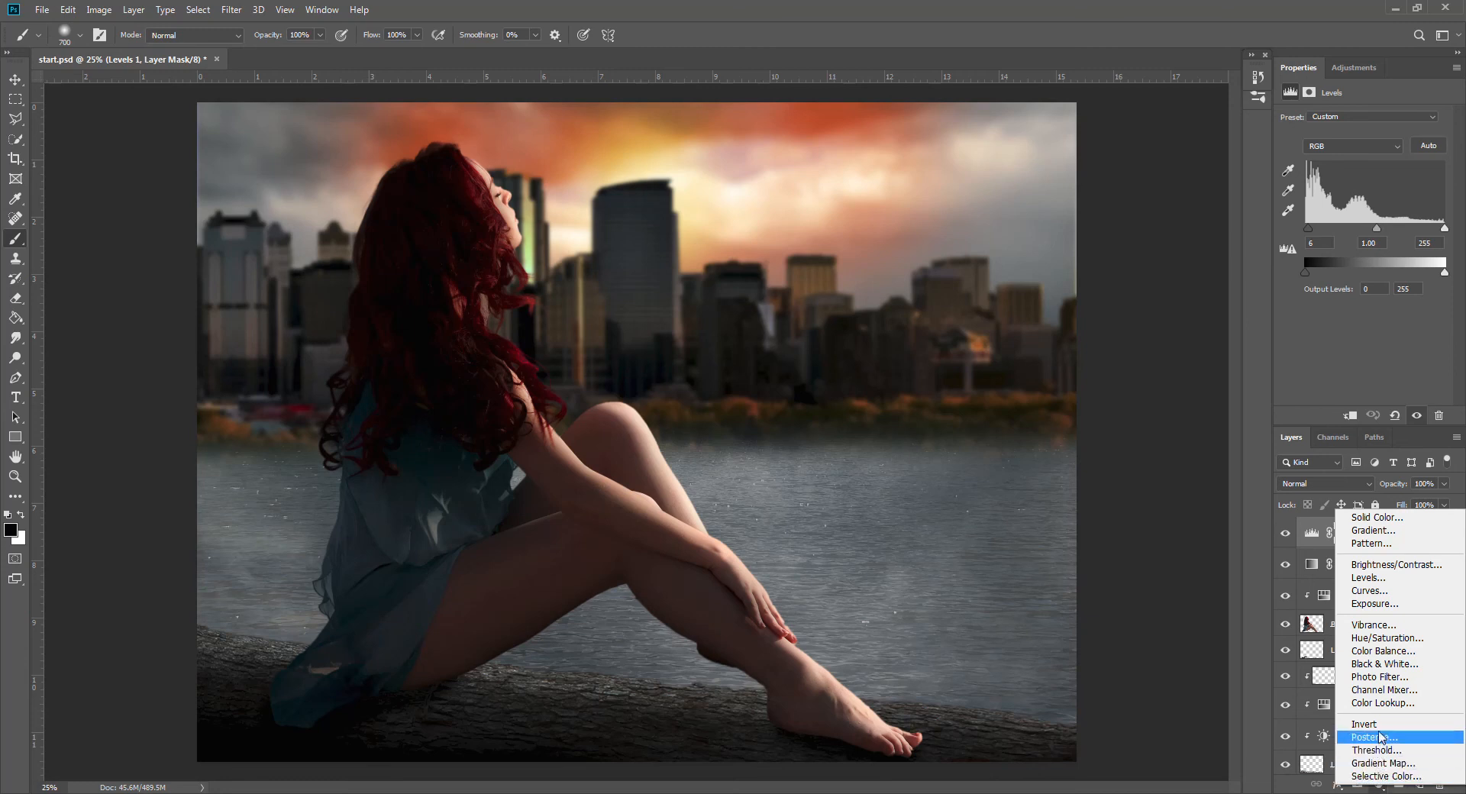
pyautogui.click(1382, 652)
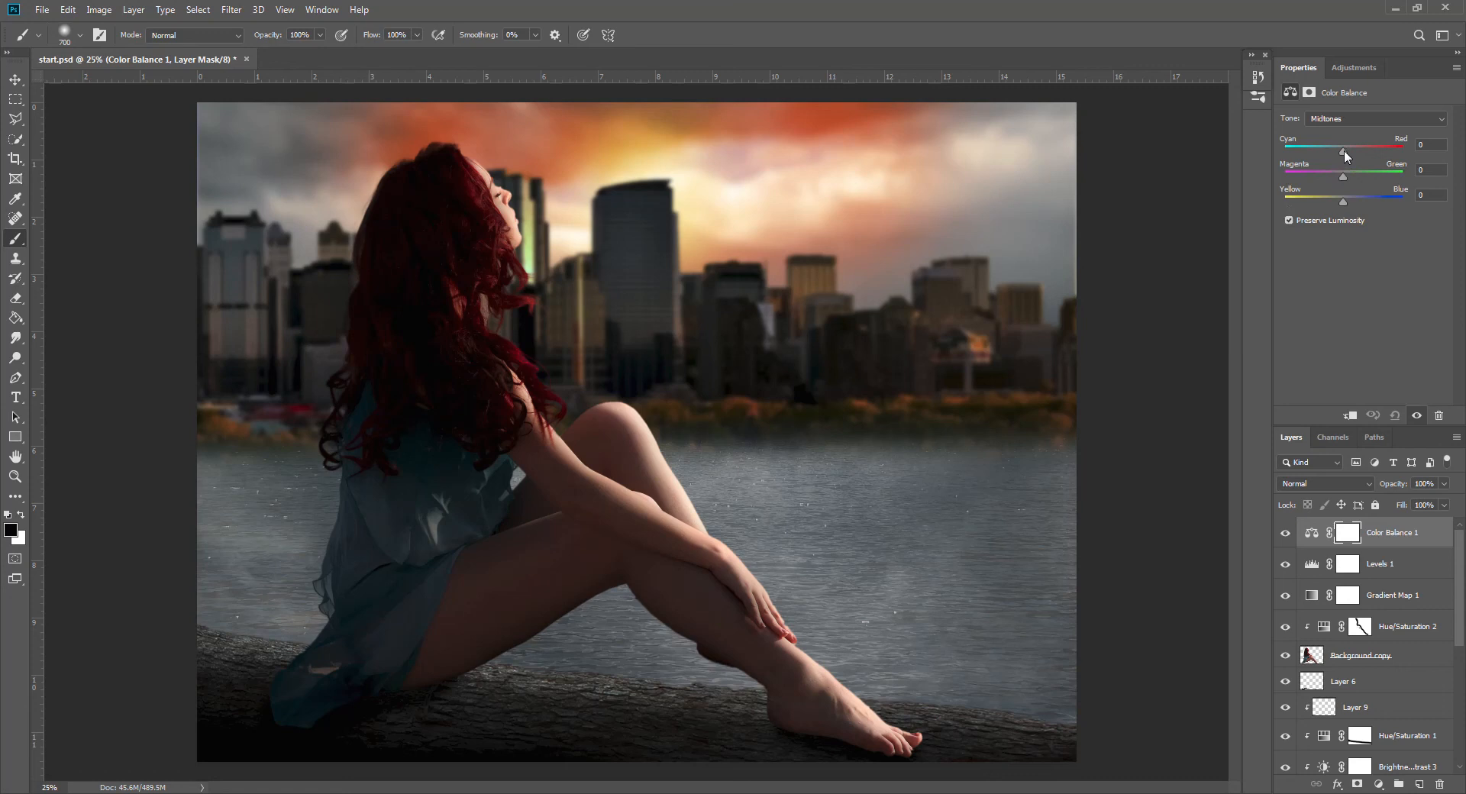
pyautogui.moveTo(1353, 150); pyautogui.dragTo(1364, 153)
pyautogui.click(1285, 534)
pyautogui.click(1286, 533)
pyautogui.click(1286, 534)
pyautogui.click(1286, 534)
# Step: Create a new empty layer above Layer 9 and set the brush's foreground colour to golden yellow #e6b530
pyautogui.moveTo(1461, 569); pyautogui.dragTo(1465, 603)
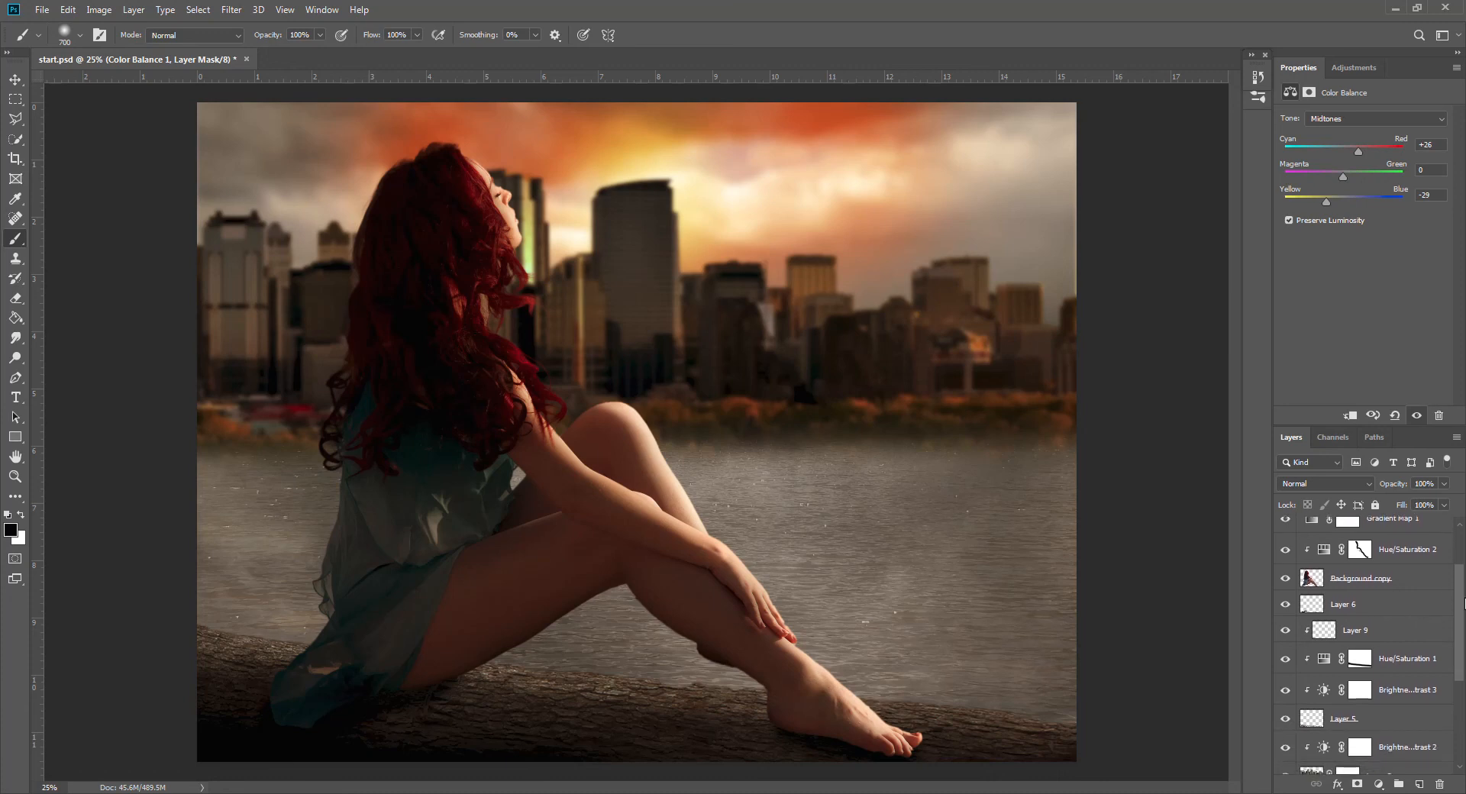
pyautogui.click(1358, 631)
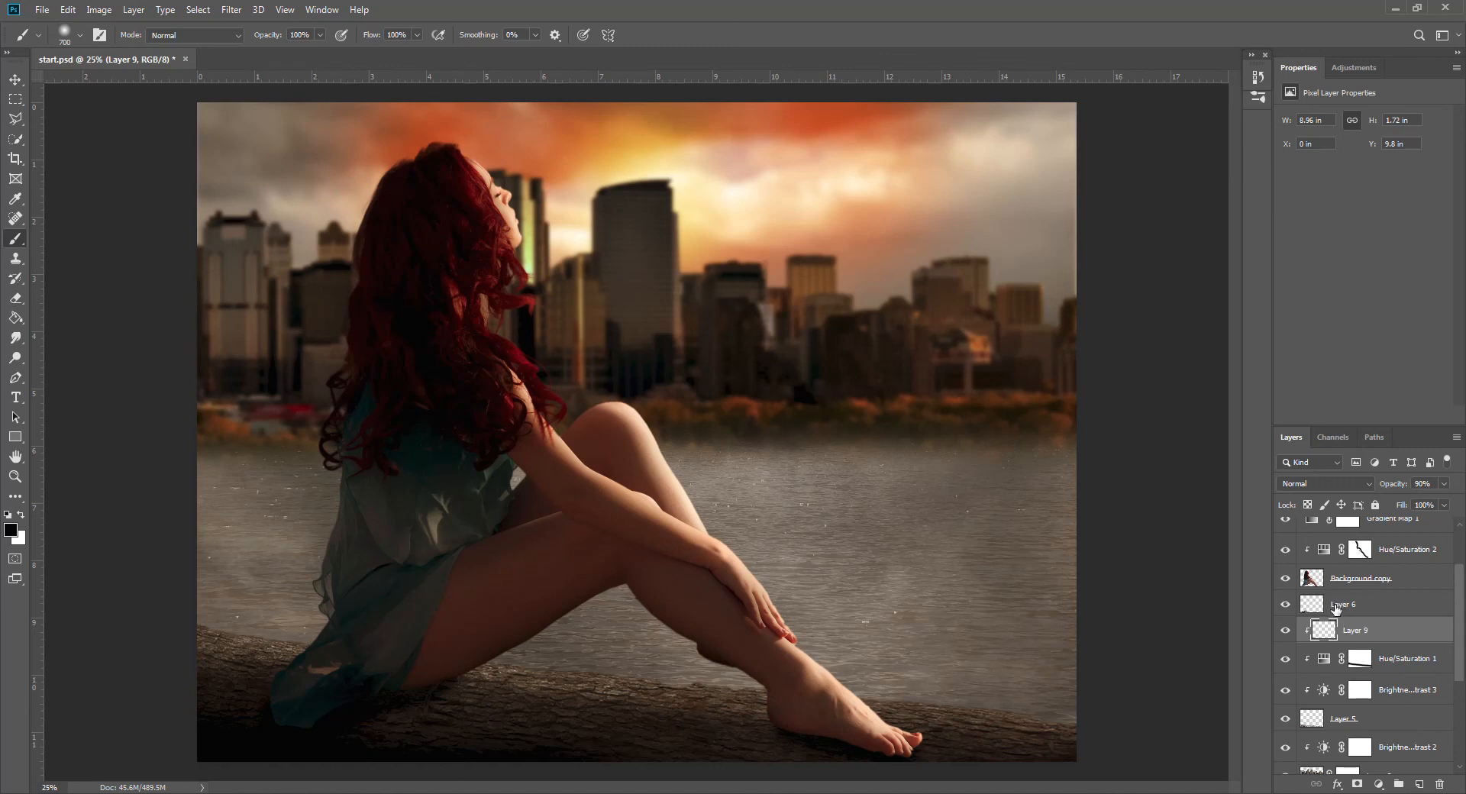
pyautogui.click(1419, 786)
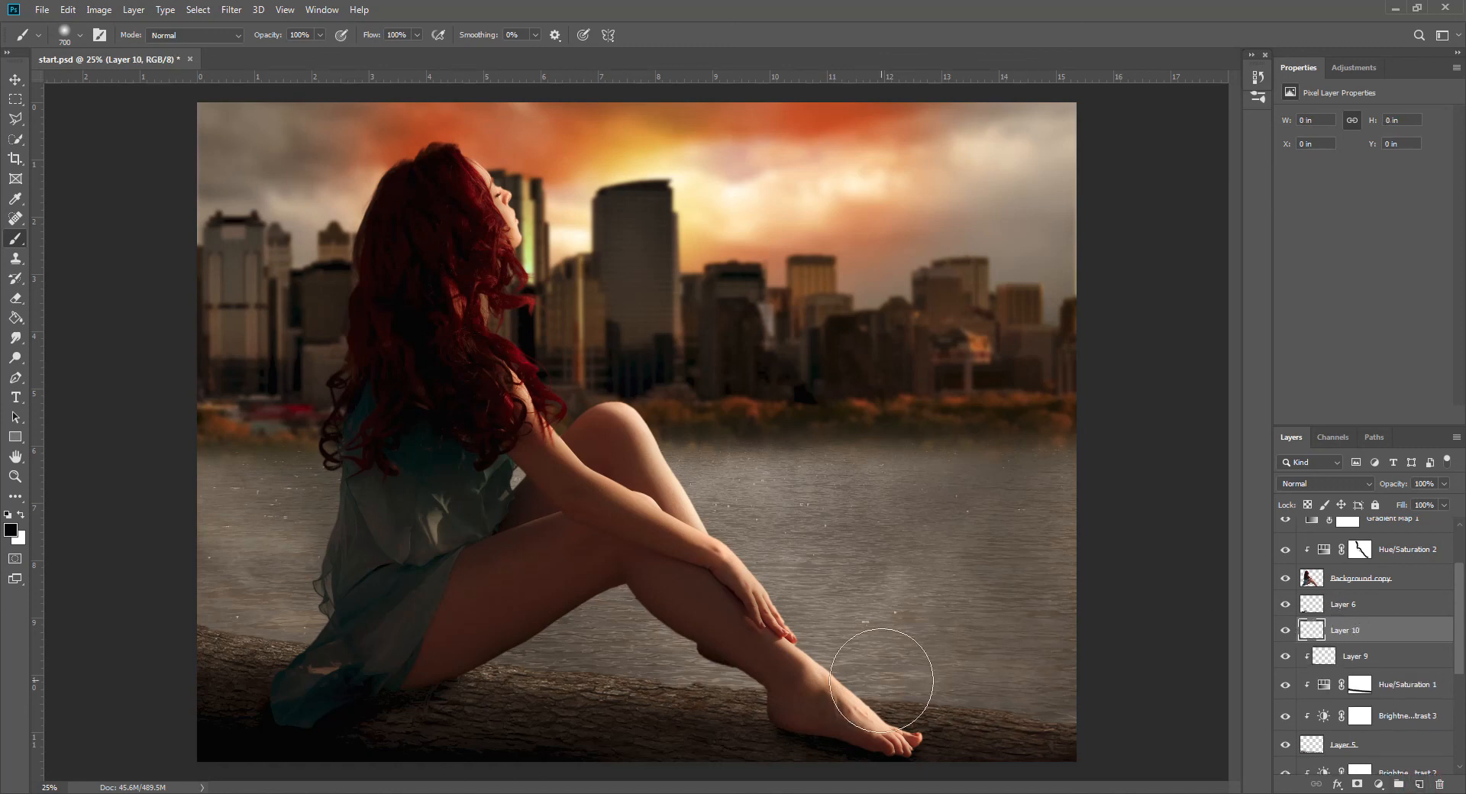
pyautogui.click(12, 534)
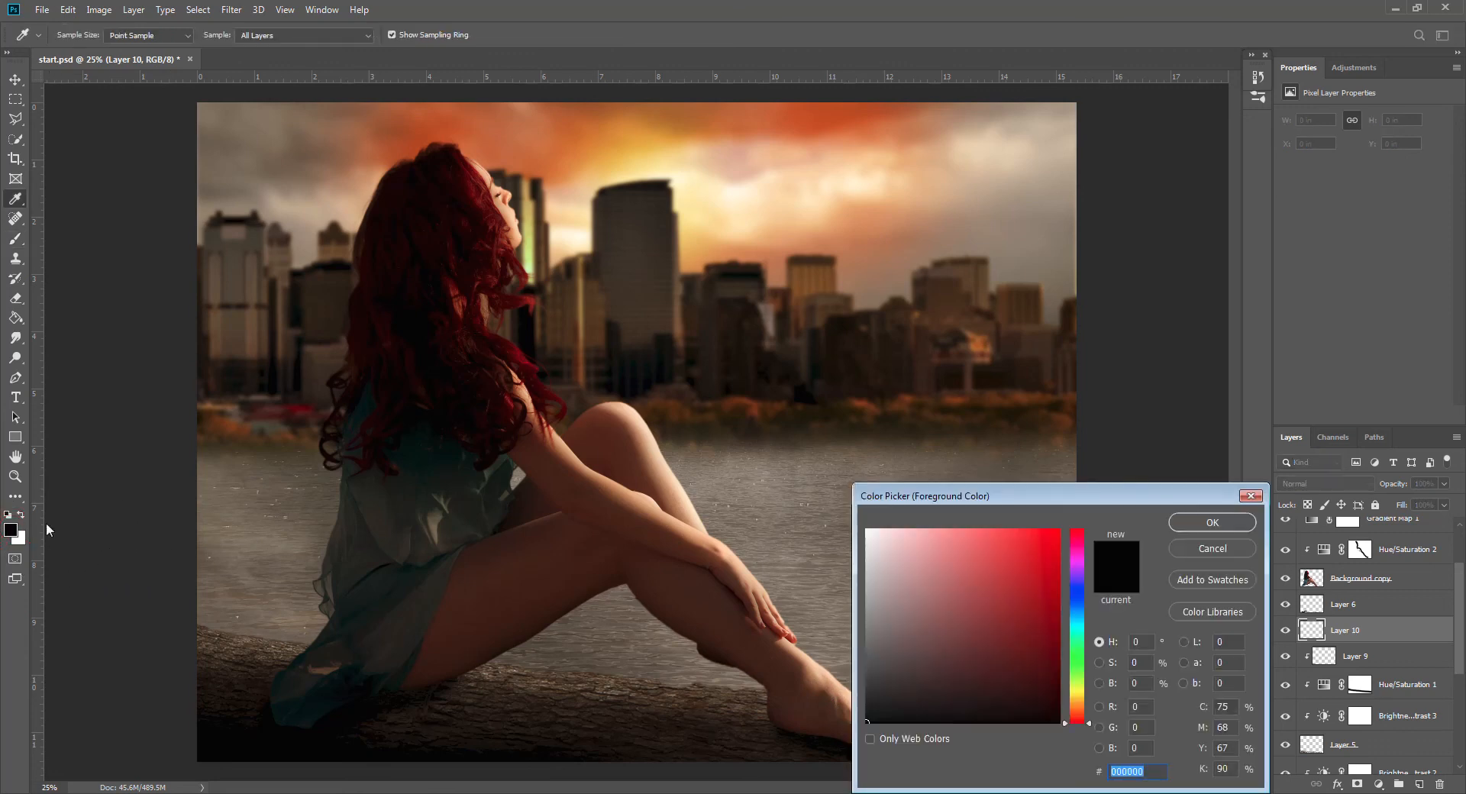
pyautogui.click(1076, 700)
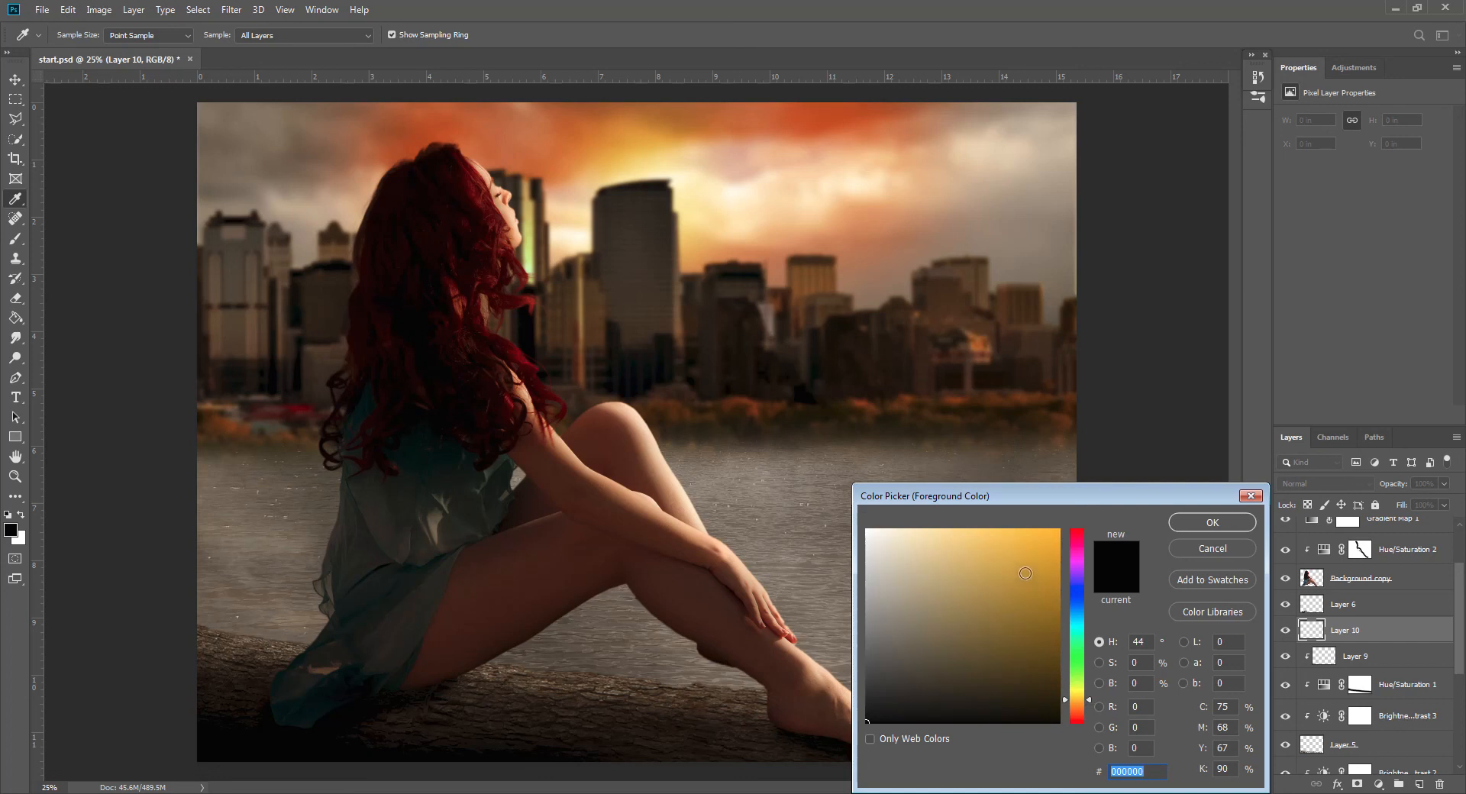
pyautogui.click(1020, 548)
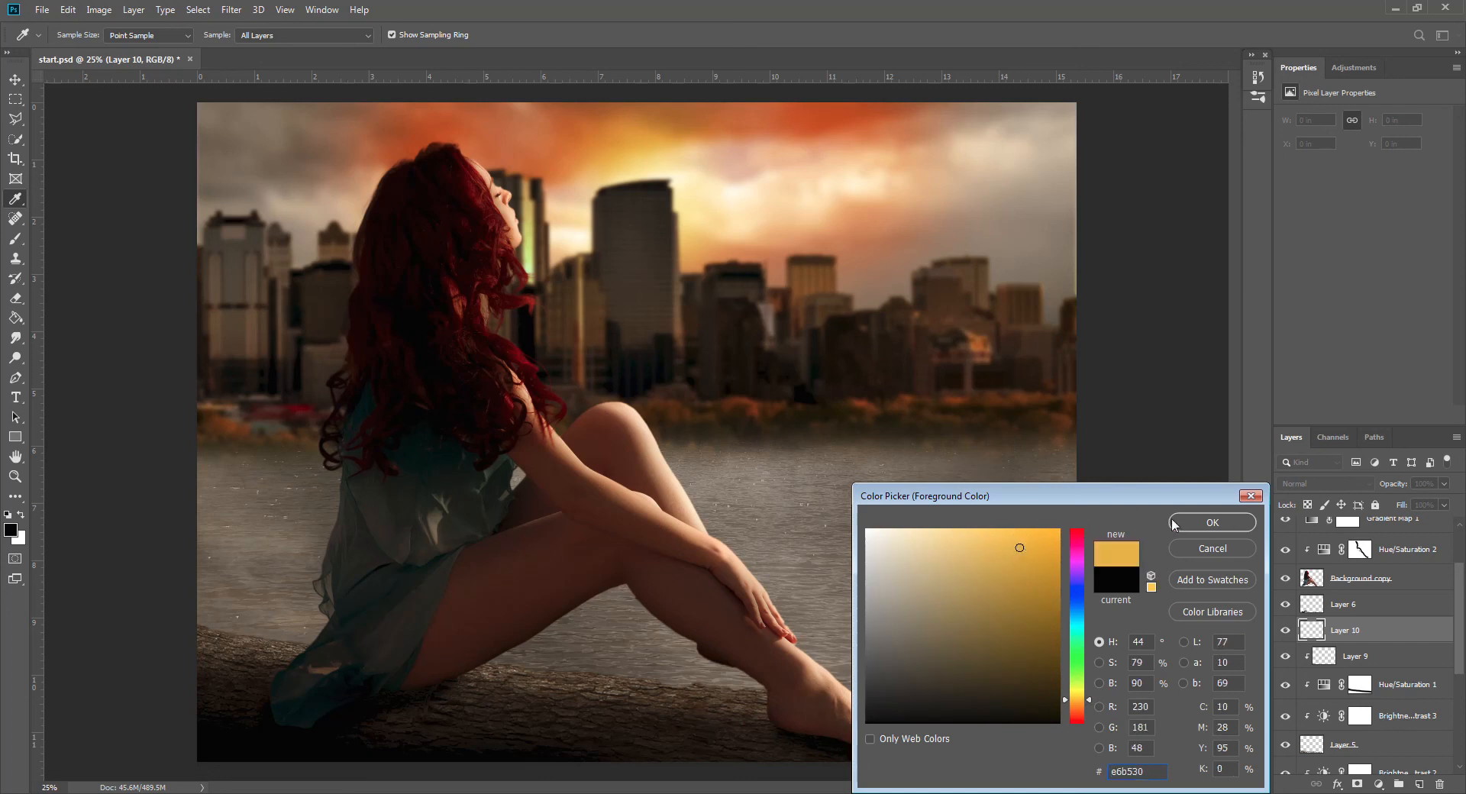
pyautogui.click(1213, 524)
pyautogui.press('b')
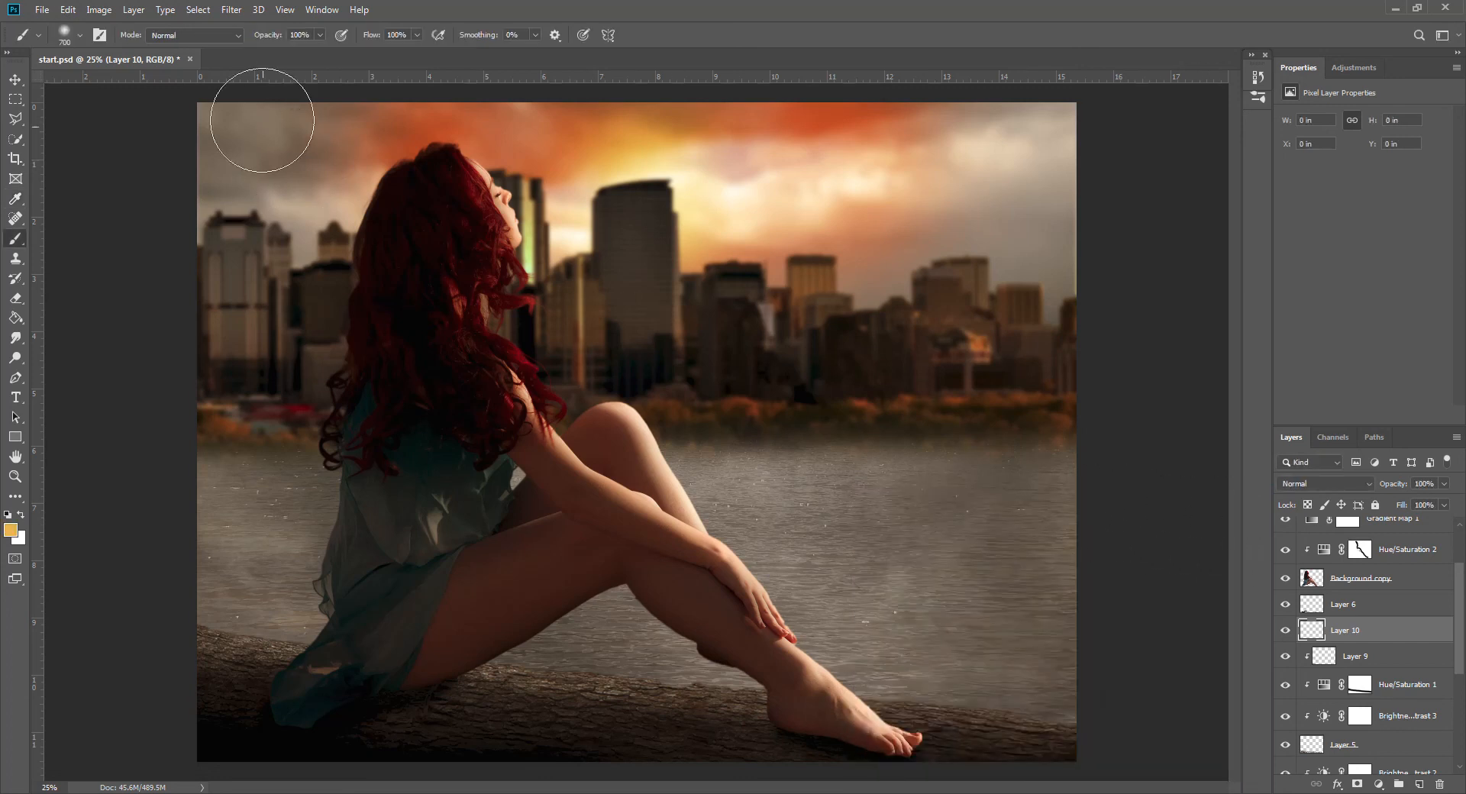
# Step: Paint a faint golden glow over the skyline, lake and sky with a 1700 px soft brush at 10% opacity
pyautogui.click(320, 34)
pyautogui.moveTo(320, 55); pyautogui.dragTo(259, 57)
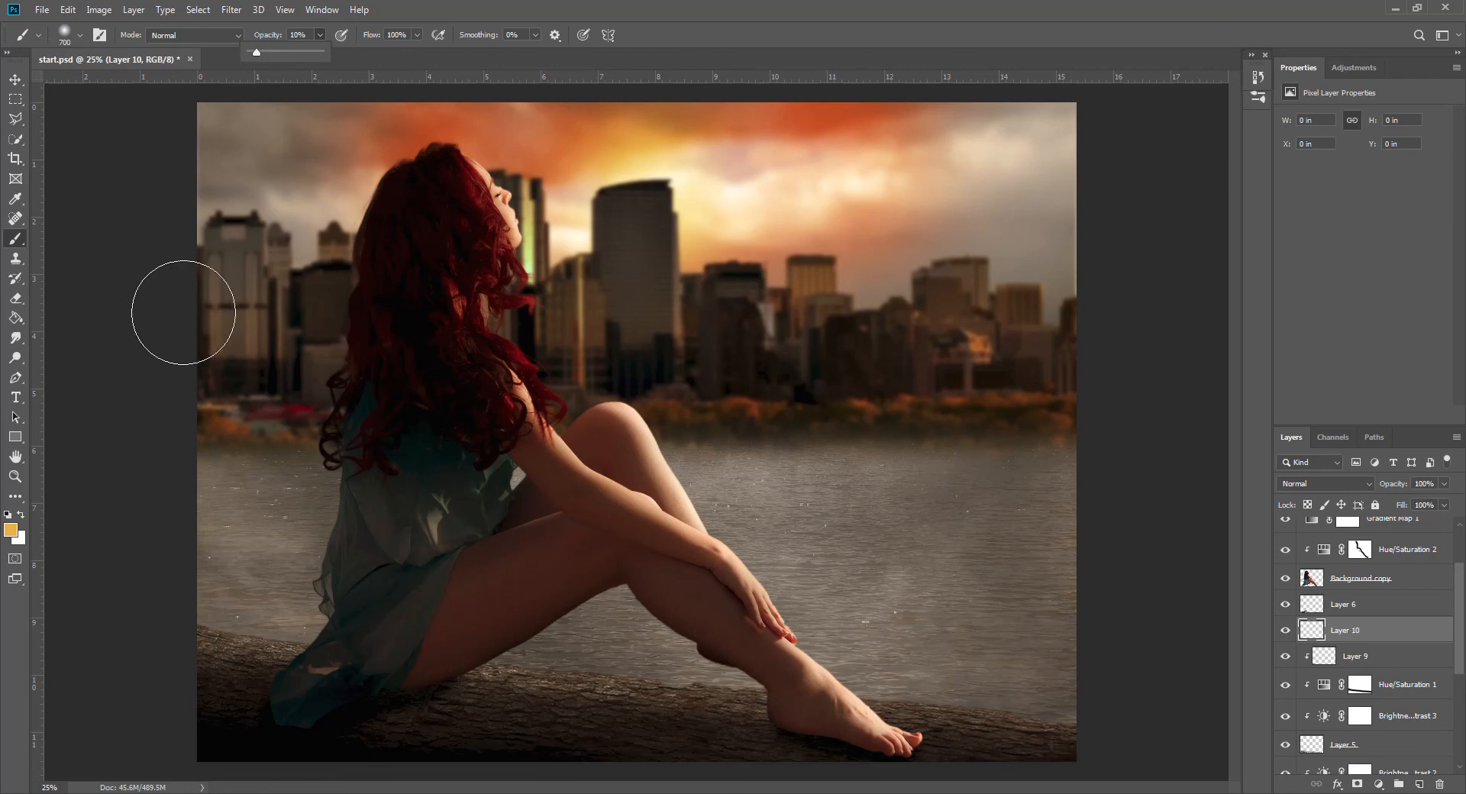
pyautogui.press(']')
pyautogui.press(']')
pyautogui.press(']')
pyautogui.press(']')
pyautogui.press(']')
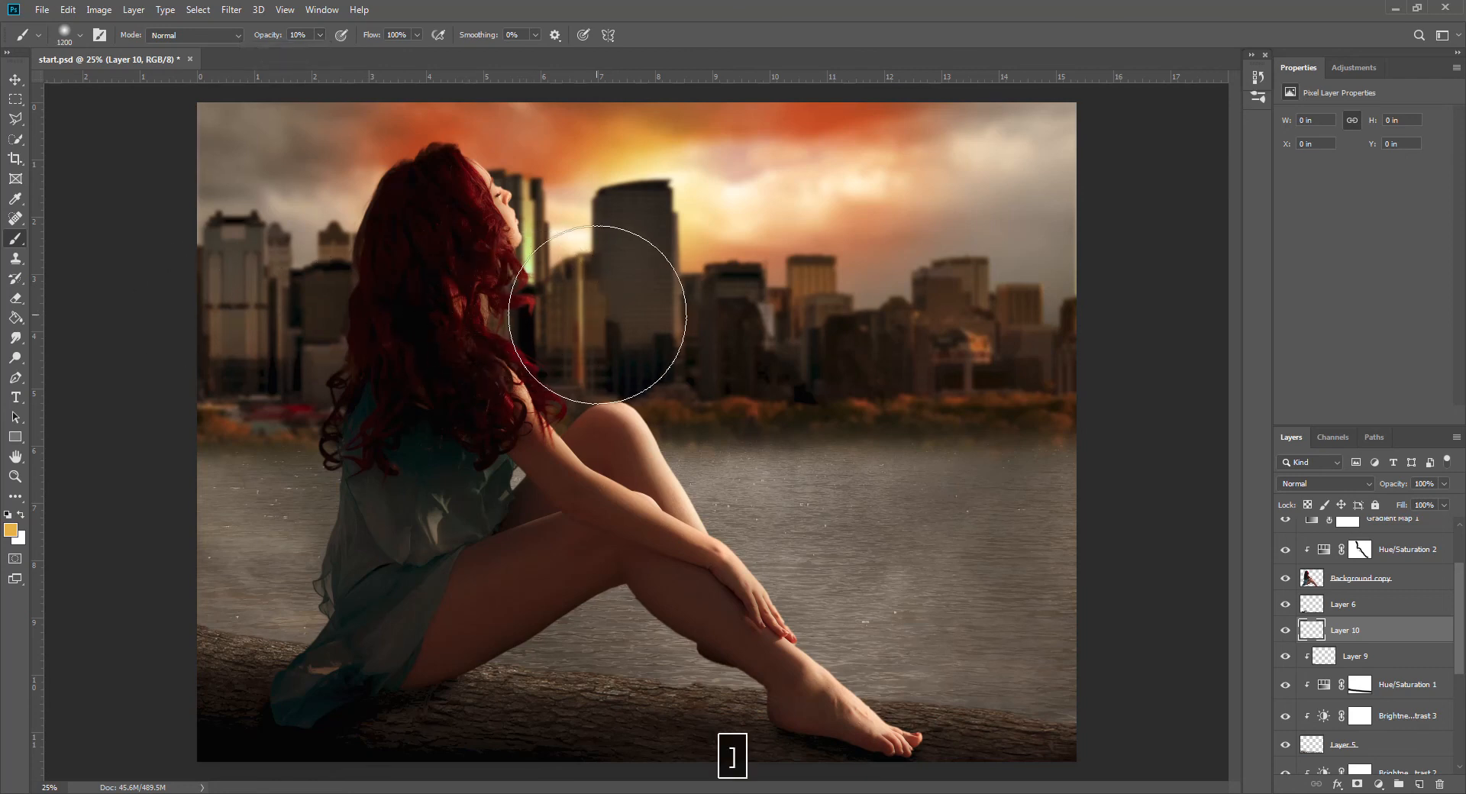
pyautogui.press(']')
pyautogui.press(']')
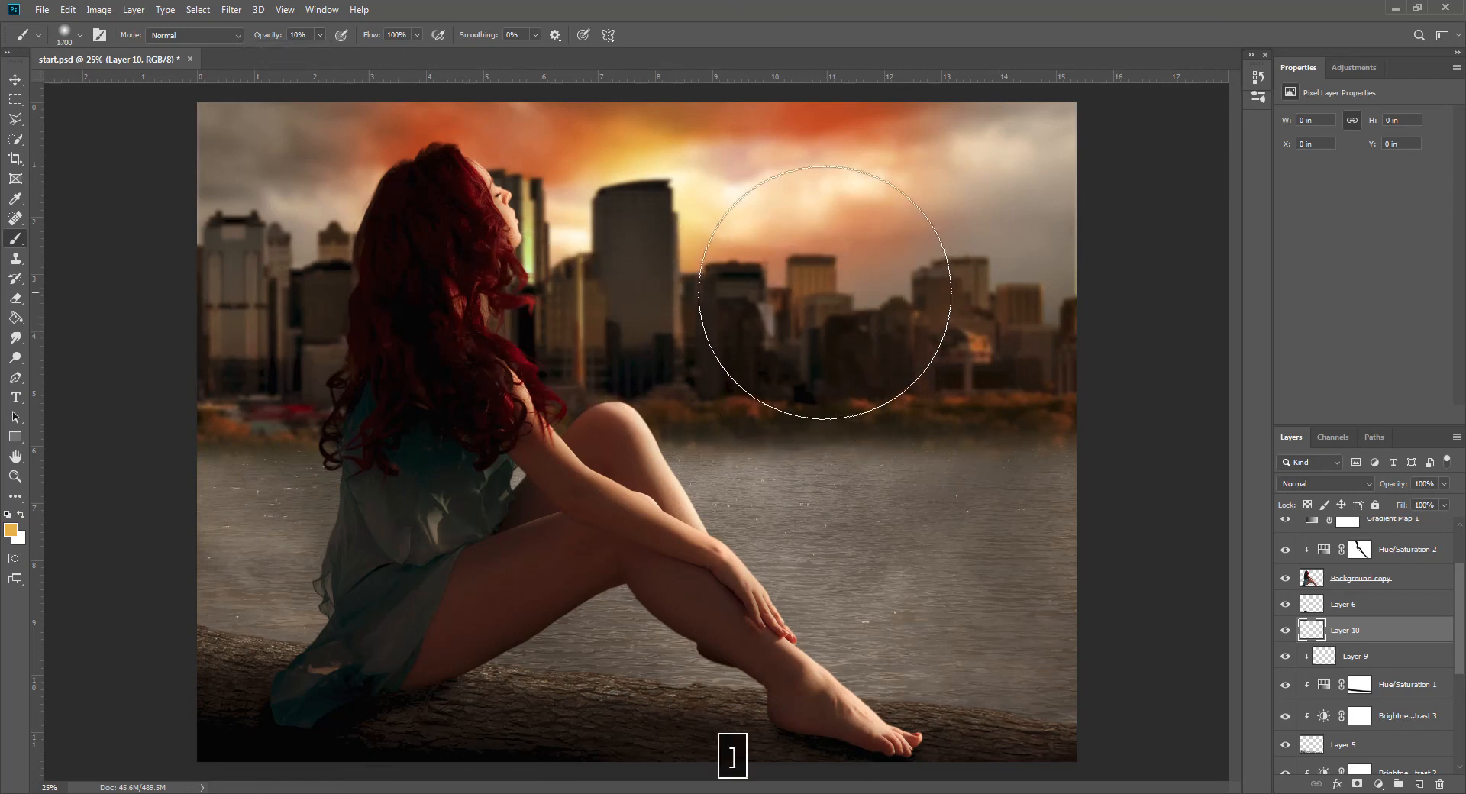
pyautogui.moveTo(844, 291)
pyautogui.mouseDown()
pyautogui.moveTo(770, 234)
pyautogui.moveTo(687, 275)
pyautogui.mouseUp()
pyautogui.moveTo(826, 397); pyautogui.dragTo(825, 515)
pyautogui.moveTo(701, 412)
pyautogui.mouseDown()
pyautogui.moveTo(645, 295)
pyautogui.moveTo(475, 262)
pyautogui.moveTo(425, 236)
pyautogui.moveTo(360, 262)
pyautogui.moveTo(327, 350)
pyautogui.moveTo(323, 537)
pyautogui.moveTo(704, 573)
pyautogui.moveTo(973, 524)
pyautogui.moveTo(905, 536)
pyautogui.moveTo(893, 311)
pyautogui.moveTo(955, 301)
pyautogui.moveTo(887, 306)
pyautogui.moveTo(746, 393)
pyautogui.moveTo(857, 295)
pyautogui.moveTo(807, 222)
pyautogui.moveTo(557, 294)
pyautogui.moveTo(674, 580)
pyautogui.moveTo(938, 648)
pyautogui.moveTo(488, 349)
pyautogui.mouseUp()
pyautogui.click(287, 180)
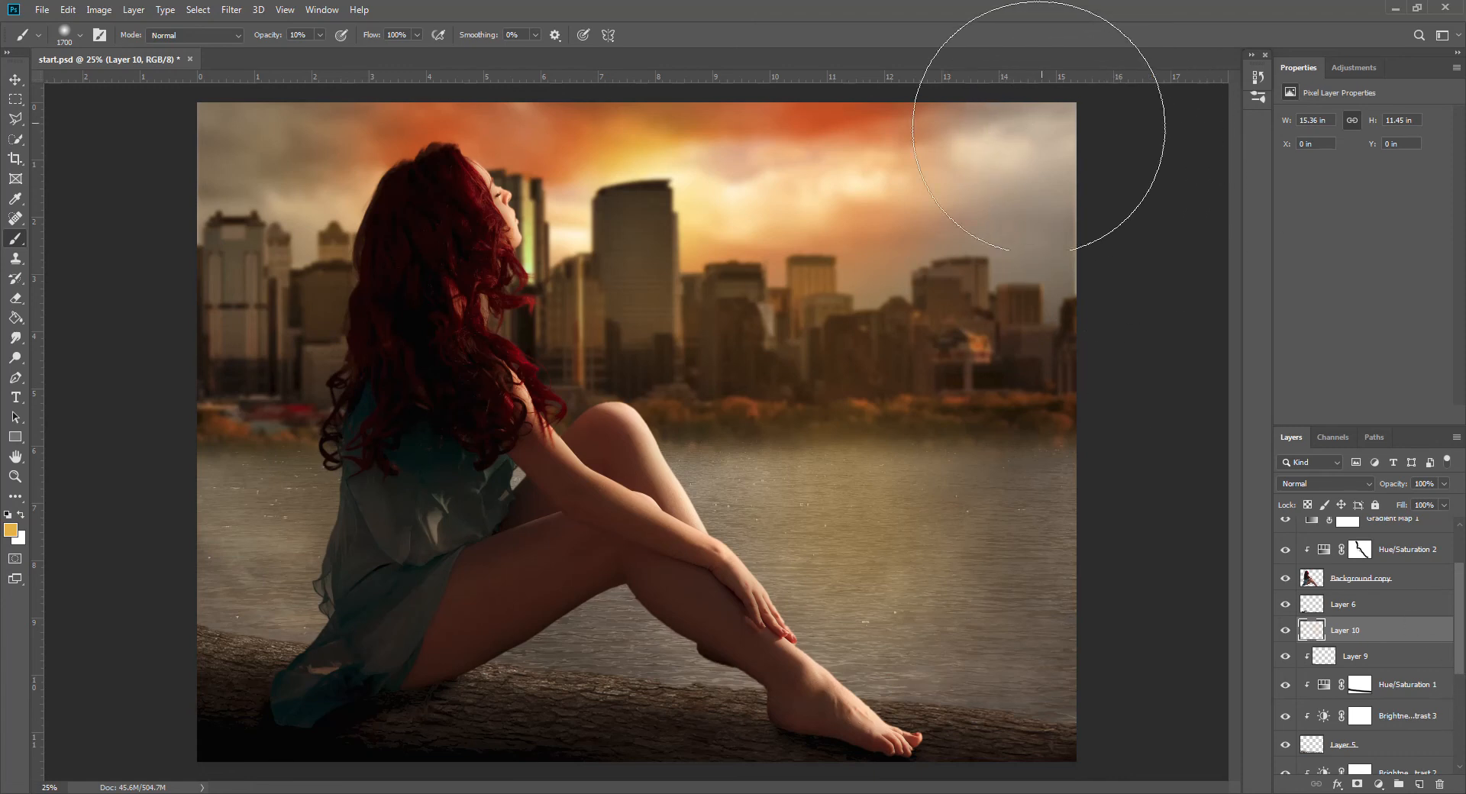
# Step: Create a new empty layer above Color Balance 1 and reset the foreground colour to black
pyautogui.moveTo(1461, 651); pyautogui.dragTo(1461, 582)
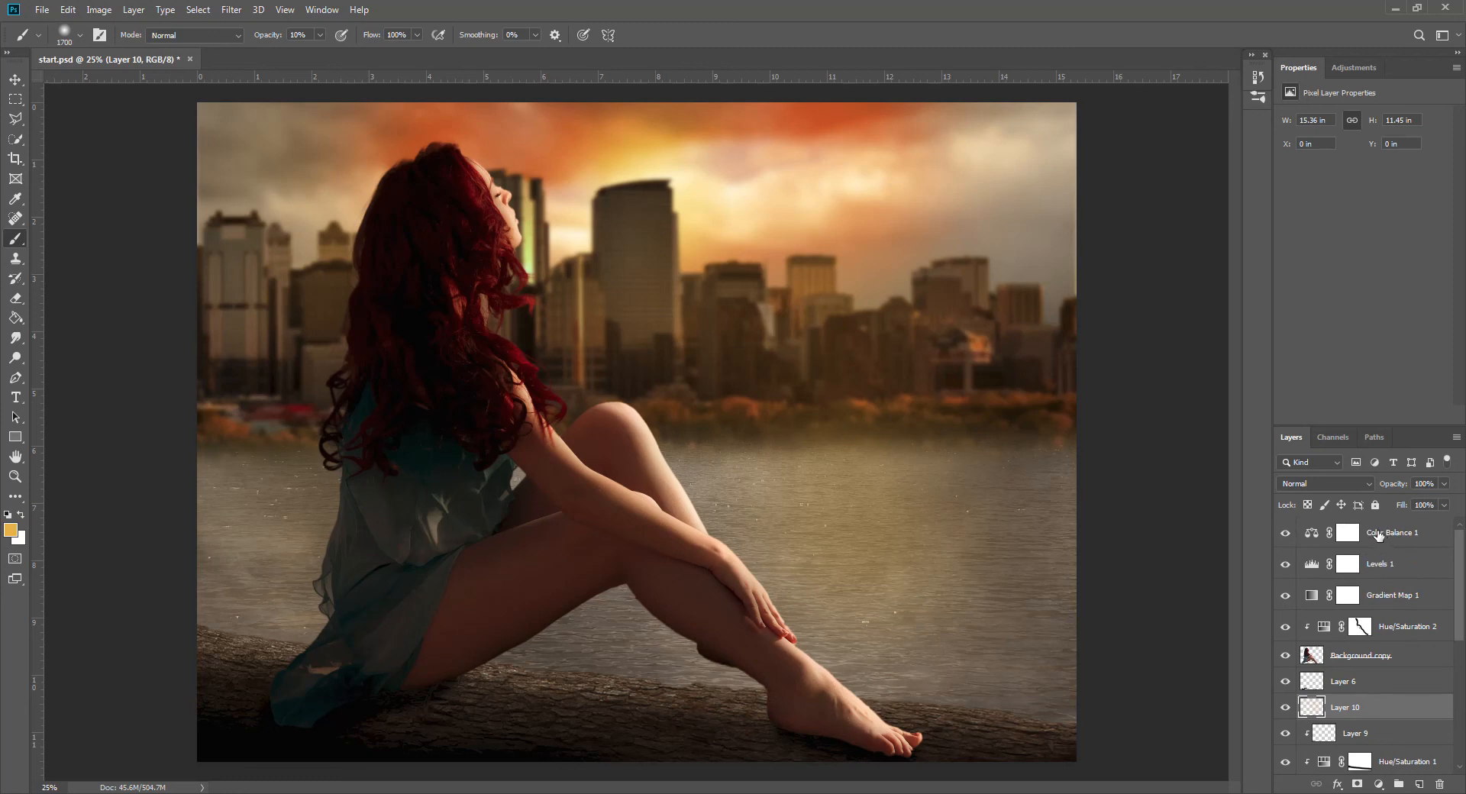
pyautogui.click(1381, 537)
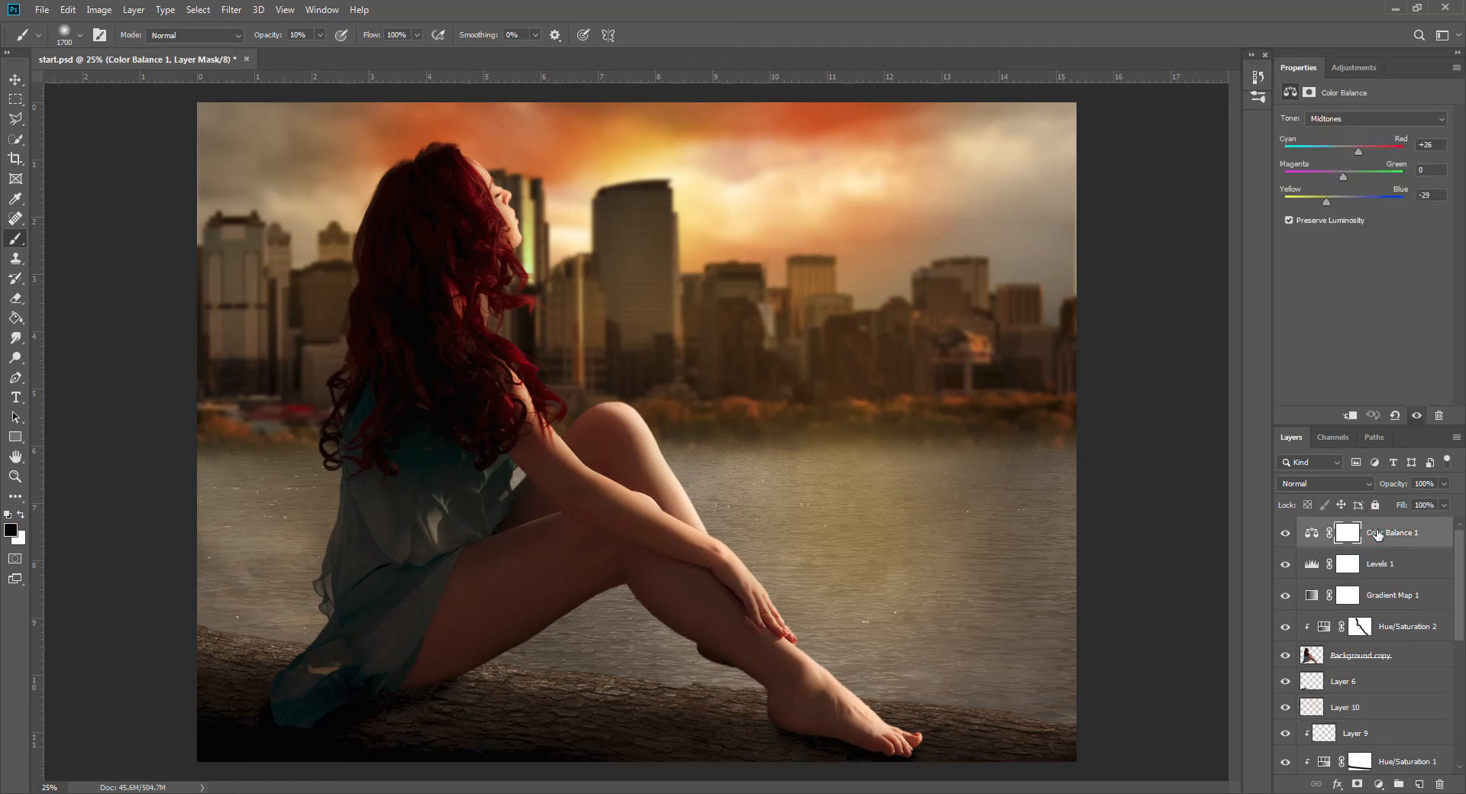
pyautogui.click(1420, 786)
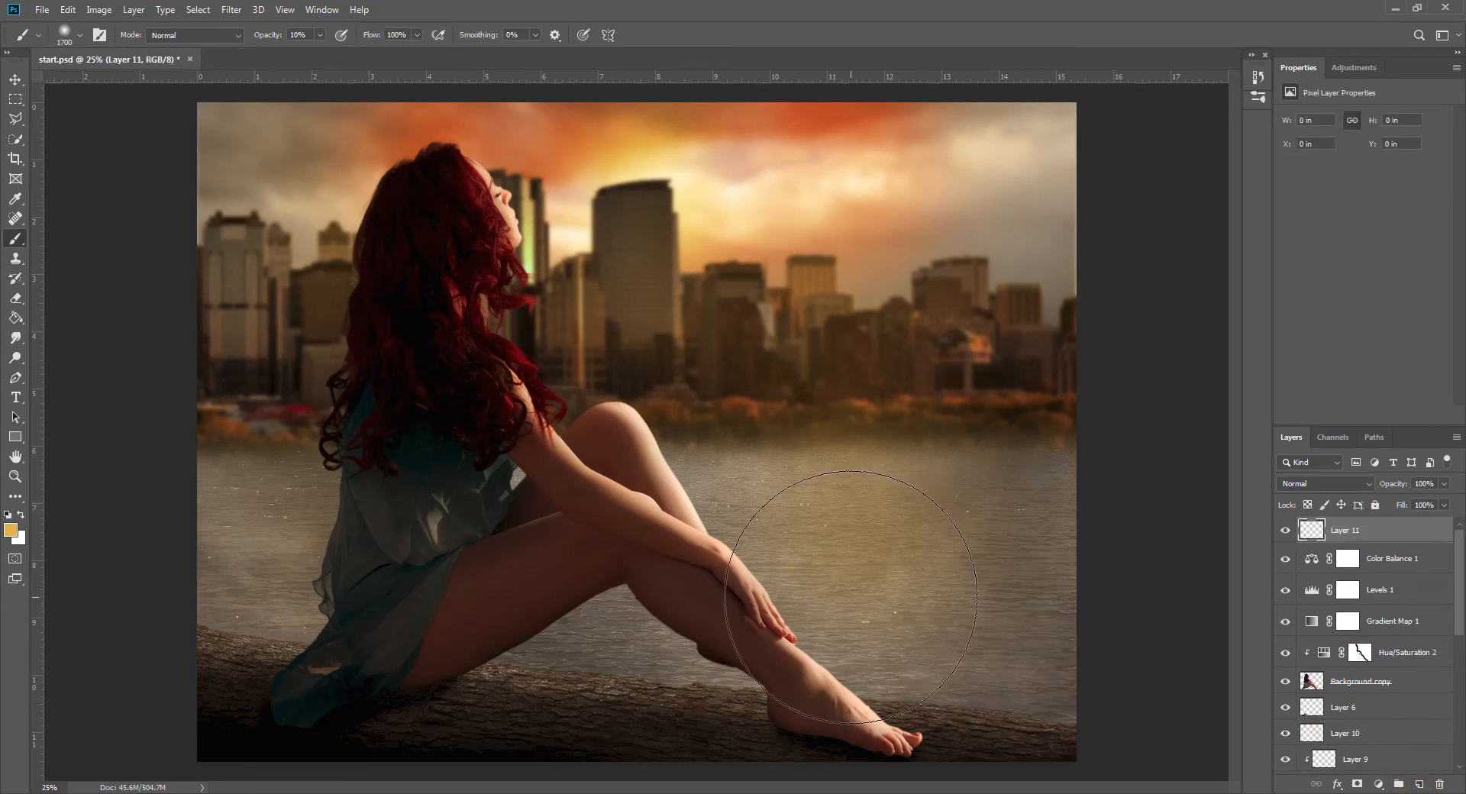
pyautogui.scroll(-2, 844, 530)
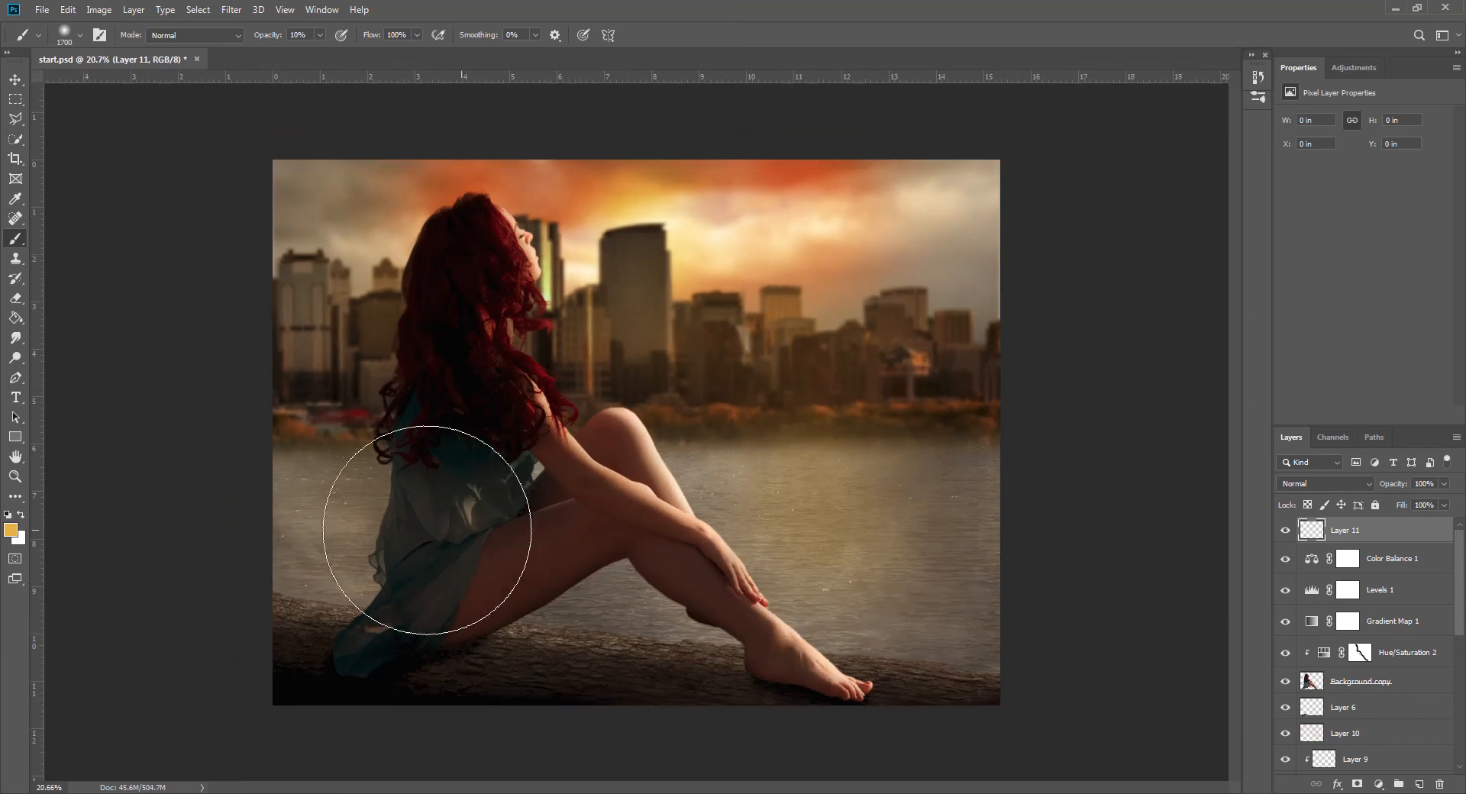
pyautogui.click(8, 516)
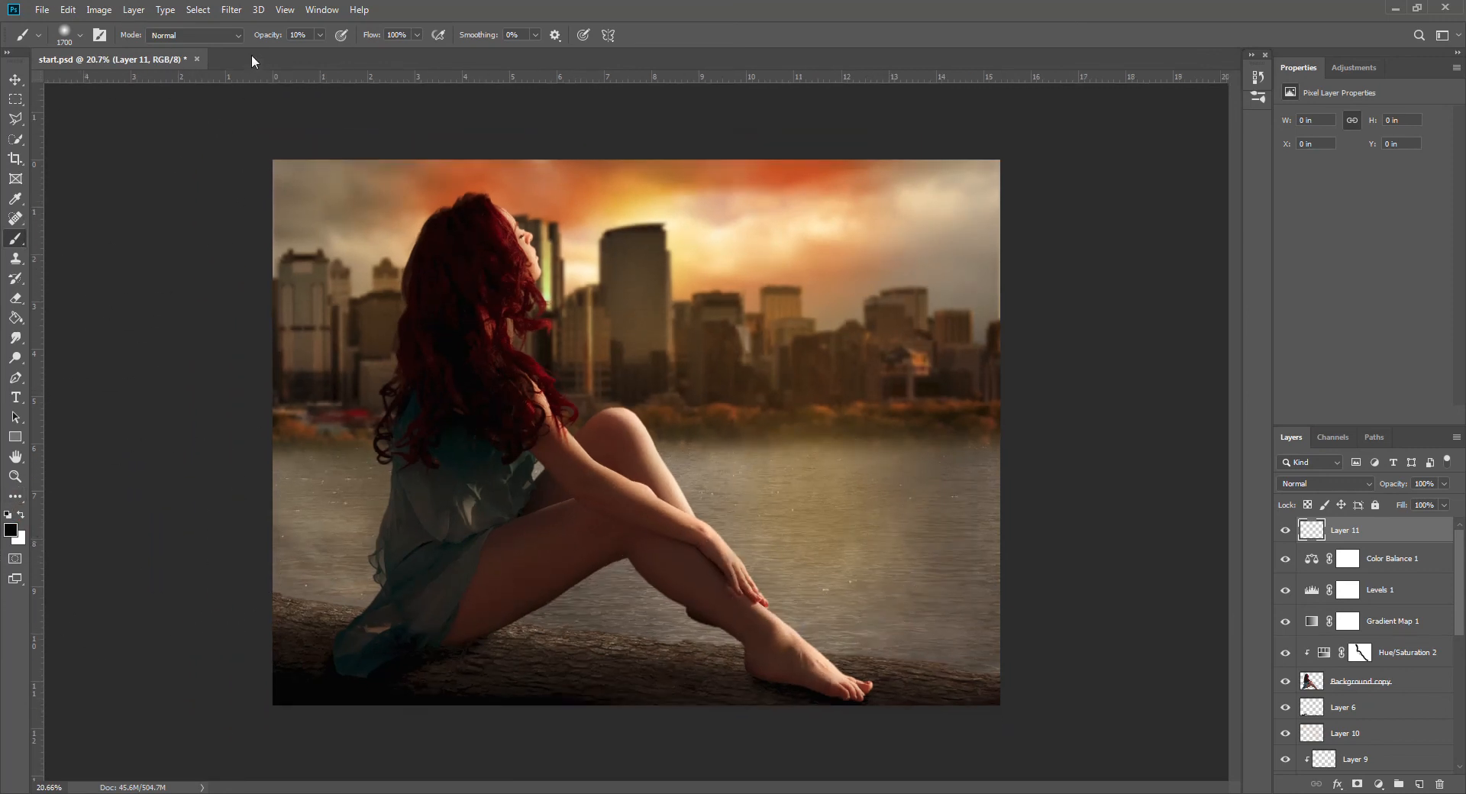
# Step: Paint a black vignette around the image's edges with a 2300 px soft brush at 23% opacity
pyautogui.click(320, 35)
pyautogui.moveTo(321, 55); pyautogui.dragTo(333, 56)
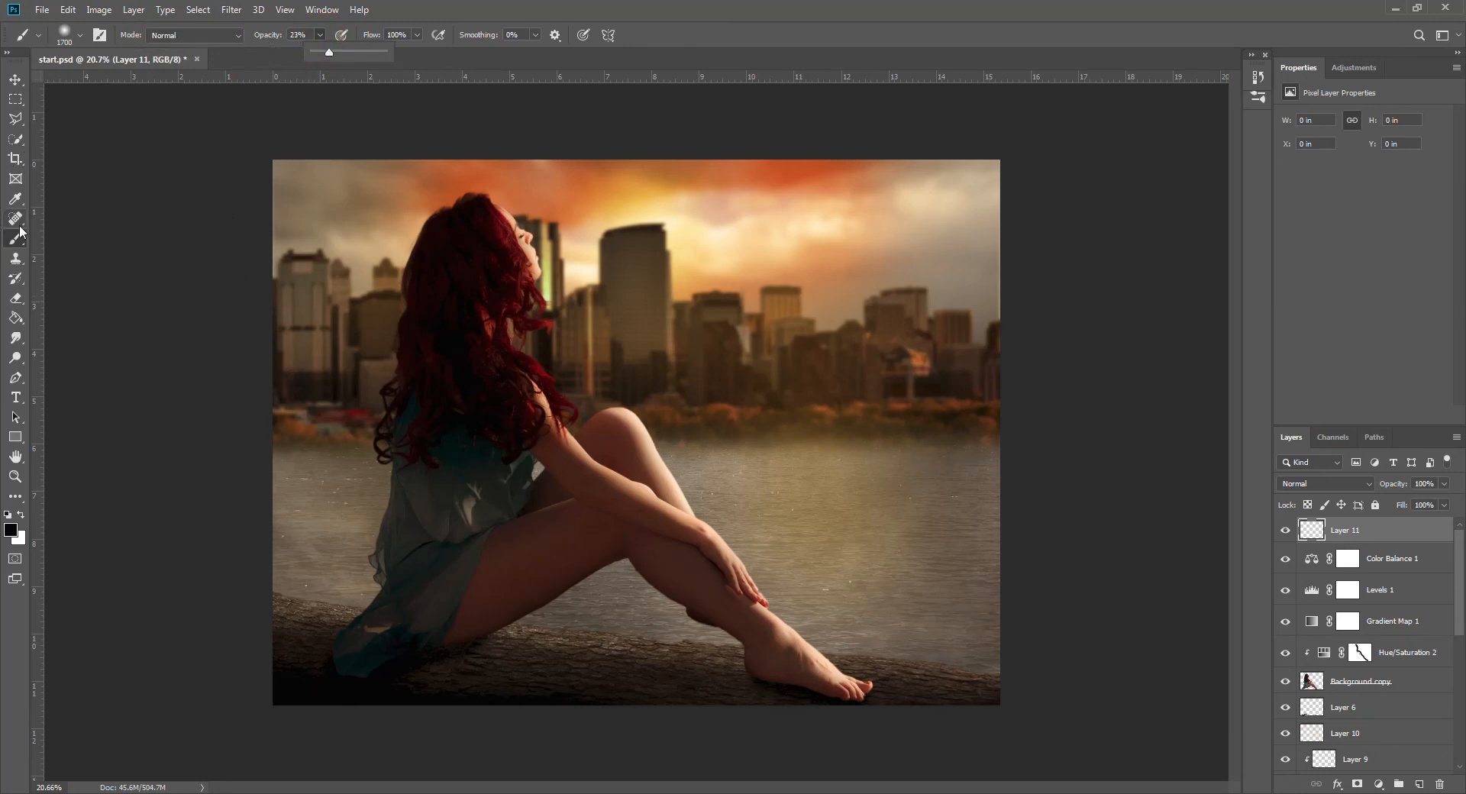
pyautogui.scroll(-5, 344, 220)
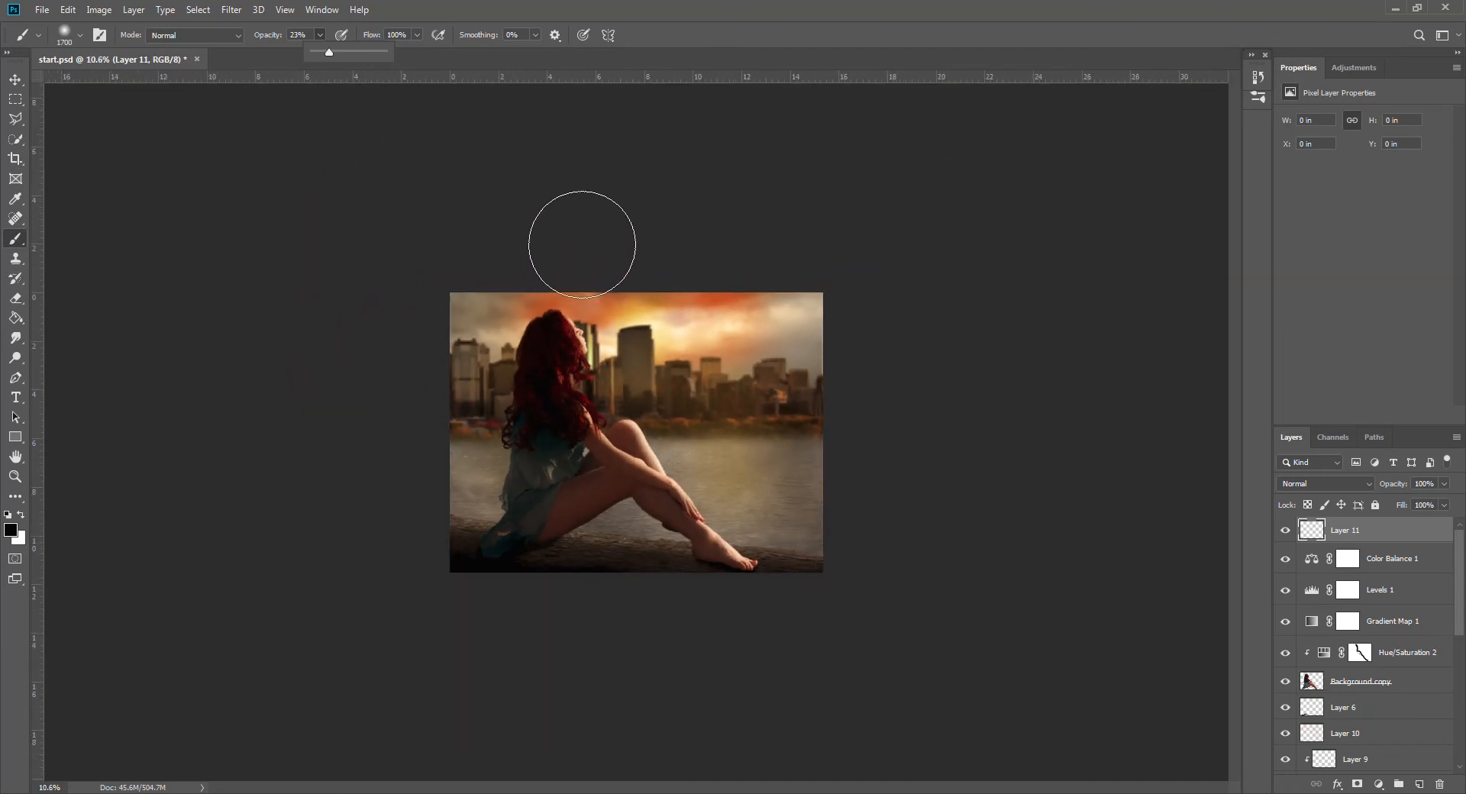
pyautogui.press(']')
pyautogui.press(']')
pyautogui.press(']')
pyautogui.press(']')
pyautogui.press(']')
pyautogui.press(']')
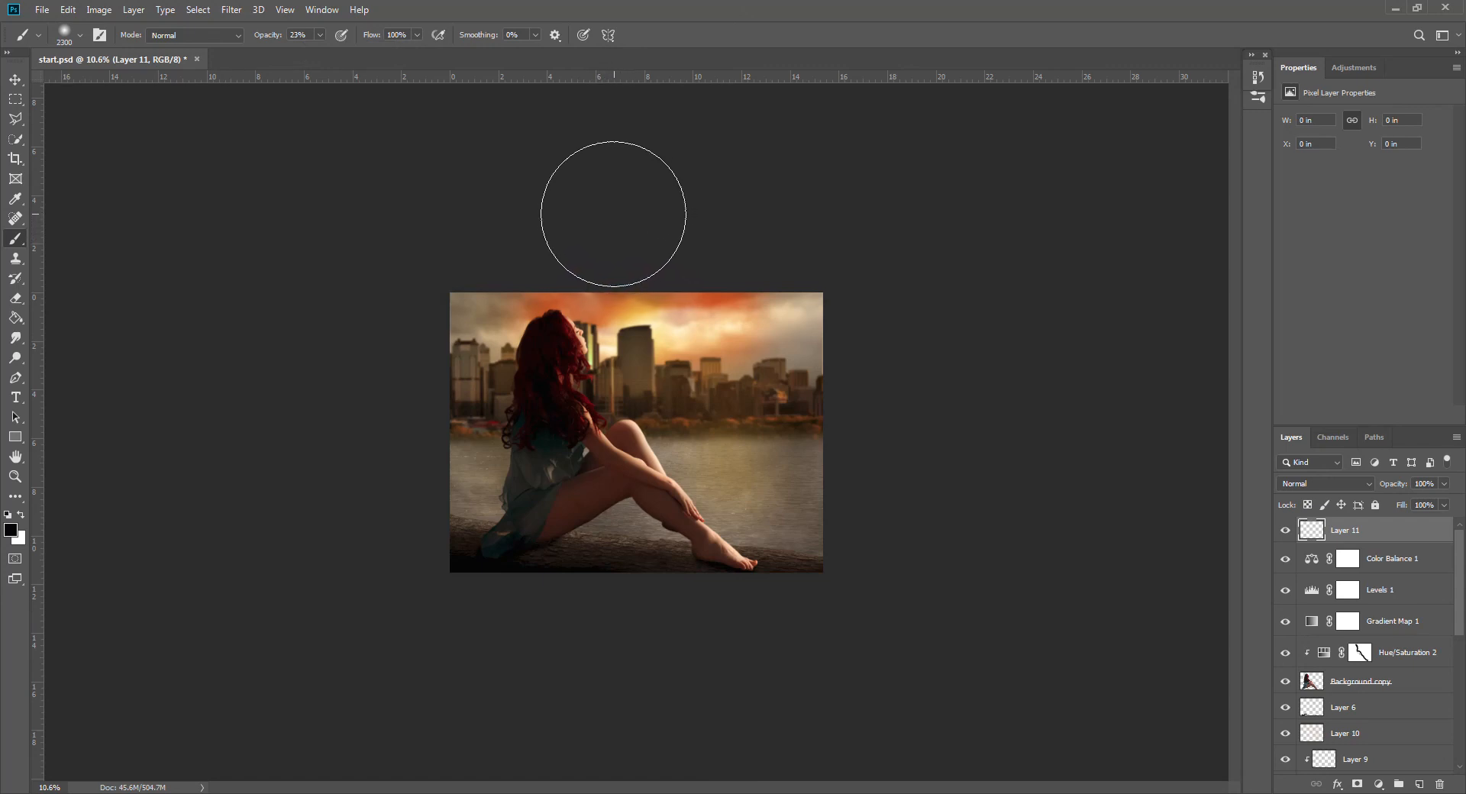
pyautogui.moveTo(588, 217)
pyautogui.mouseDown()
pyautogui.moveTo(501, 235)
pyautogui.moveTo(410, 314)
pyautogui.moveTo(380, 411)
pyautogui.moveTo(387, 510)
pyautogui.moveTo(500, 585)
pyautogui.moveTo(659, 628)
pyautogui.moveTo(727, 624)
pyautogui.moveTo(826, 555)
pyautogui.moveTo(862, 466)
pyautogui.moveTo(863, 400)
pyautogui.moveTo(811, 298)
pyautogui.moveTo(732, 249)
pyautogui.moveTo(635, 216)
pyautogui.mouseUp()
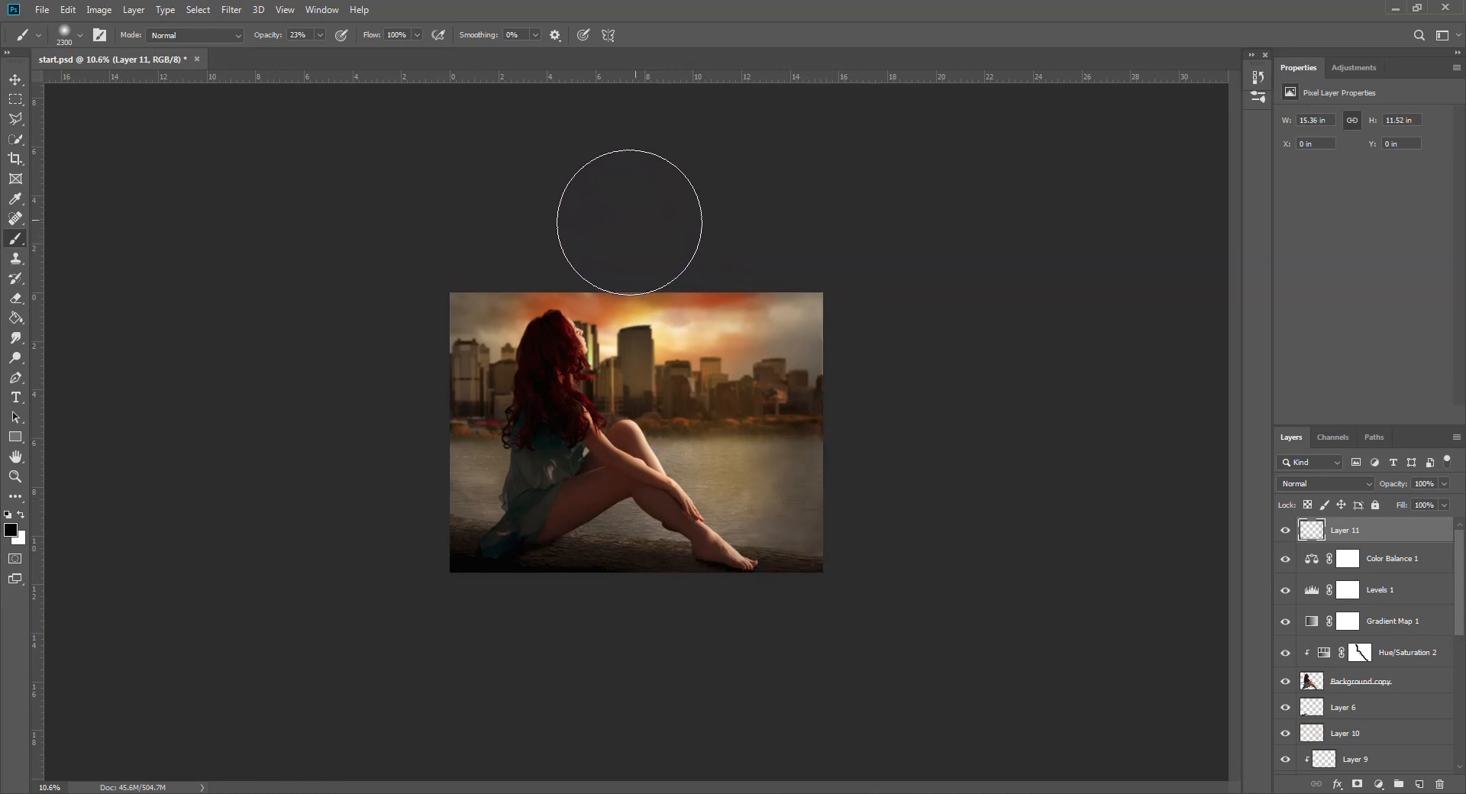
pyautogui.moveTo(525, 222)
pyautogui.mouseDown()
pyautogui.moveTo(450, 270)
pyautogui.moveTo(421, 315)
pyautogui.moveTo(401, 364)
pyautogui.moveTo(406, 487)
pyautogui.moveTo(469, 581)
pyautogui.moveTo(596, 628)
pyautogui.moveTo(741, 610)
pyautogui.moveTo(805, 572)
pyautogui.moveTo(860, 460)
pyautogui.moveTo(859, 376)
pyautogui.moveTo(819, 310)
pyautogui.moveTo(670, 235)
pyautogui.mouseUp()
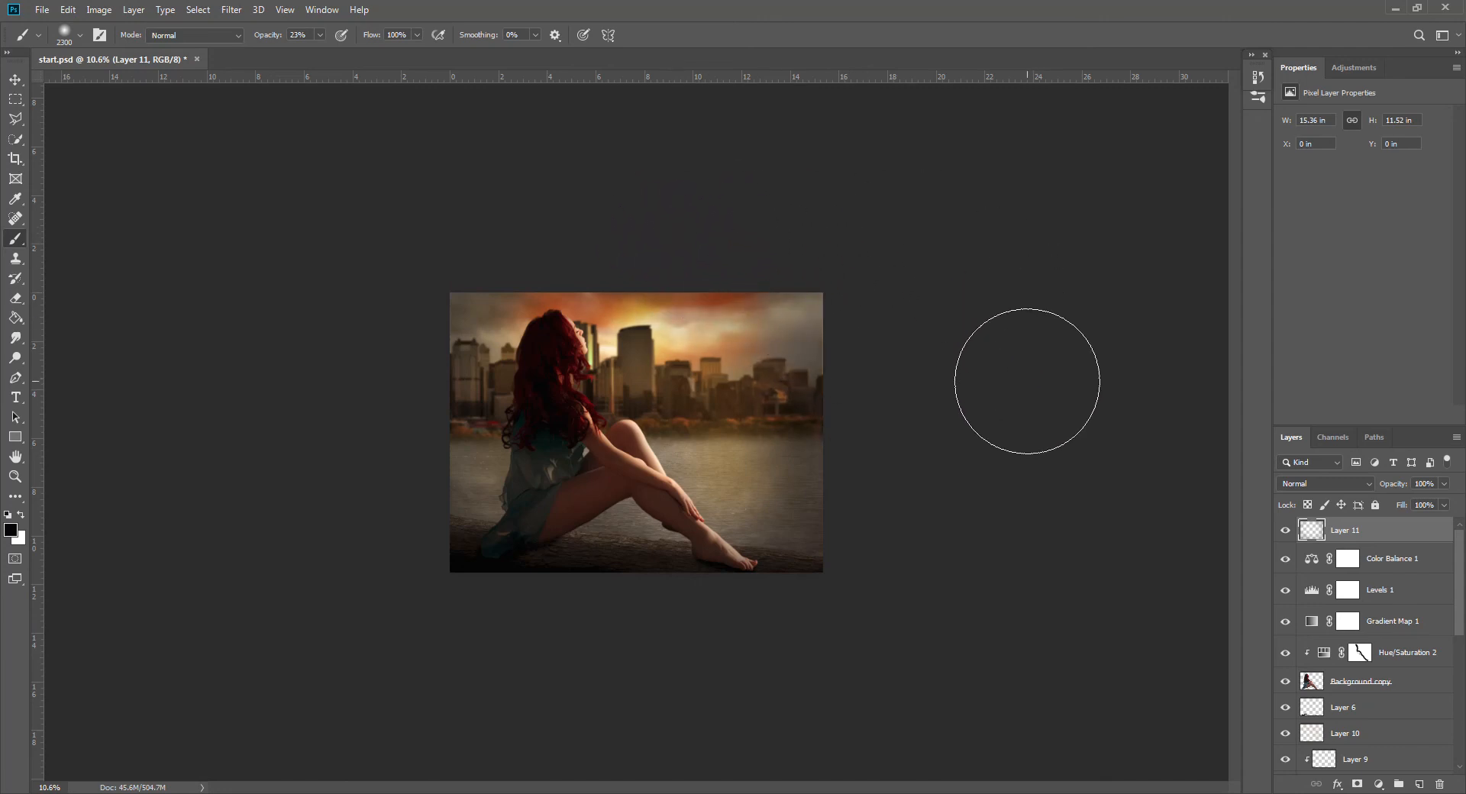
pyautogui.scroll(6, 1028, 420)
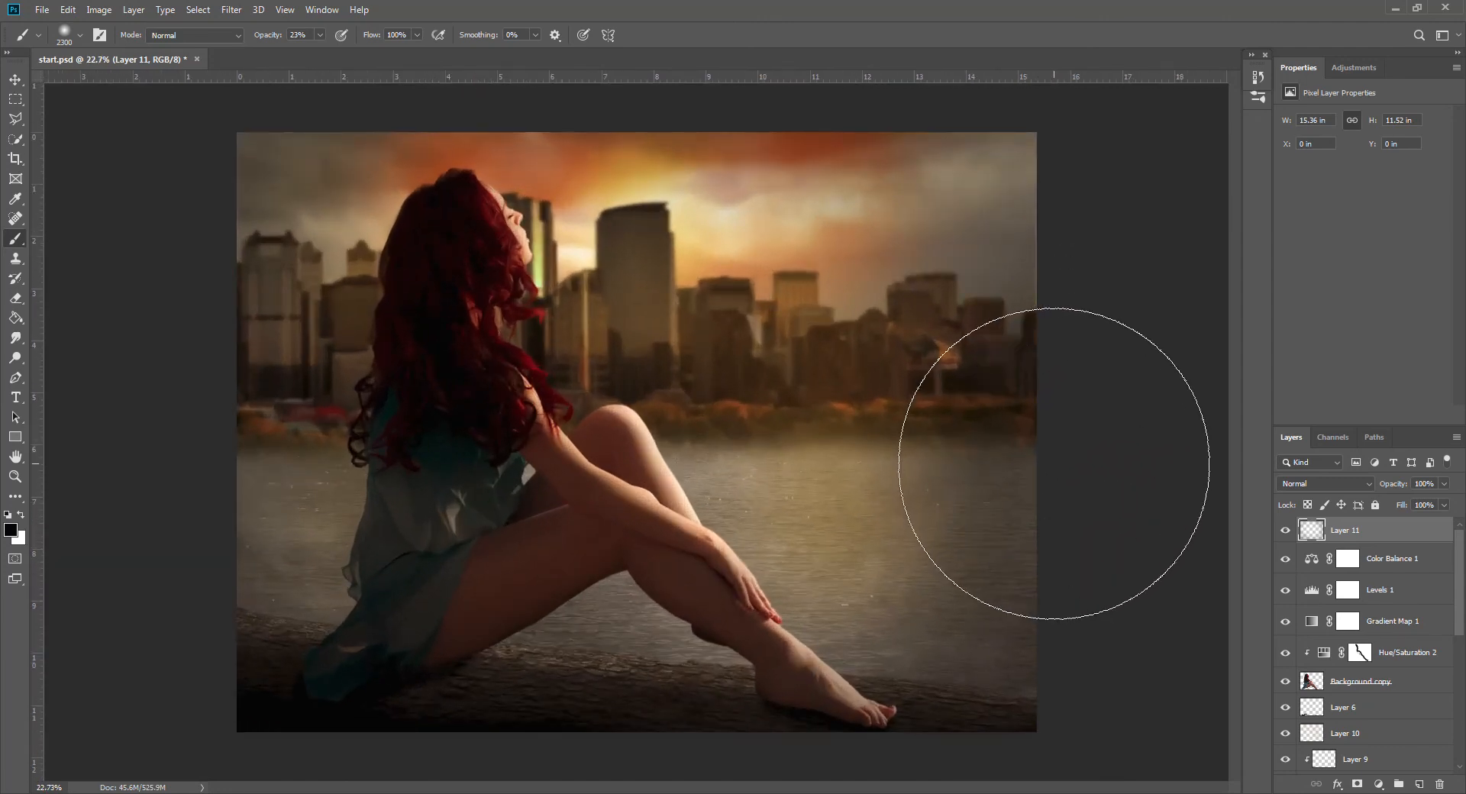
# Step: Compare the image with and without the vignette on Layer 11, keeping the layer's opacity at 100%
pyautogui.click(14, 82)
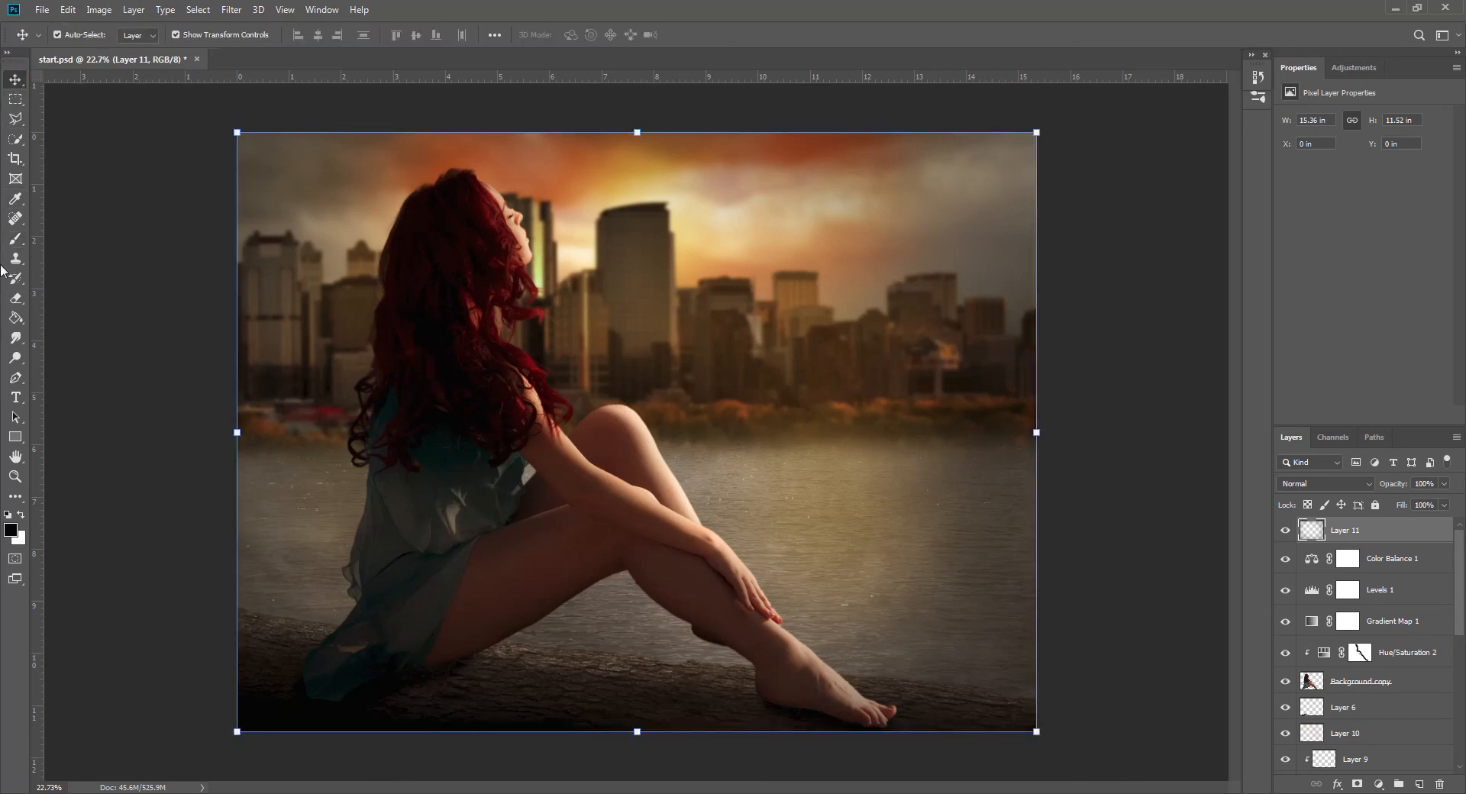
pyautogui.click(1286, 531)
pyautogui.click(1287, 530)
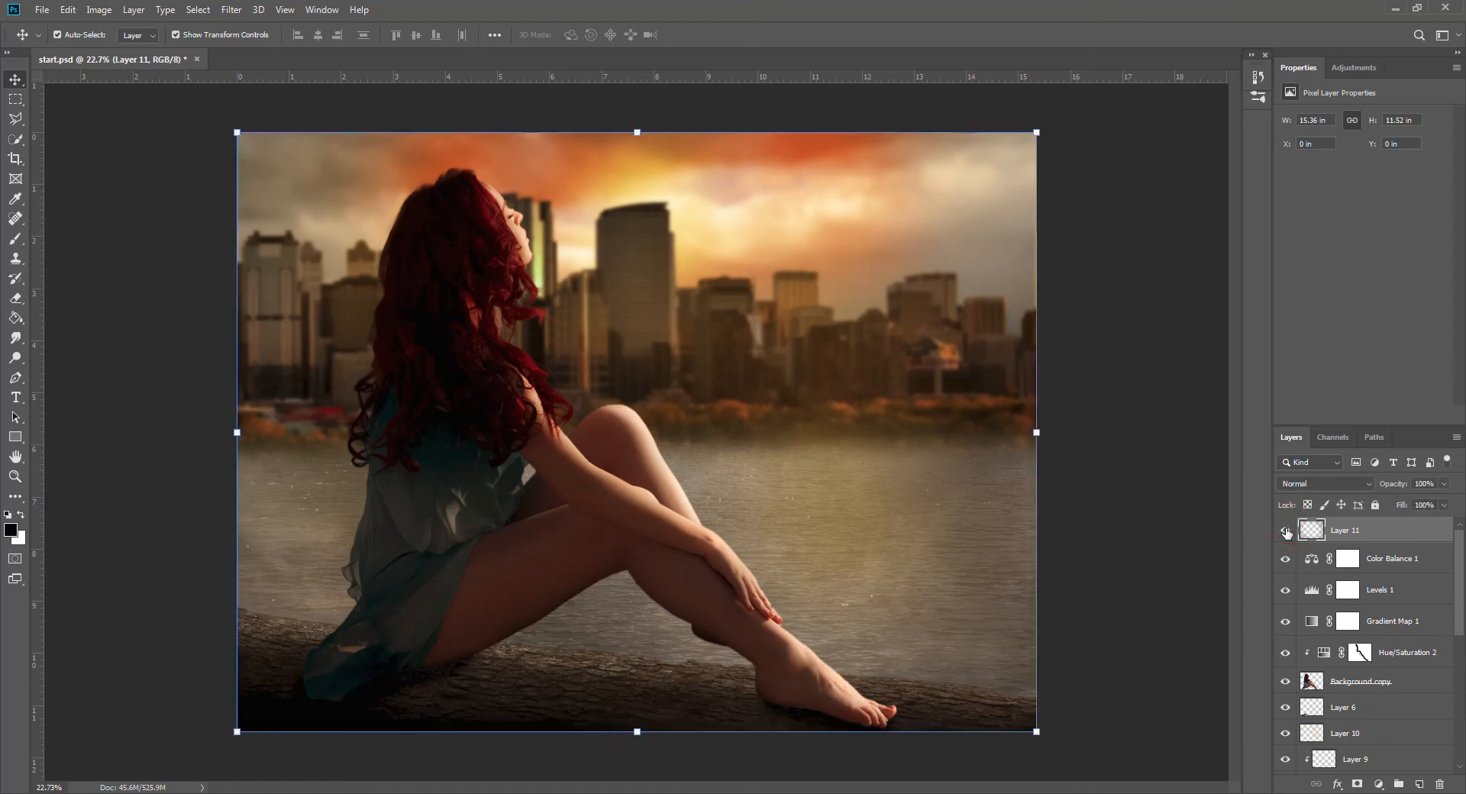
pyautogui.click(1286, 531)
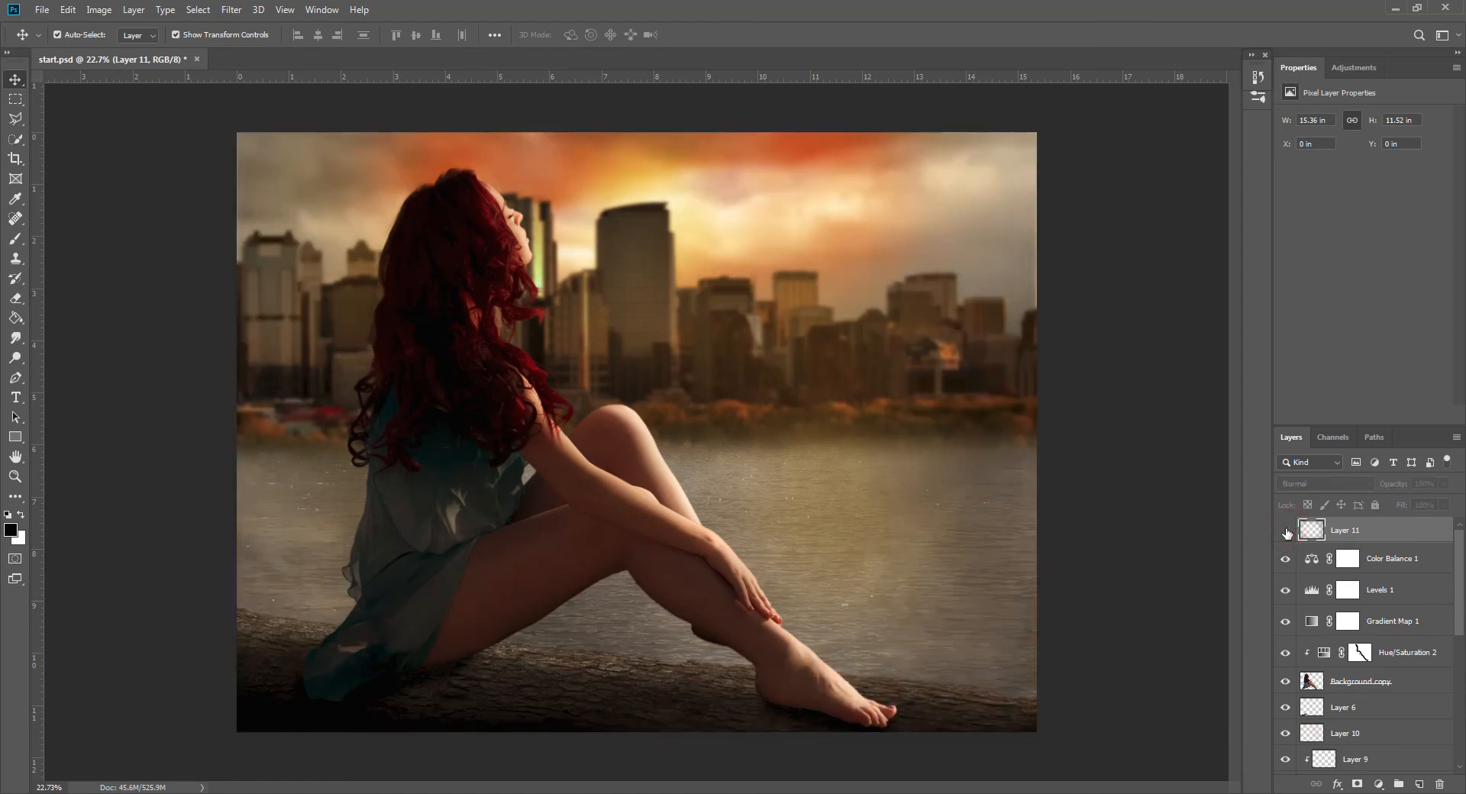
pyautogui.click(1286, 531)
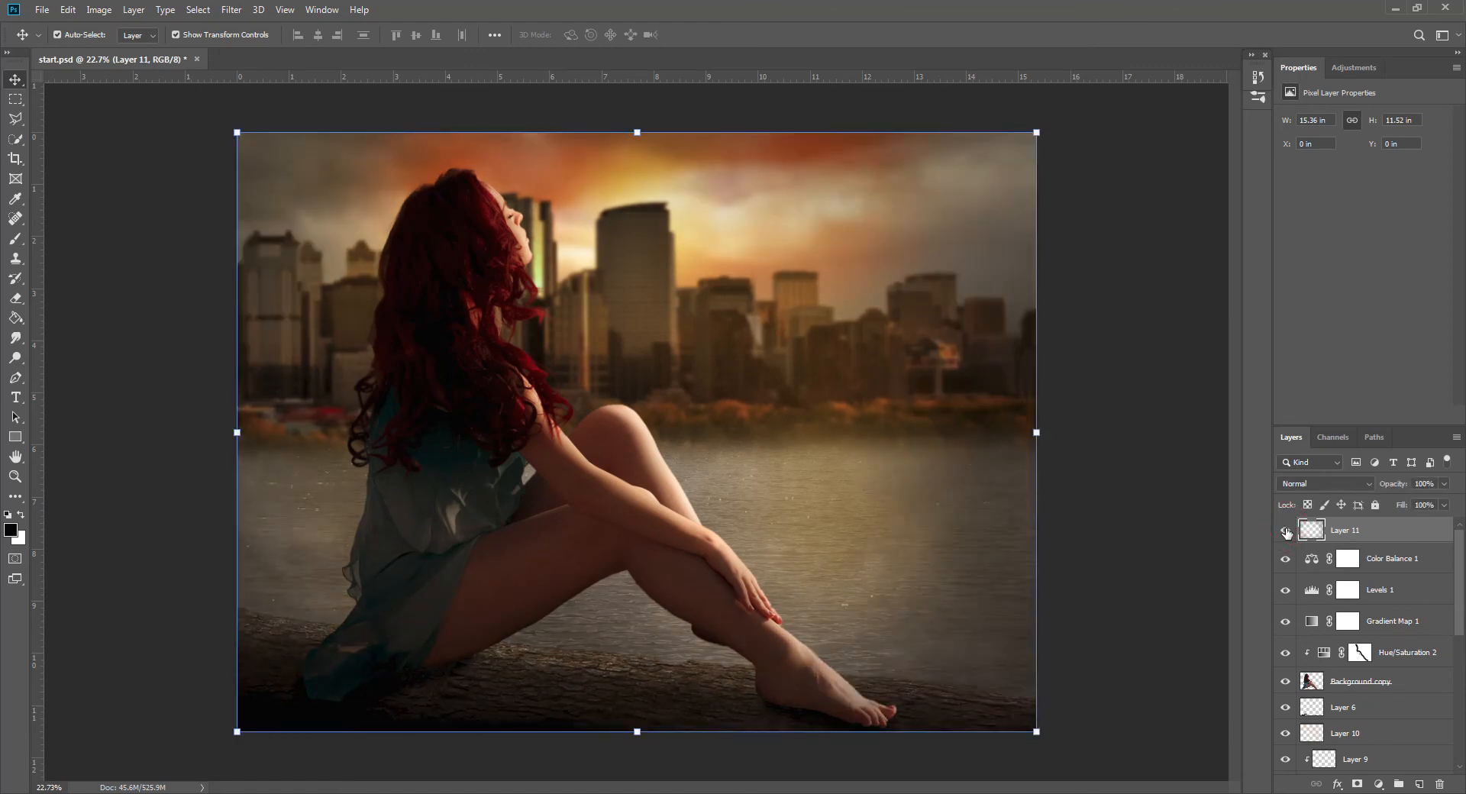
pyautogui.click(1446, 486)
pyautogui.moveTo(1445, 502)
pyautogui.mouseDown()
pyautogui.moveTo(1427, 503)
pyautogui.moveTo(1451, 503)
pyautogui.mouseUp()
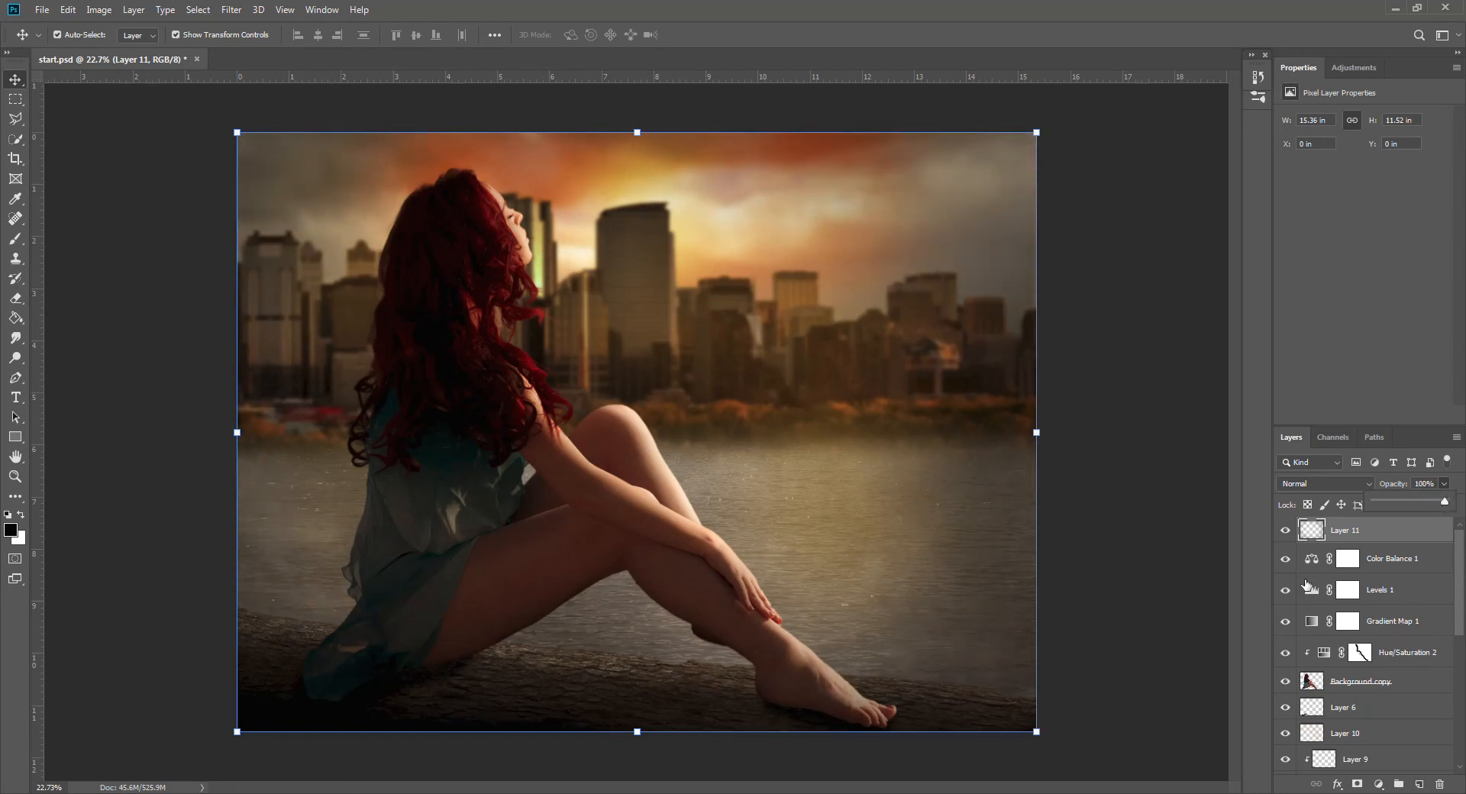